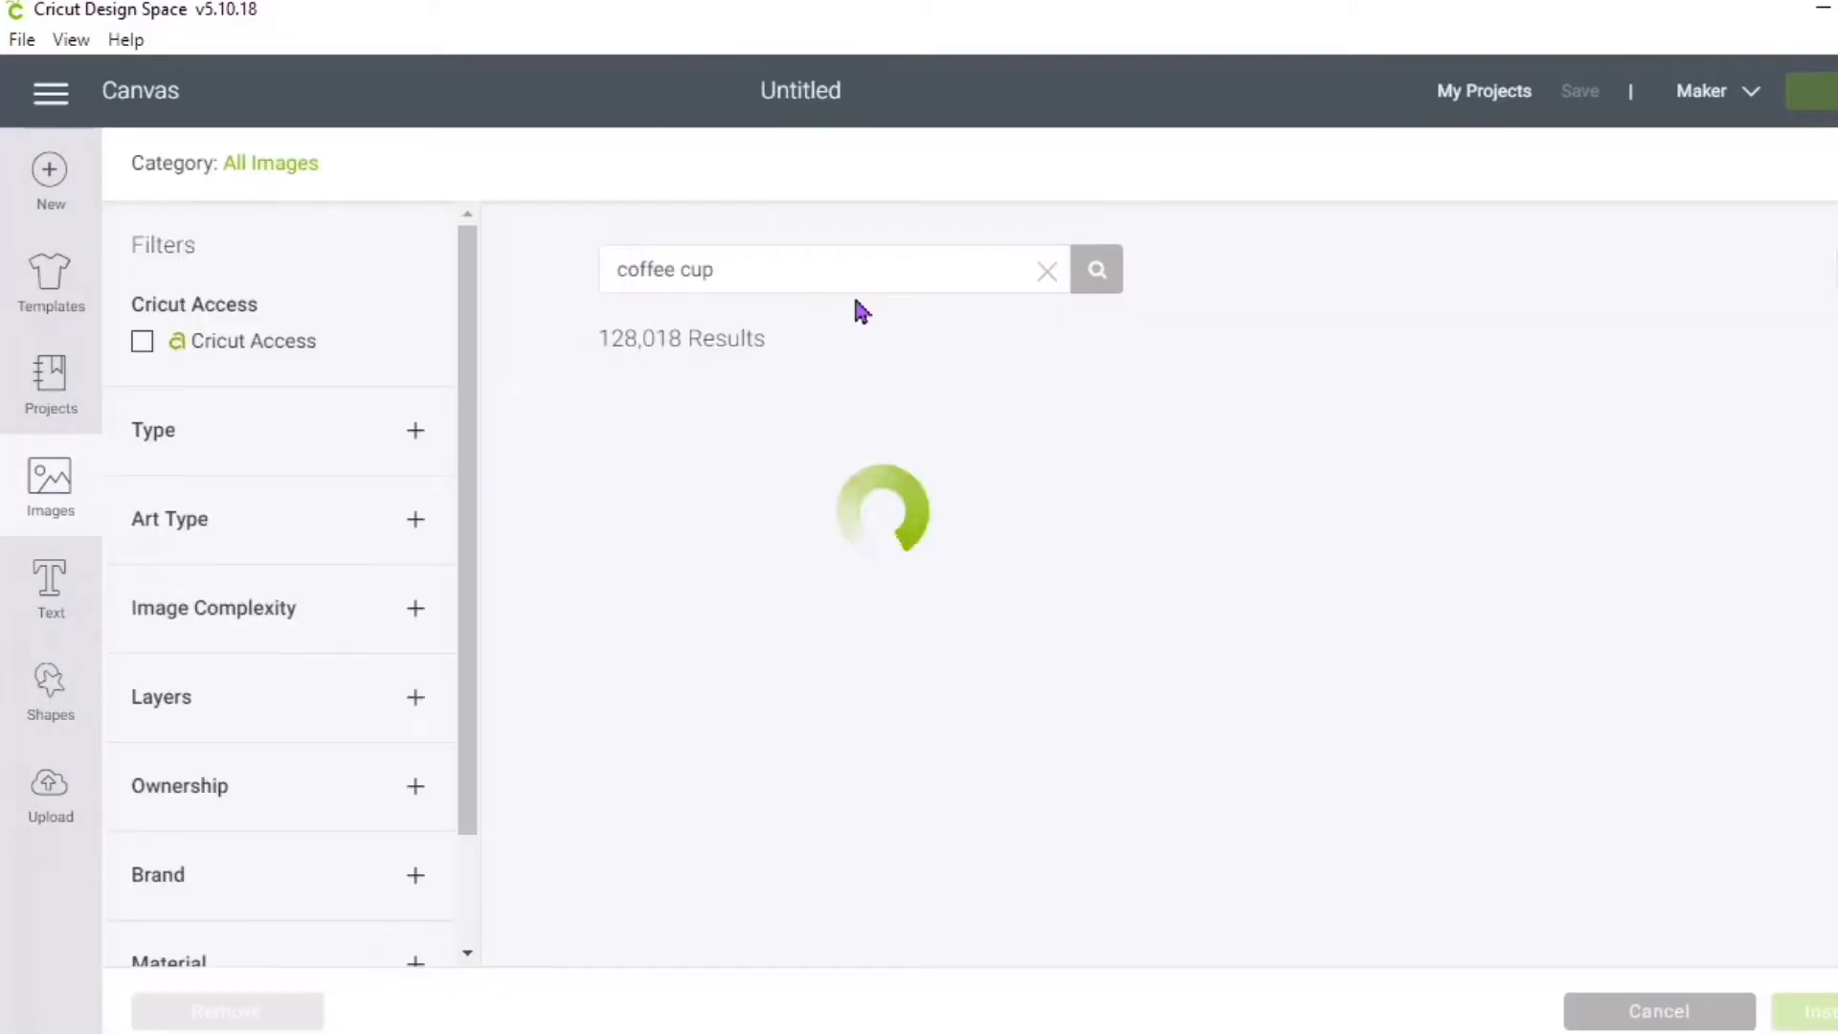
Insert the plain lidded takeaway cup outline from the coffee cup image results onto the canvas.
{"action": "scroll", "coordinate": [1233, 675], "scroll_direction": "down", "scroll_amount": 10}
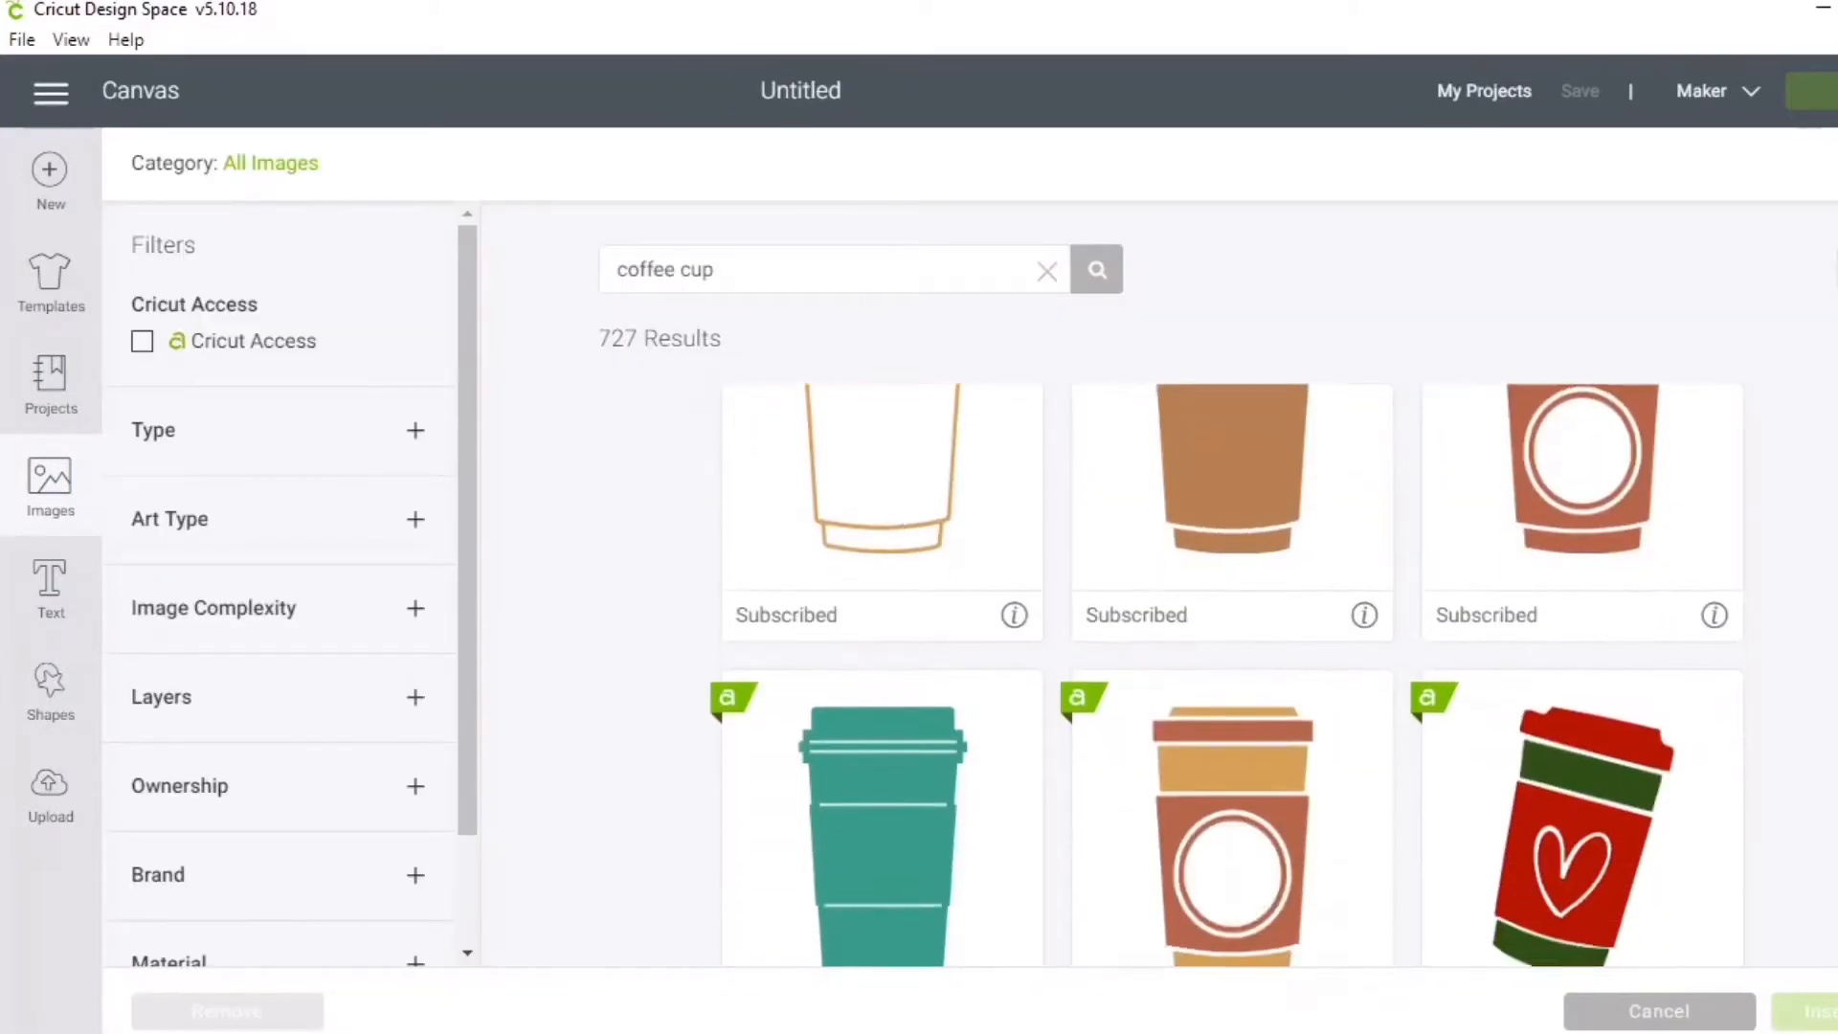
{"action": "scroll", "coordinate": [1233, 675], "scroll_direction": "down", "scroll_amount": 8}
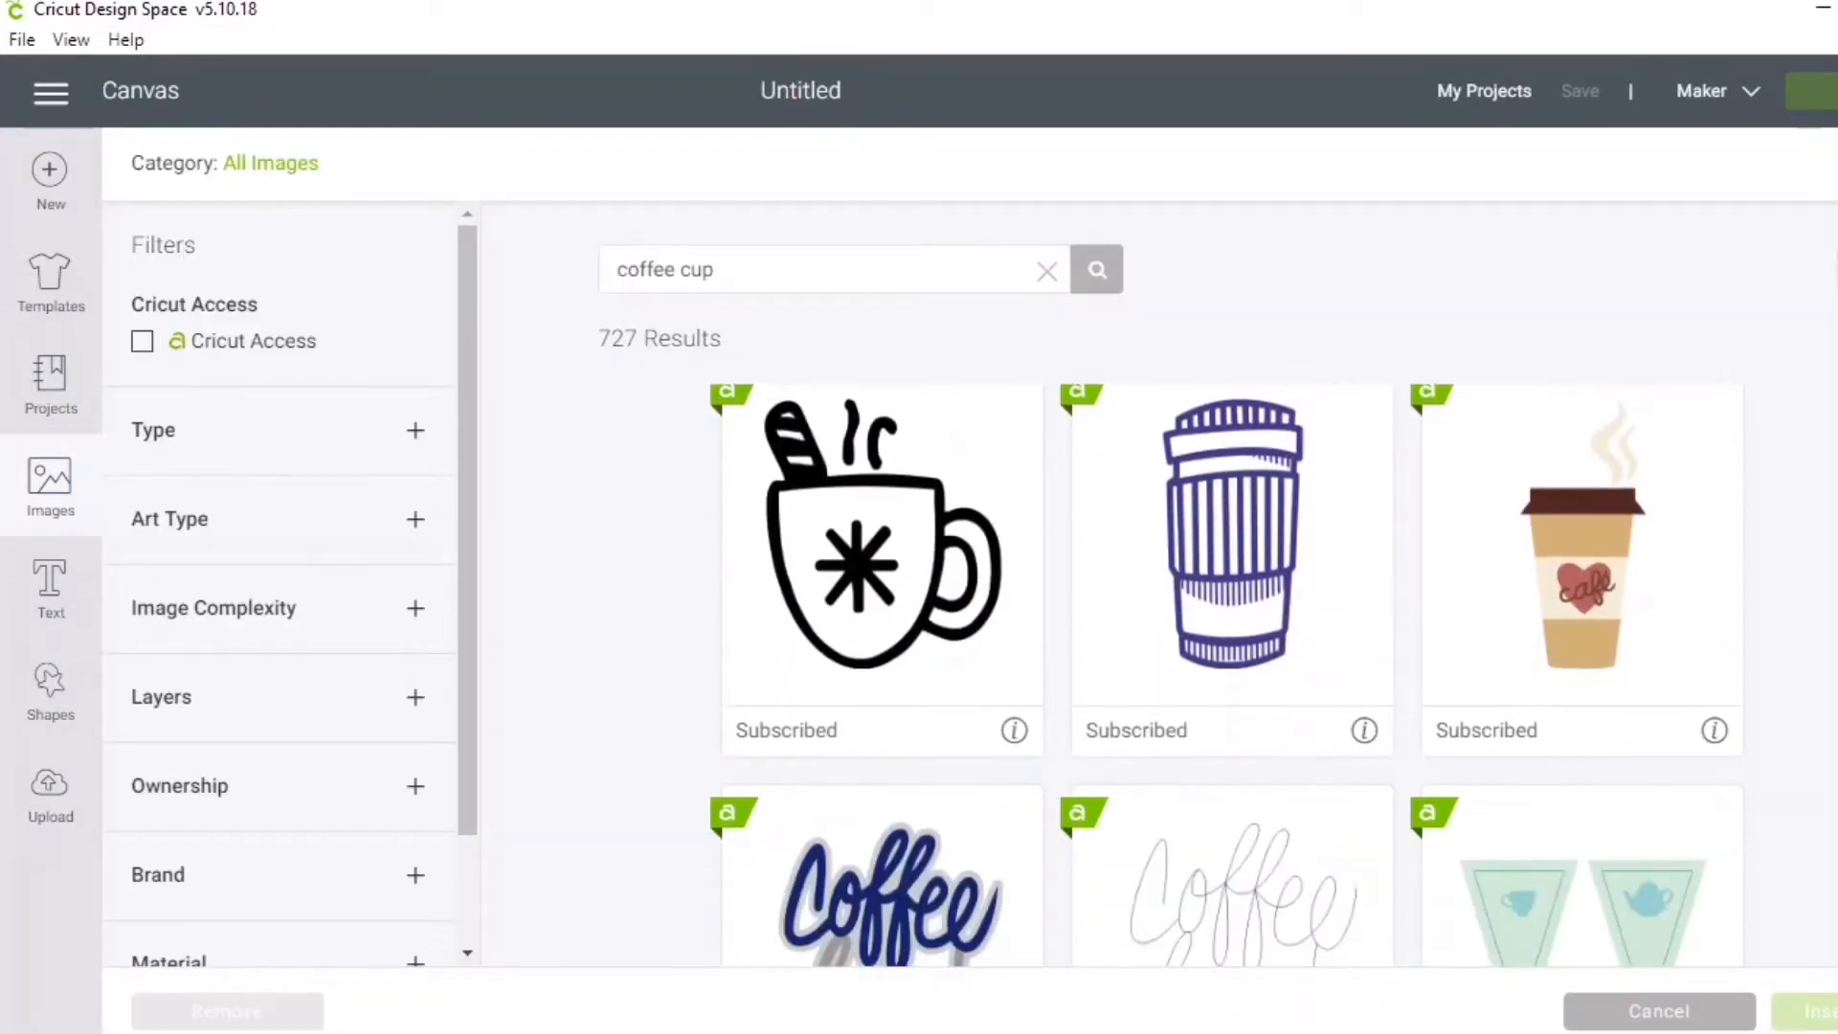
{"action": "scroll", "coordinate": [1232, 675], "scroll_direction": "down", "scroll_amount": 15}
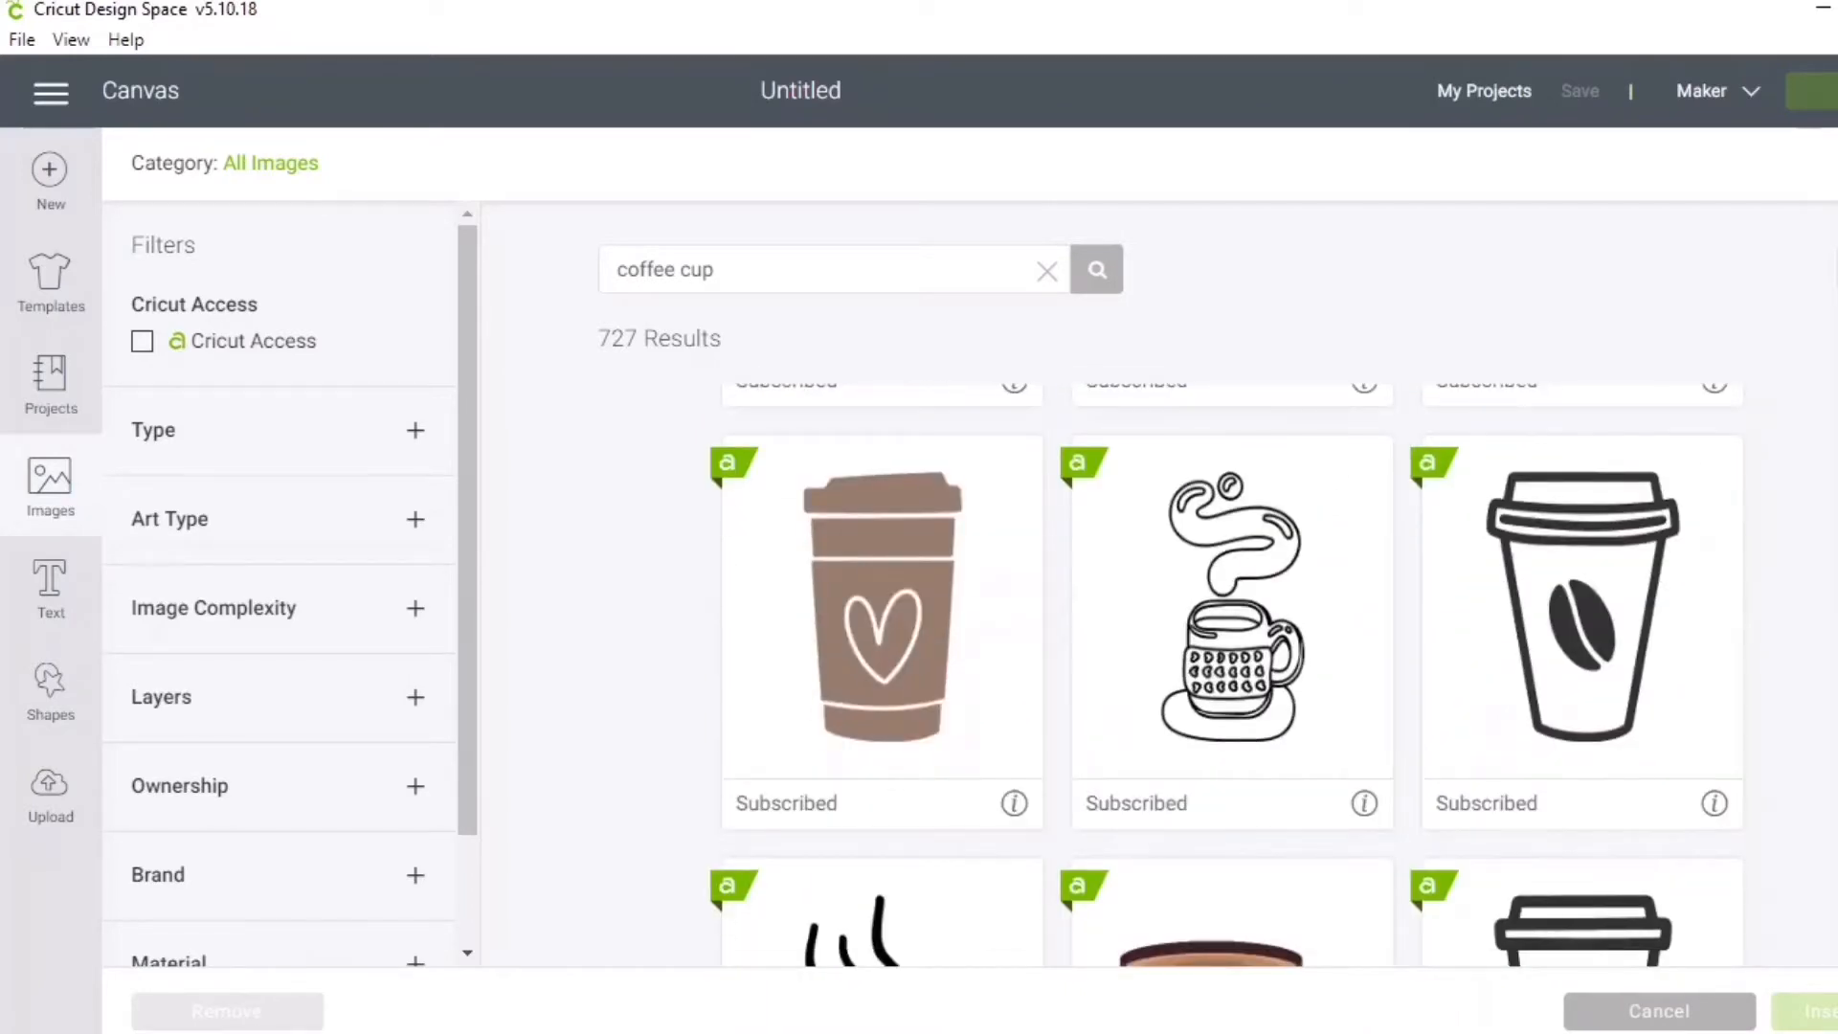
{"action": "scroll", "coordinate": [1545, 640], "scroll_direction": "down", "scroll_amount": 4}
{"action": "left_click", "coordinate": [1545, 639]}
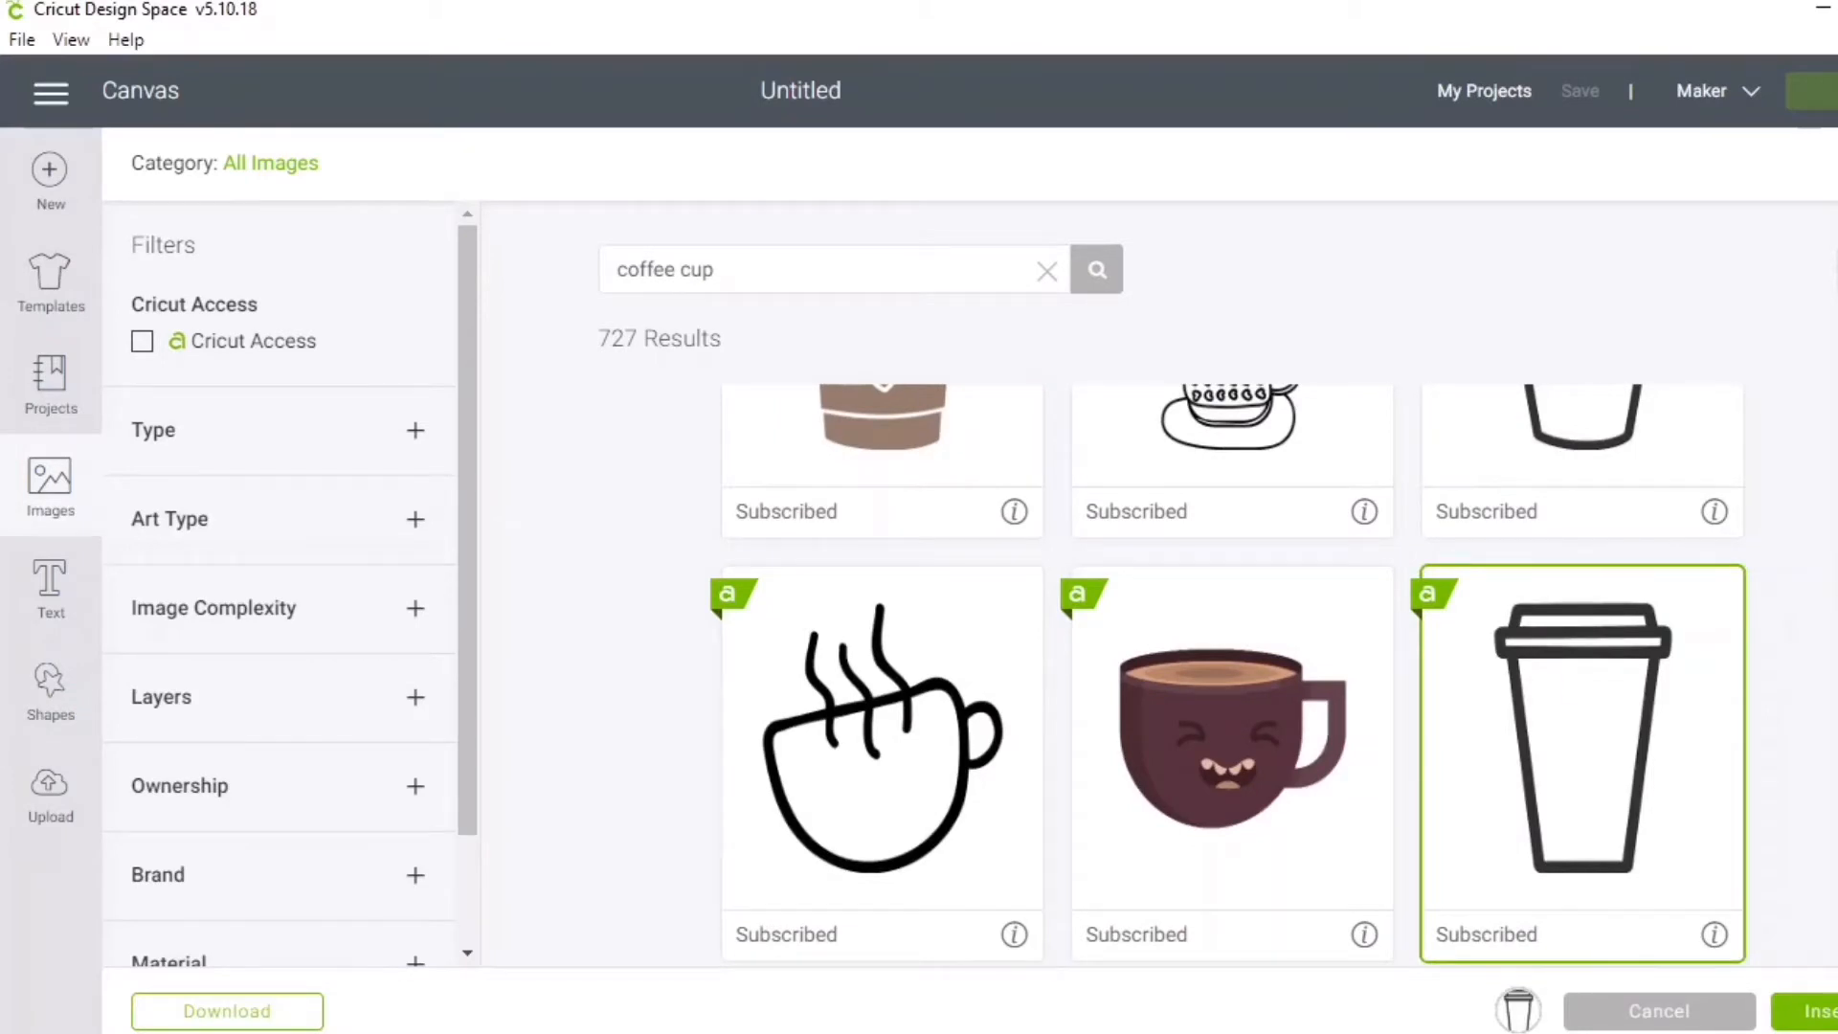
{"action": "left_click", "coordinate": [1804, 1011]}
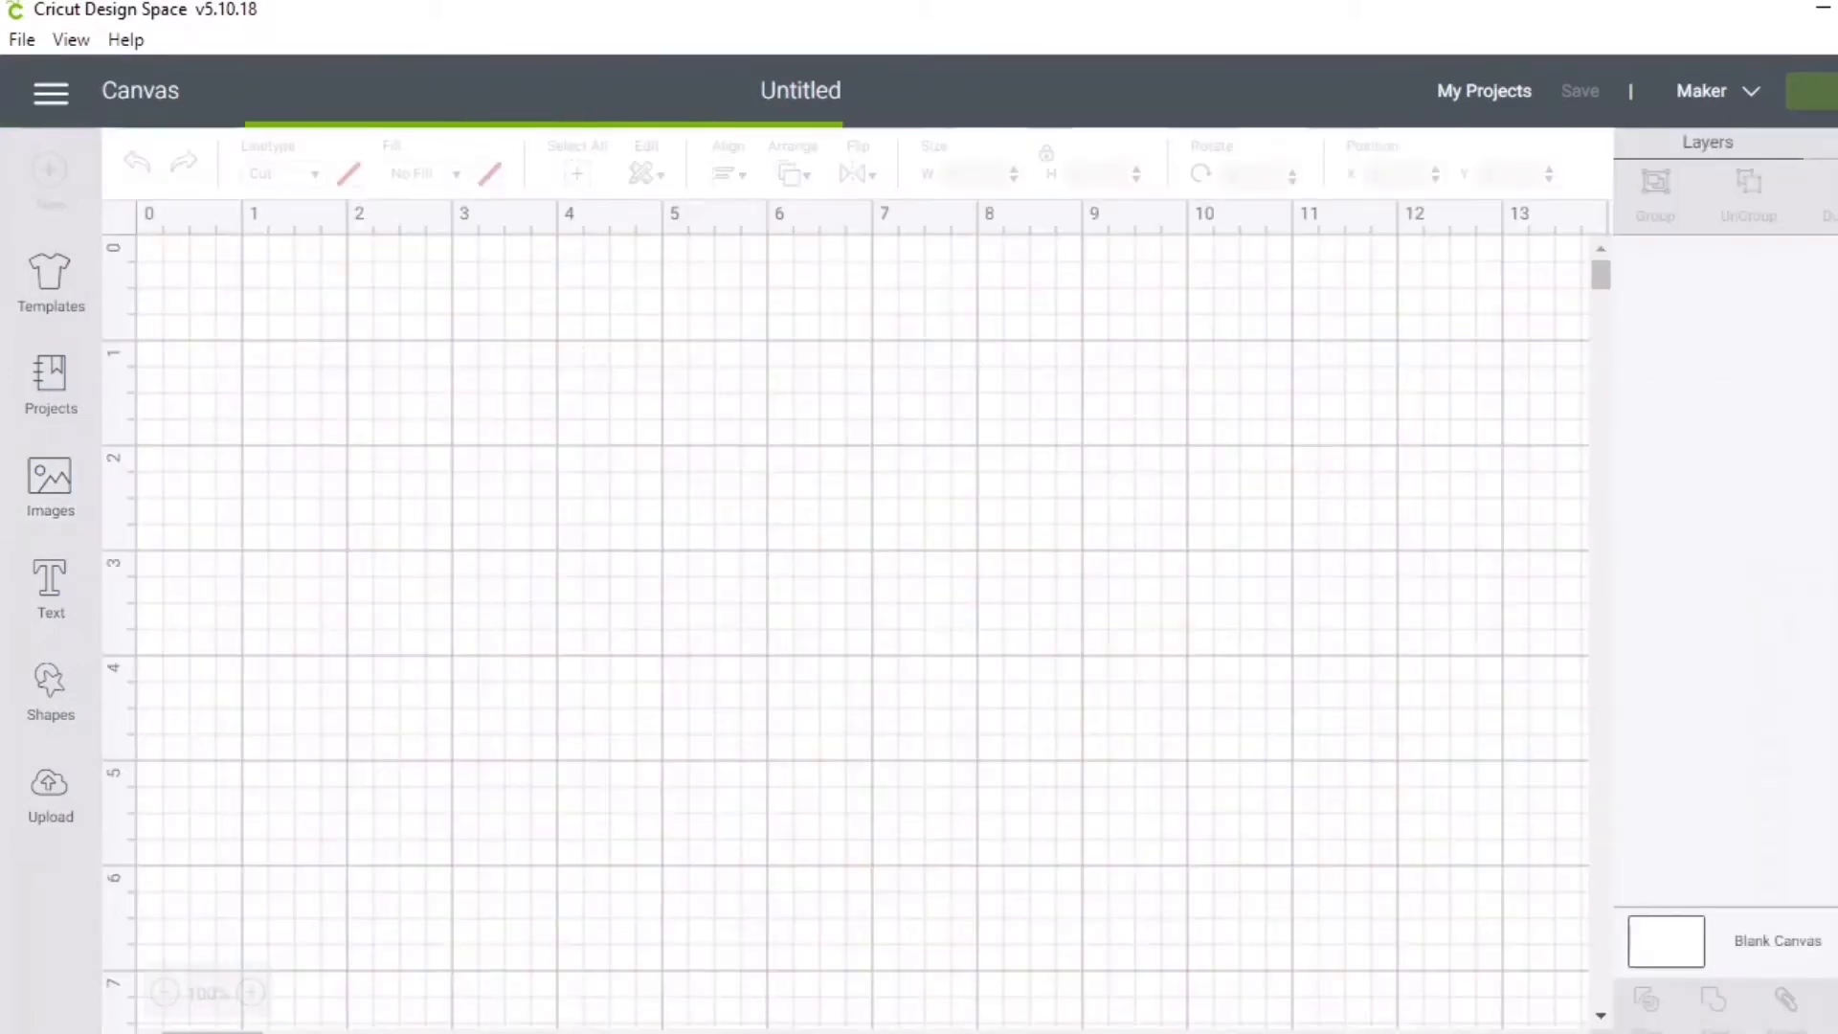
Enlarge the cup outline to about 4.16 by 5.83 inches and position it near x 3.15, y 1.11.
{"action": "left_click_drag", "start_coordinate": [512, 562], "coordinate": [498, 433]}
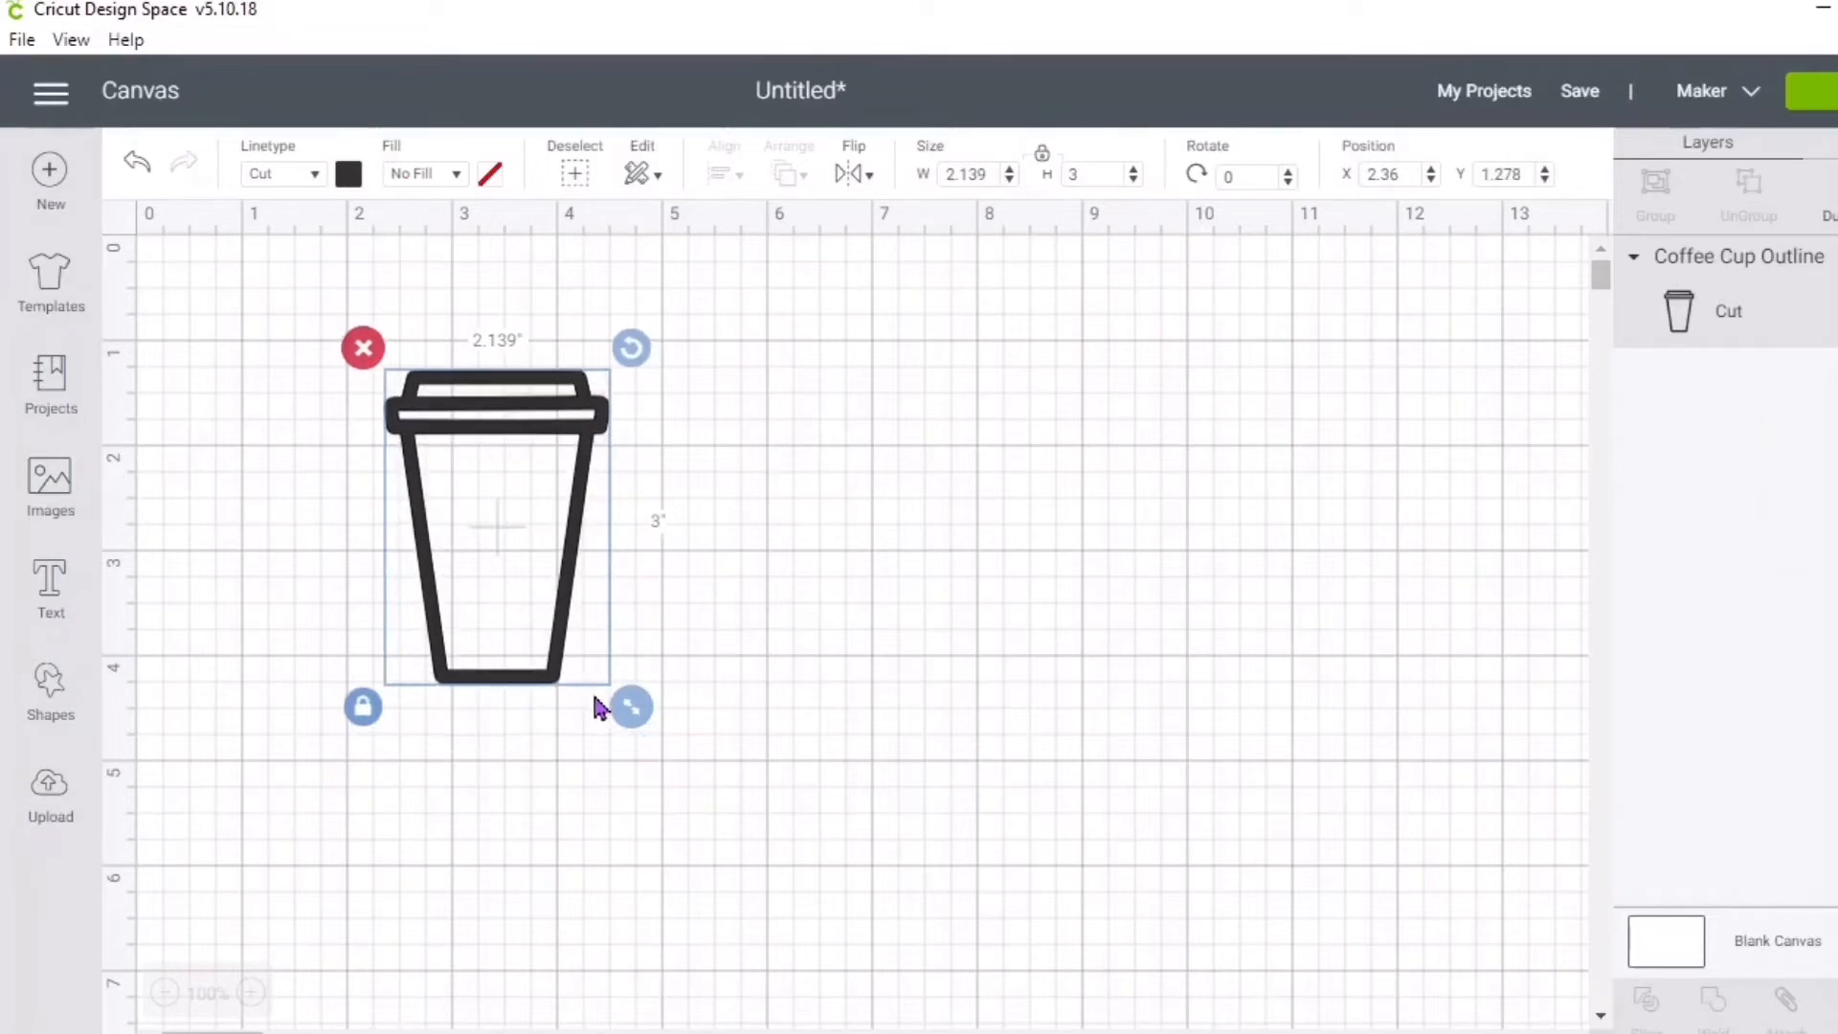
{"action": "left_click_drag", "start_coordinate": [631, 706], "coordinate": [1107, 866]}
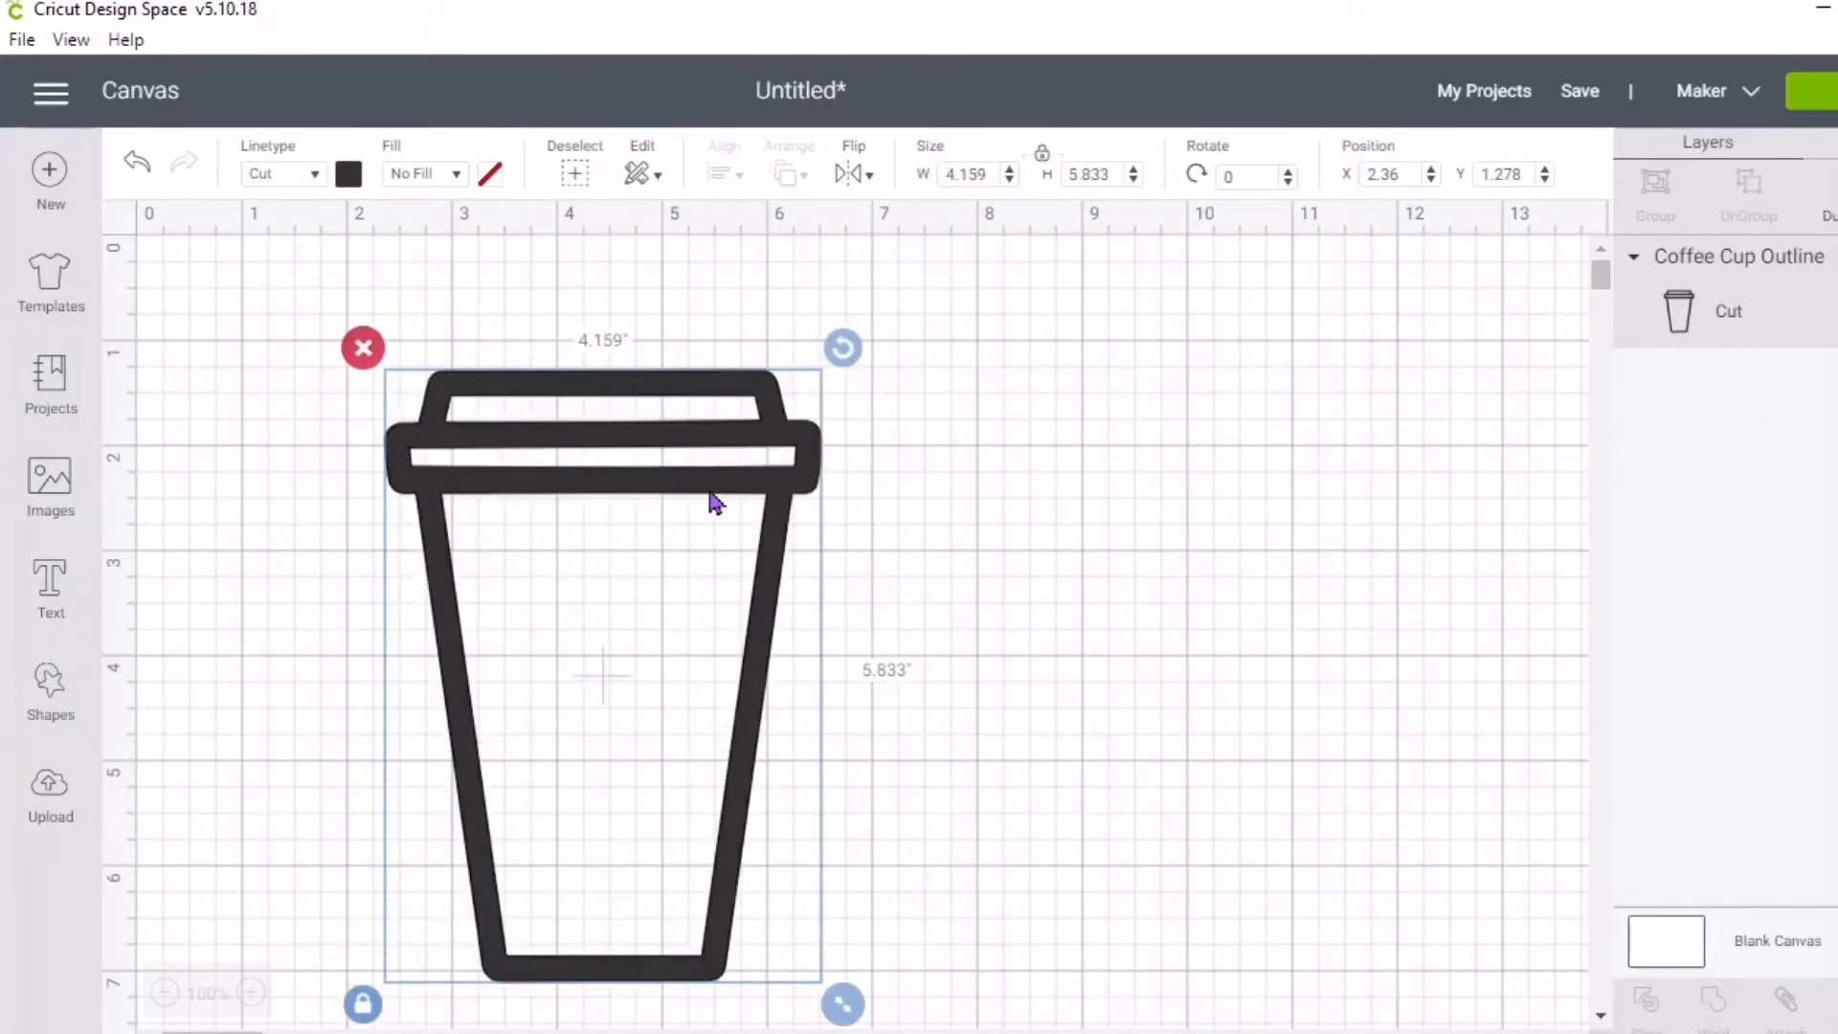
{"action": "left_click_drag", "start_coordinate": [709, 501], "coordinate": [800, 479]}
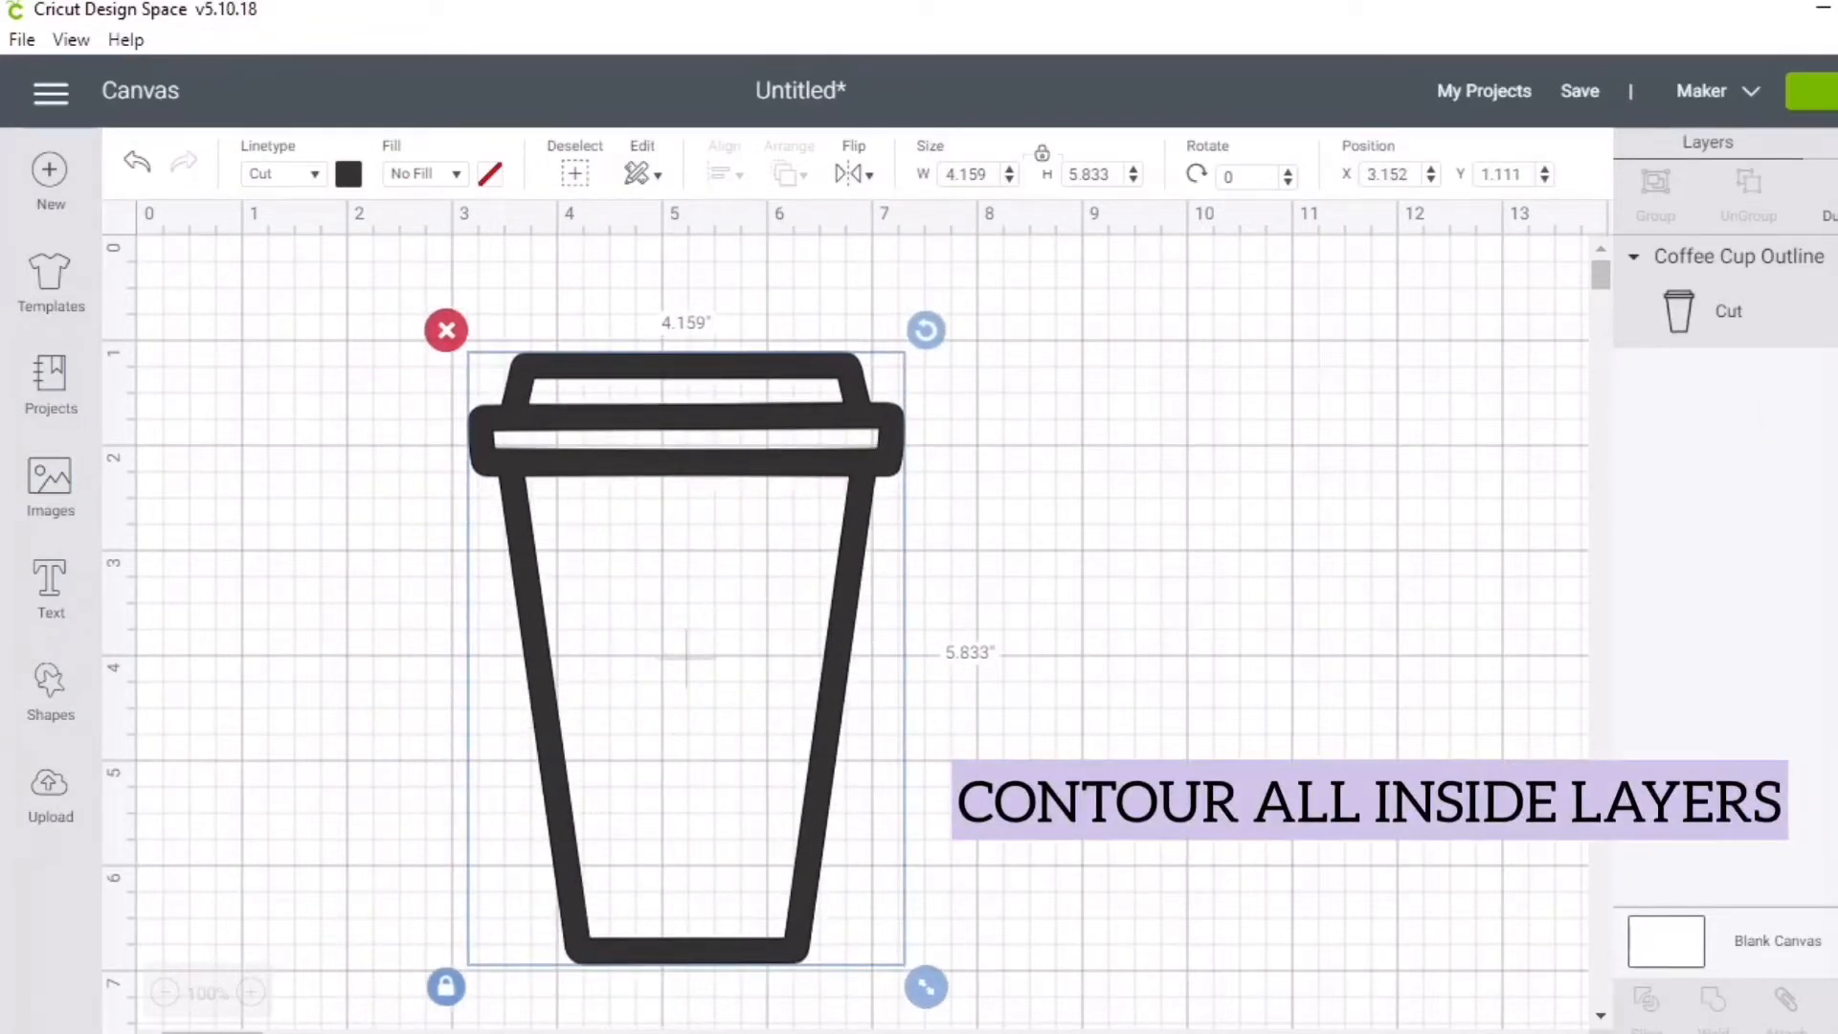
Hide all inner contours of the coffee cup outline so it forms a solid silhouette.
{"action": "left_click", "coordinate": [1833, 1001]}
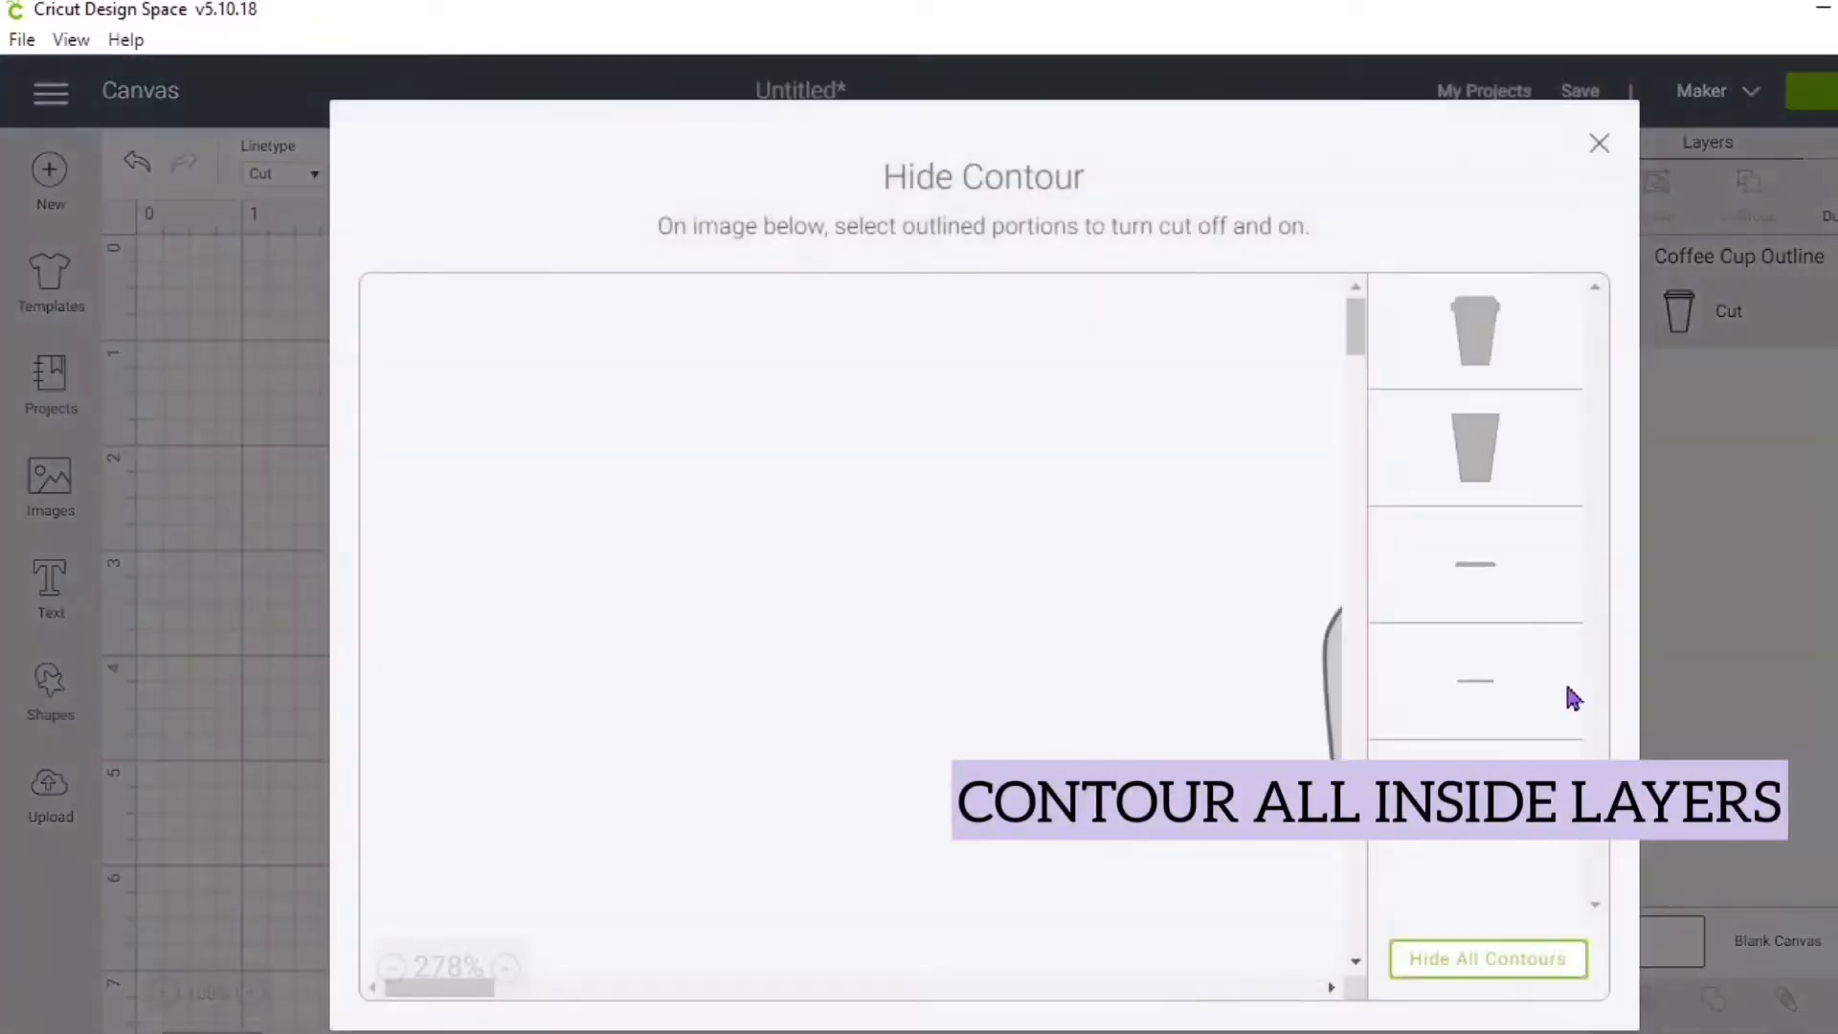
{"action": "left_click", "coordinate": [1524, 958]}
{"action": "left_click", "coordinate": [1601, 146]}
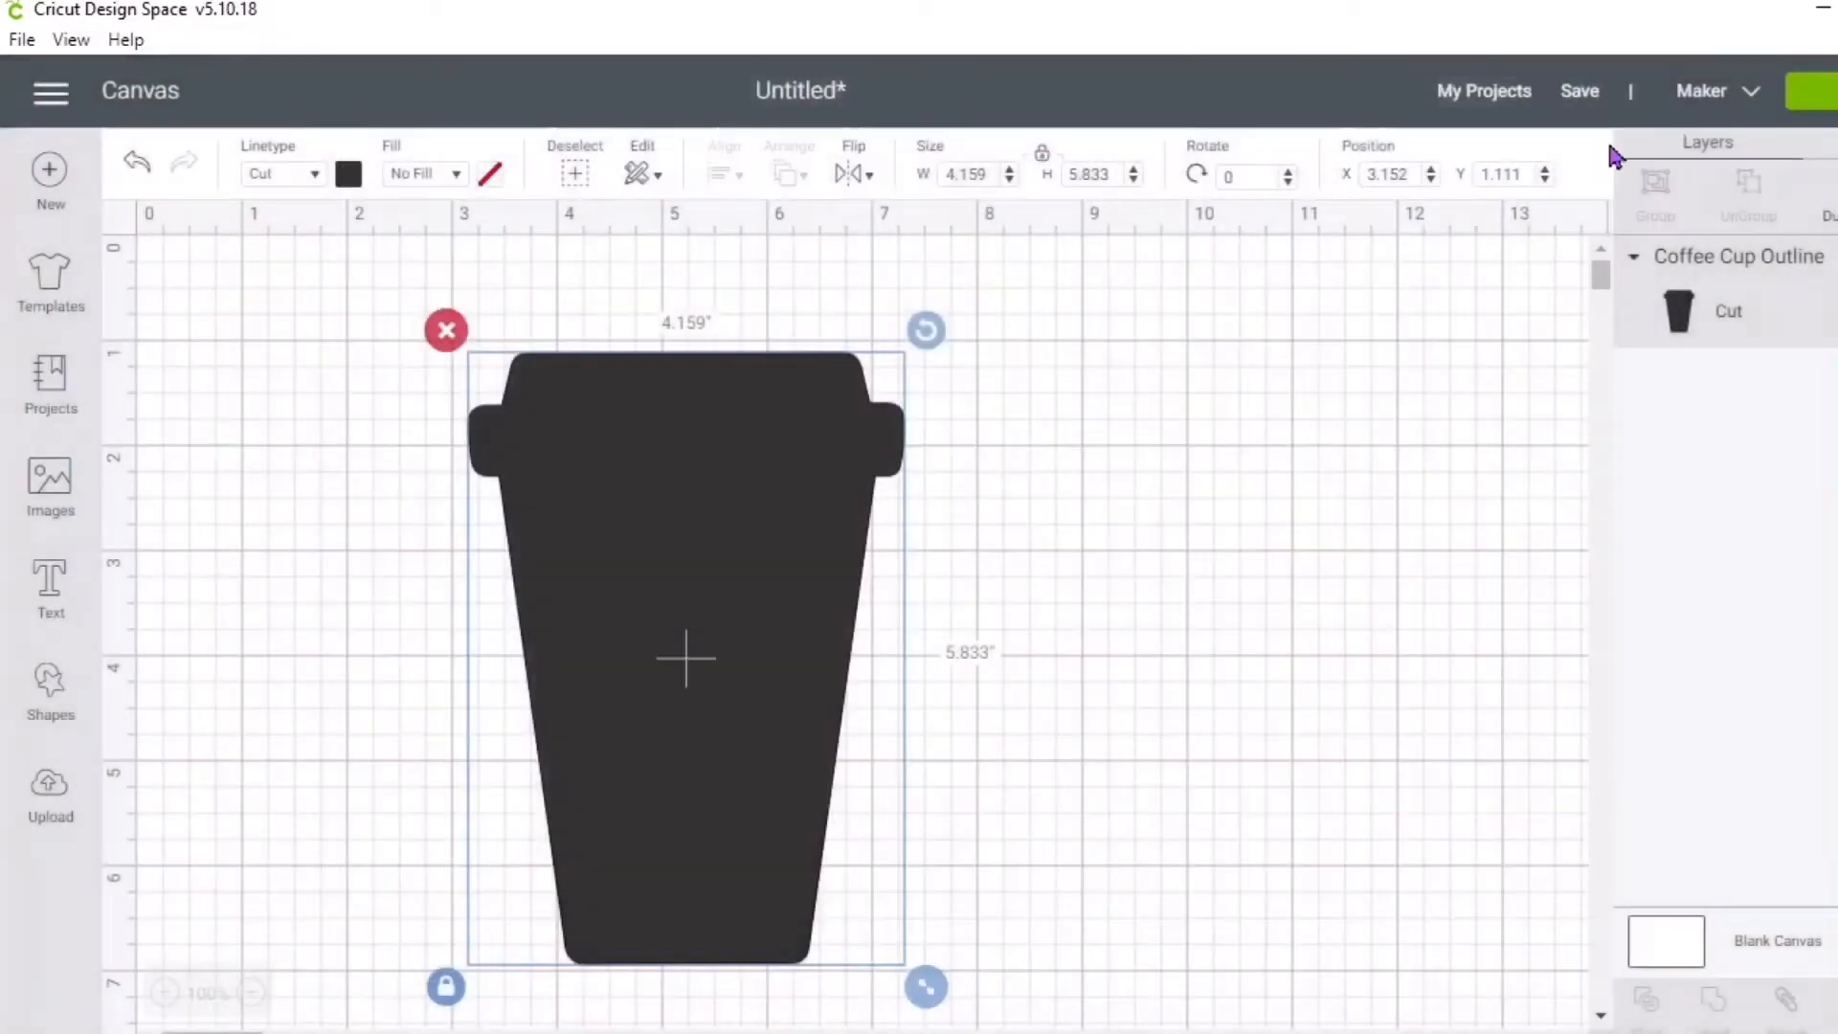
Lay a square reshaped to about 5.375 by 0.75 inches over the lid's raised top section and slice the cup with it.
{"action": "left_click", "coordinate": [49, 689]}
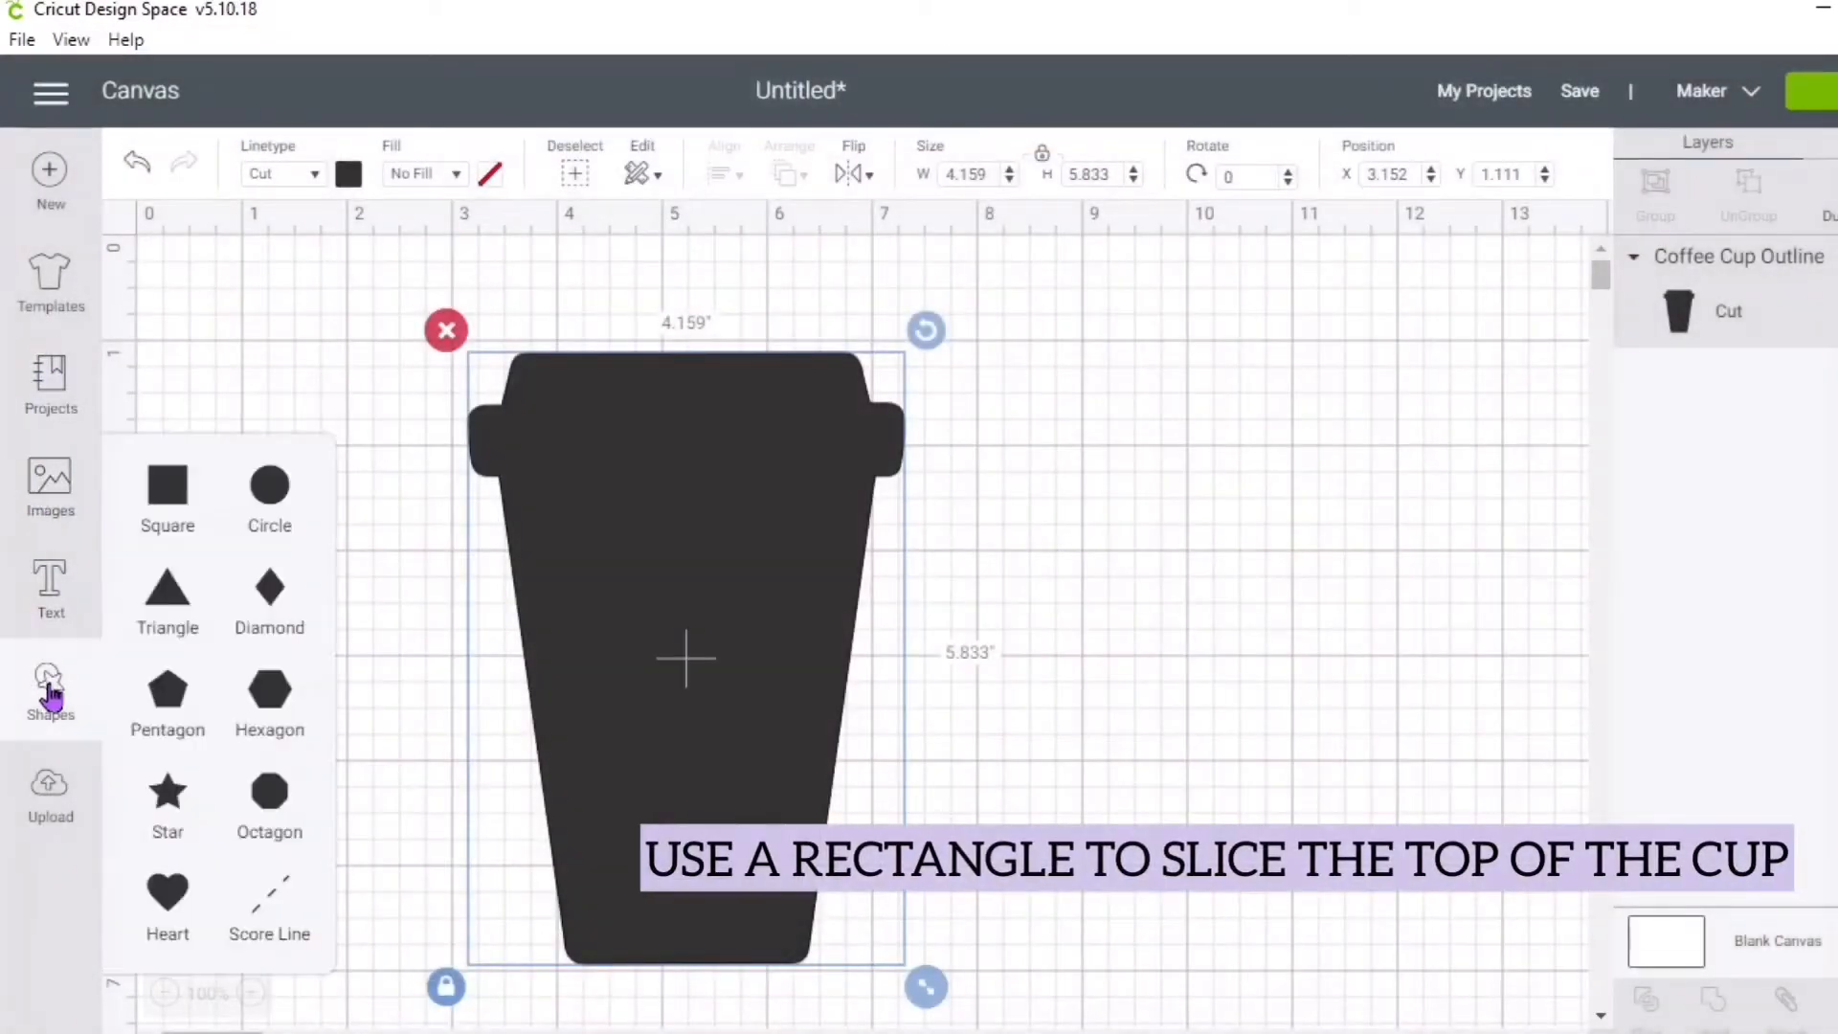
{"action": "left_click", "coordinate": [170, 492]}
{"action": "mouse_move", "coordinate": [624, 749]}
{"action": "left_mouse_down"}
{"action": "mouse_move", "coordinate": [631, 777]}
{"action": "mouse_move", "coordinate": [620, 762]}
{"action": "left_mouse_up"}
{"action": "left_click_drag", "start_coordinate": [780, 855], "coordinate": [1013, 607]}
{"action": "left_click_drag", "start_coordinate": [994, 536], "coordinate": [977, 379]}
{"action": "left_click_drag", "start_coordinate": [980, 554], "coordinate": [665, 251]}
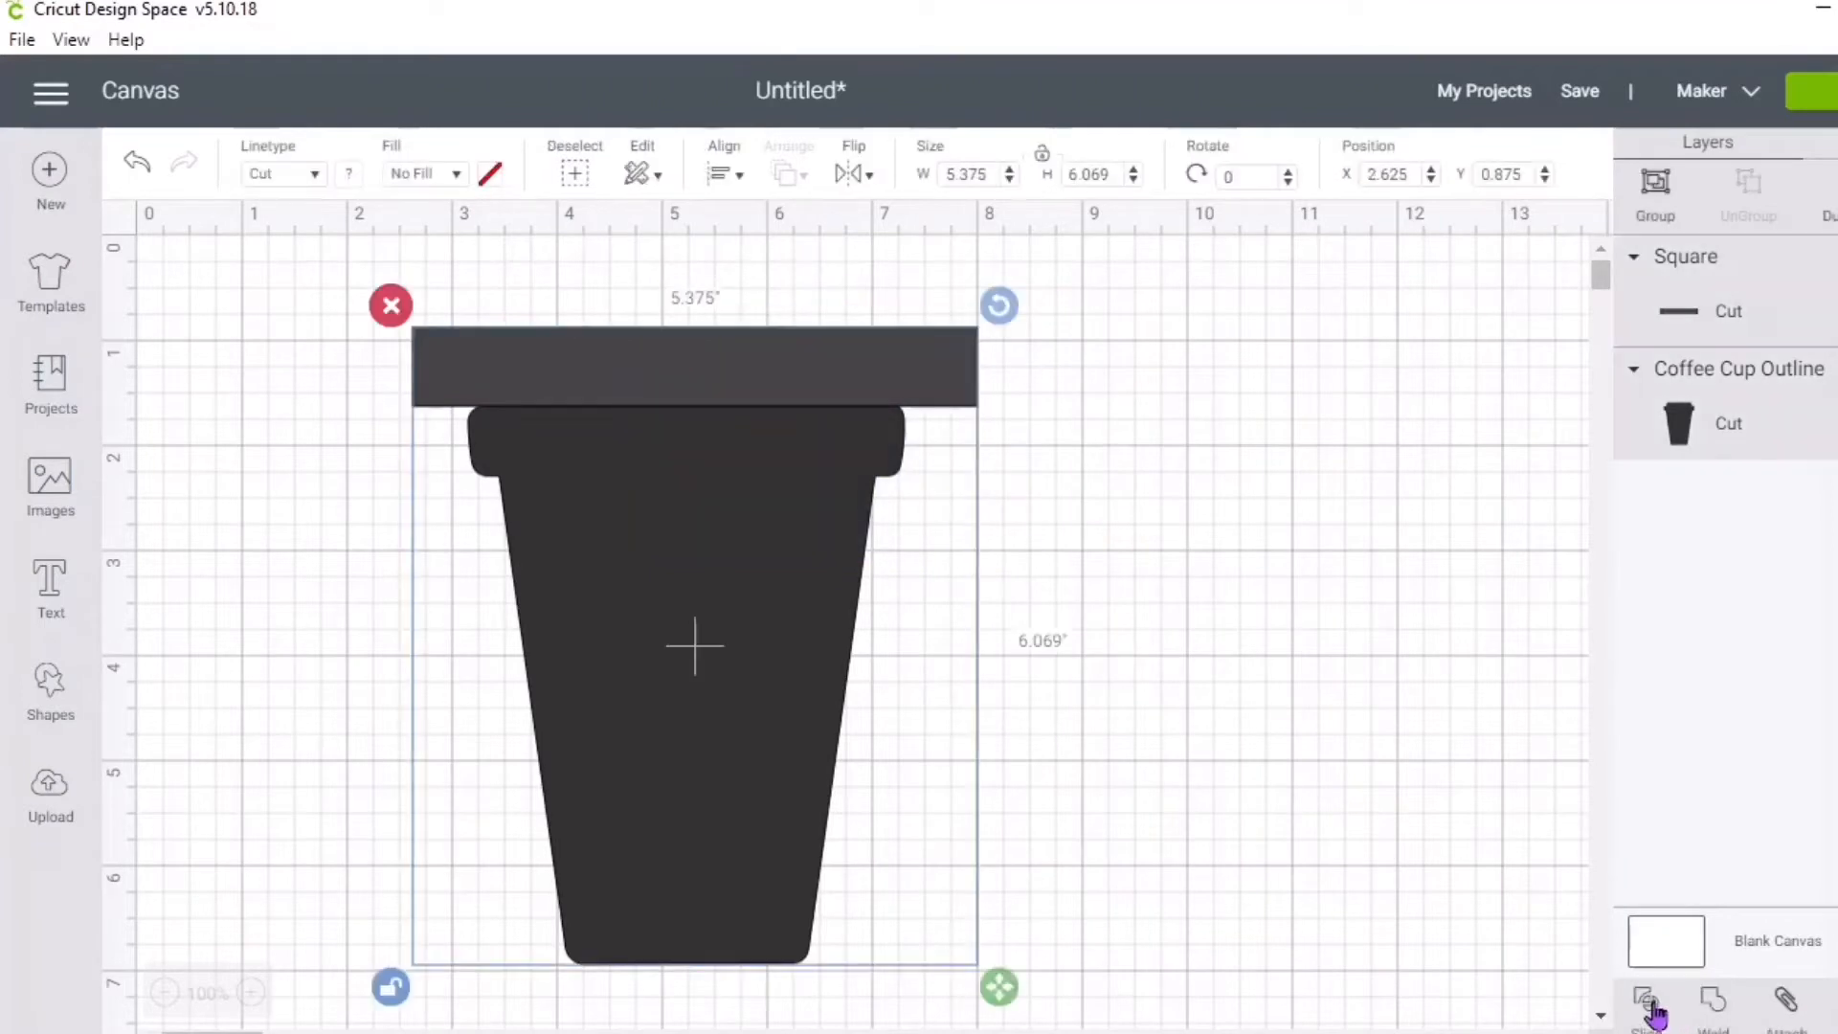
{"action": "left_click", "coordinate": [1648, 1001]}
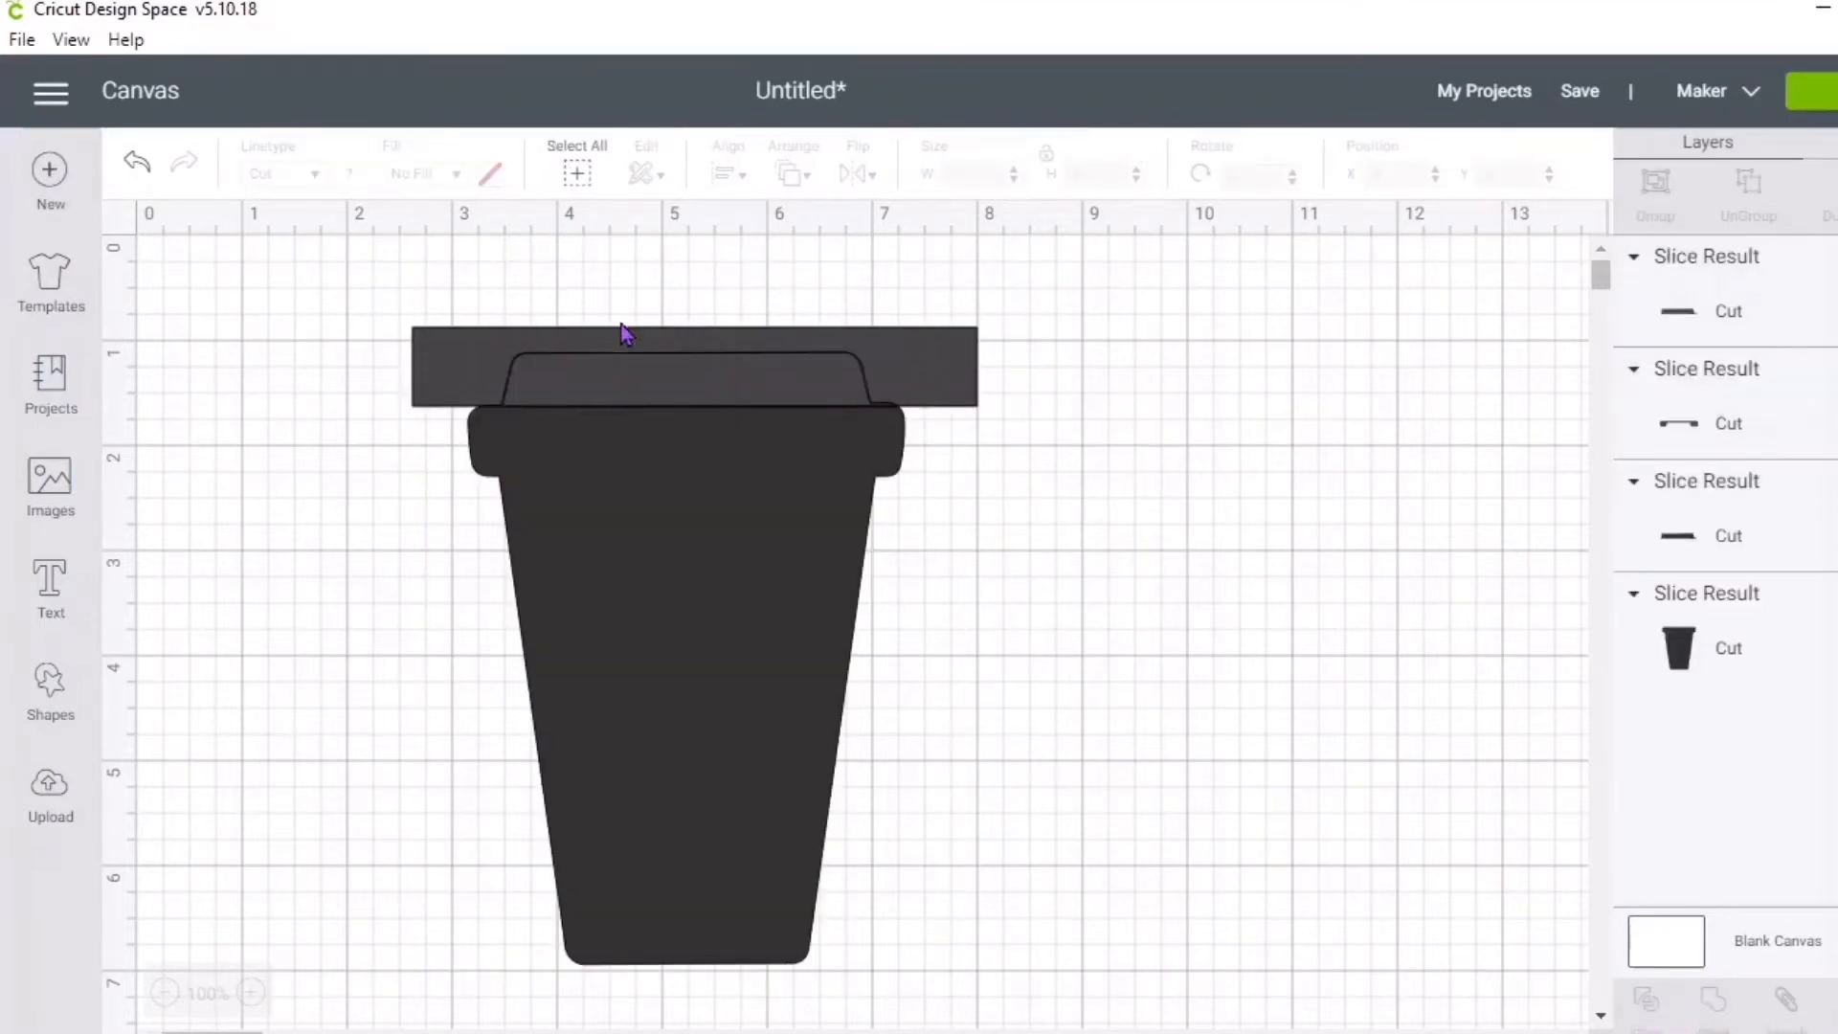
Delete the sliced pieces above the cup's rim and move the trimmed cup to about x 4.9, y 1.5 inches.
{"action": "left_click_drag", "start_coordinate": [371, 326], "coordinate": [489, 322]}
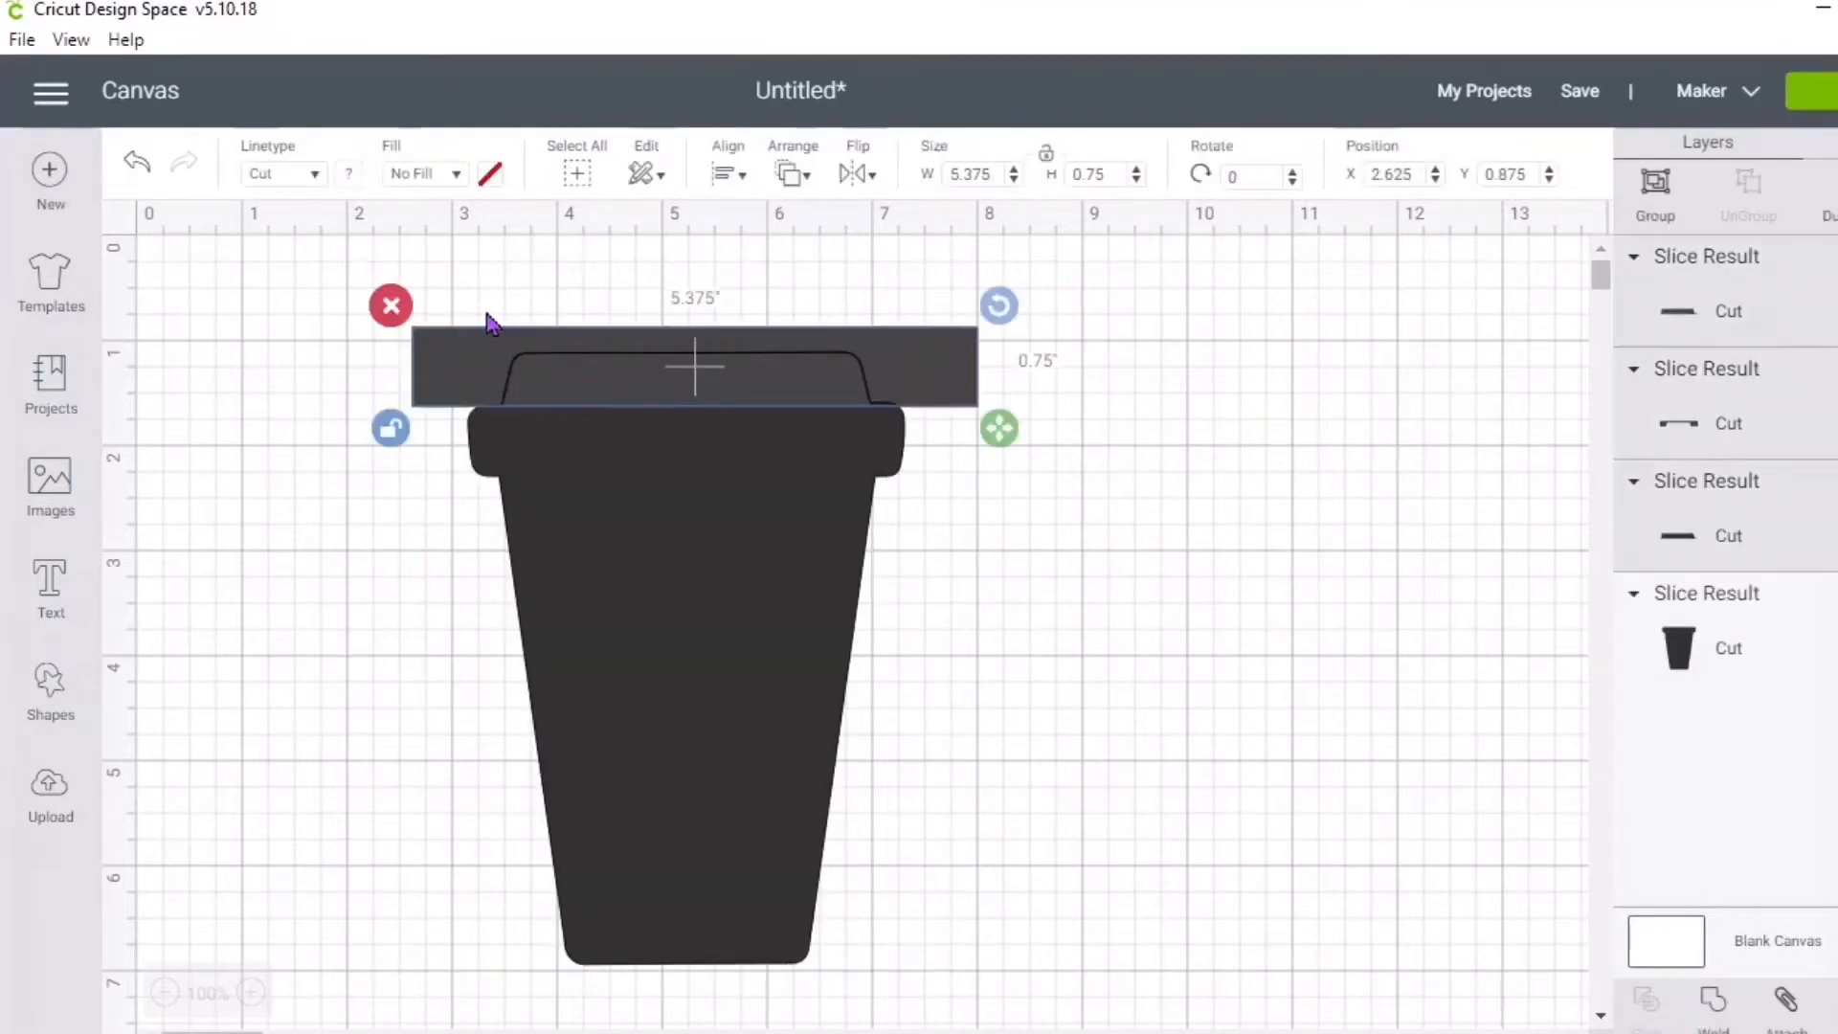
{"action": "left_click", "coordinate": [387, 278]}
{"action": "left_click_drag", "start_coordinate": [387, 279], "coordinate": [486, 370]}
{"action": "left_click", "coordinate": [388, 299]}
{"action": "left_click", "coordinate": [781, 565]}
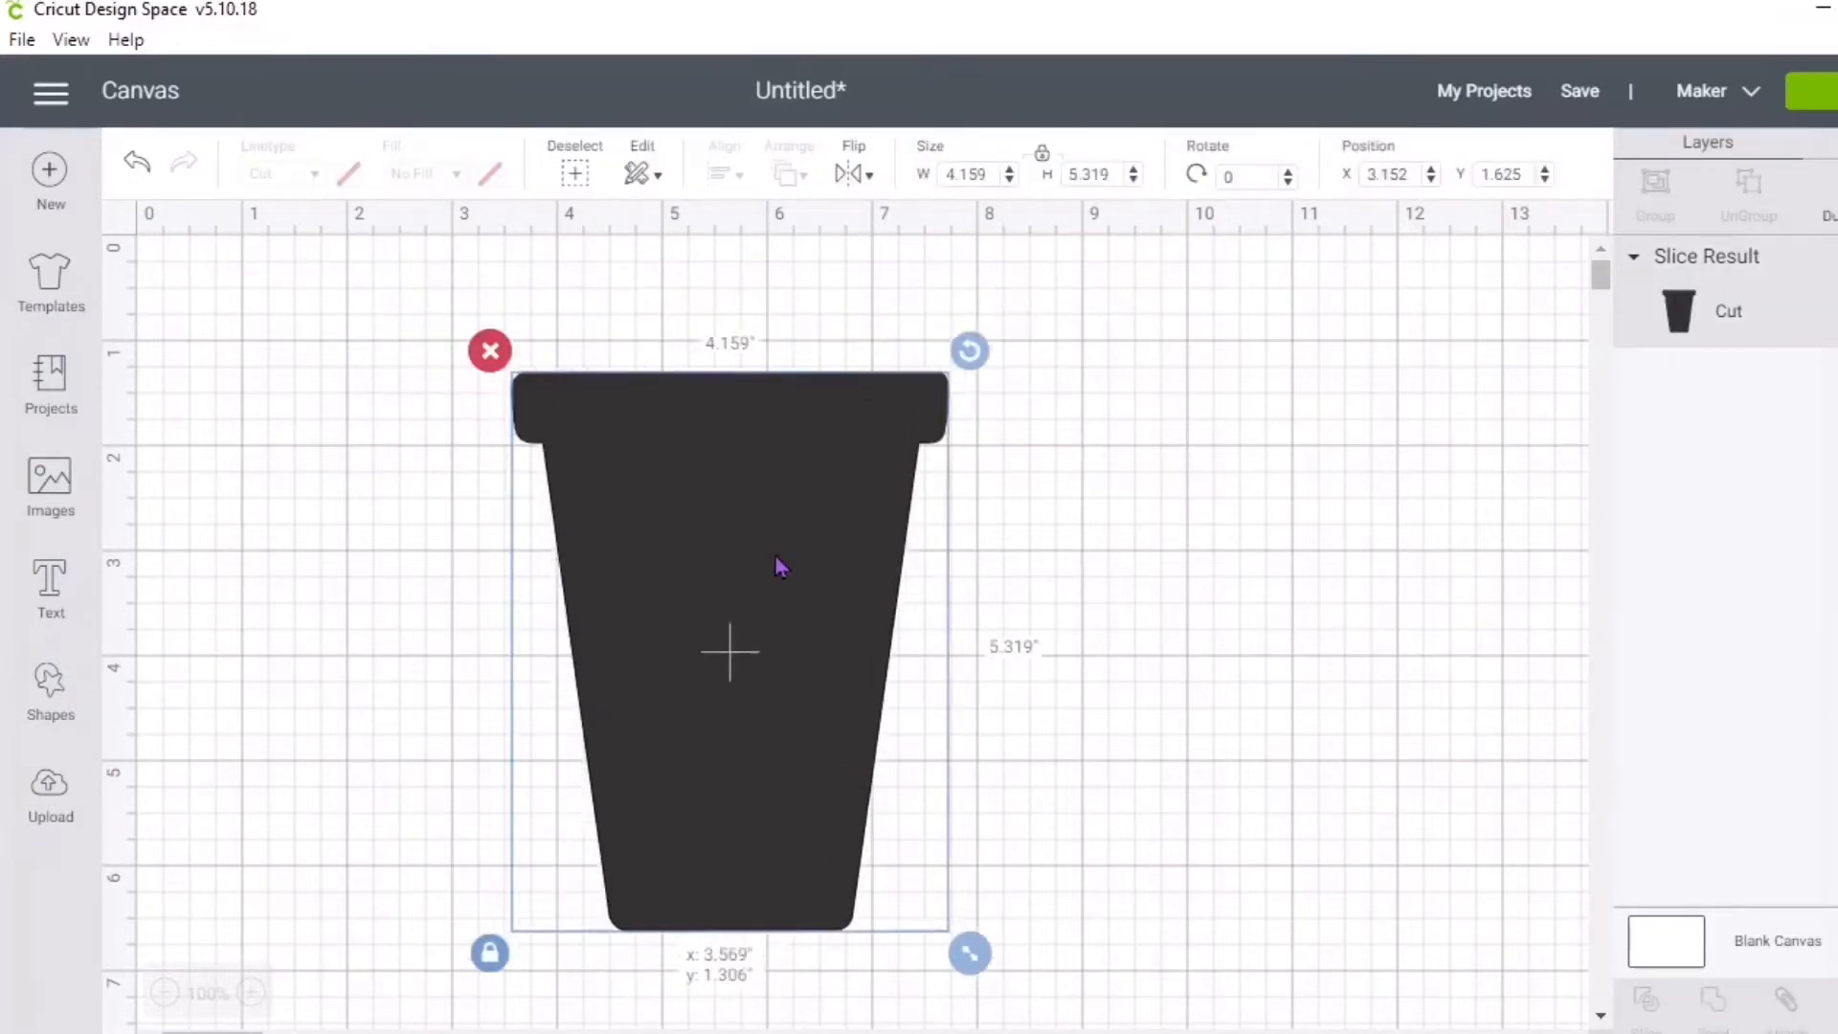
{"action": "left_click_drag", "start_coordinate": [780, 564], "coordinate": [920, 590]}
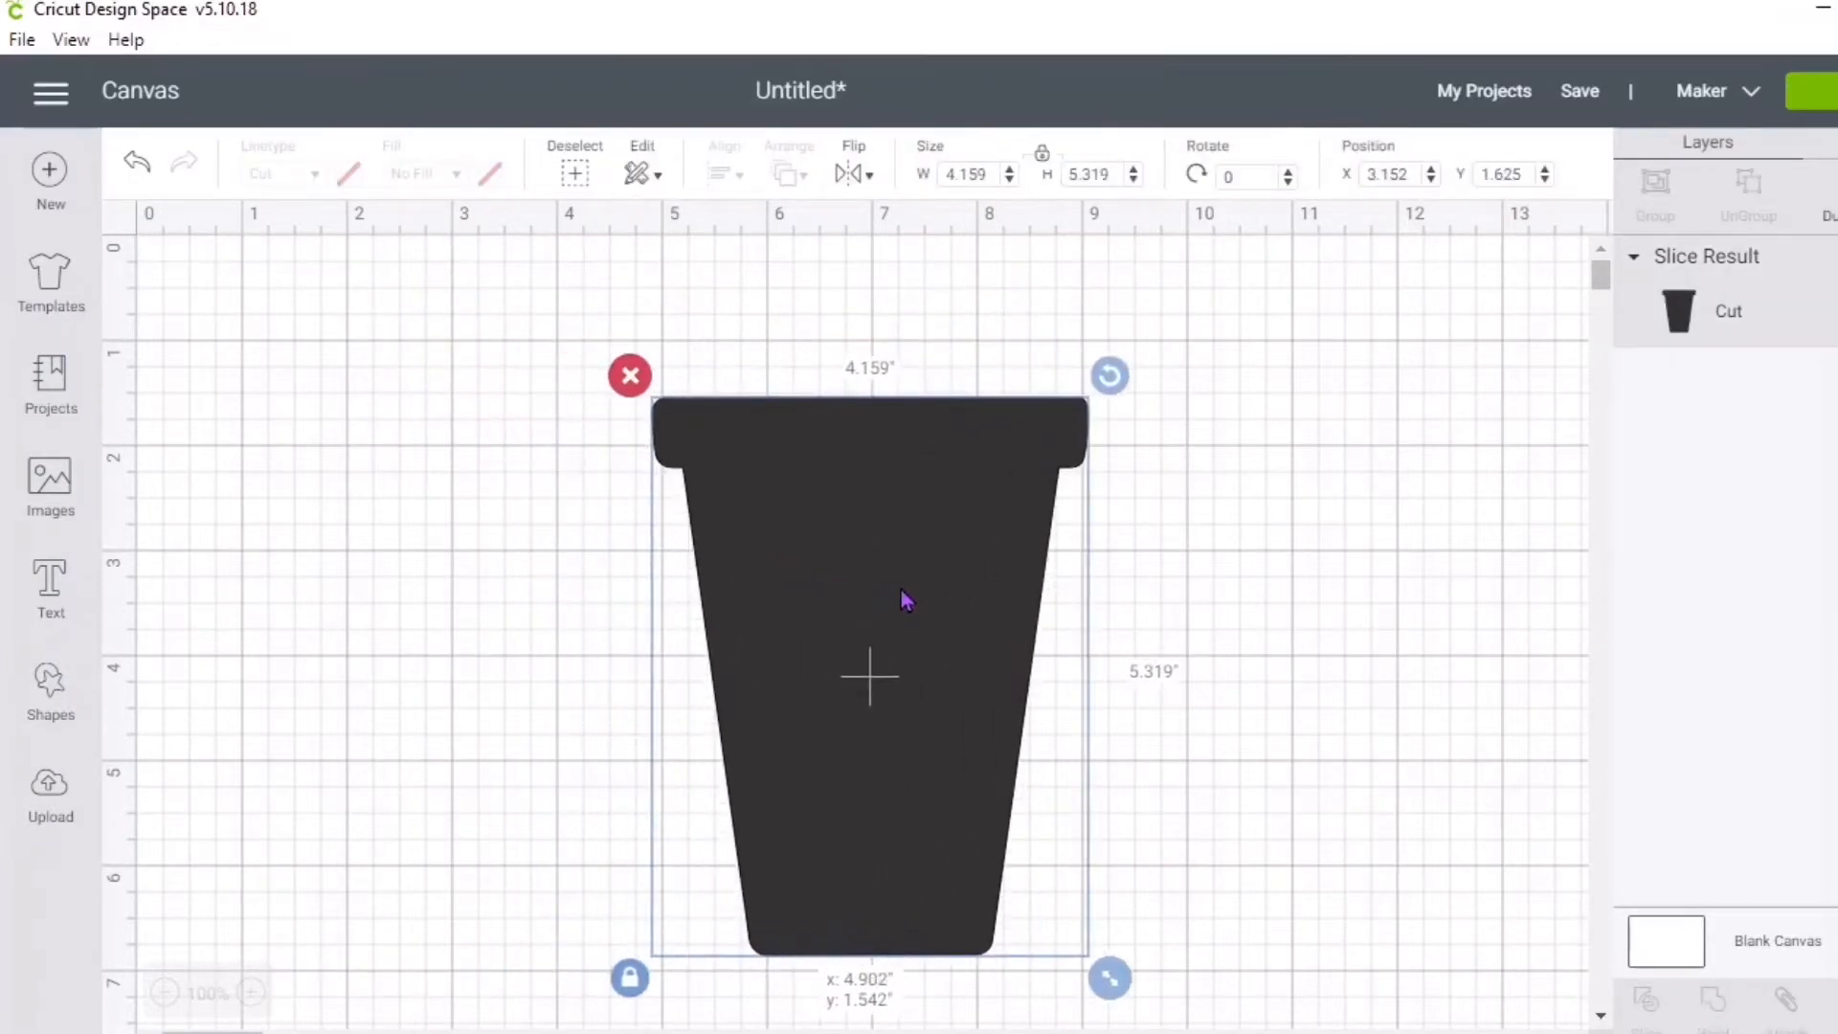
Add the text "Care Instructions", shrink it to about 3.9 inches wide and place it on the cup's rim.
{"action": "left_click", "coordinate": [53, 578]}
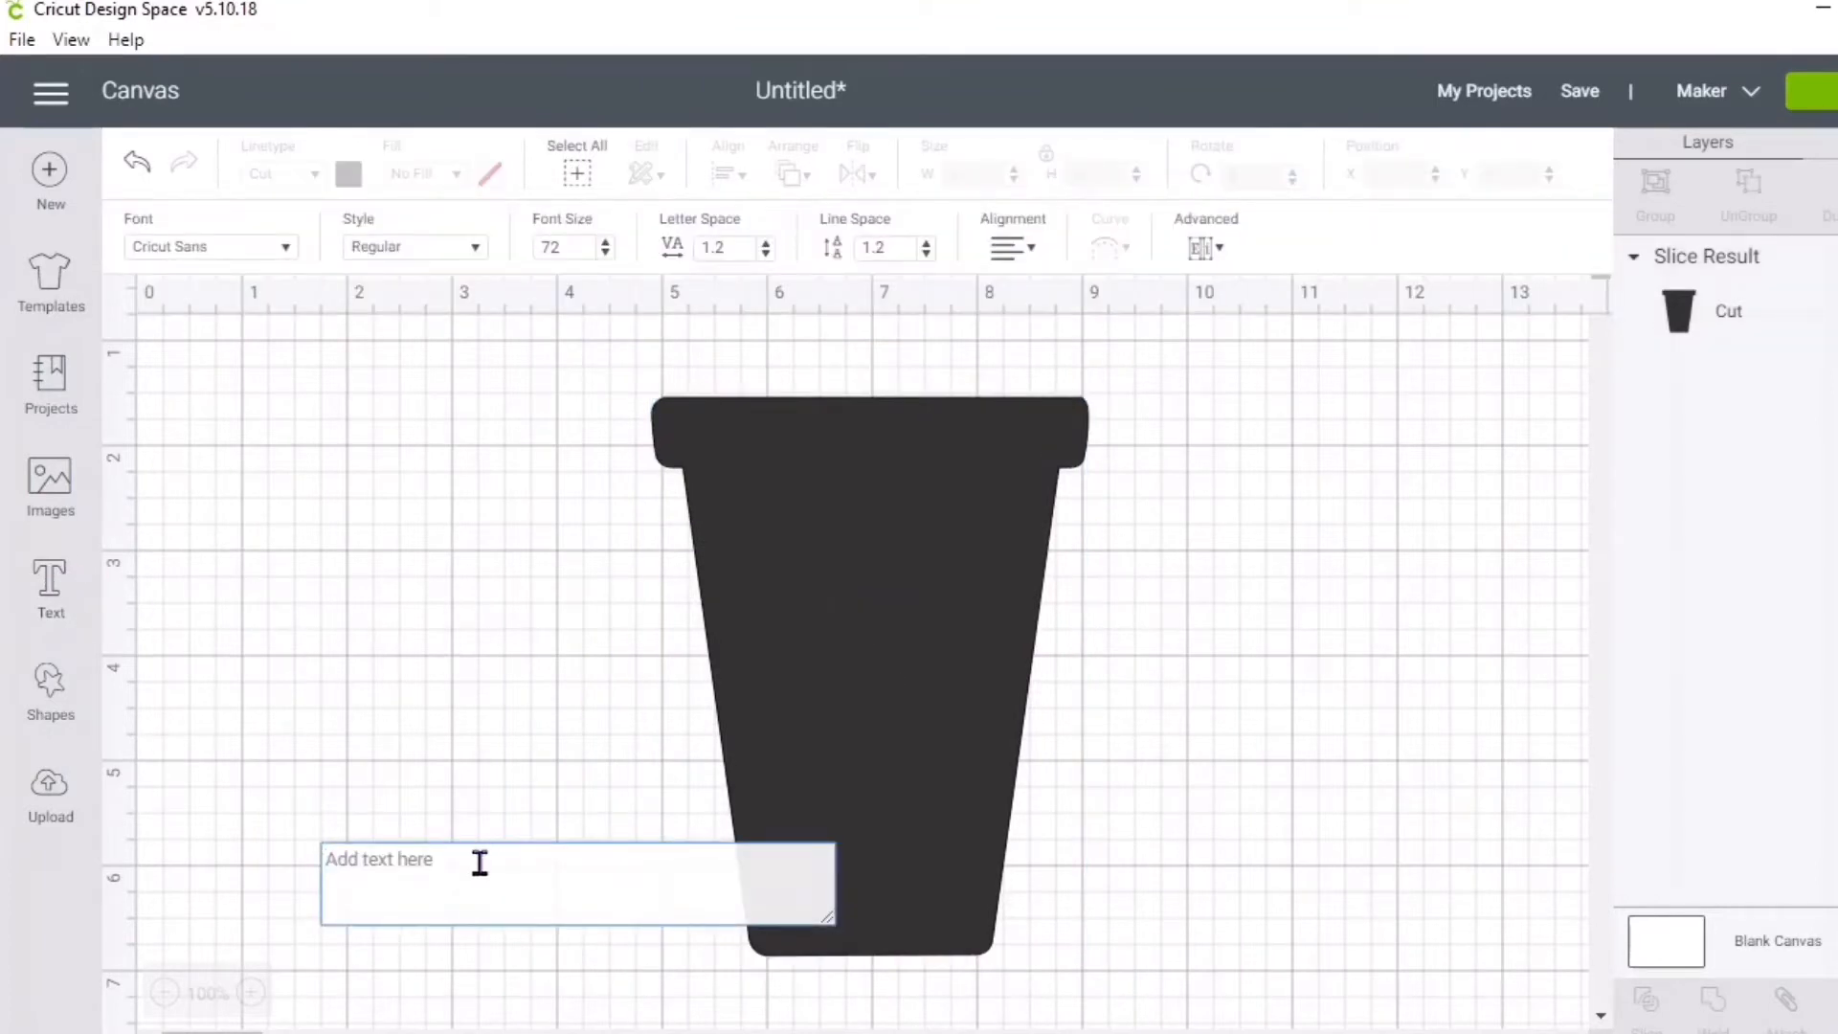
{"action": "type", "text": "Care Ins"}
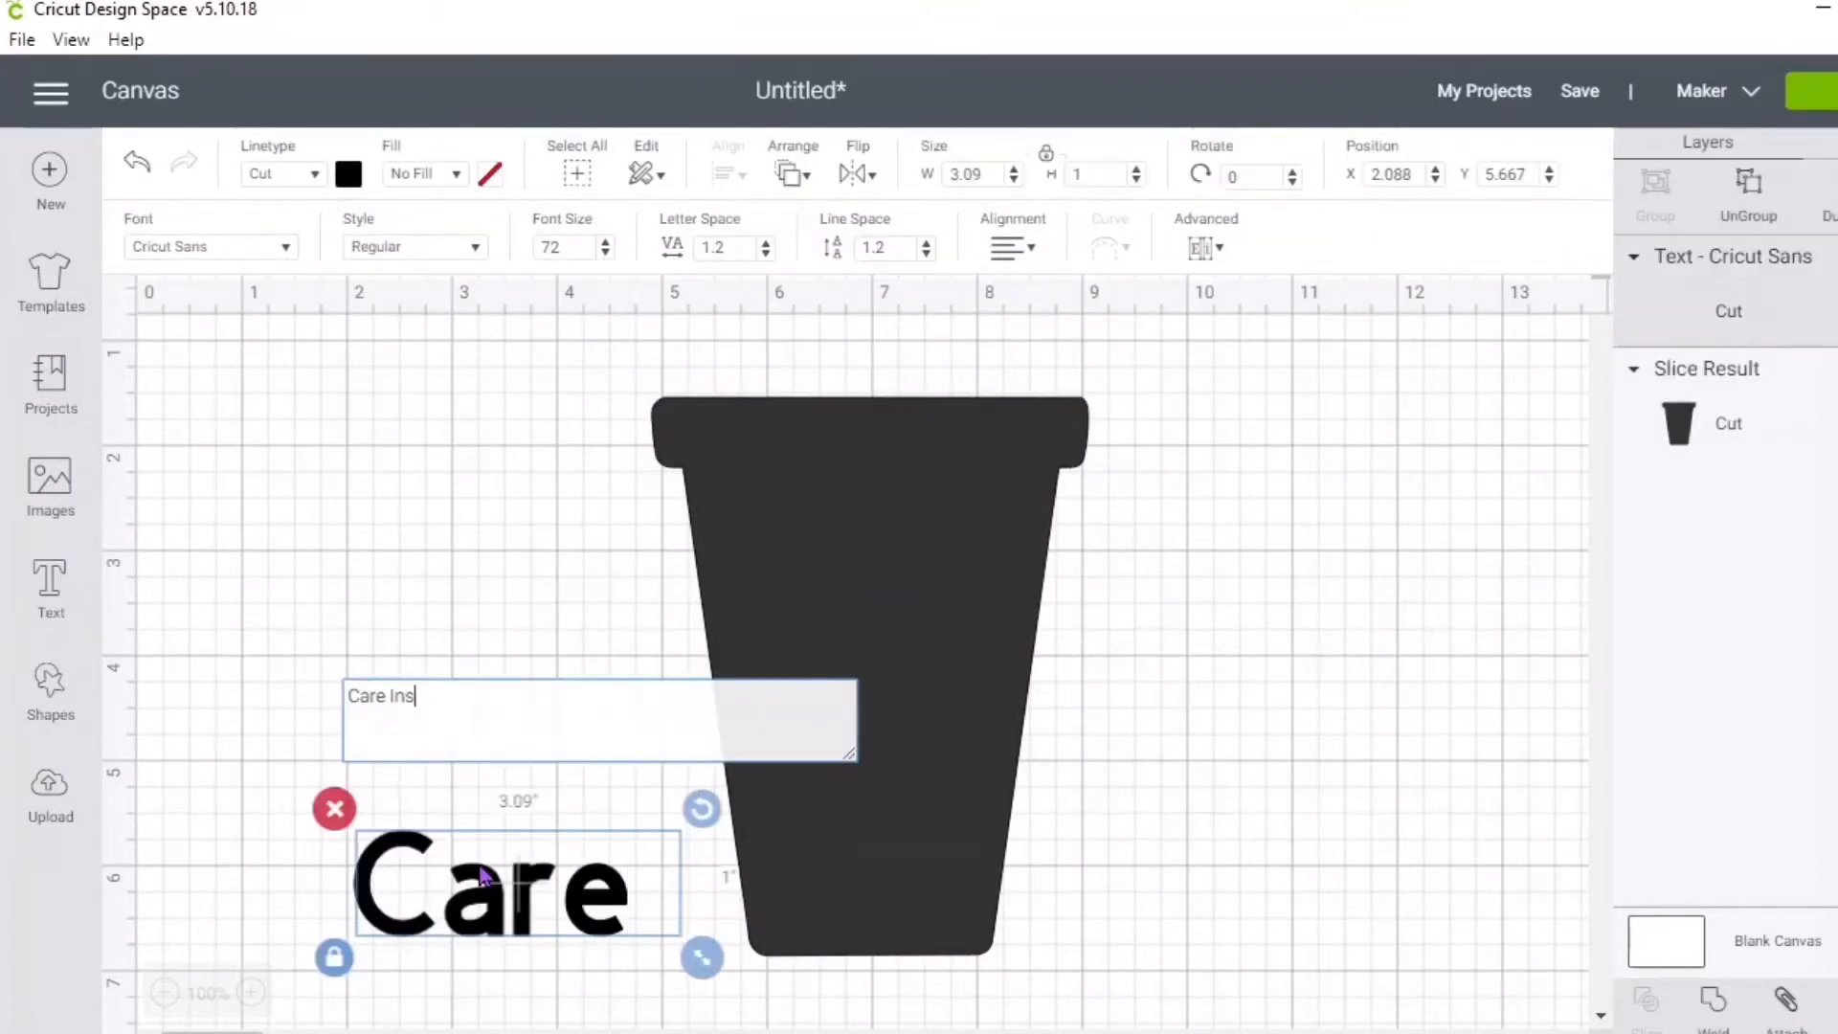
{"action": "type", "text": "truc"}
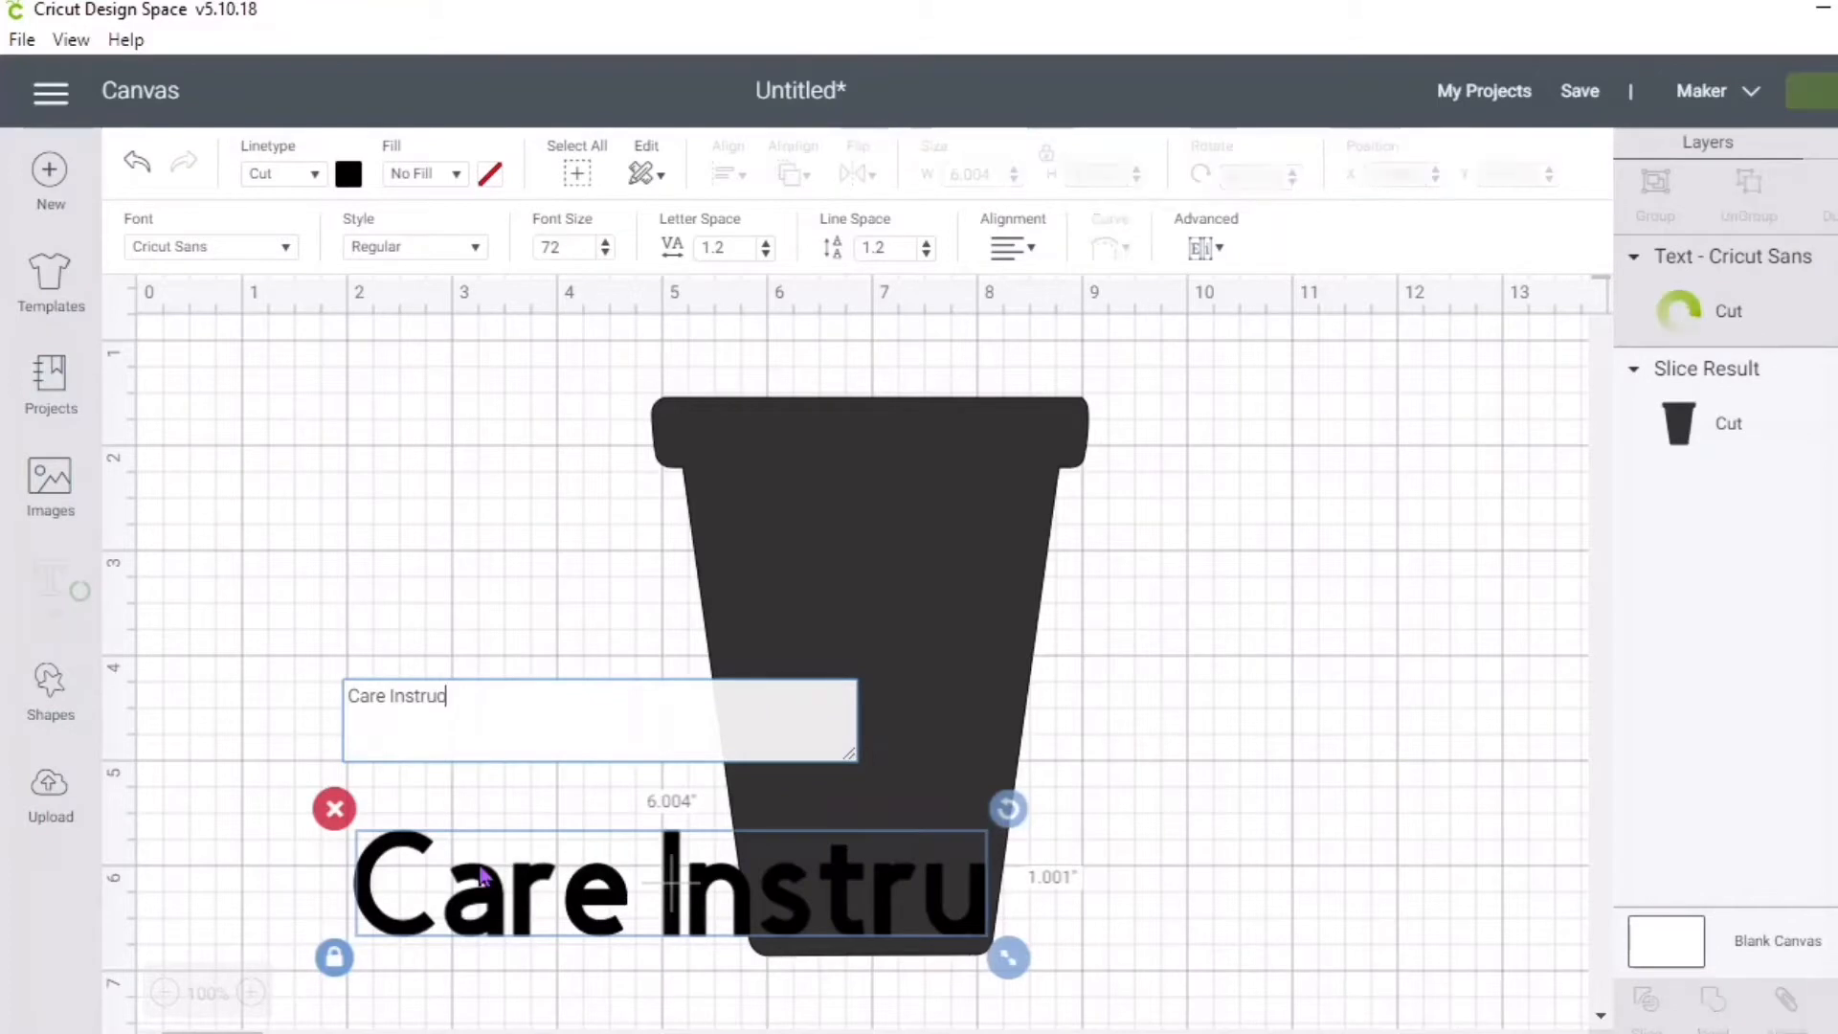
{"action": "type", "text": "tions"}
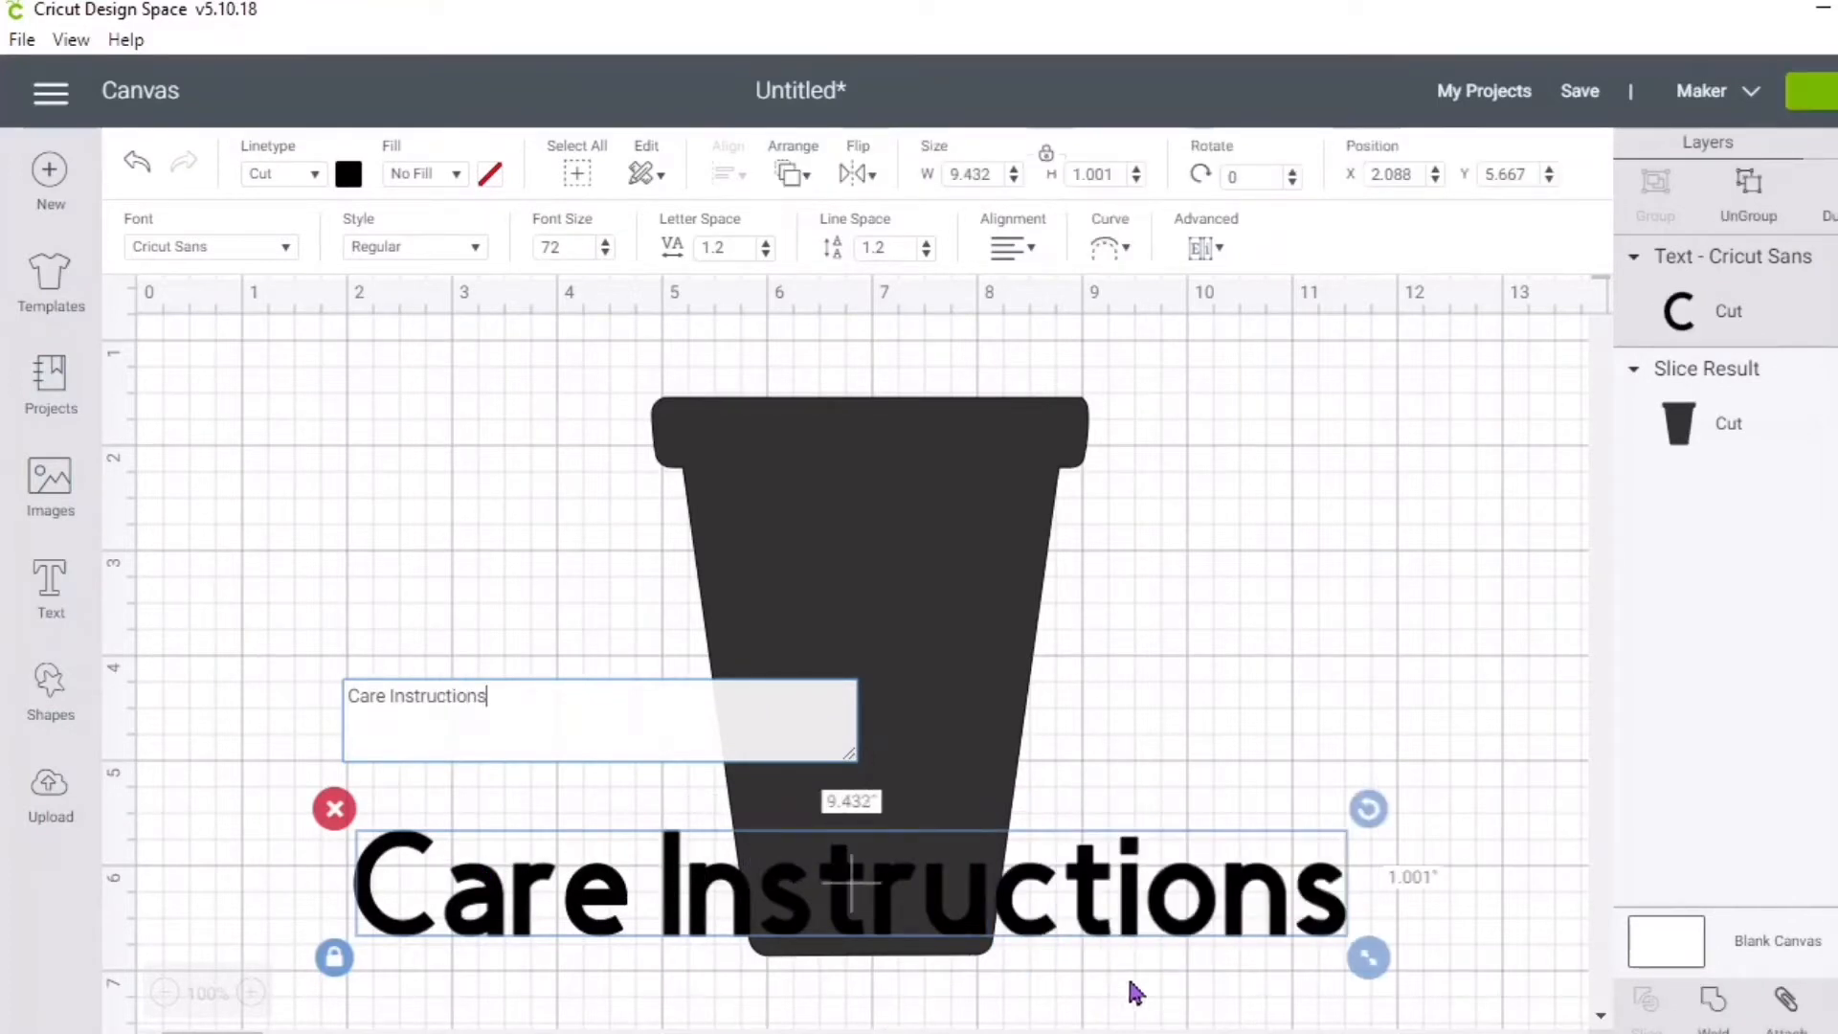
{"action": "left_click_drag", "start_coordinate": [1369, 957], "coordinate": [1099, 487]}
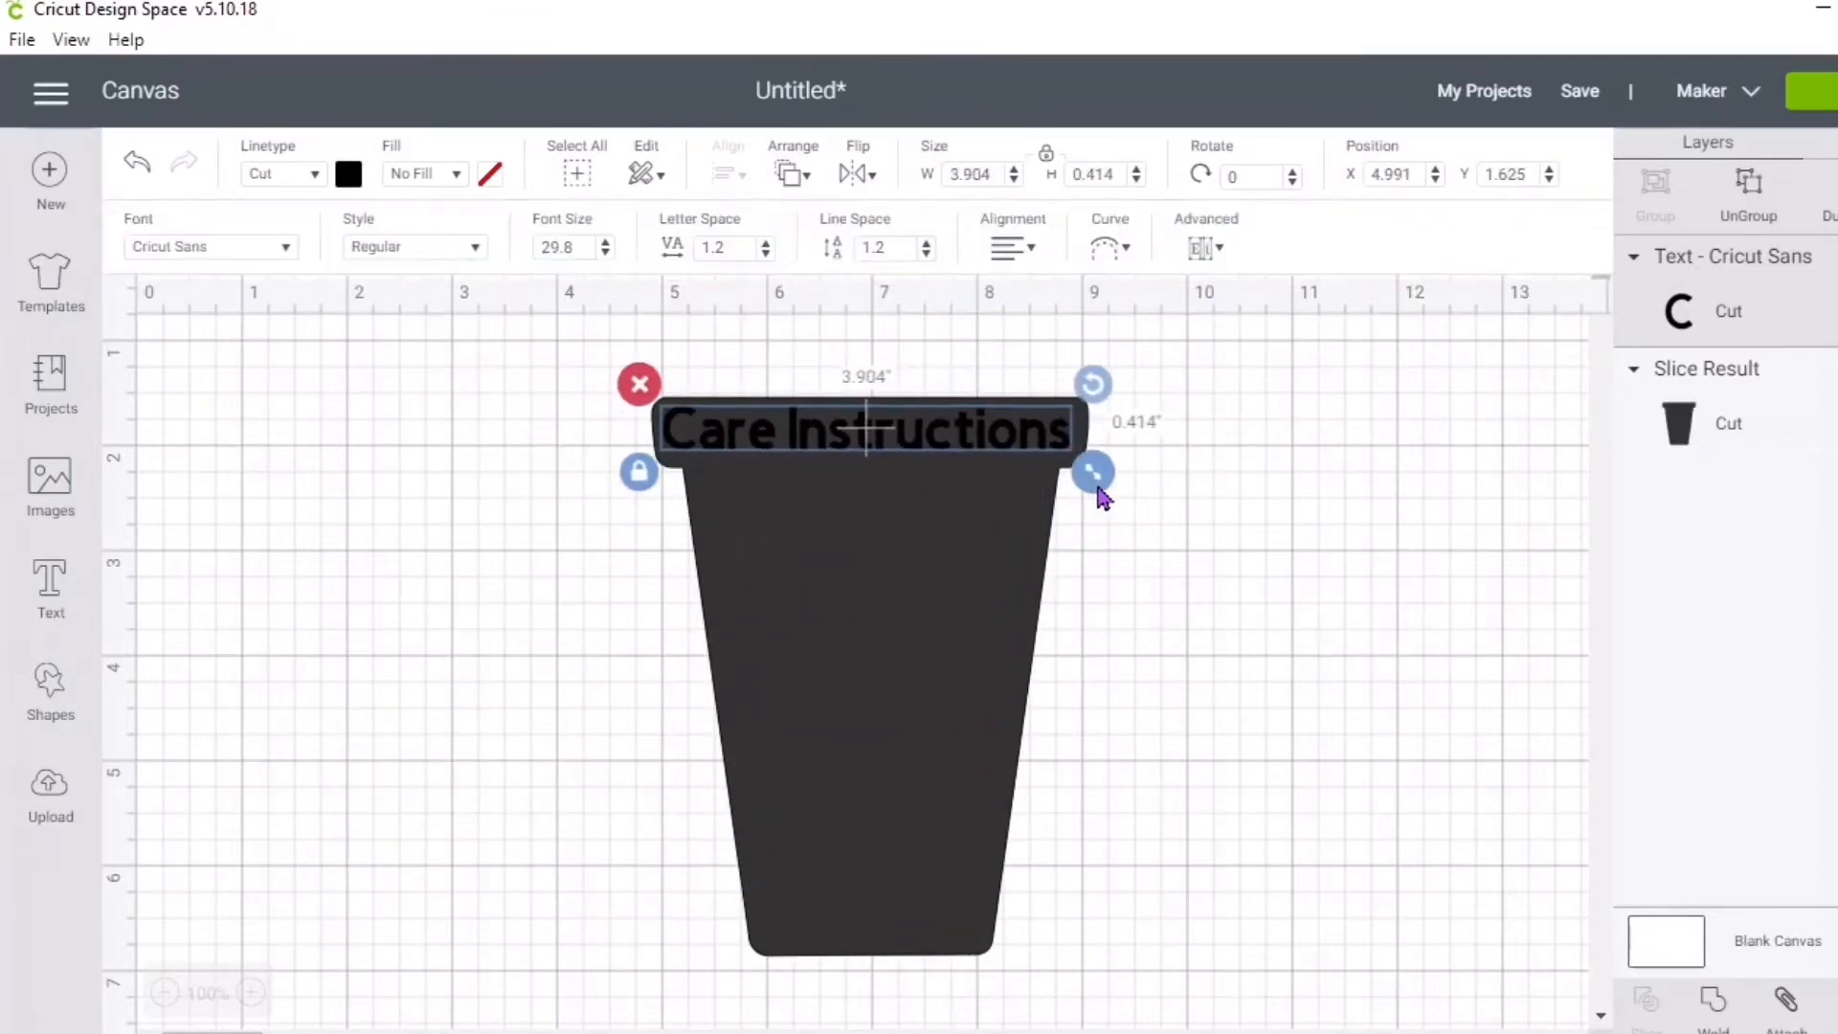
{"action": "left_click_drag", "start_coordinate": [862, 436], "coordinate": [870, 437]}
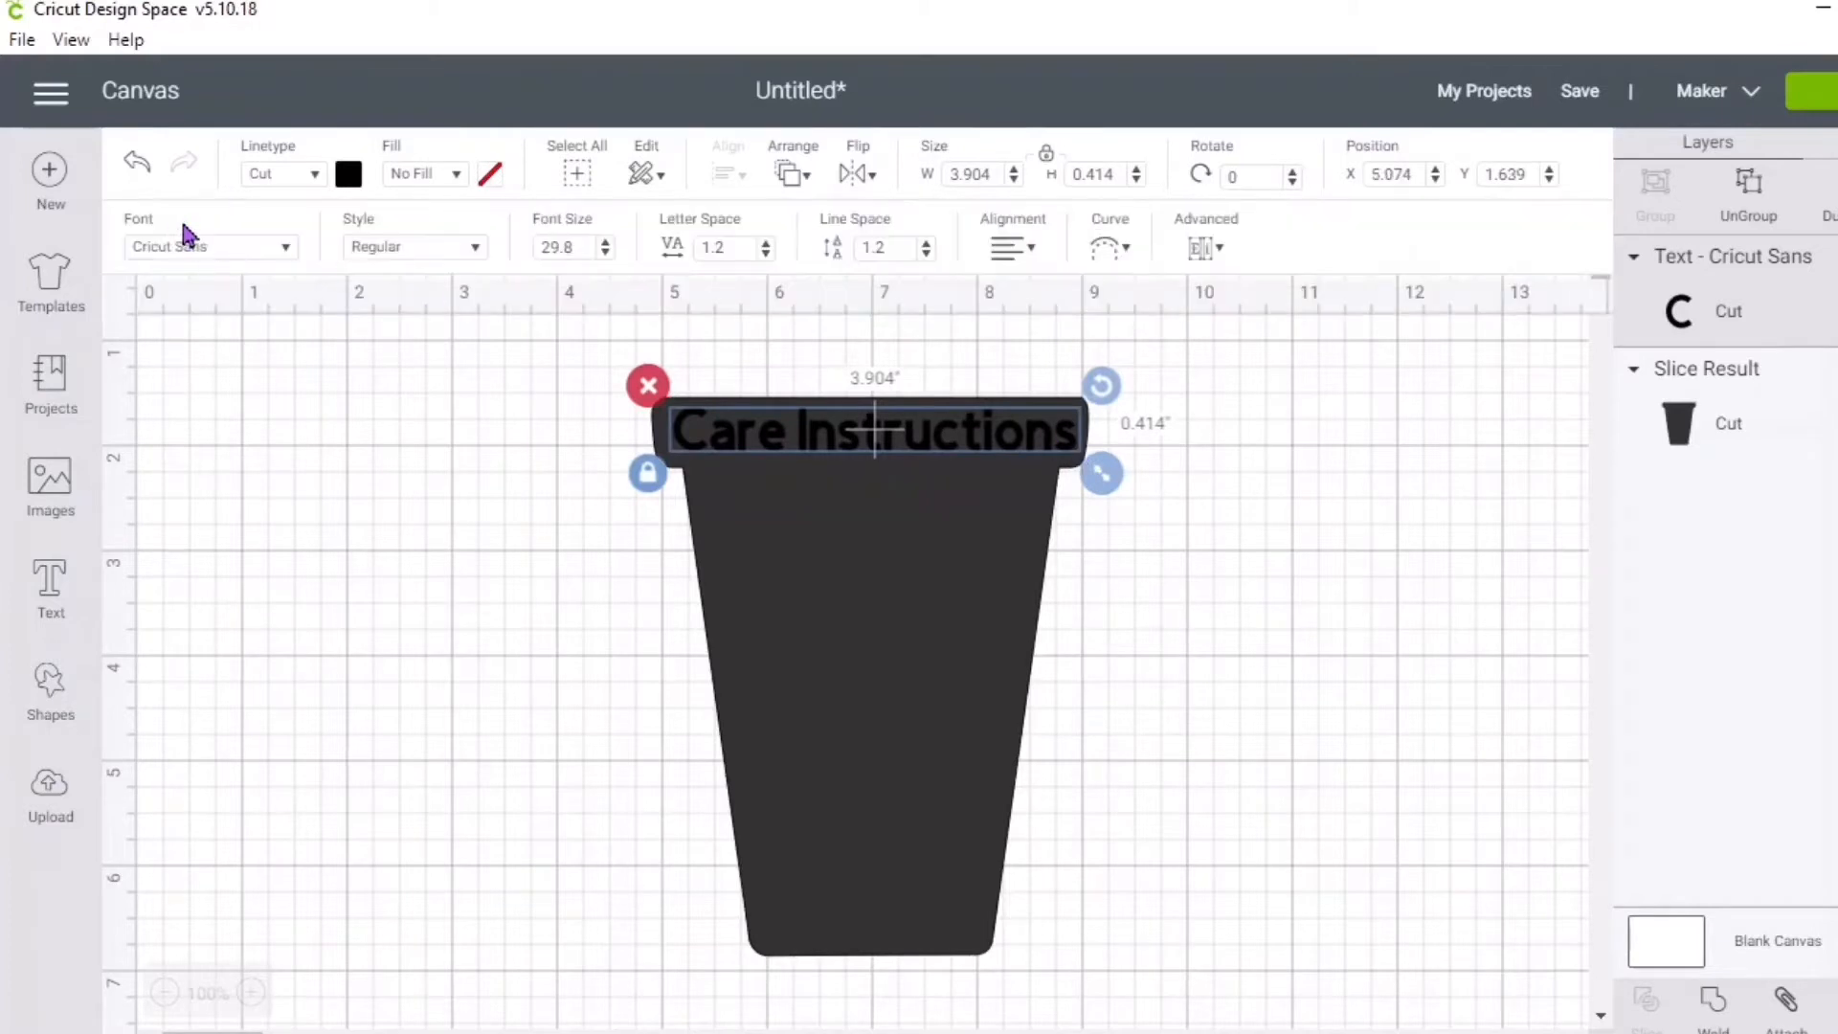
Change the "Care Instructions" text to the system font Dominique and enlarge it to span the cup's rim.
{"action": "left_click", "coordinate": [247, 259]}
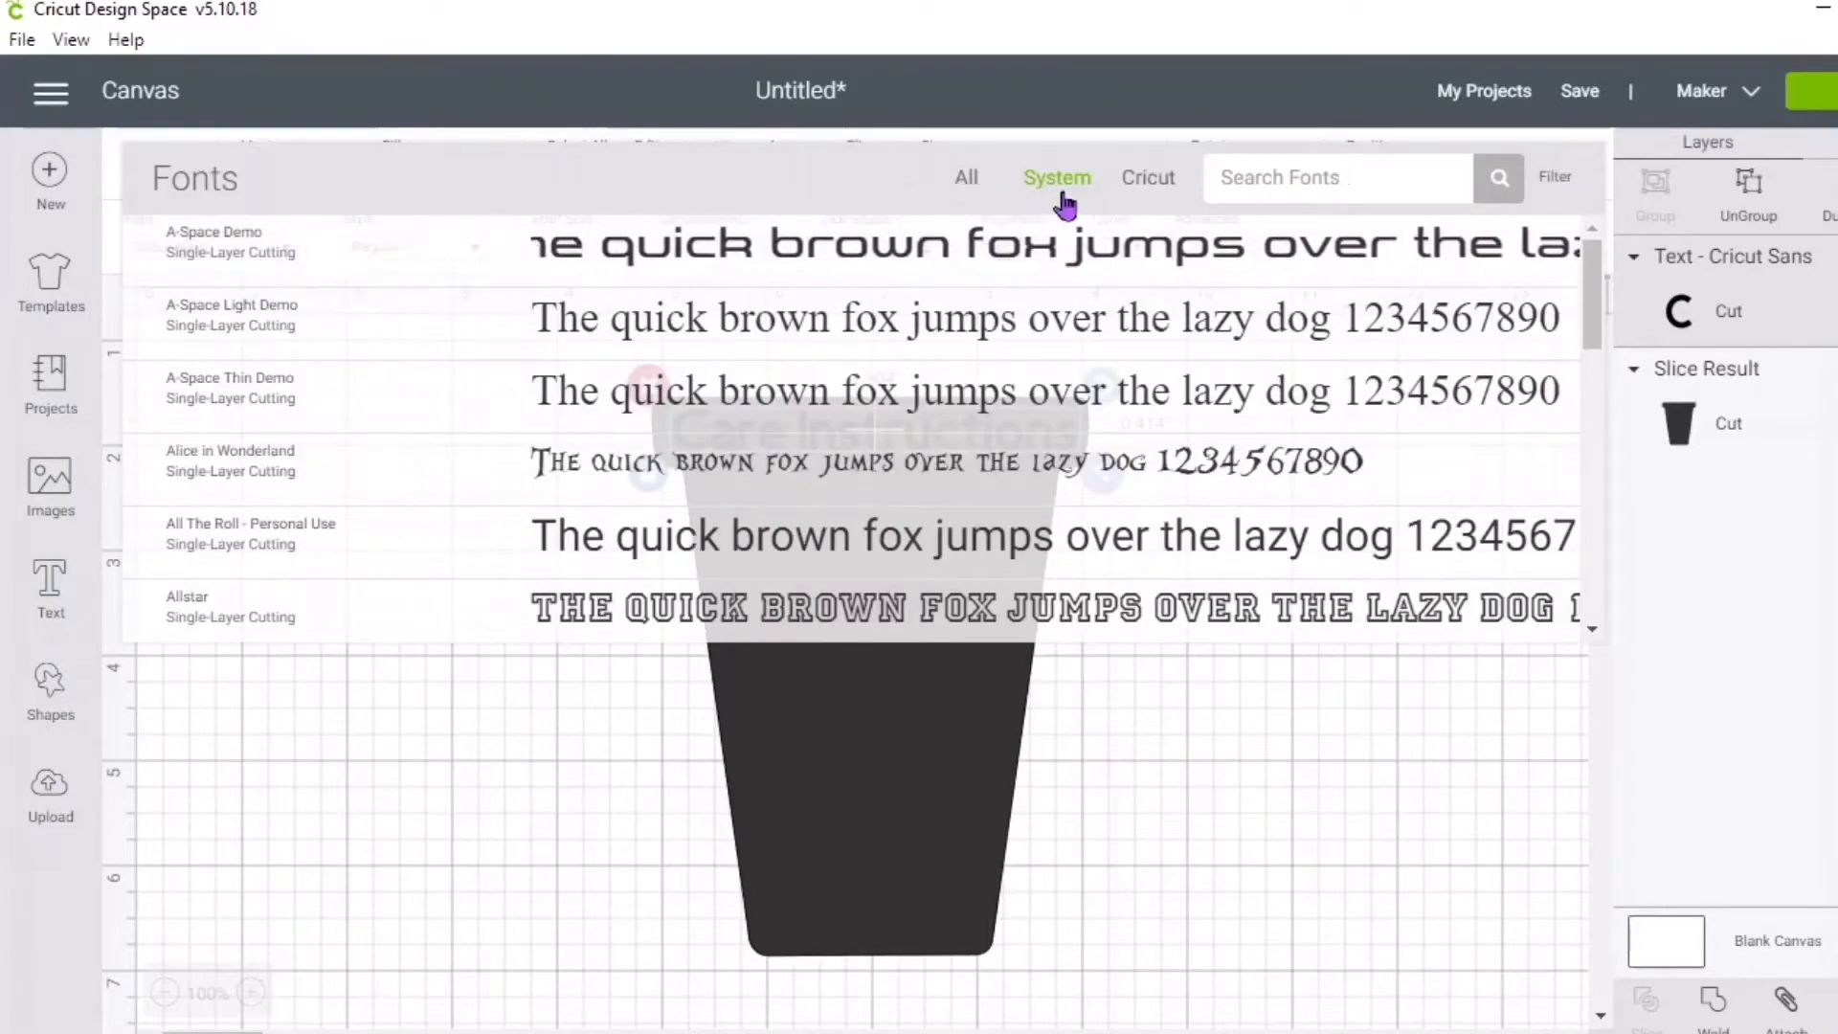
{"action": "scroll", "coordinate": [1111, 325], "scroll_direction": "down", "scroll_amount": 5}
{"action": "scroll", "coordinate": [1120, 344], "scroll_direction": "down", "scroll_amount": 10}
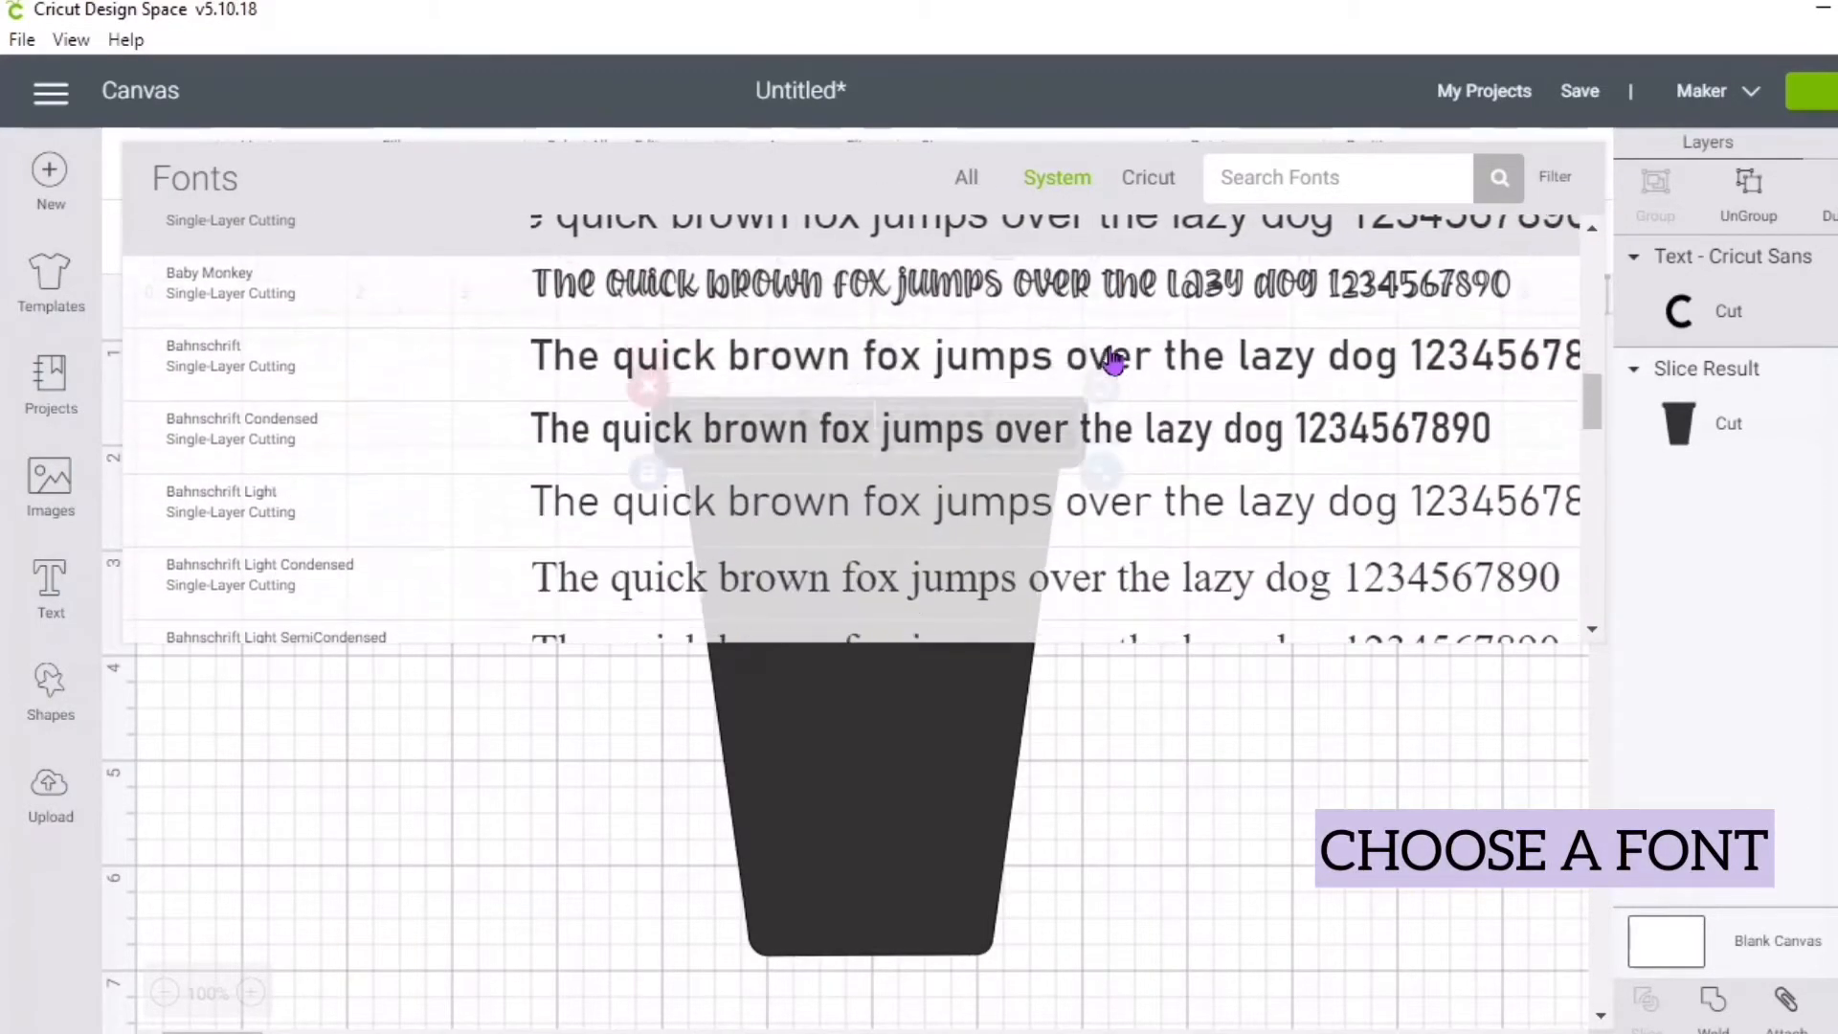
{"action": "scroll", "coordinate": [1110, 362], "scroll_direction": "down", "scroll_amount": 10}
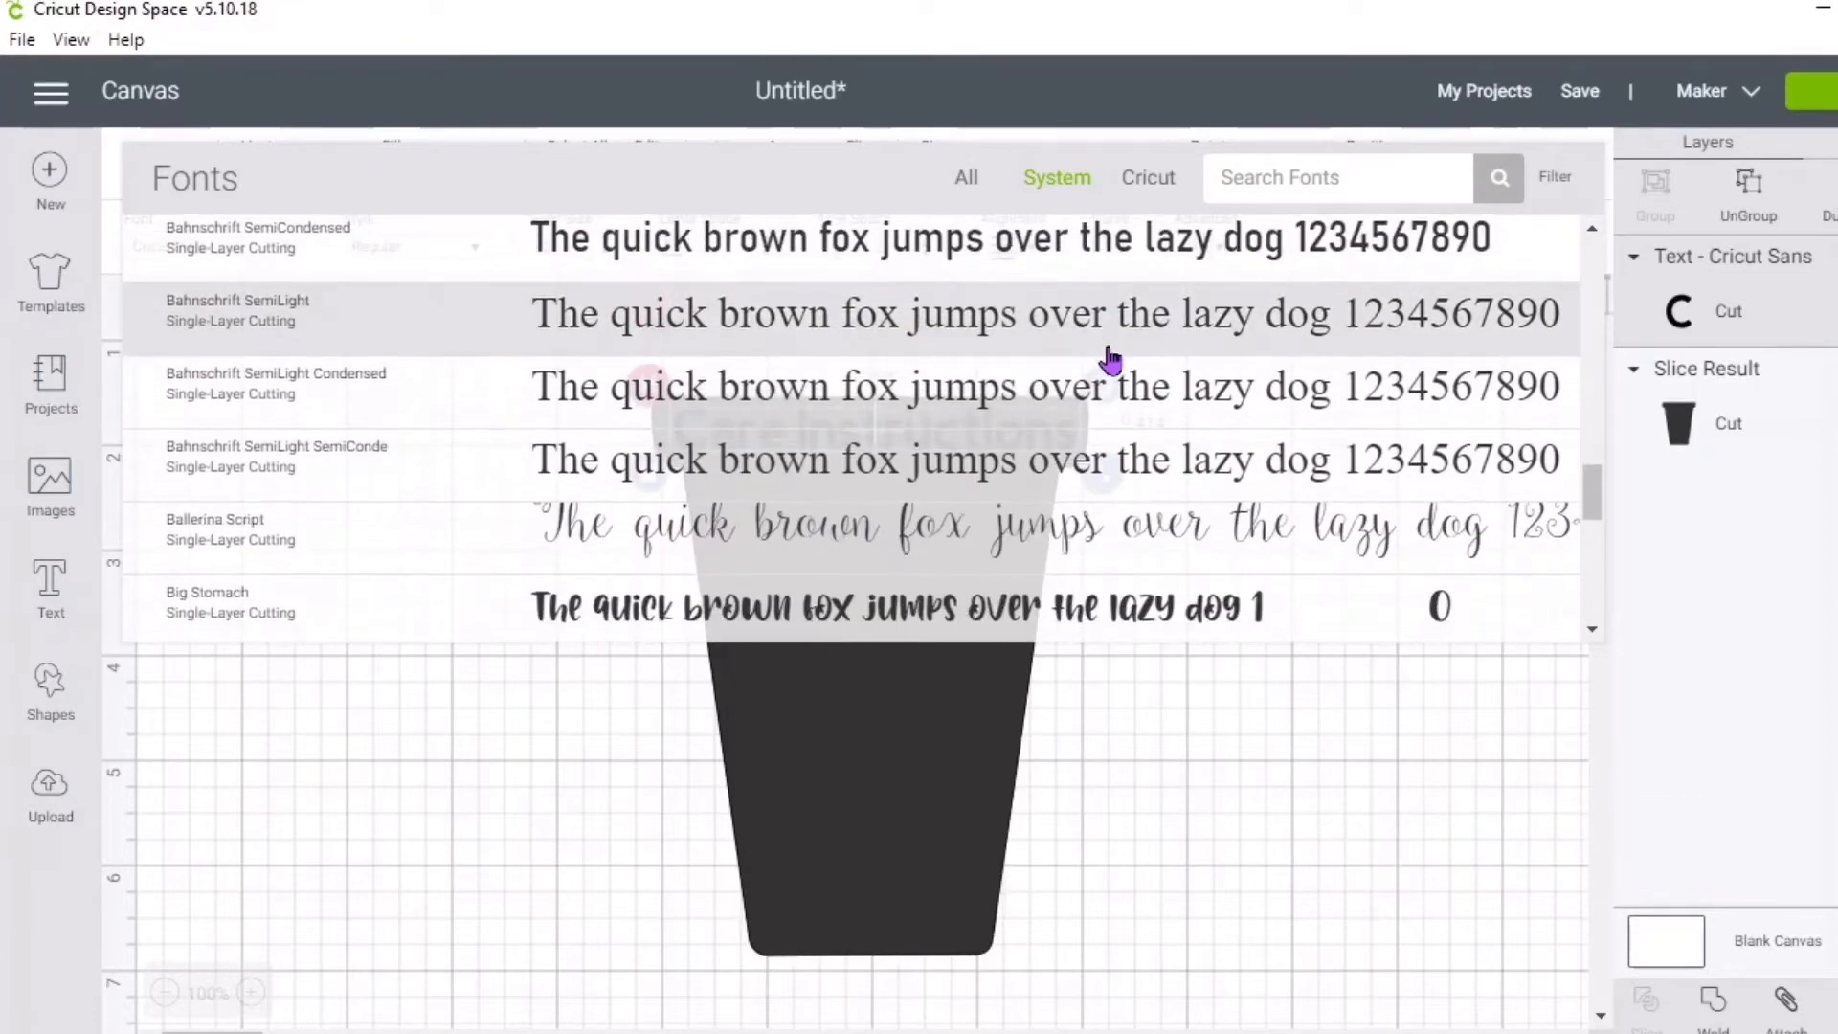
{"action": "scroll", "coordinate": [1111, 362], "scroll_direction": "down", "scroll_amount": 10}
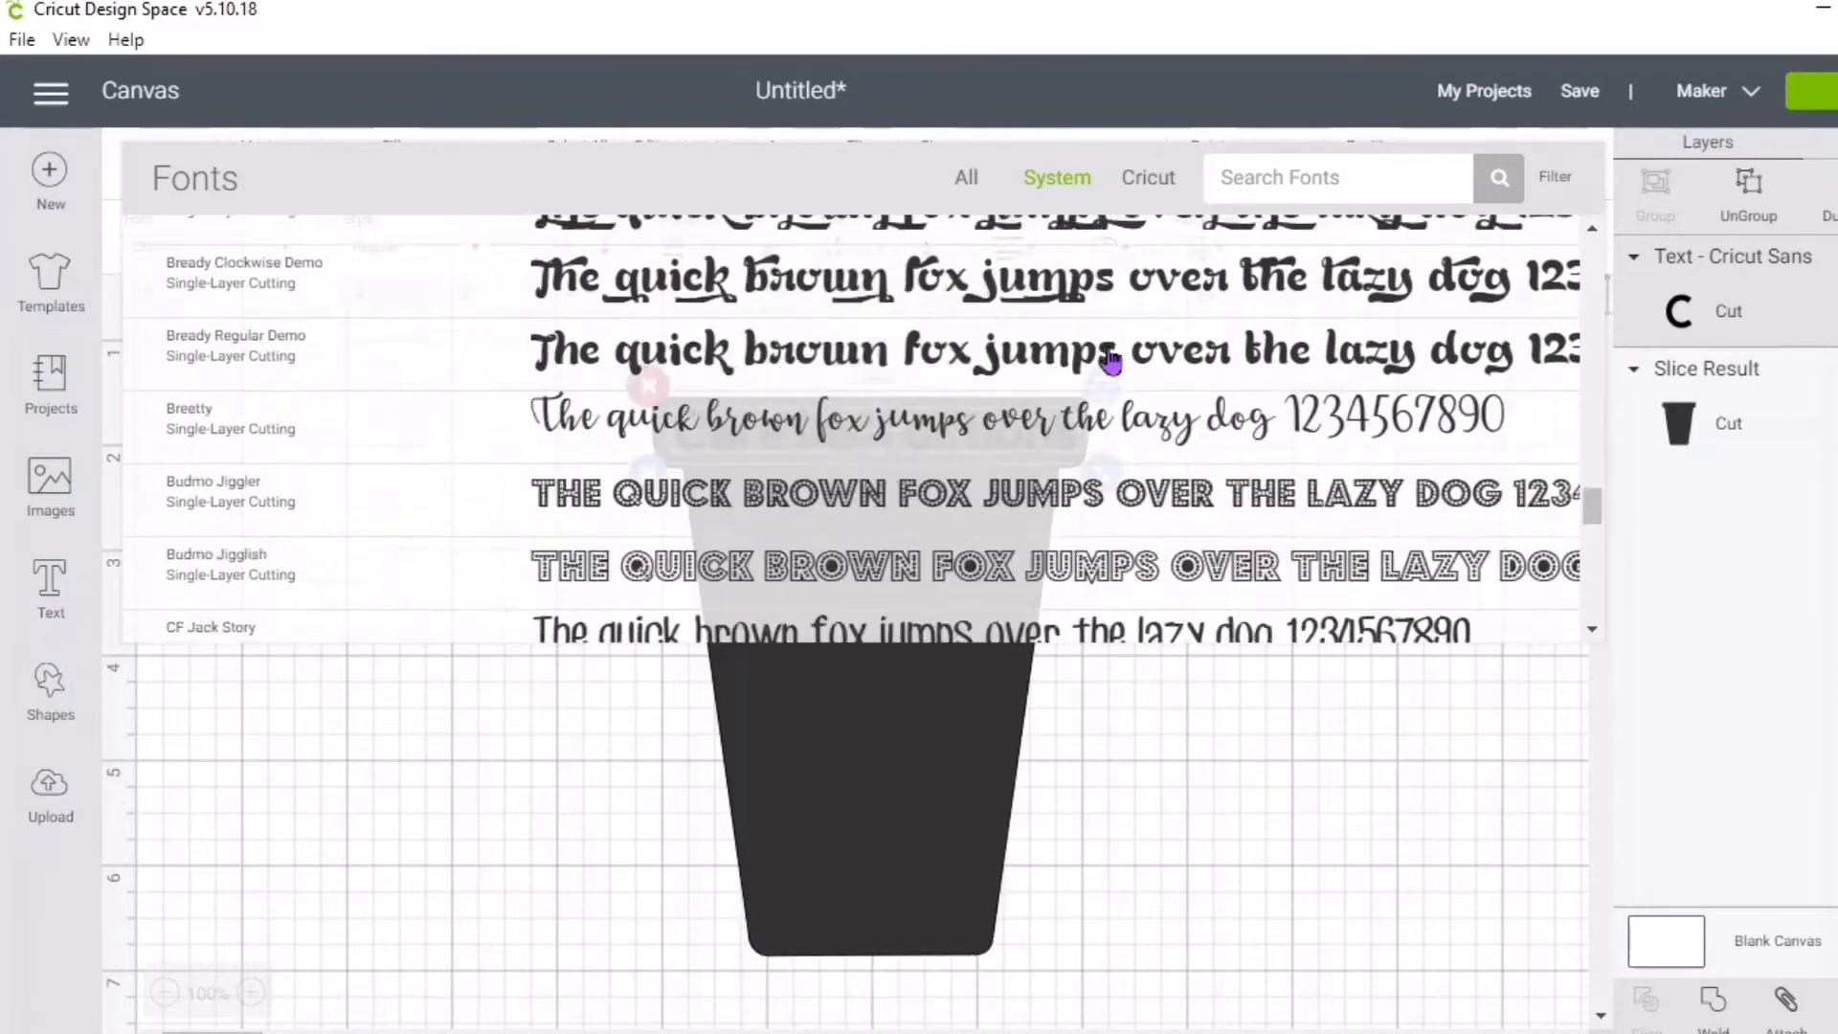
{"action": "scroll", "coordinate": [1110, 362], "scroll_direction": "down", "scroll_amount": 10}
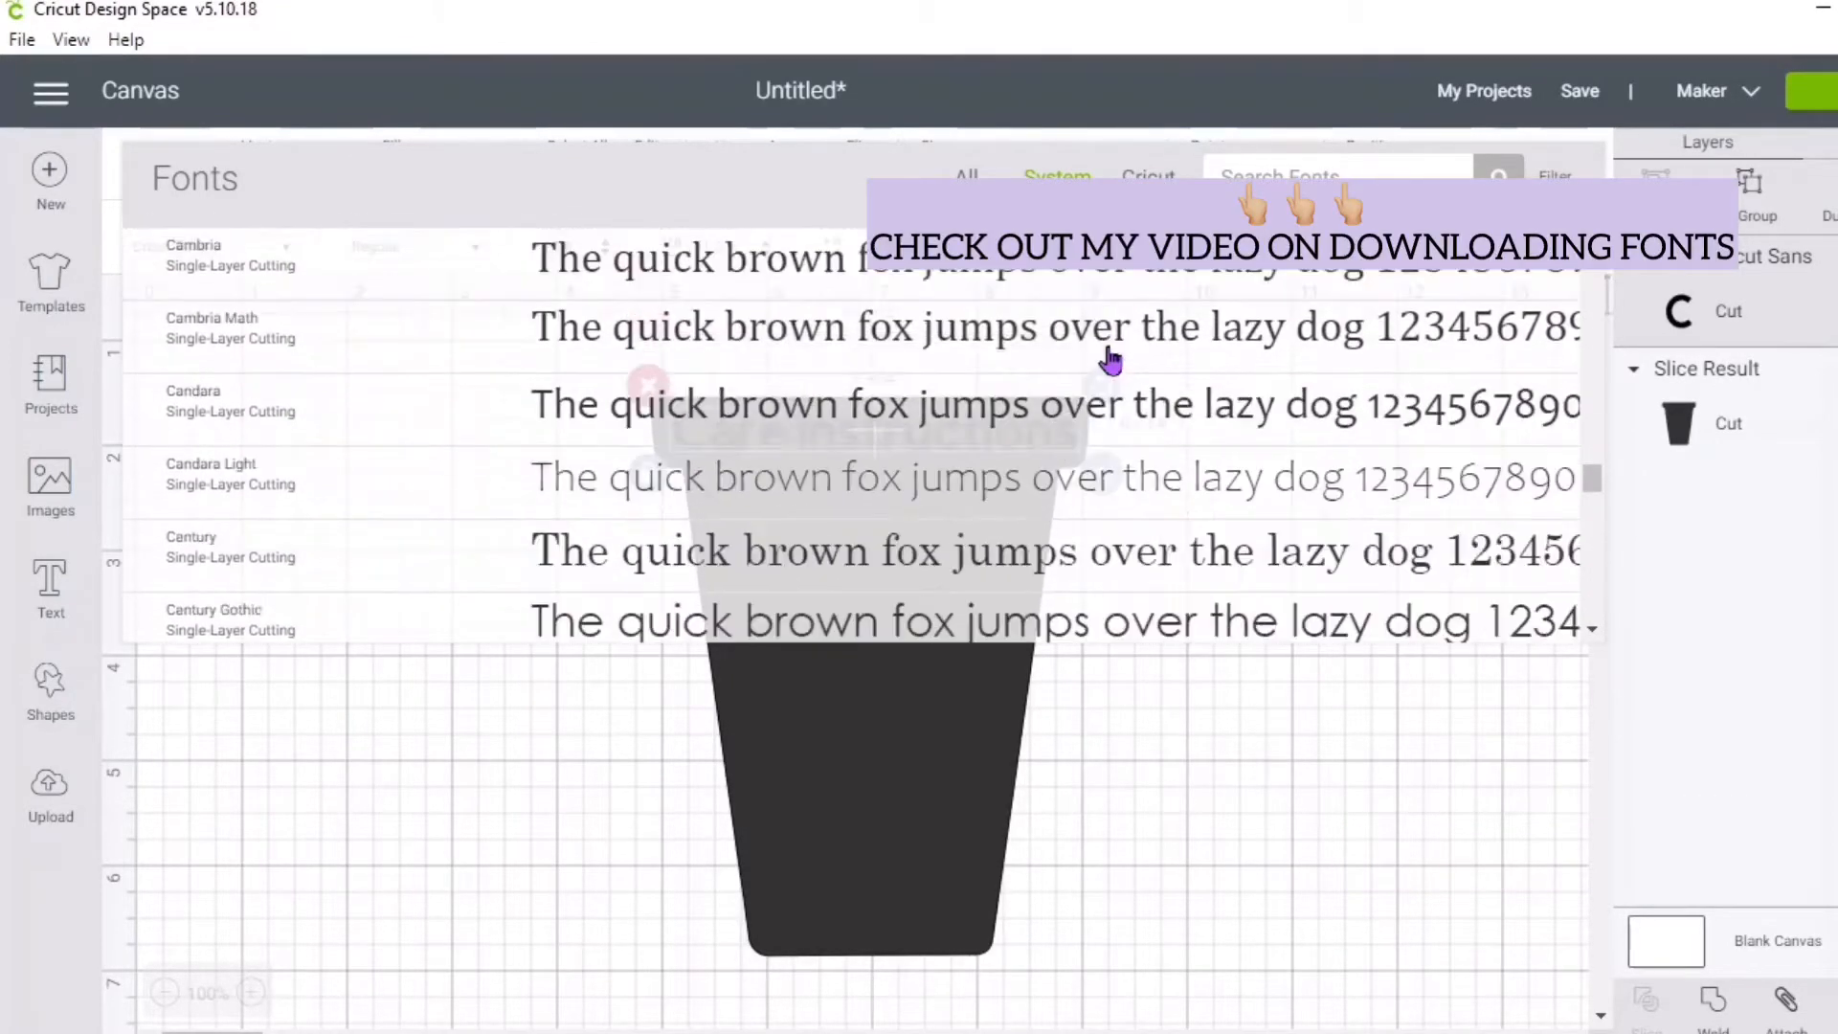
{"action": "scroll", "coordinate": [1111, 362], "scroll_direction": "down", "scroll_amount": 10}
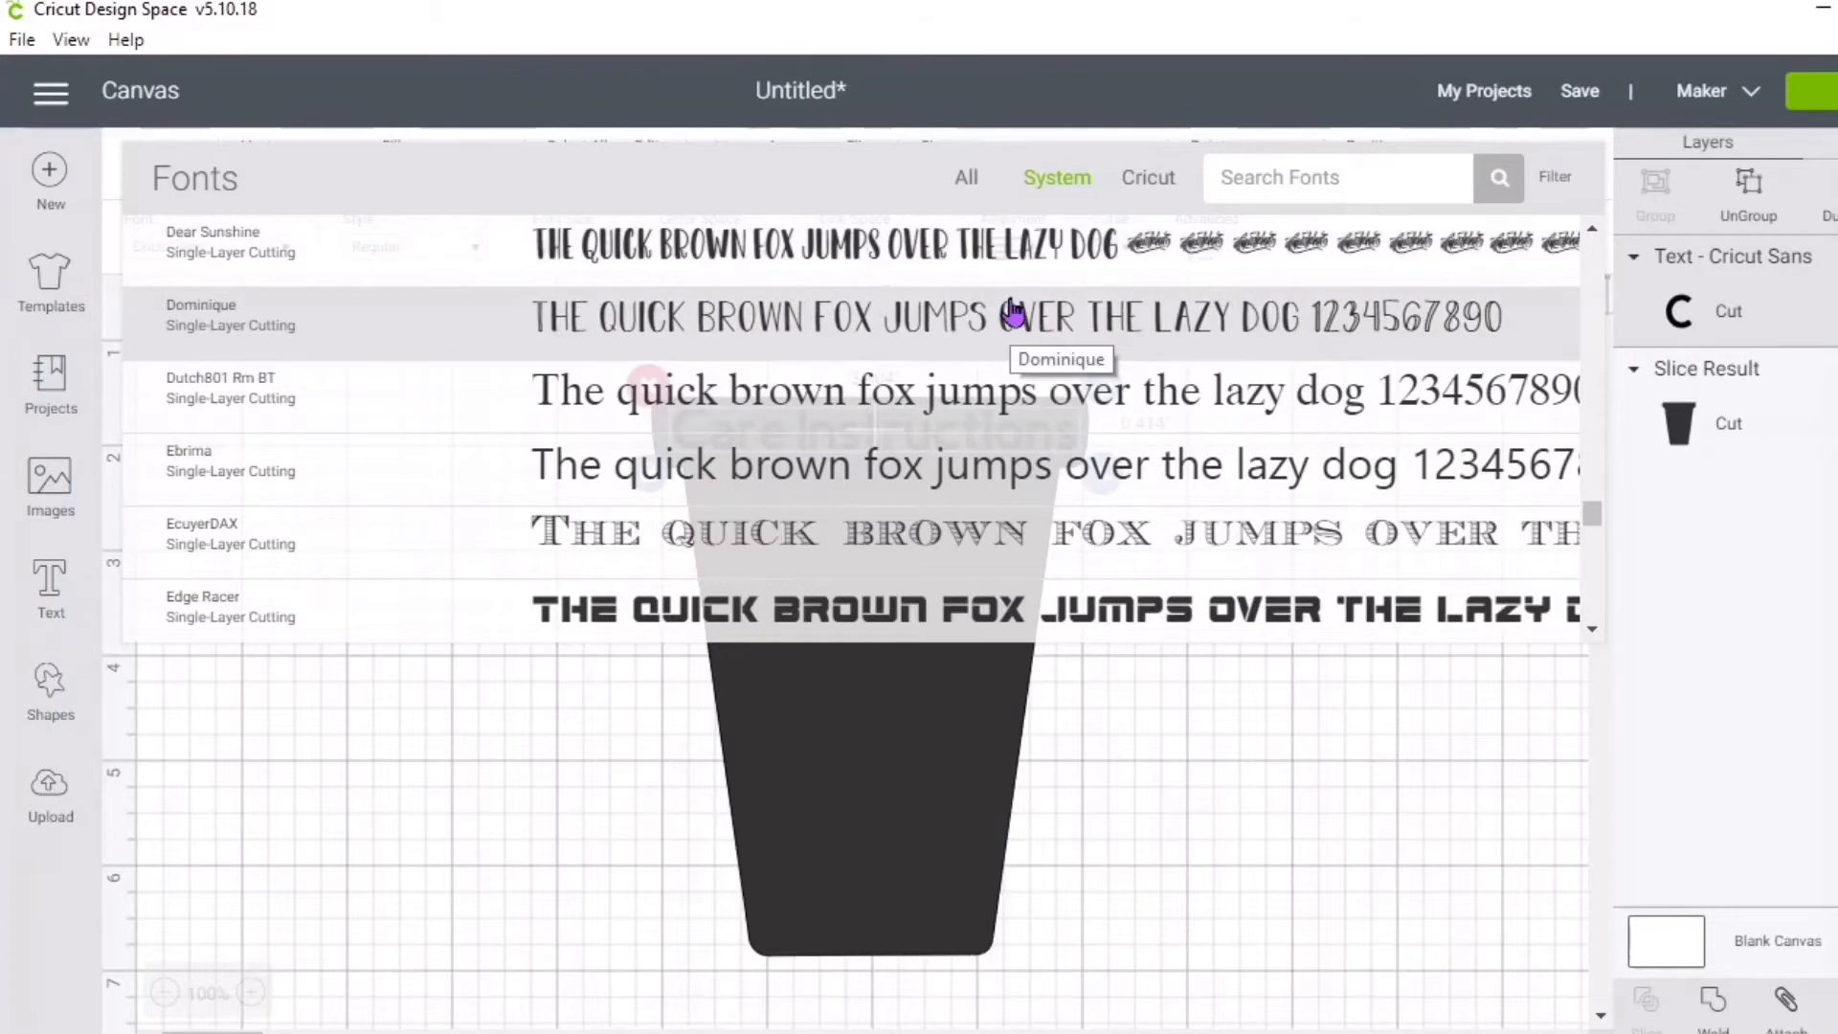
{"action": "left_click", "coordinate": [1011, 306]}
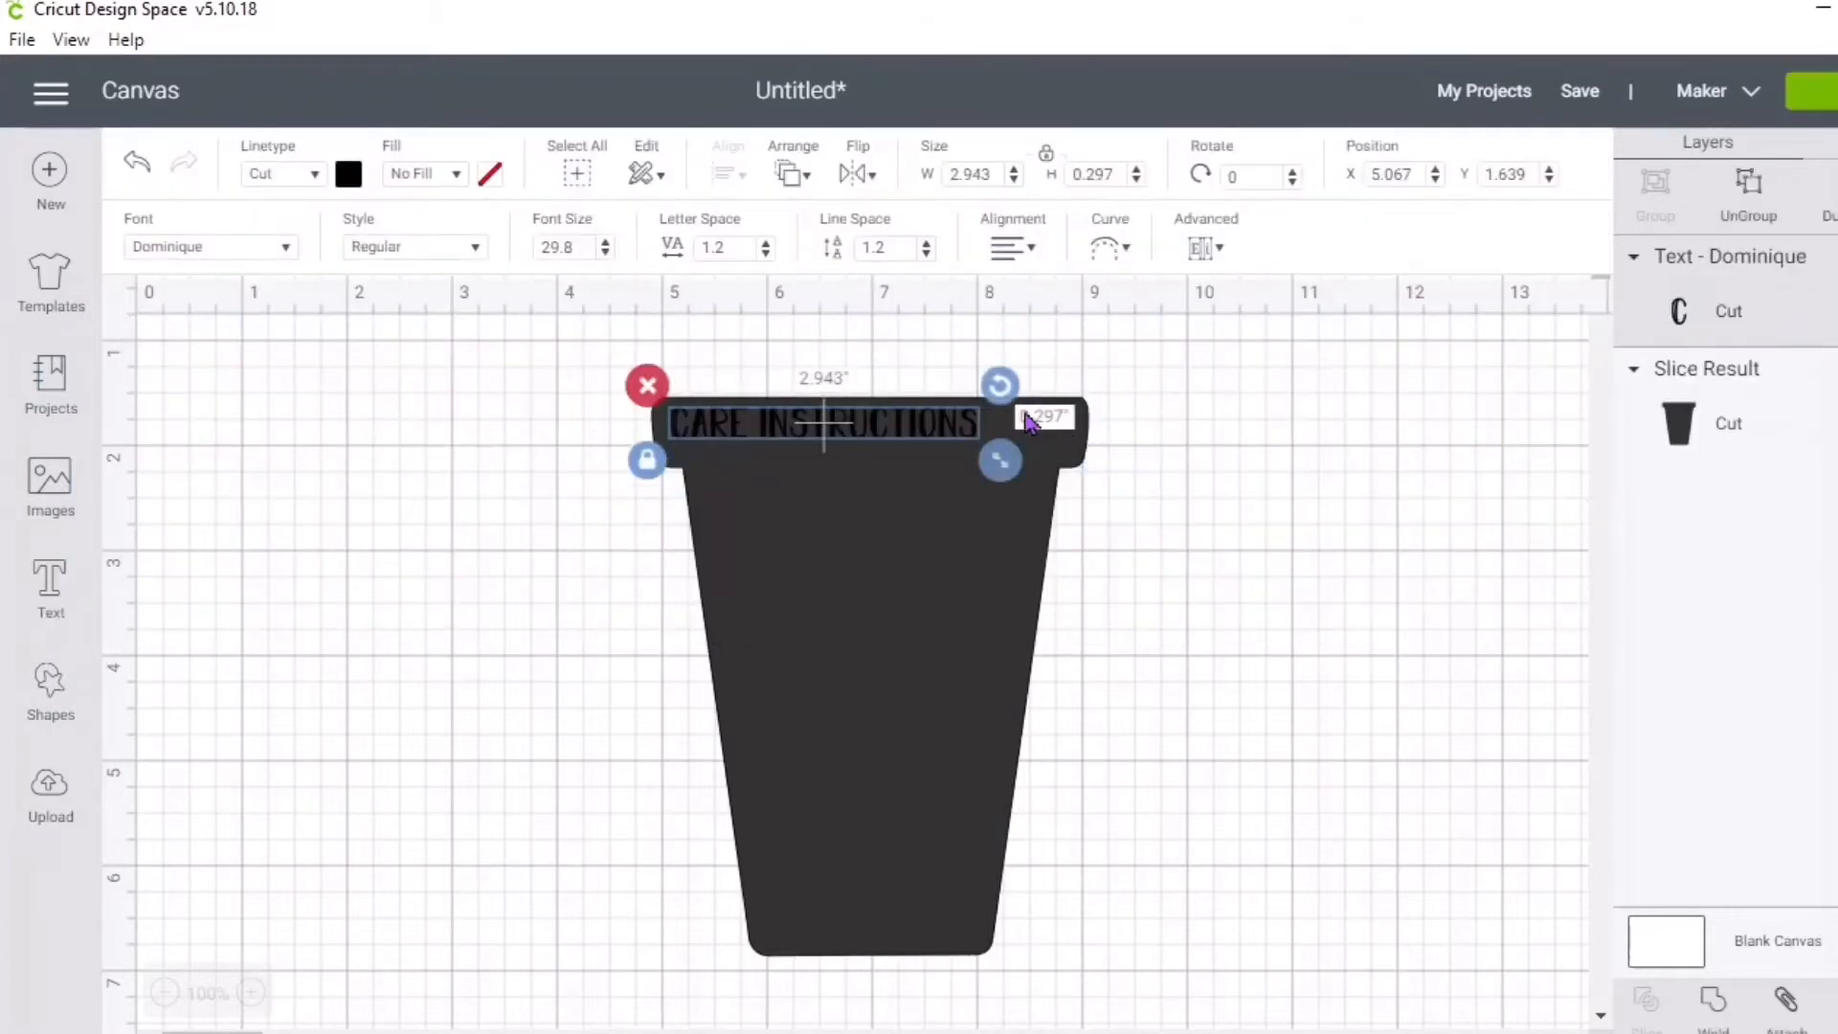
{"action": "left_click_drag", "start_coordinate": [999, 457], "coordinate": [1097, 544]}
{"action": "left_click", "coordinate": [1097, 543]}
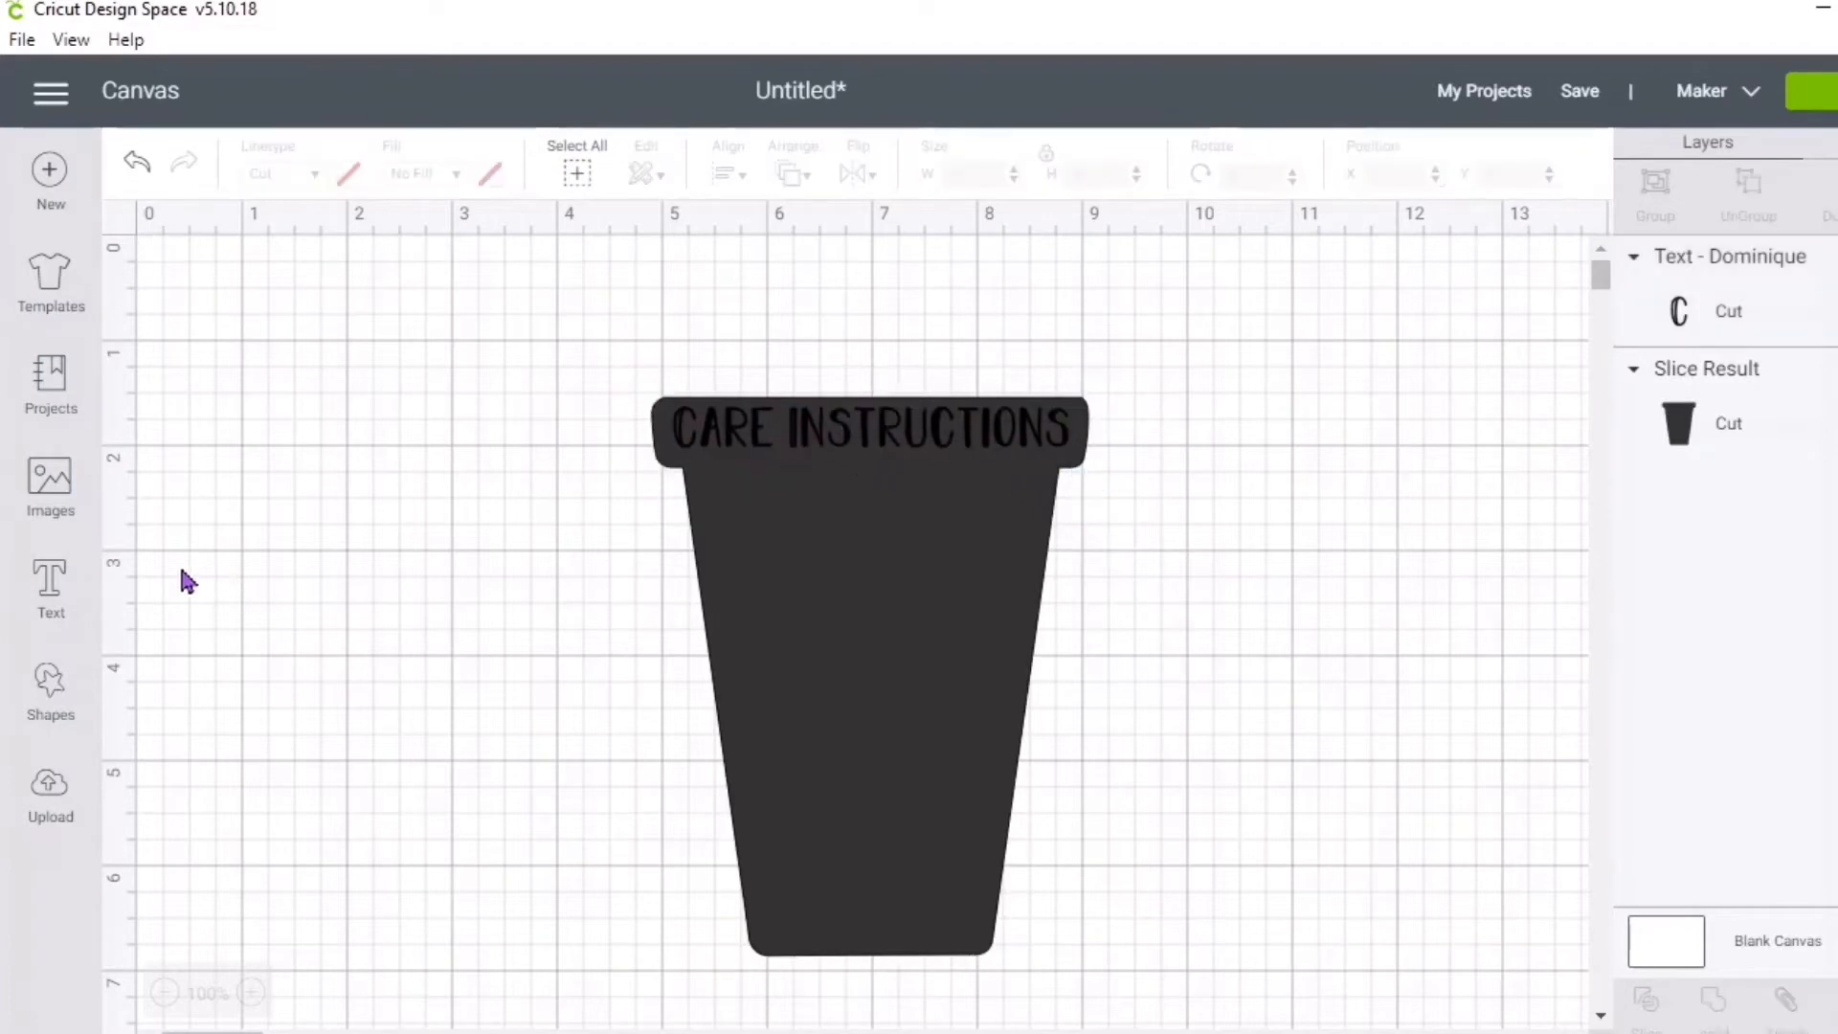
Add the text "gentle hand wash" with "wash" on a second line, and move it beside the cup's upper right.
{"action": "left_click", "coordinate": [67, 582]}
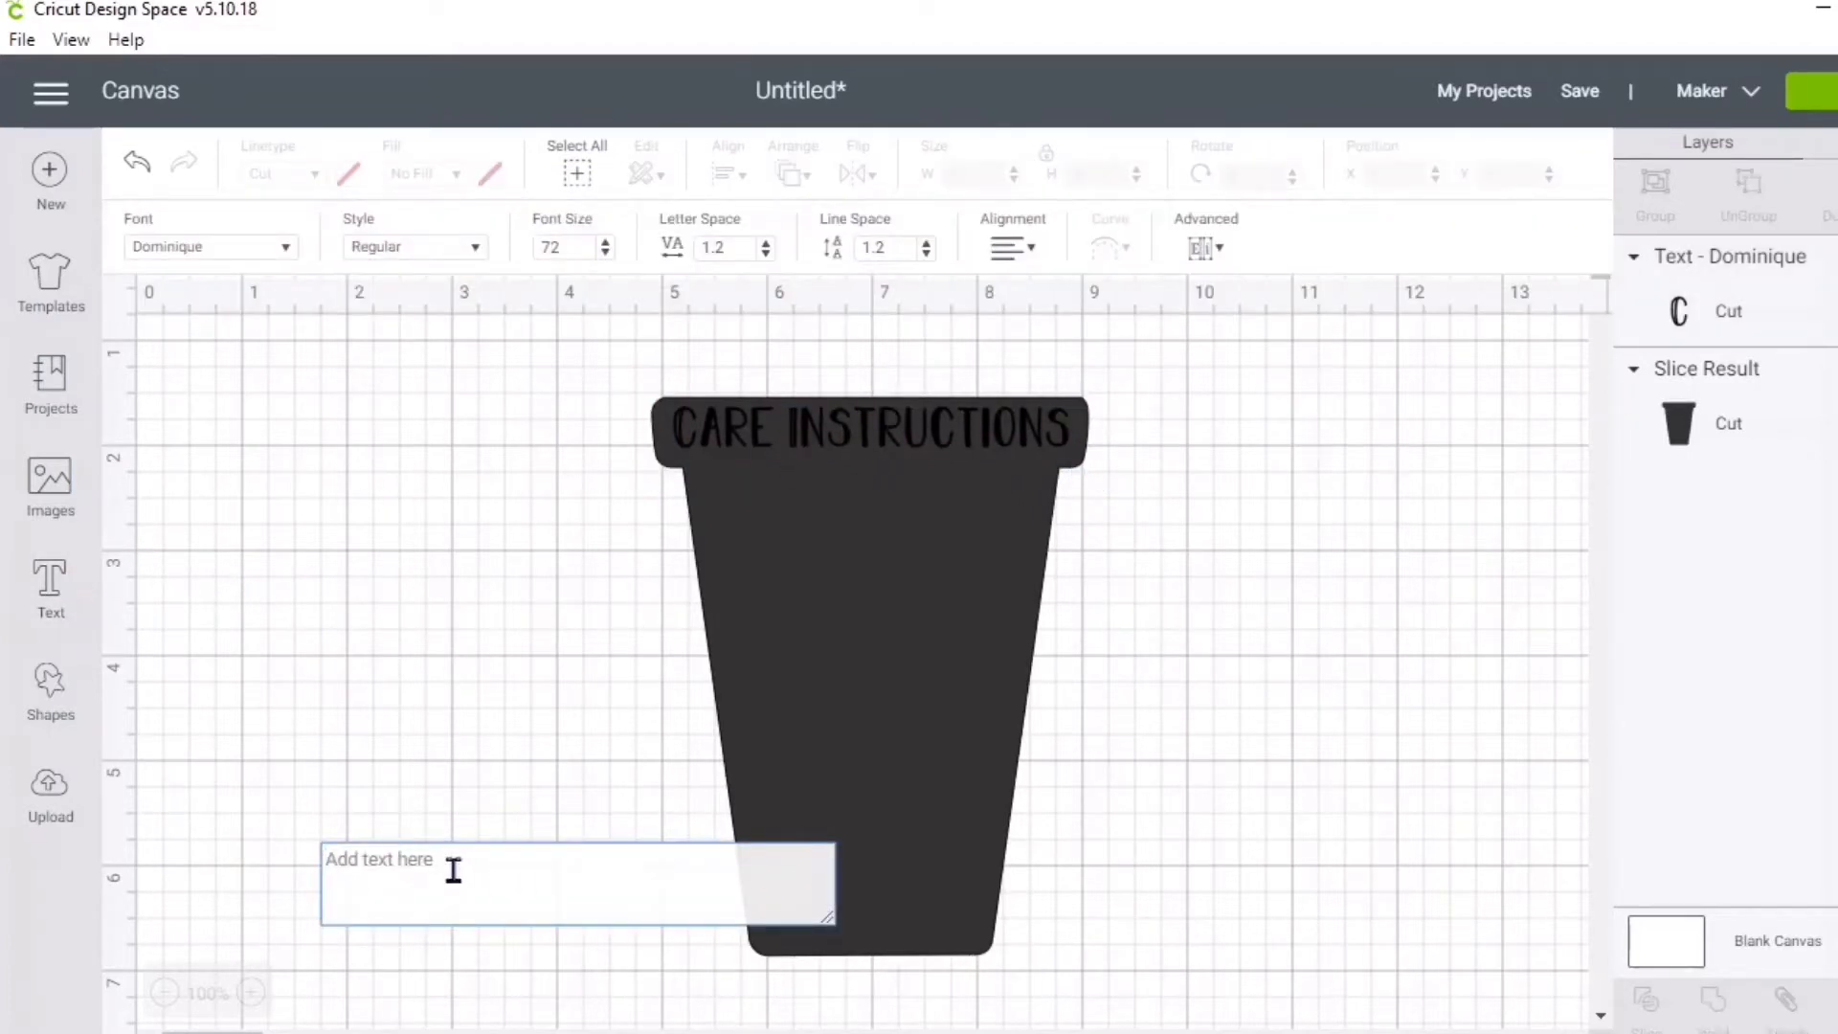
{"action": "type", "text": "ge"}
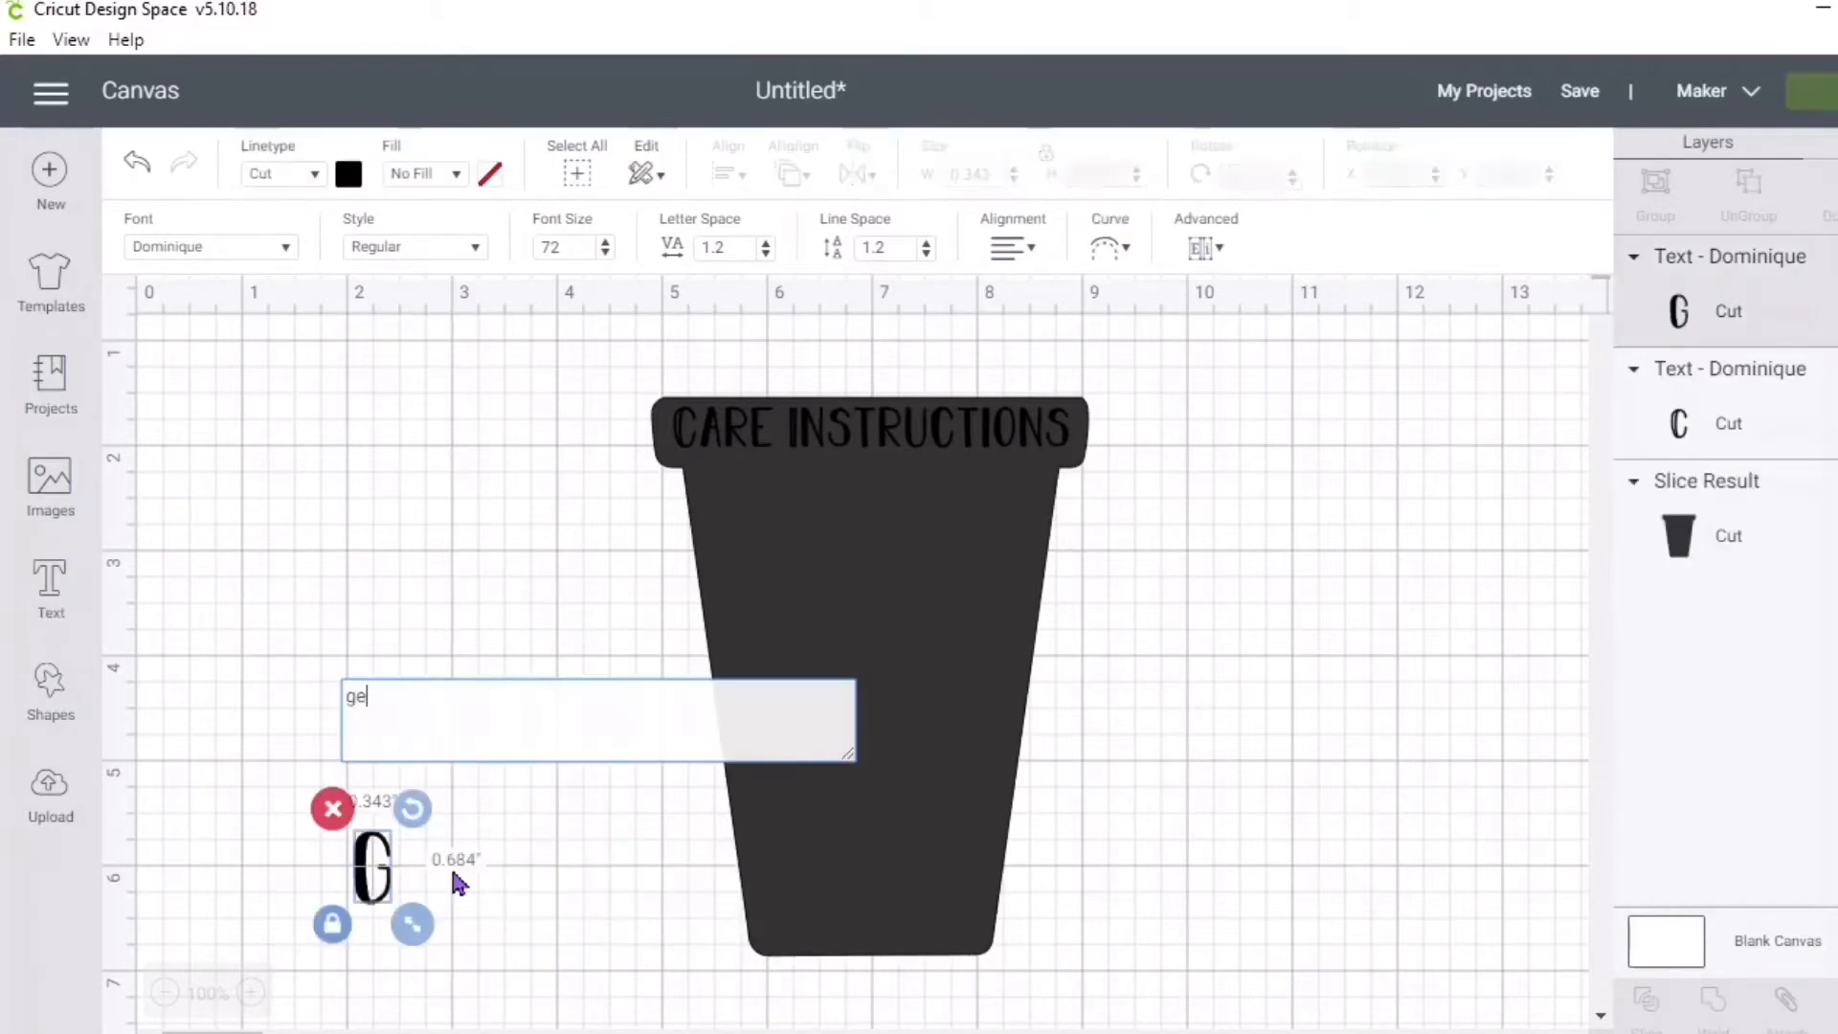
{"action": "type", "text": "ntle hand "}
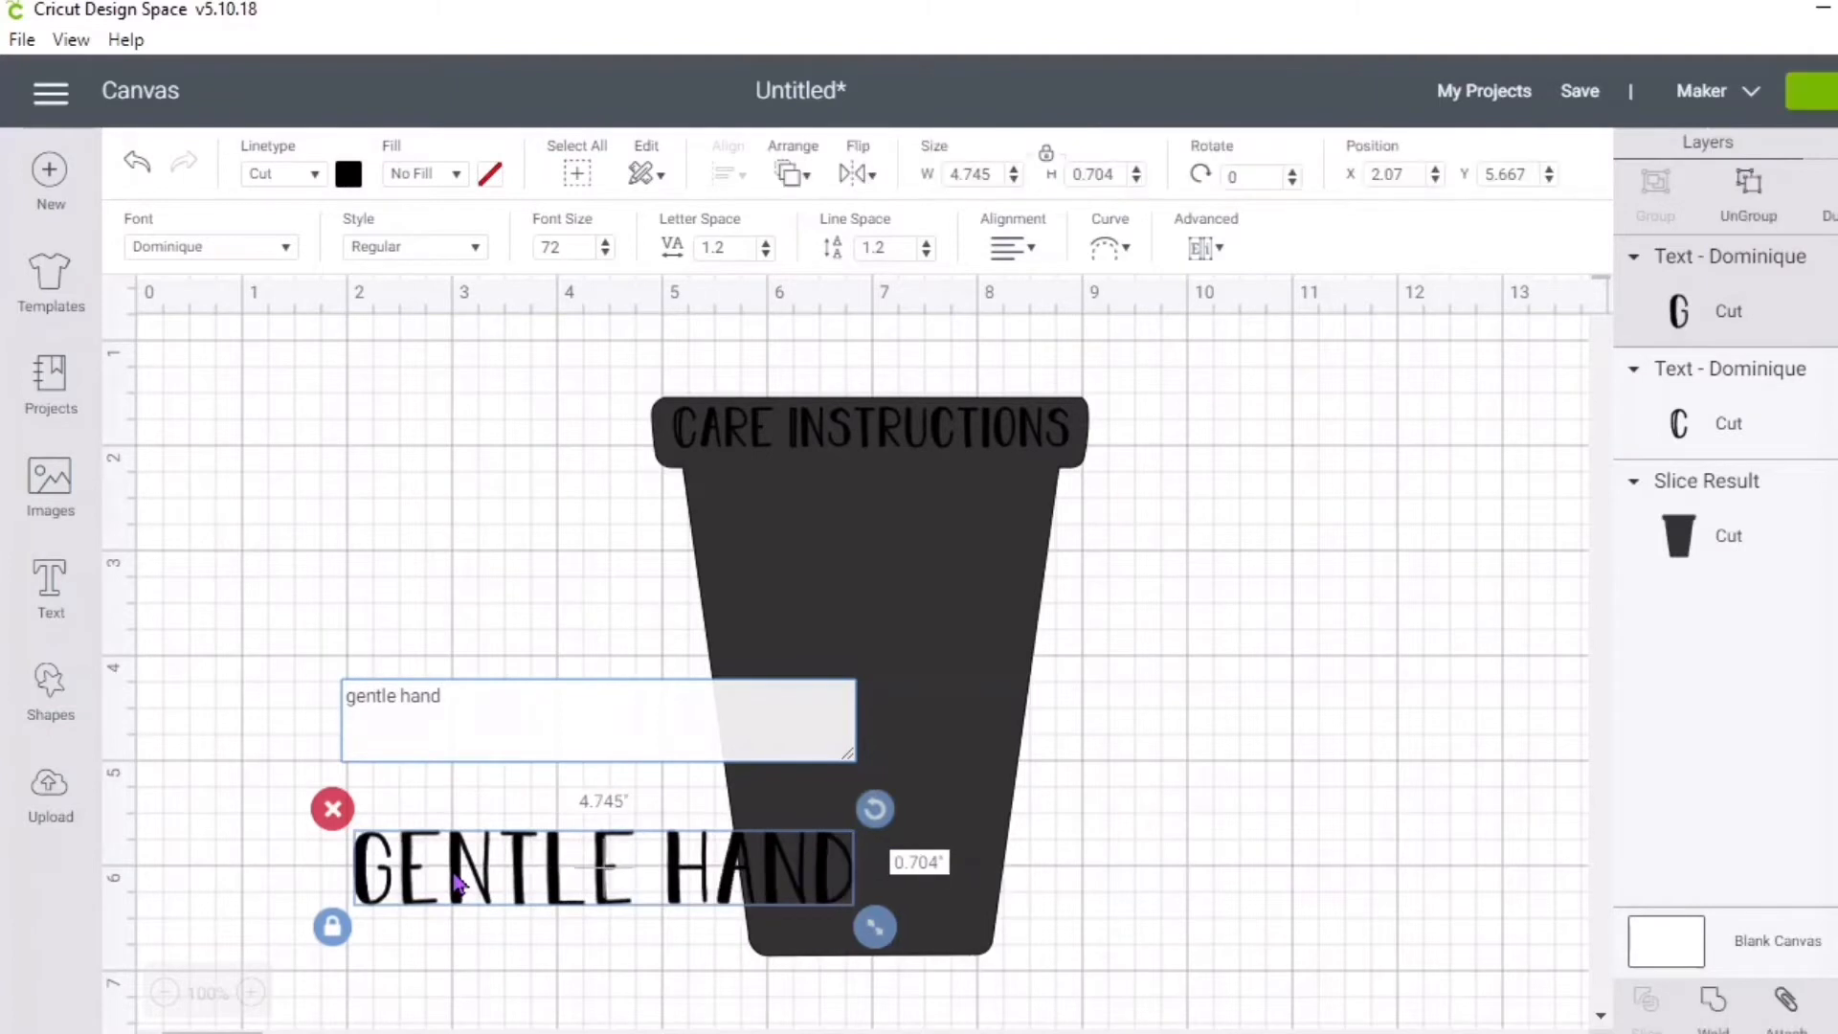
{"action": "type", "text": "wash"}
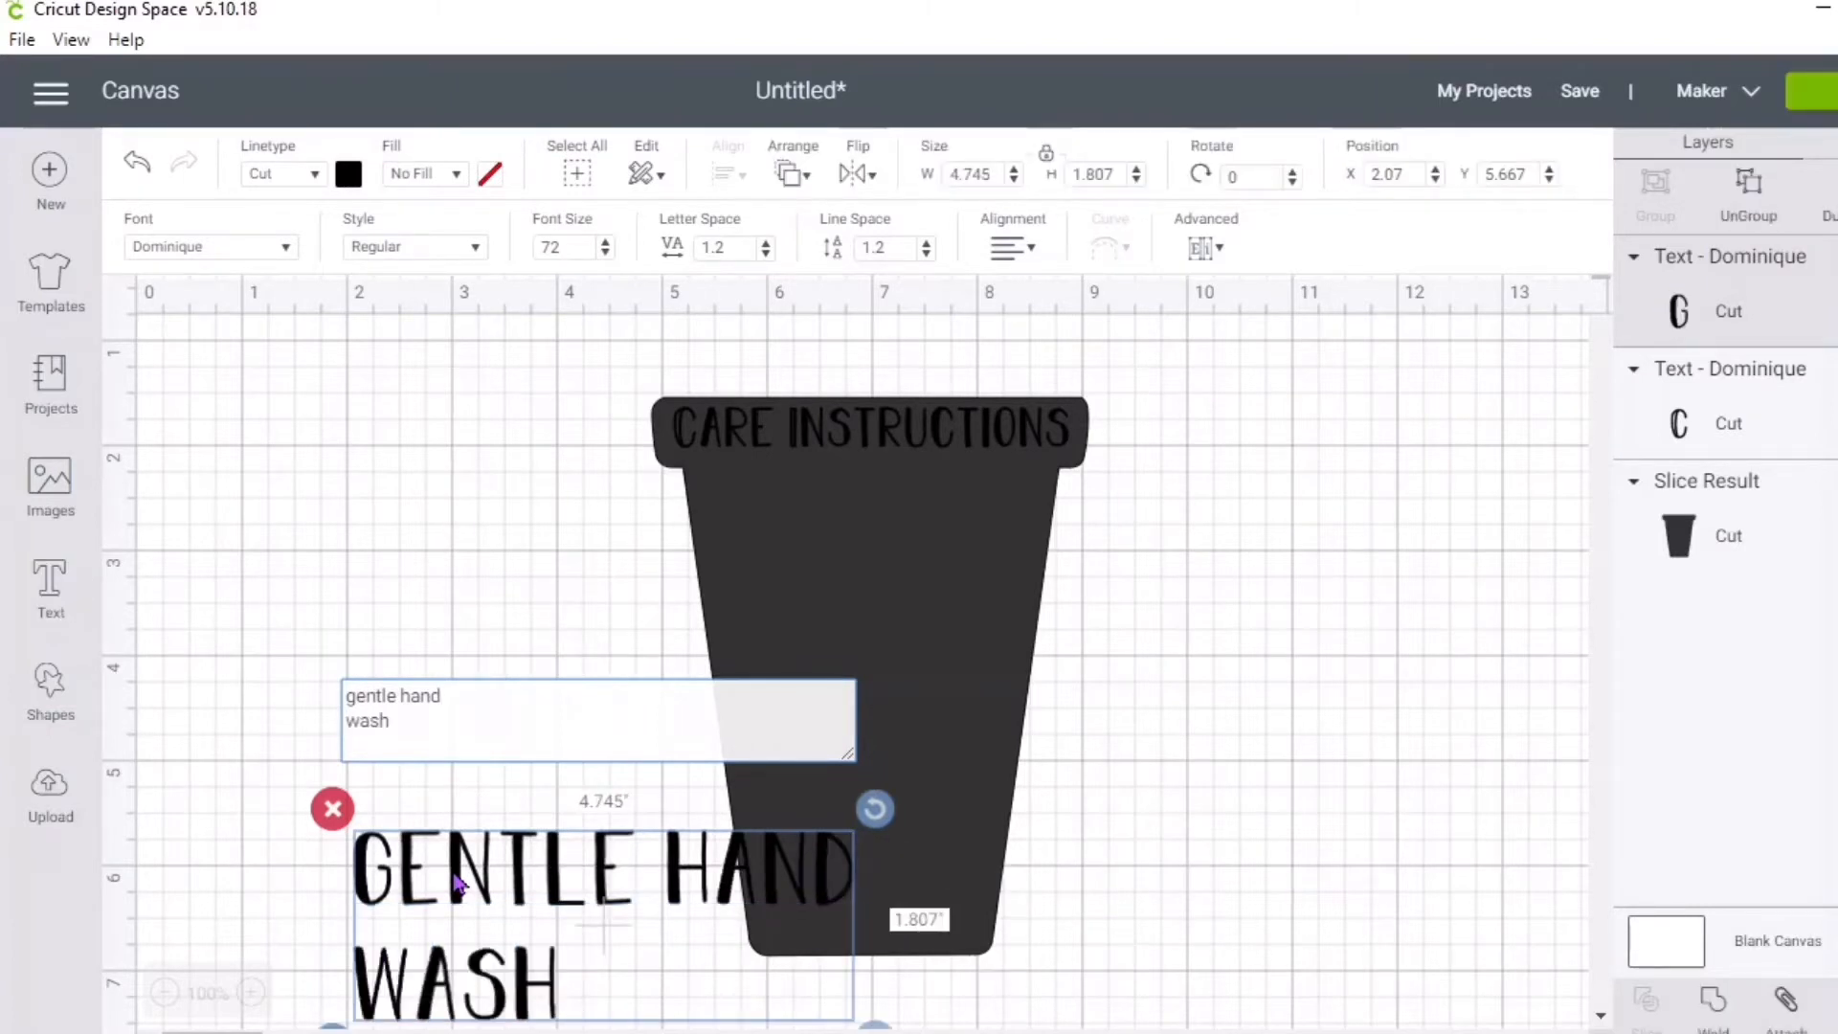
{"action": "left_click", "coordinate": [414, 897]}
{"action": "left_click_drag", "start_coordinate": [414, 897], "coordinate": [1128, 376]}
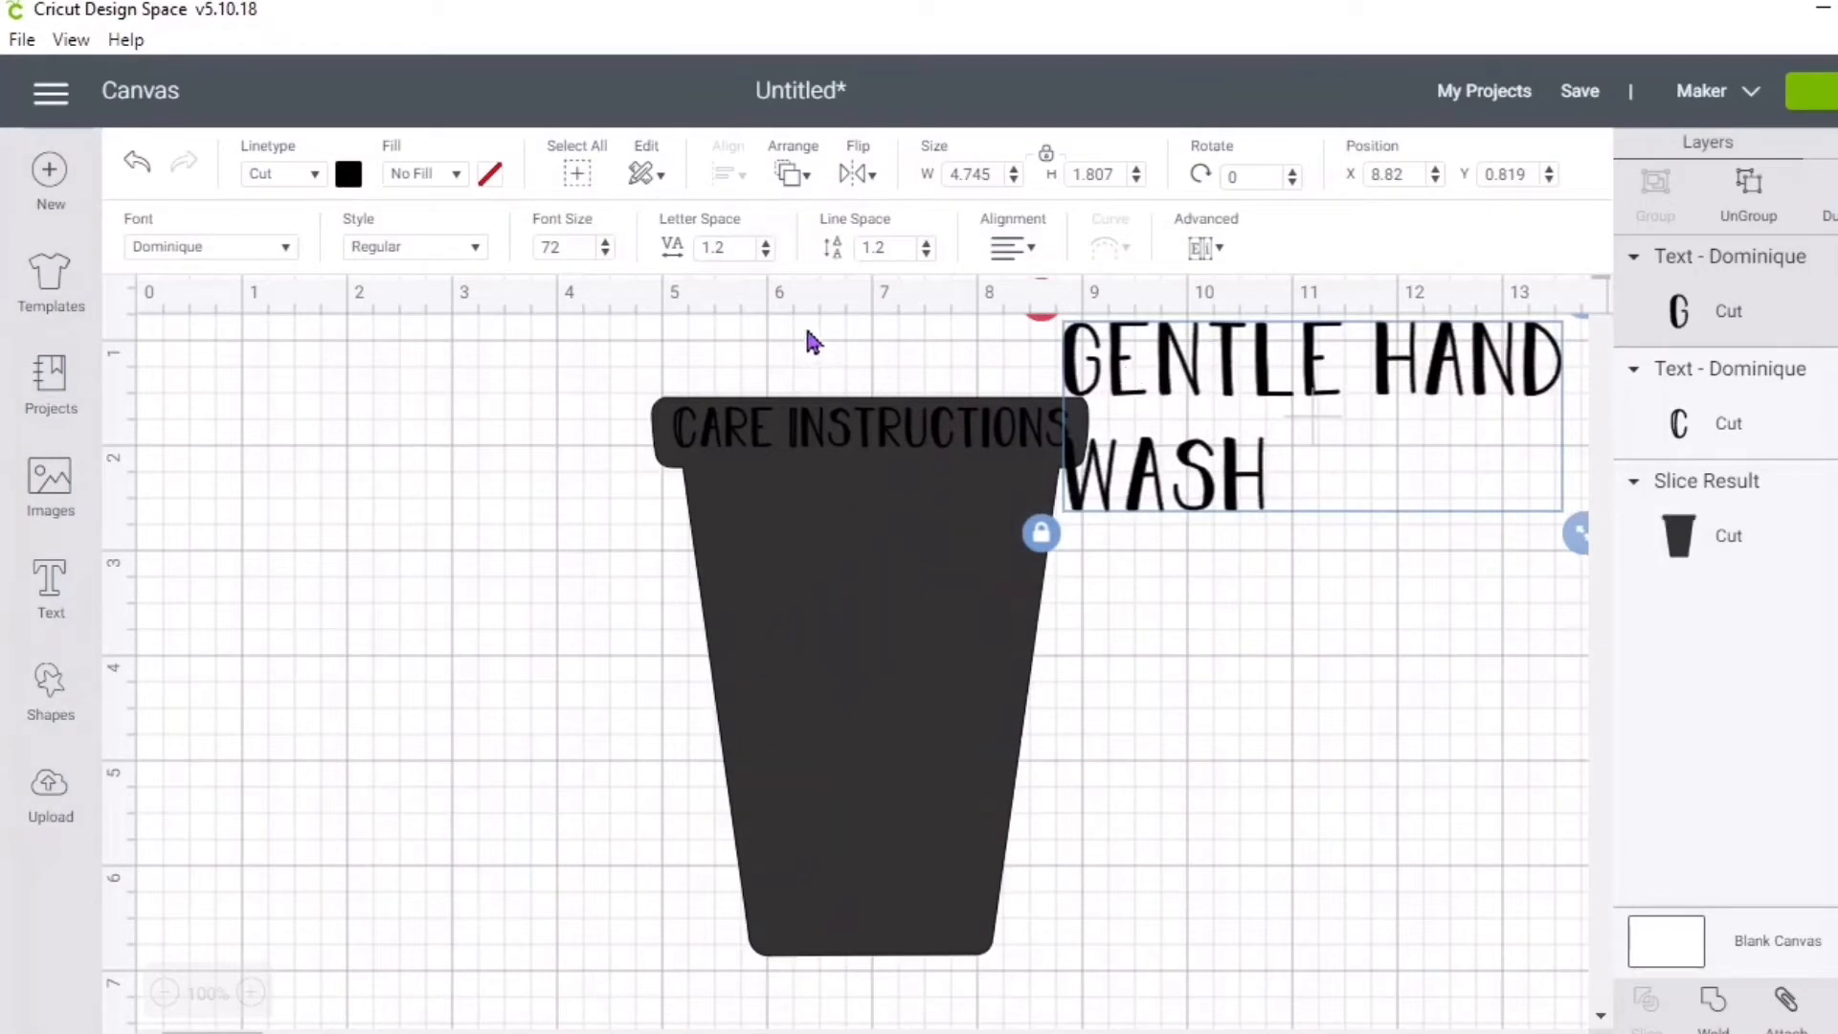
Move the cup and its title to about x 3.3, y 1.5 inches, and add the lines "do not soak" and "or scrub" below "wash".
{"action": "left_click_drag", "start_coordinate": [808, 341], "coordinate": [710, 425]}
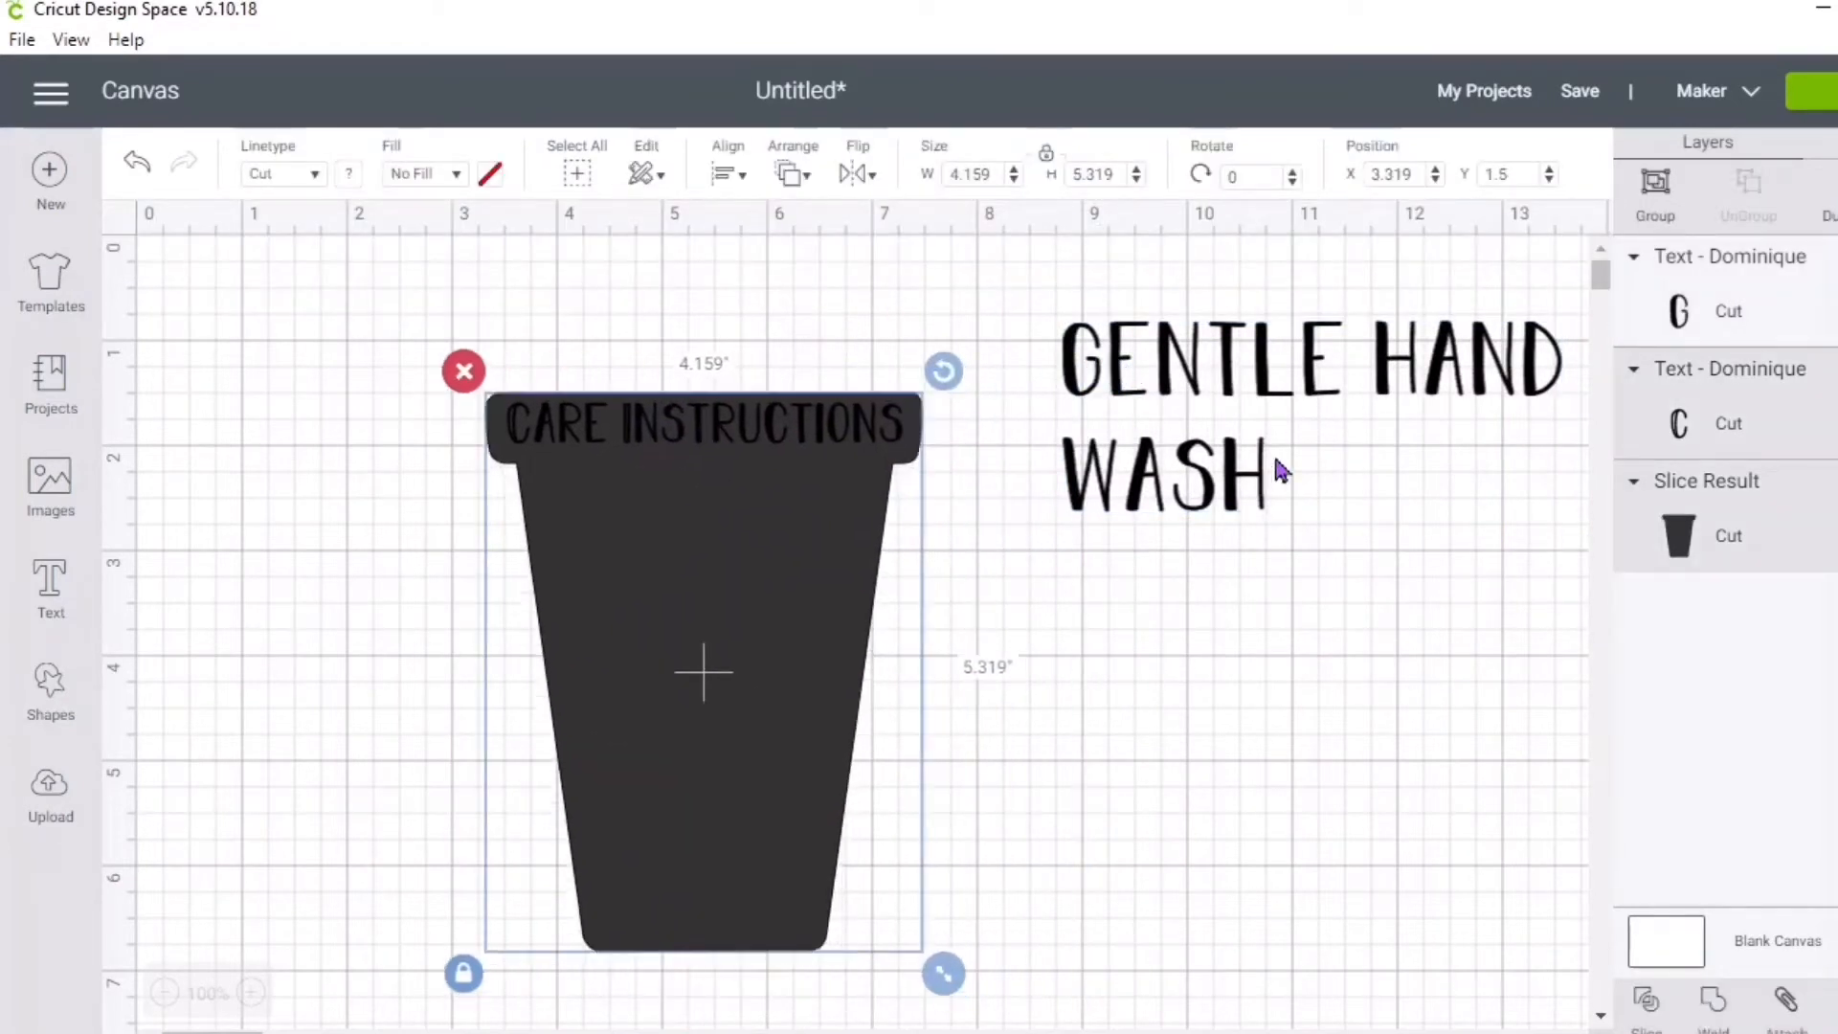
{"action": "left_click", "coordinate": [1247, 490]}
{"action": "double_click", "coordinate": [1245, 486]}
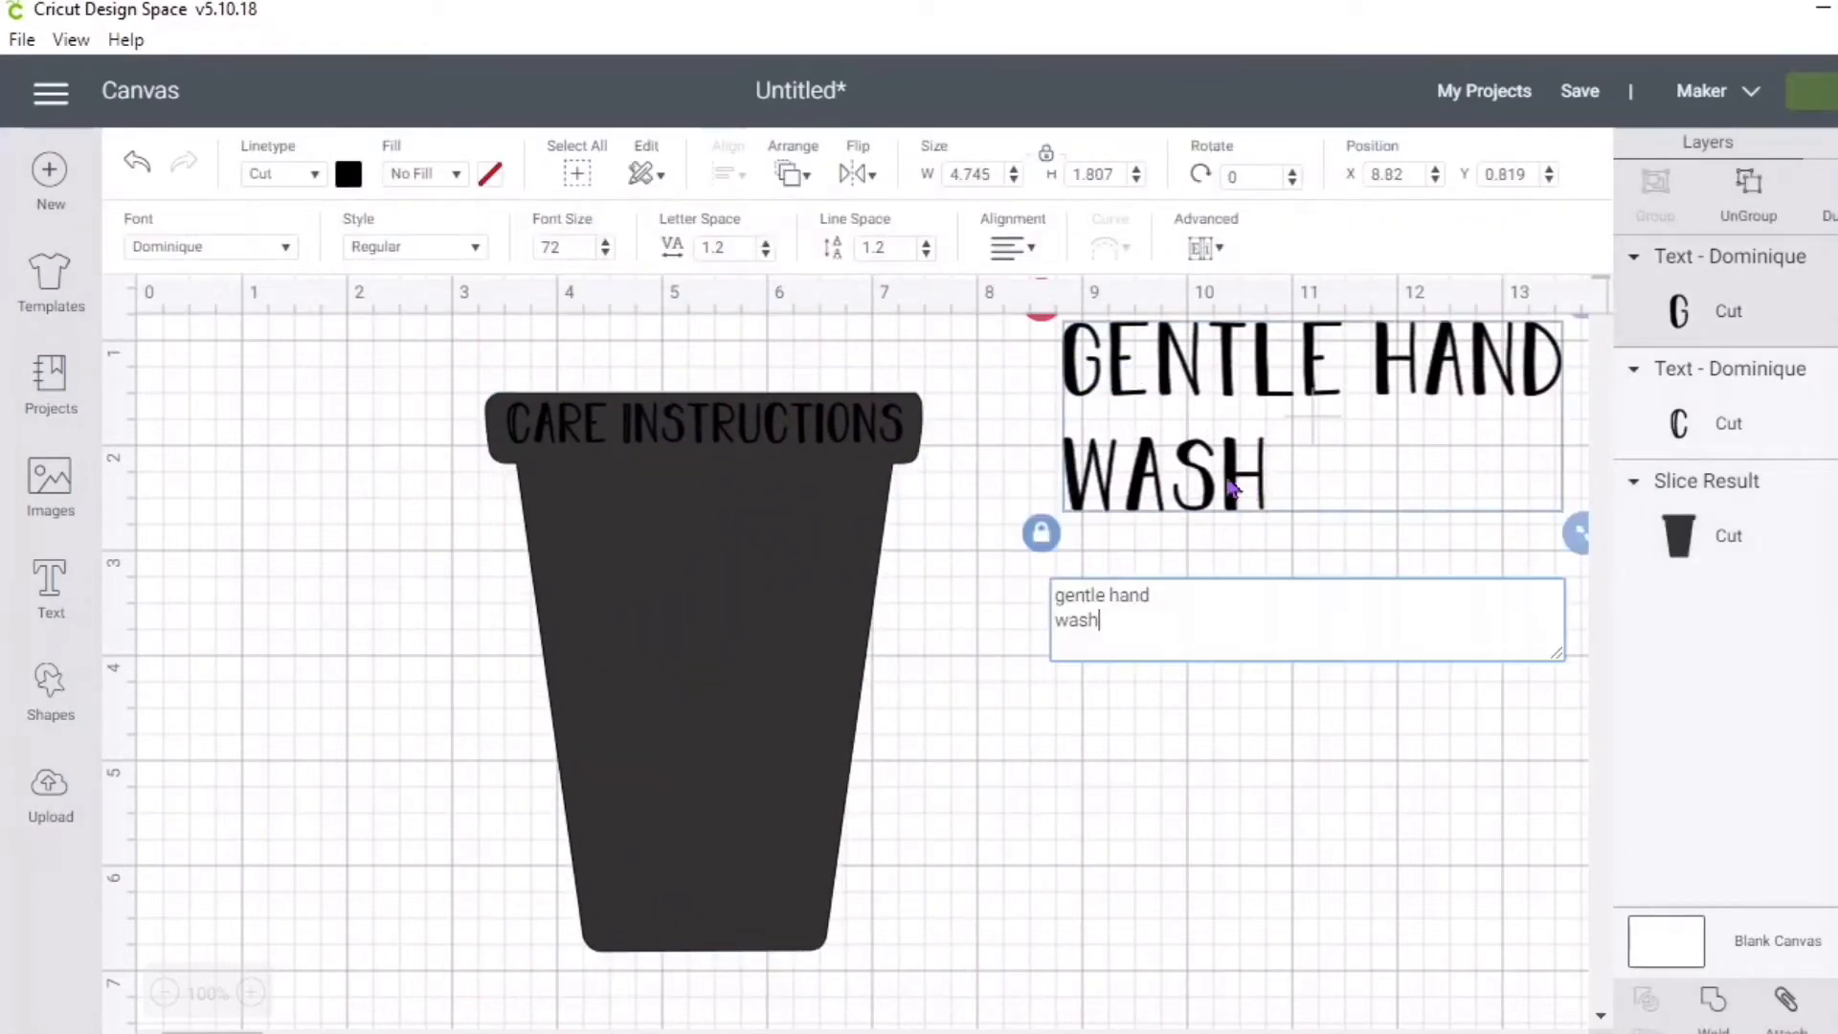
{"action": "key", "text": "Return"}
{"action": "type", "text": "do no"}
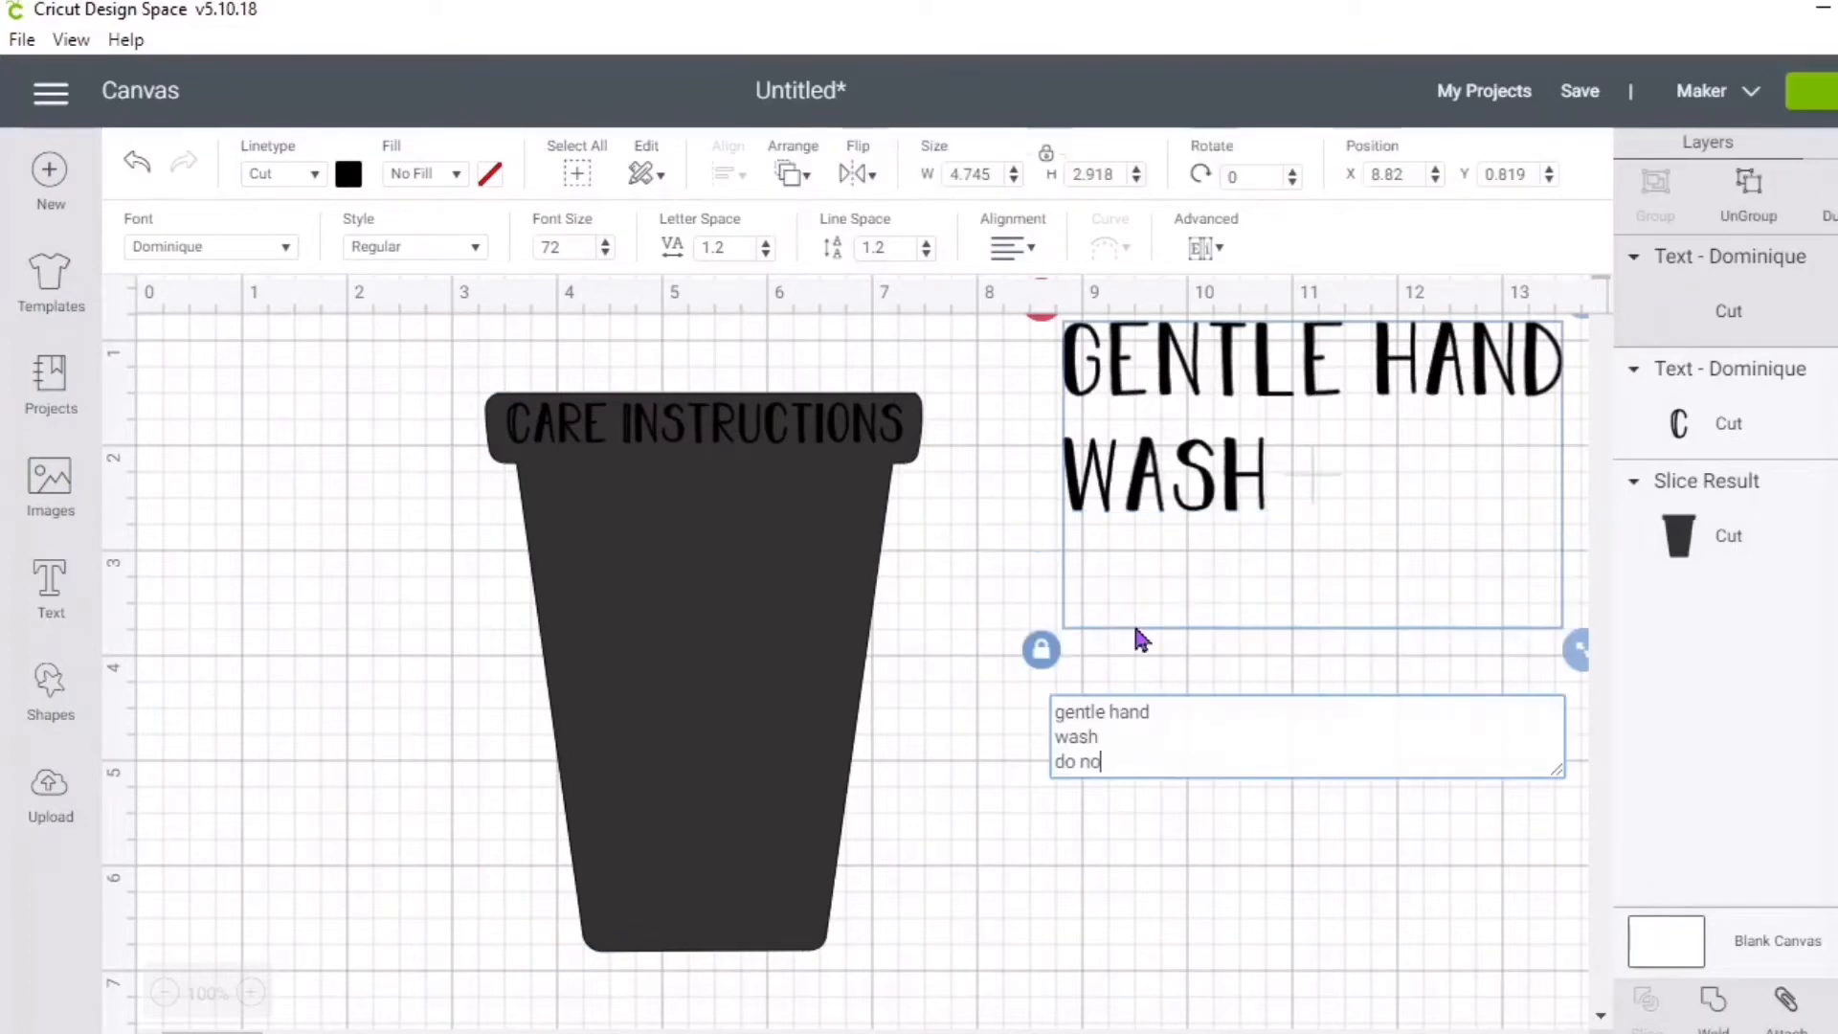
{"action": "type", "text": "t soak or"}
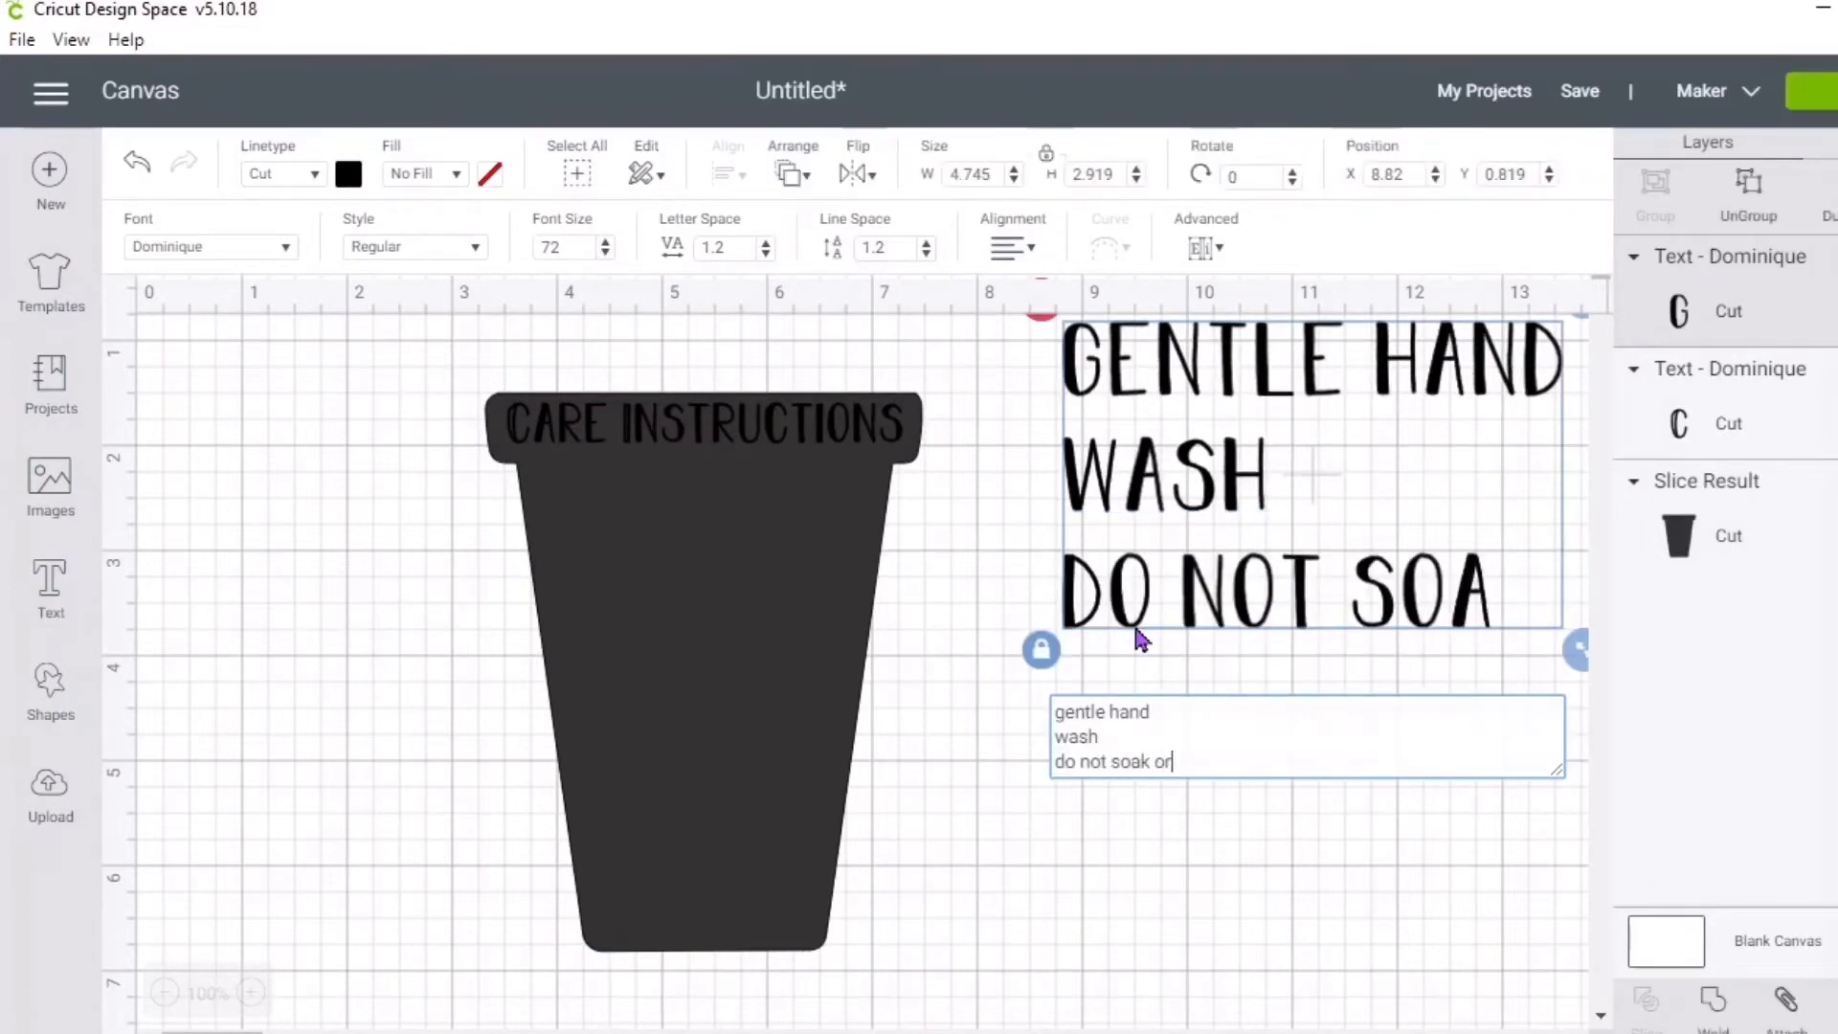
{"action": "key", "text": "BackSpace"}
{"action": "key", "text": "BackSpace"}
{"action": "key", "text": "Return"}
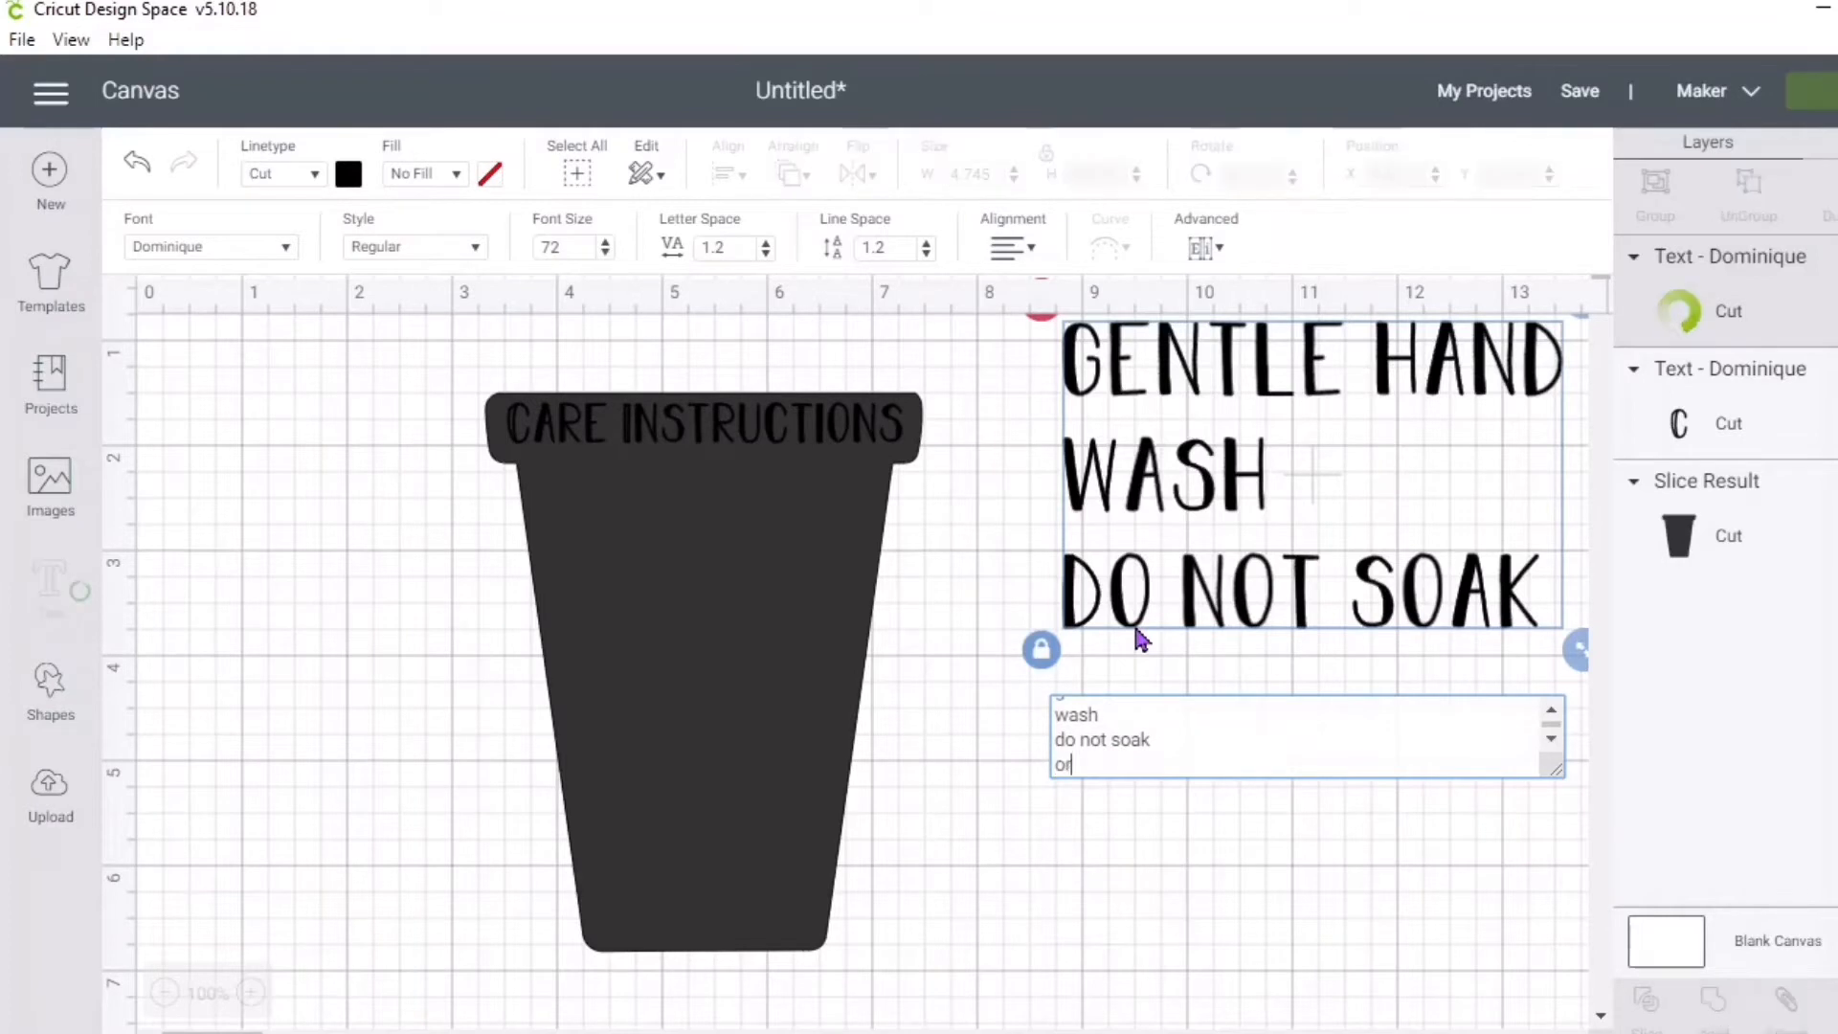
{"action": "type", "text": "or scru"}
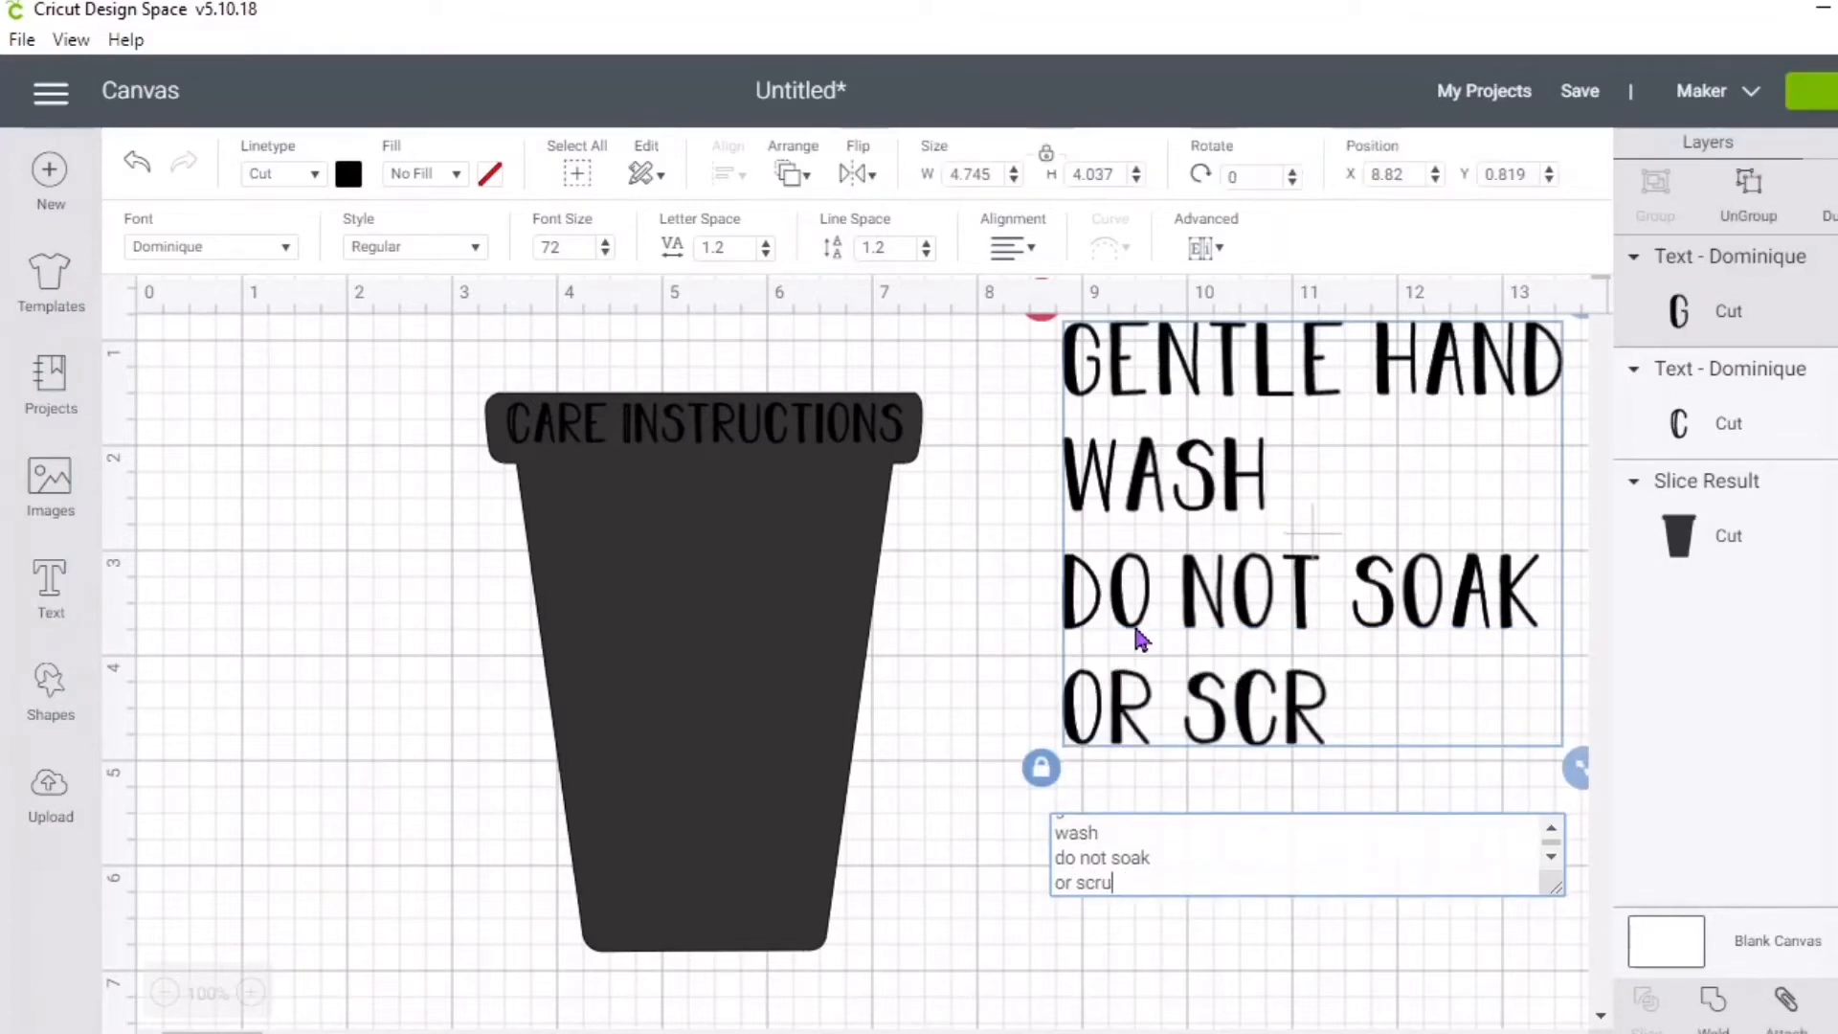
{"action": "type", "text": "b"}
Add the lines "not microwave", "or dishwasher" and "safe" to the instruction text, moving the text to about x 7.7, y 0.4 inches.
{"action": "key", "text": "Return"}
{"action": "type", "text": "no"}
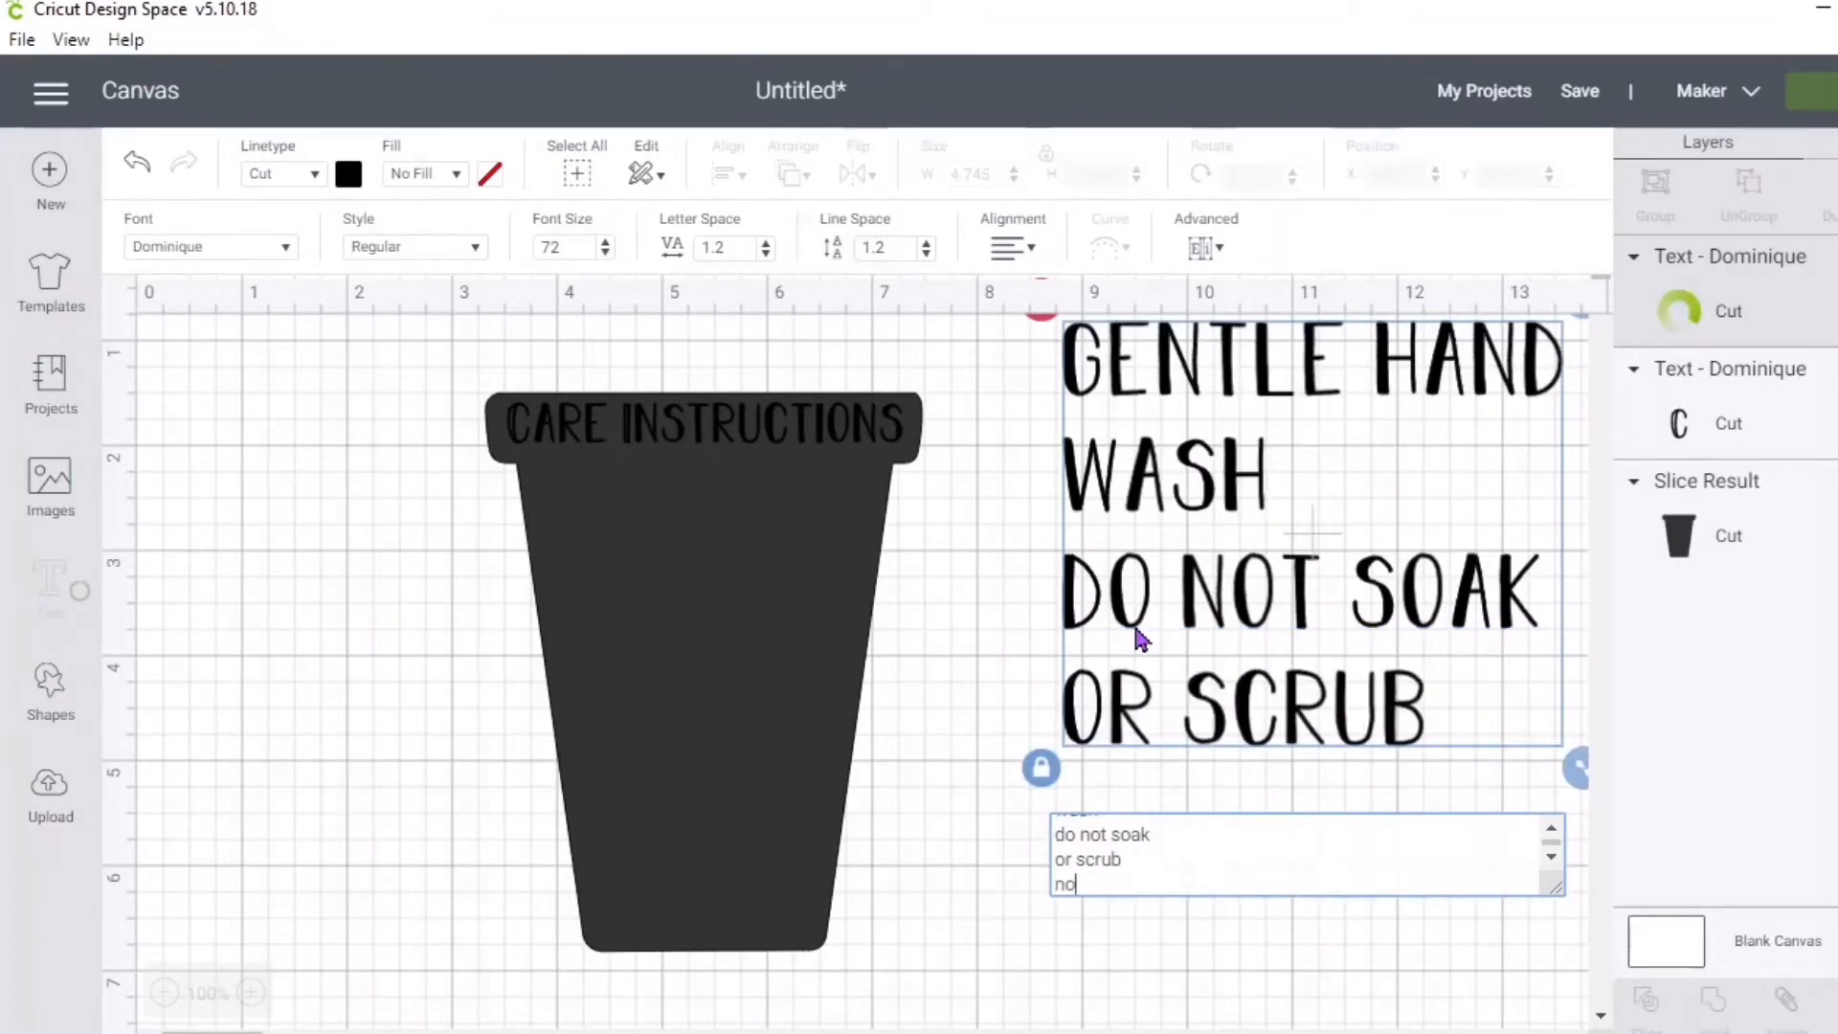
{"action": "type", "text": "t microwave"}
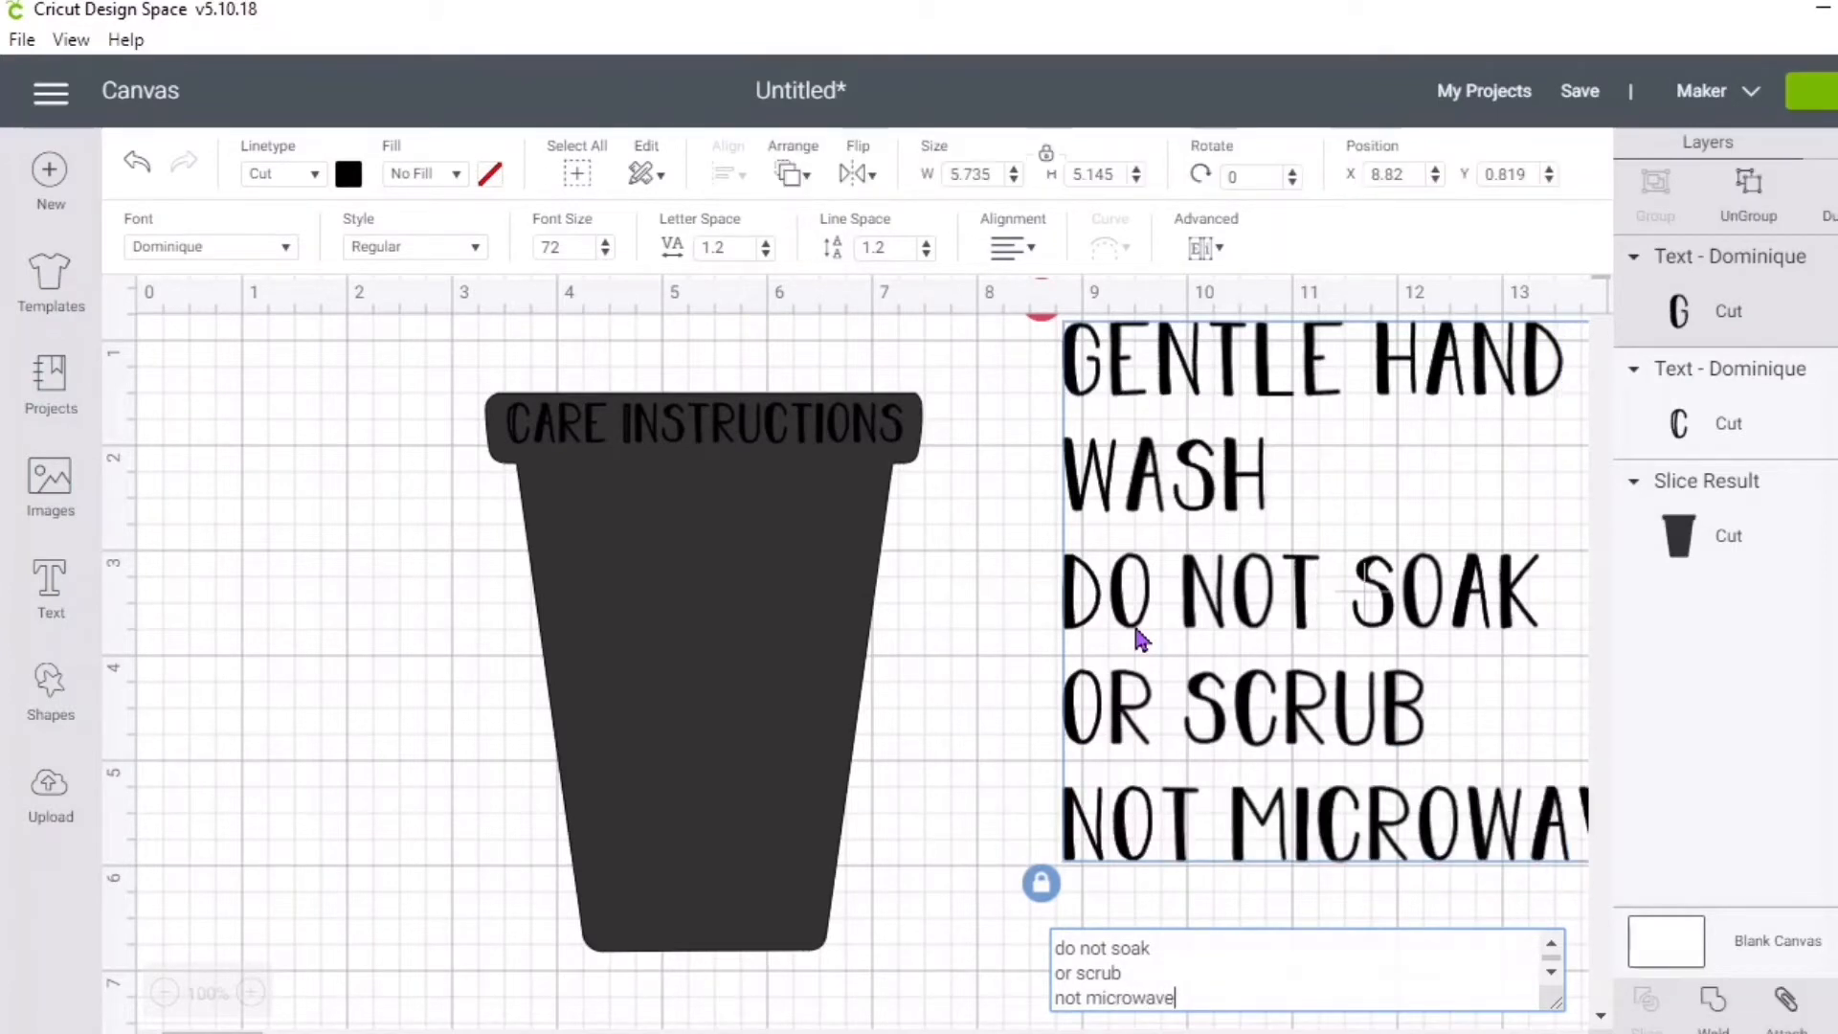
{"action": "left_click_drag", "start_coordinate": [1137, 637], "coordinate": [1018, 591]}
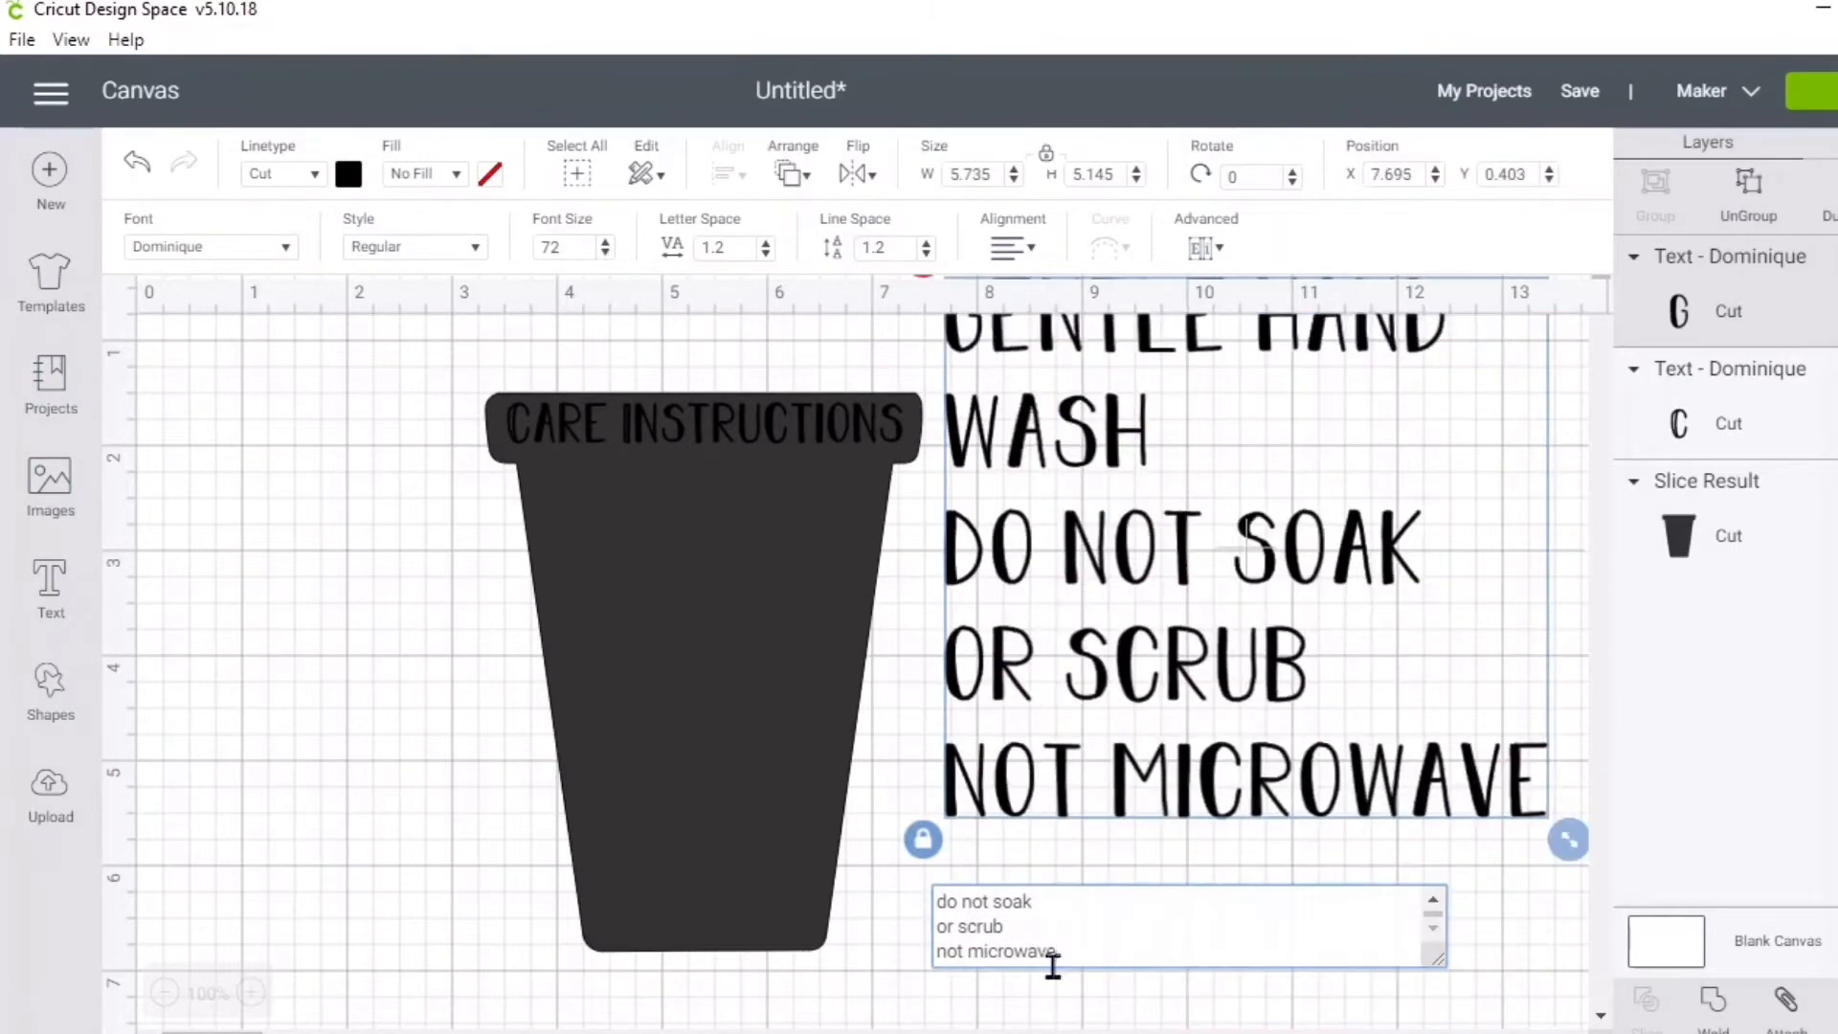
{"action": "key", "text": "Return"}
{"action": "type", "text": "or dish"}
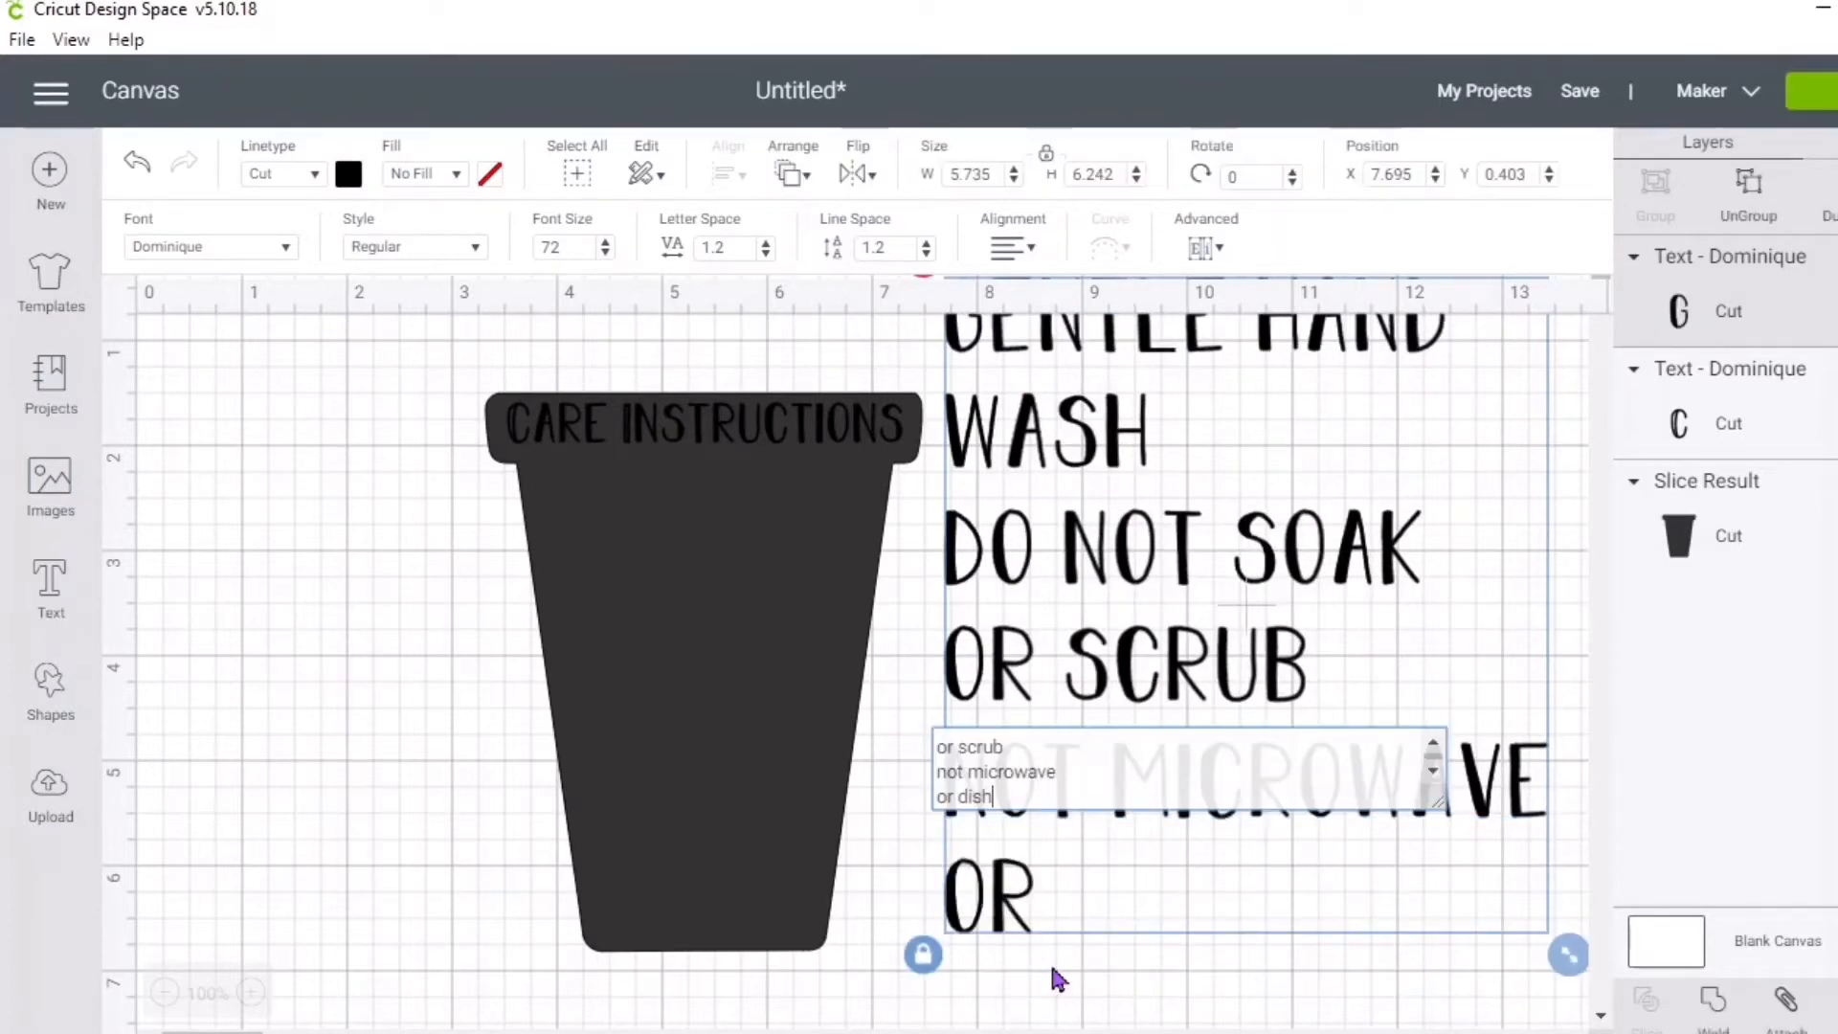
{"action": "type", "text": "was"}
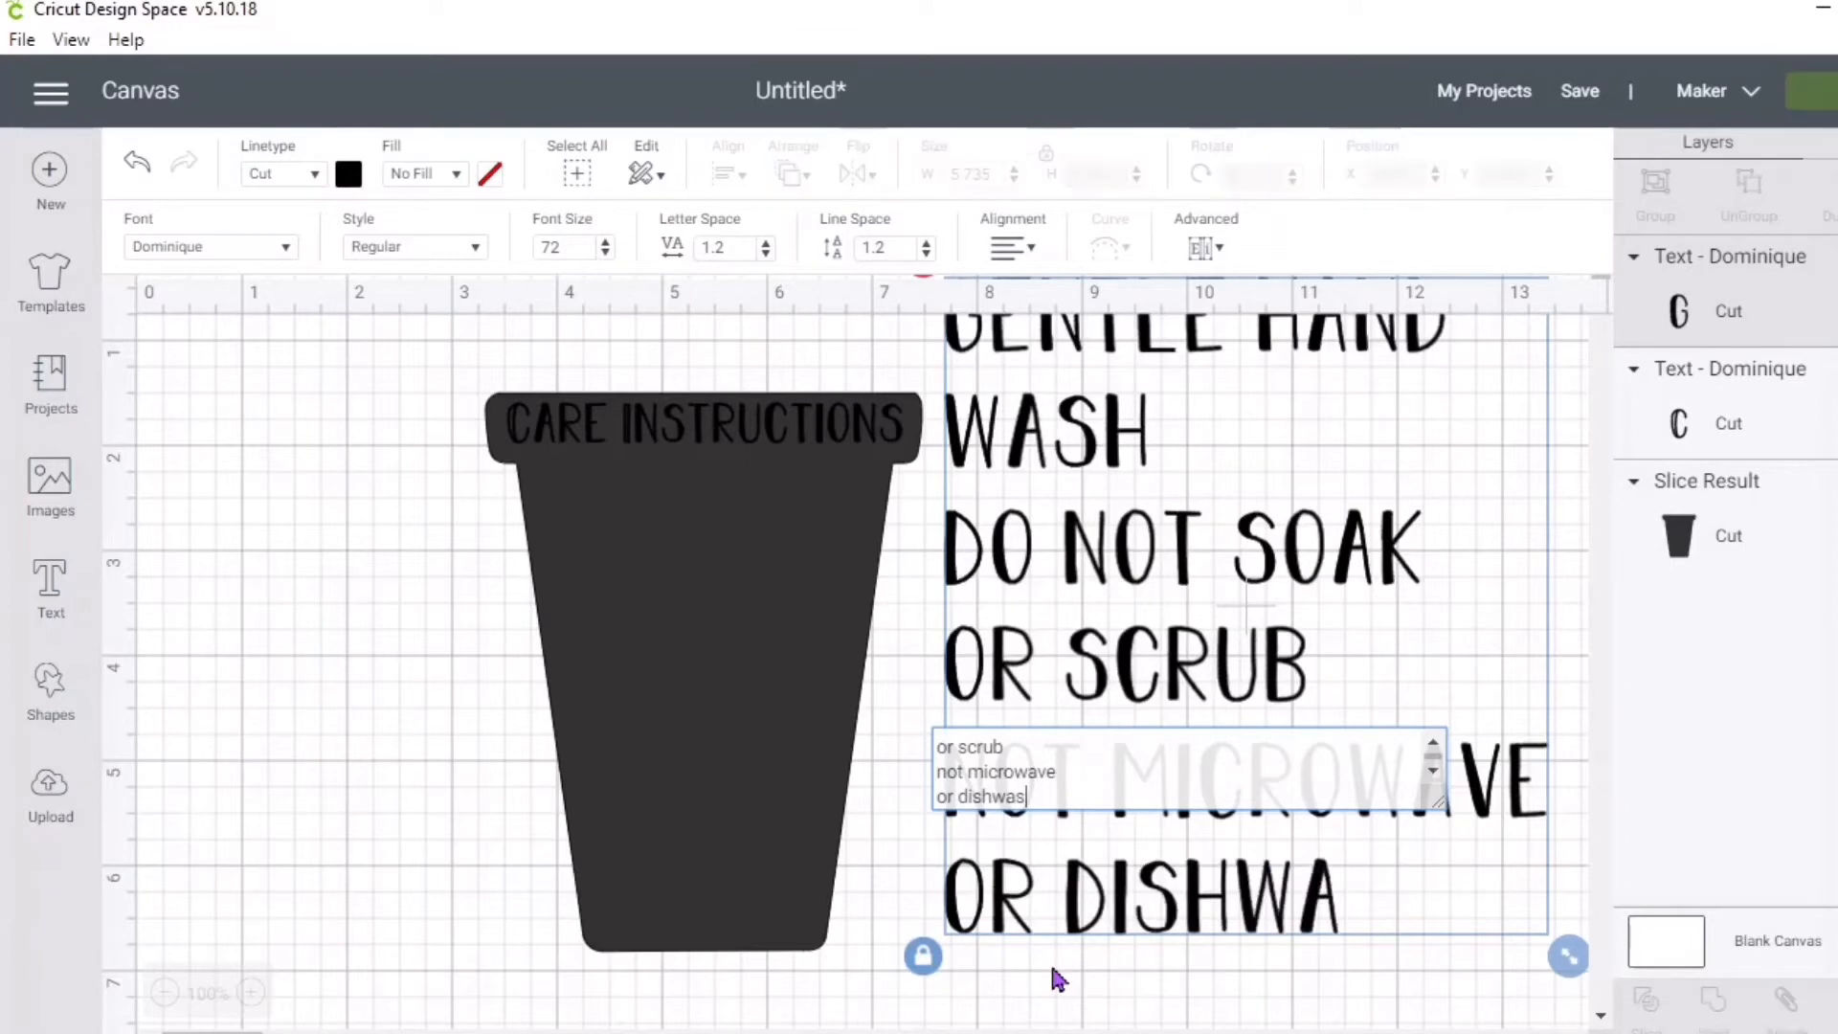
{"action": "type", "text": "her"}
{"action": "key", "text": "Return"}
{"action": "type", "text": "safe"}
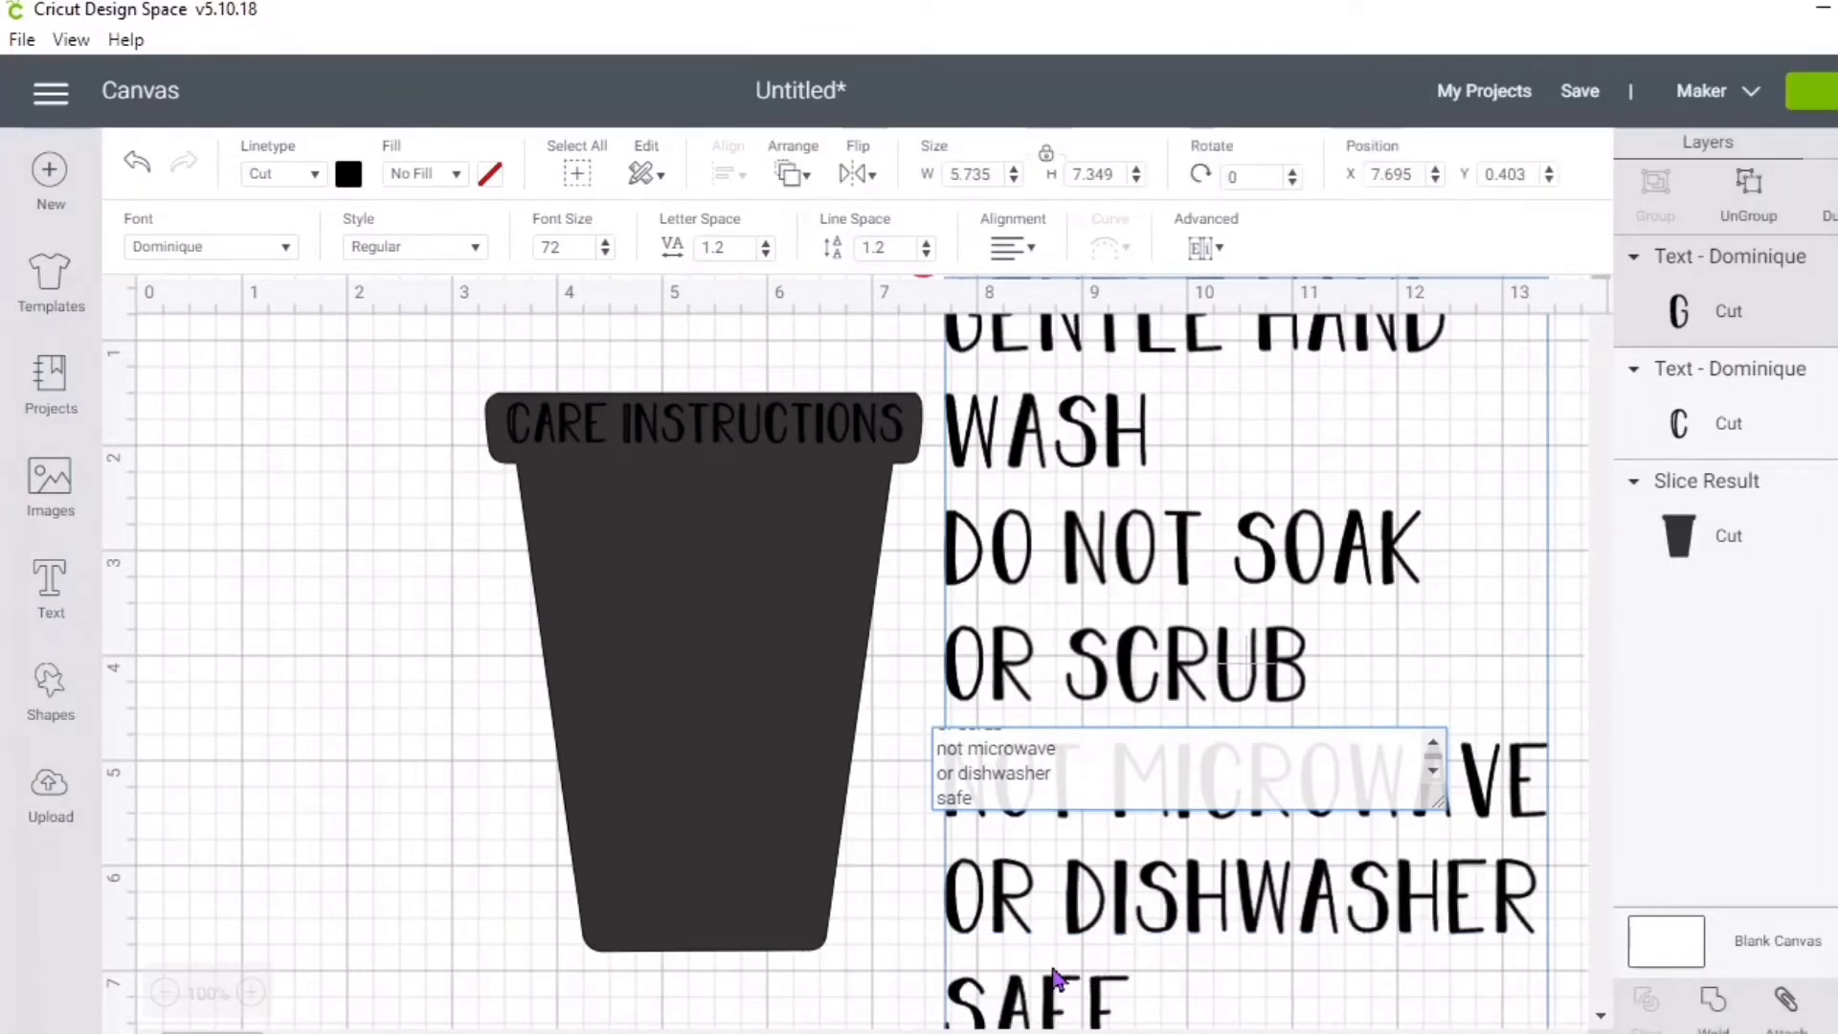
Add the lines "cold drinks" and "only" at the end of the instruction text.
{"action": "key", "text": "Return"}
{"action": "type", "text": "cold"}
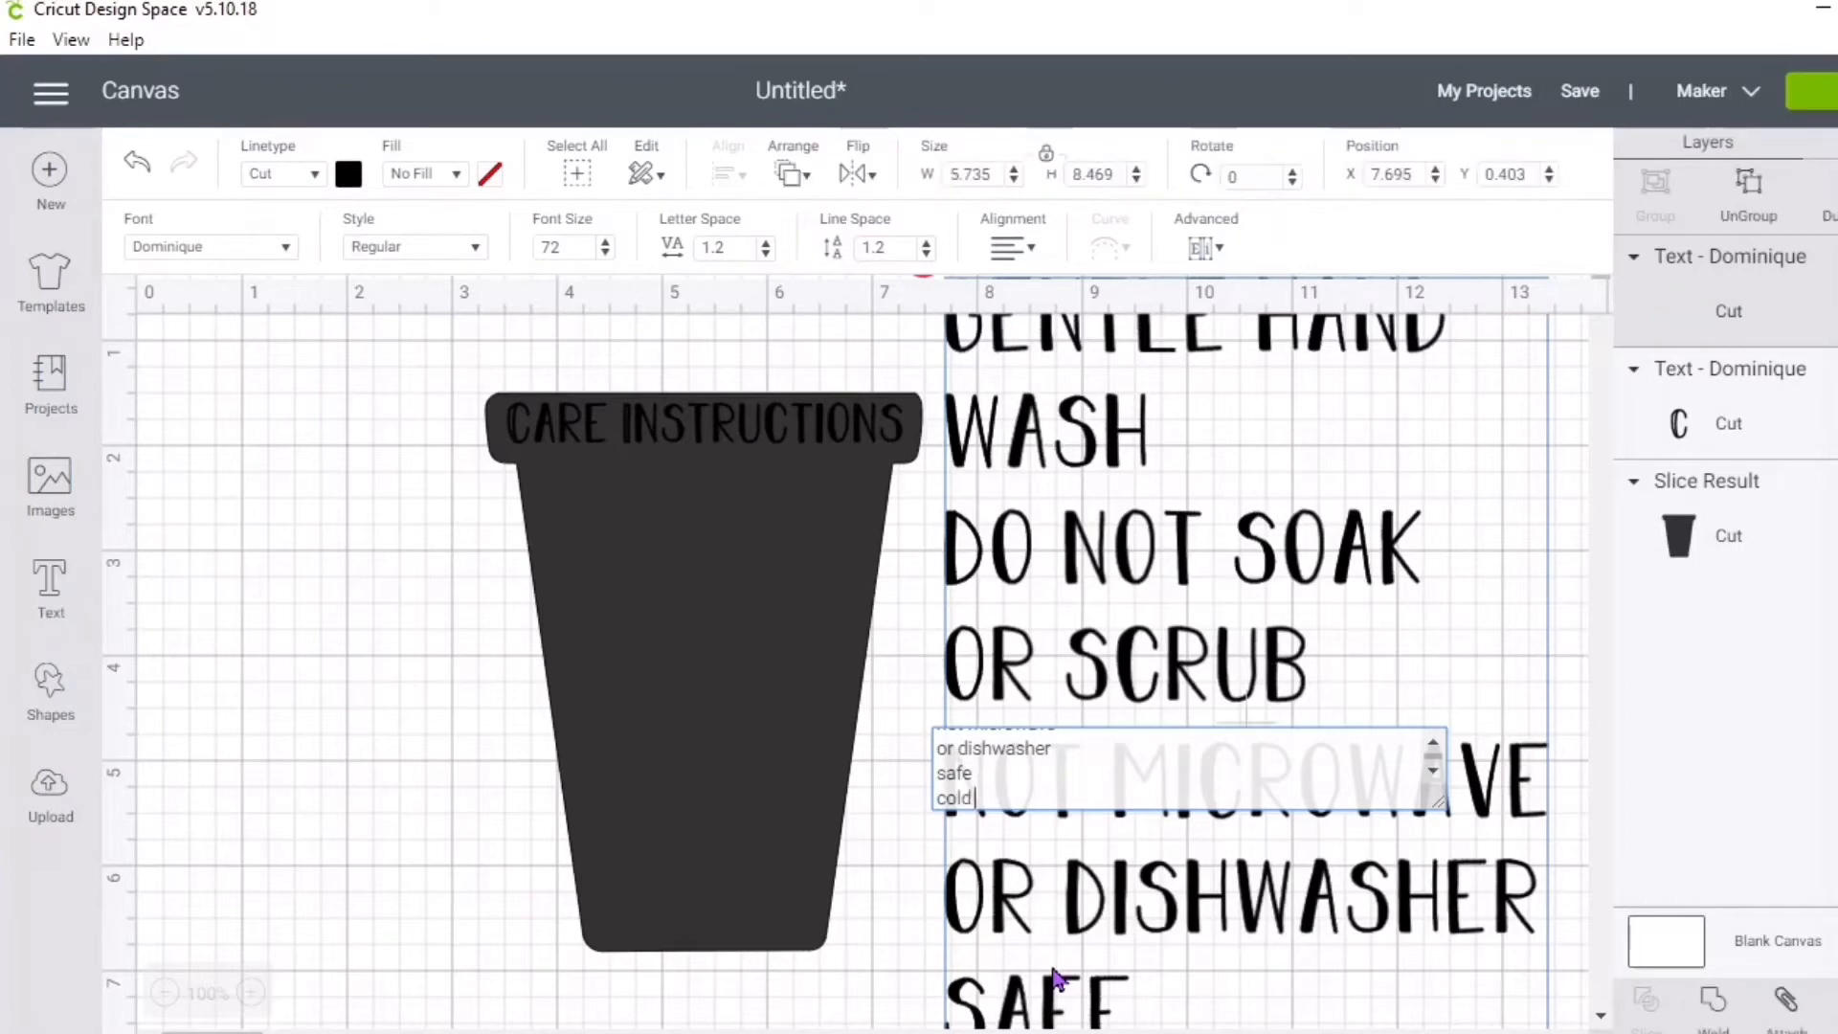
{"action": "type", "text": " drinks"}
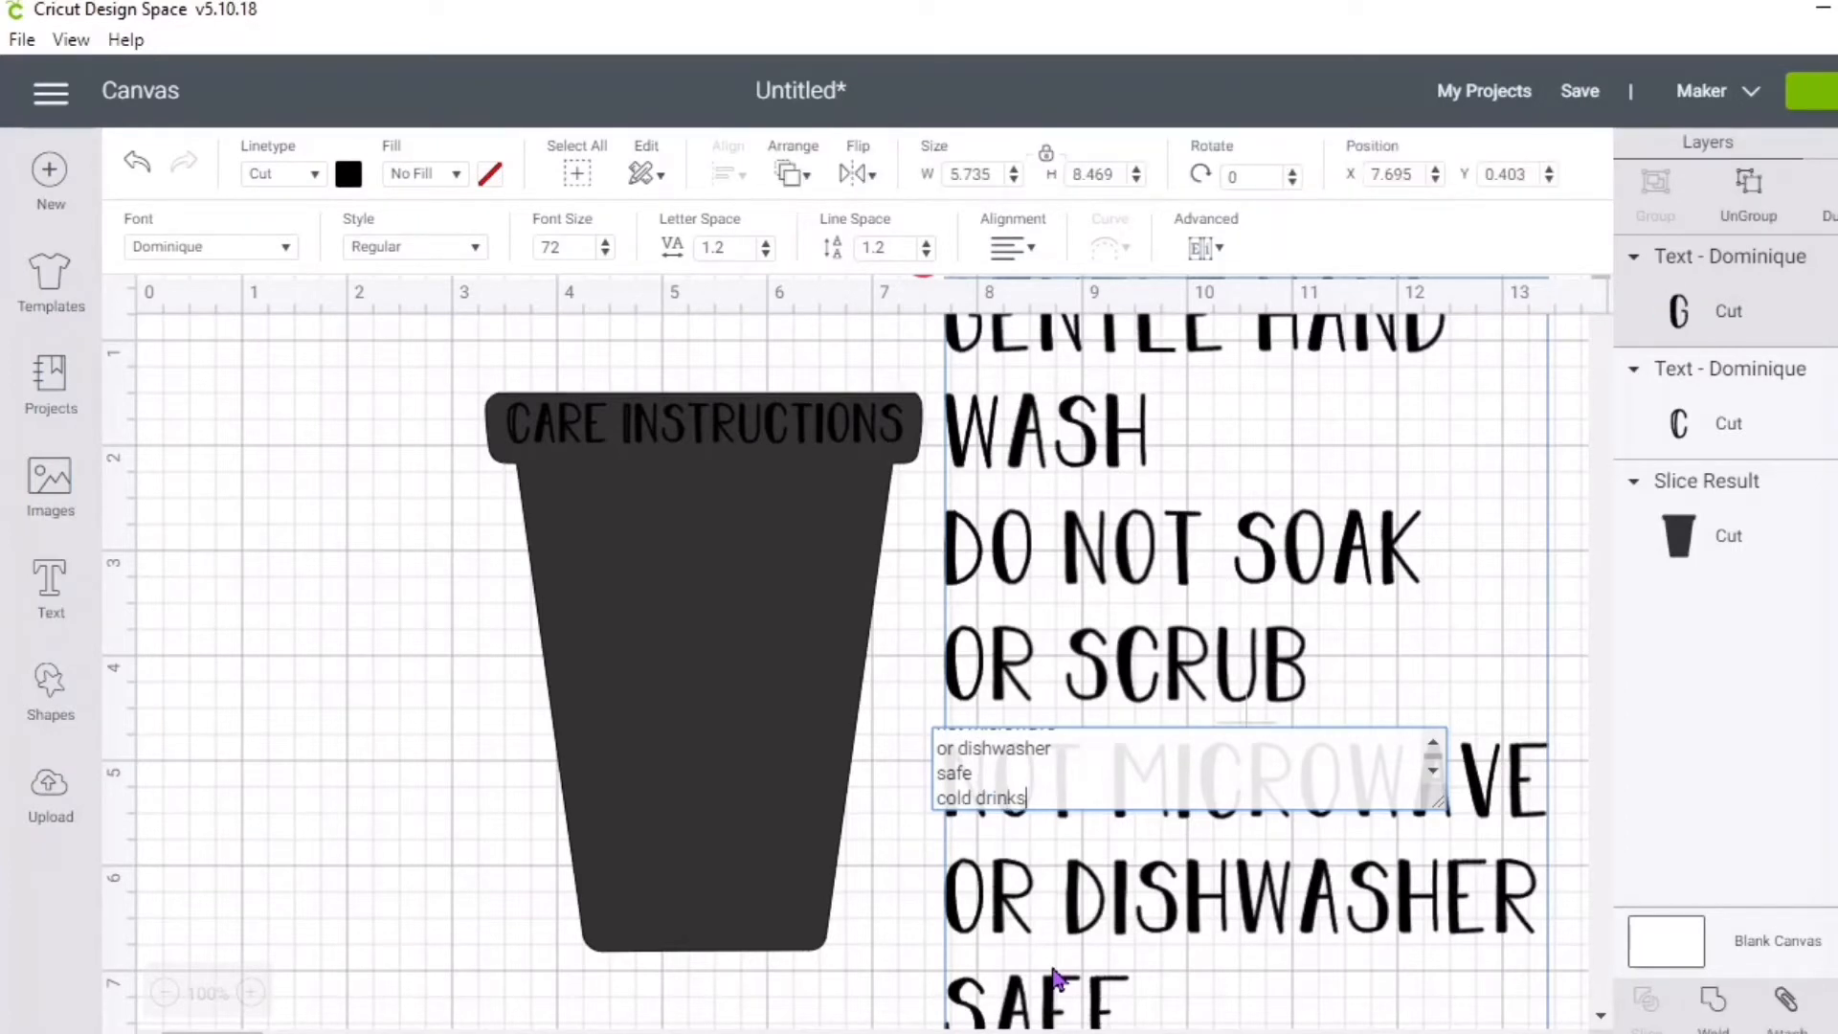
{"action": "key", "text": "Return"}
{"action": "type", "text": "only"}
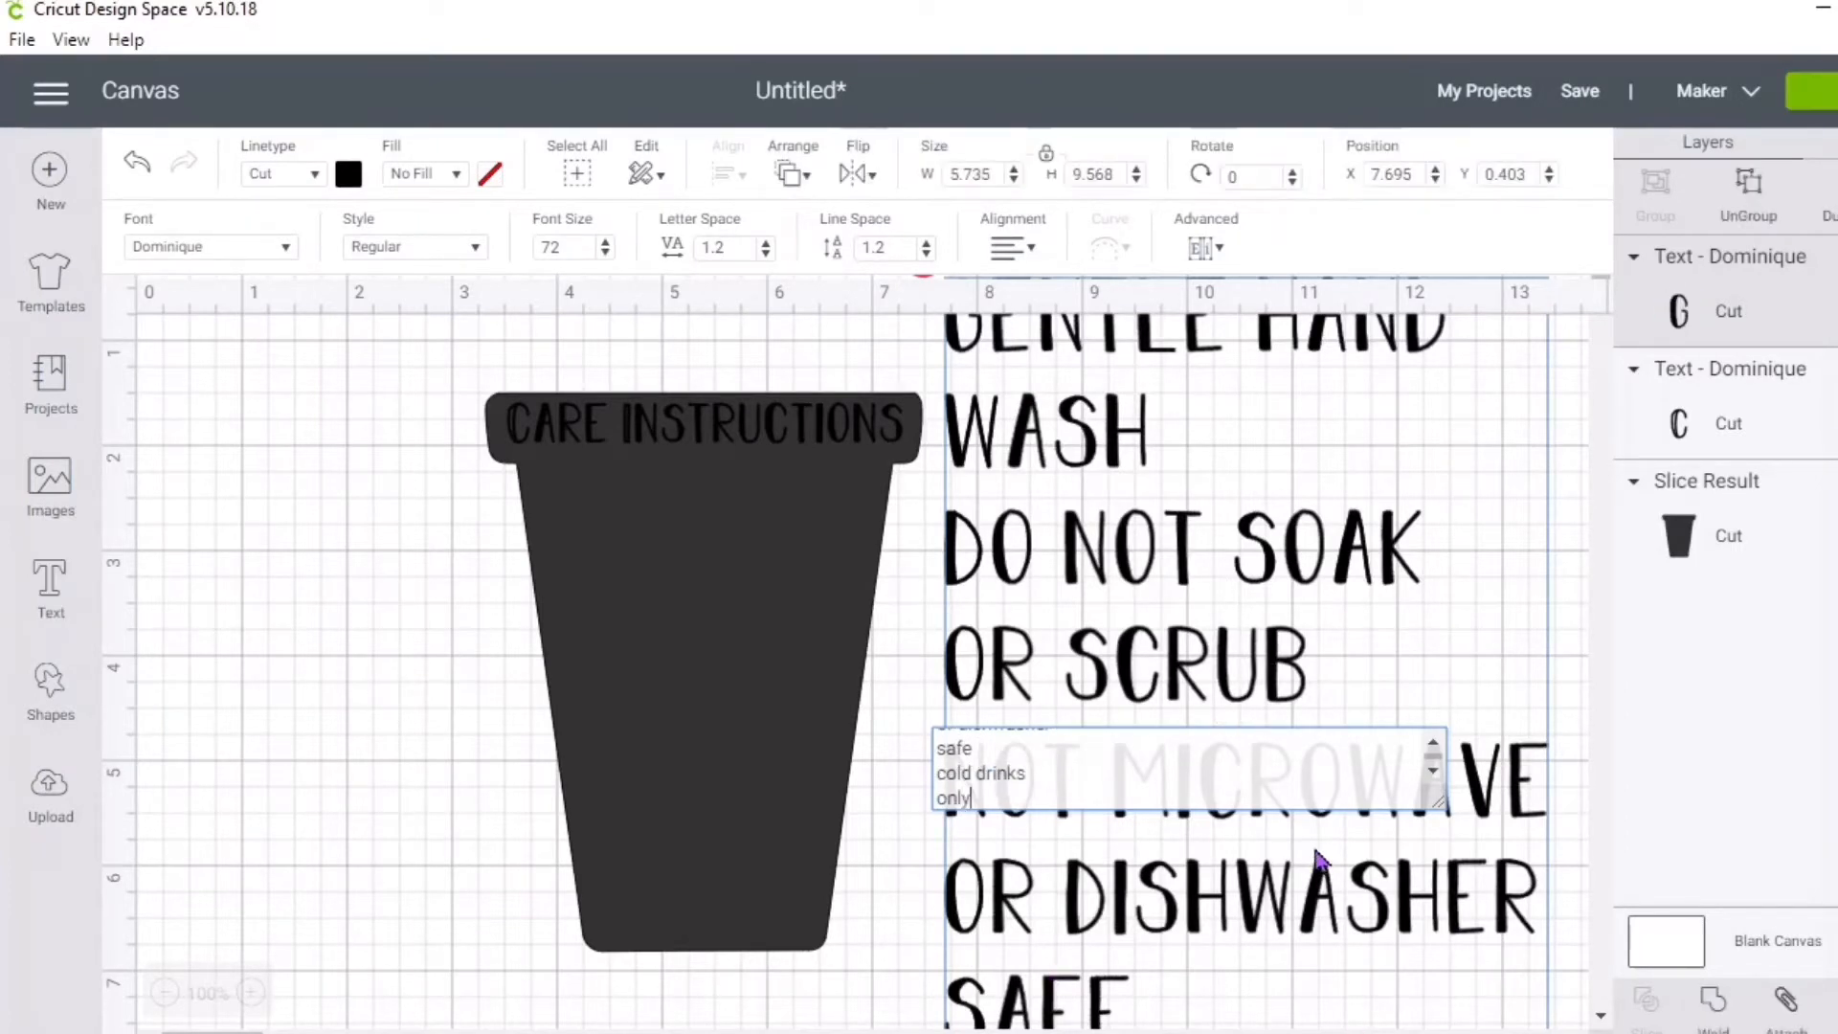
Shrink the instruction text to about 3.15 inches wide and place it beside the cup at about x 8.3, y 1.3 inches.
{"action": "scroll", "coordinate": [1335, 890], "scroll_direction": "down", "scroll_amount": 3}
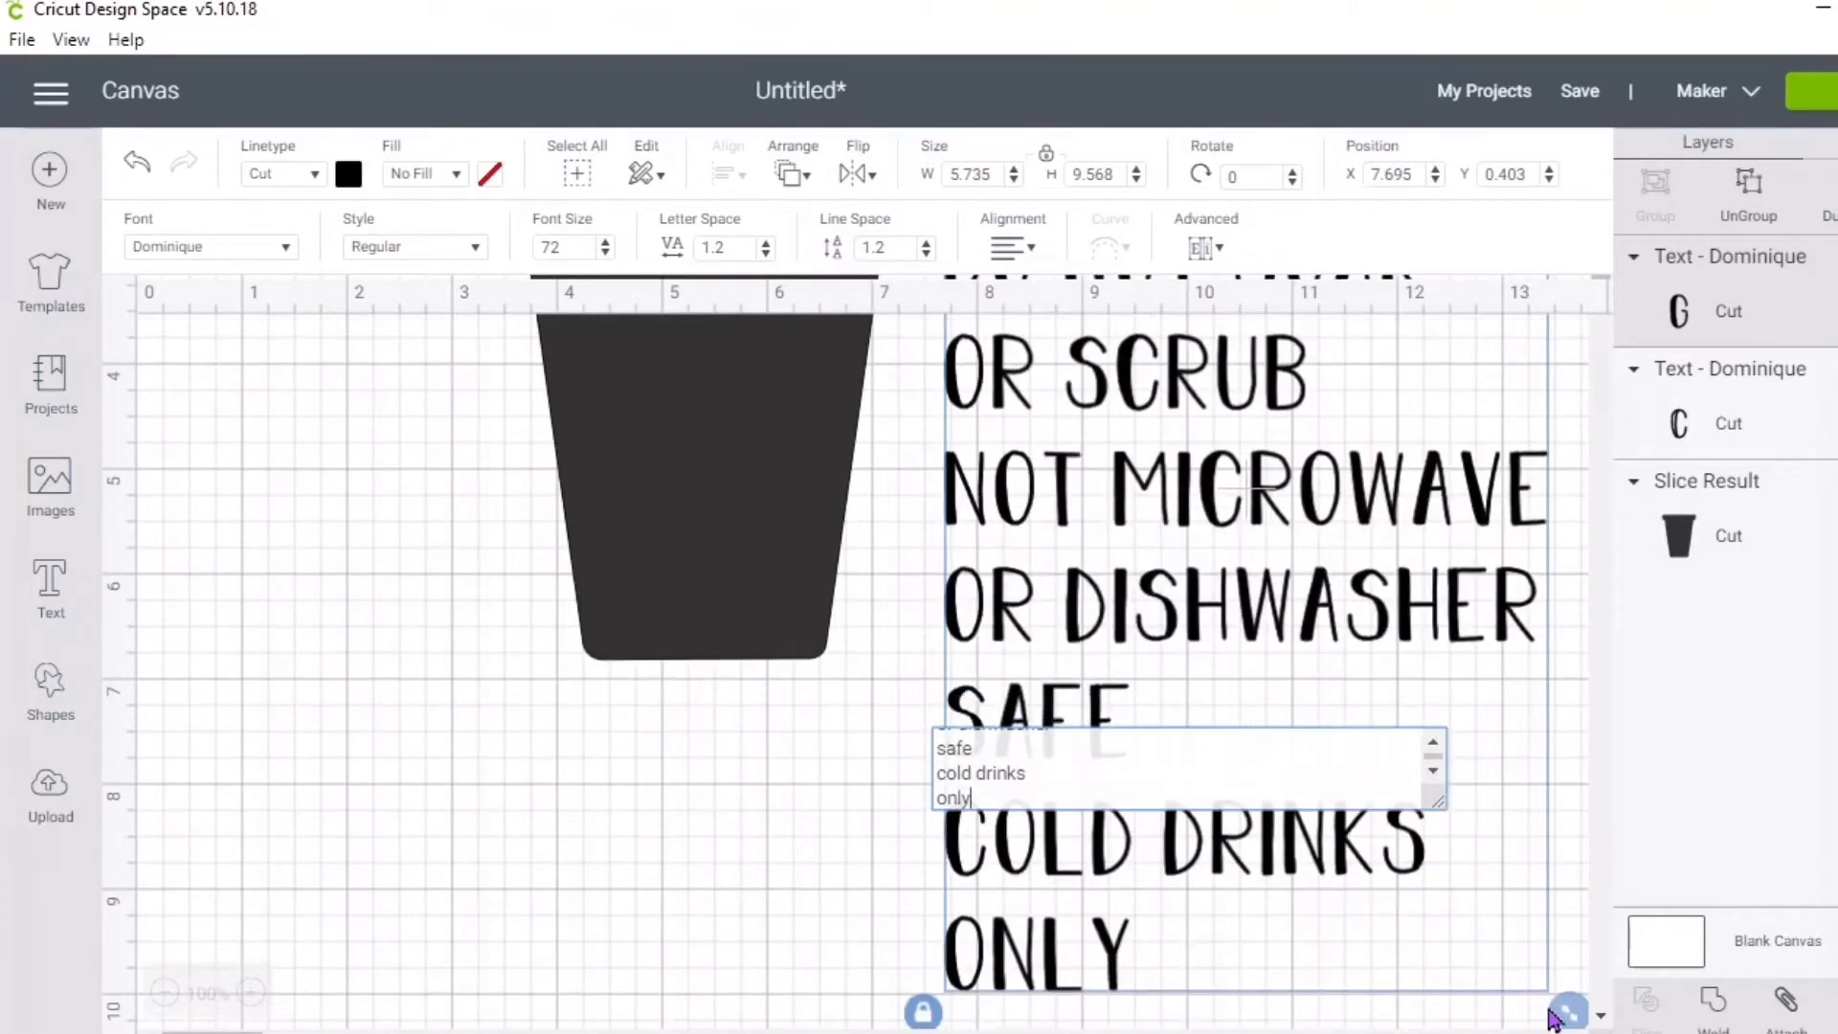
{"action": "left_click", "coordinate": [1526, 943]}
{"action": "left_click_drag", "start_coordinate": [1553, 988], "coordinate": [1292, 573]}
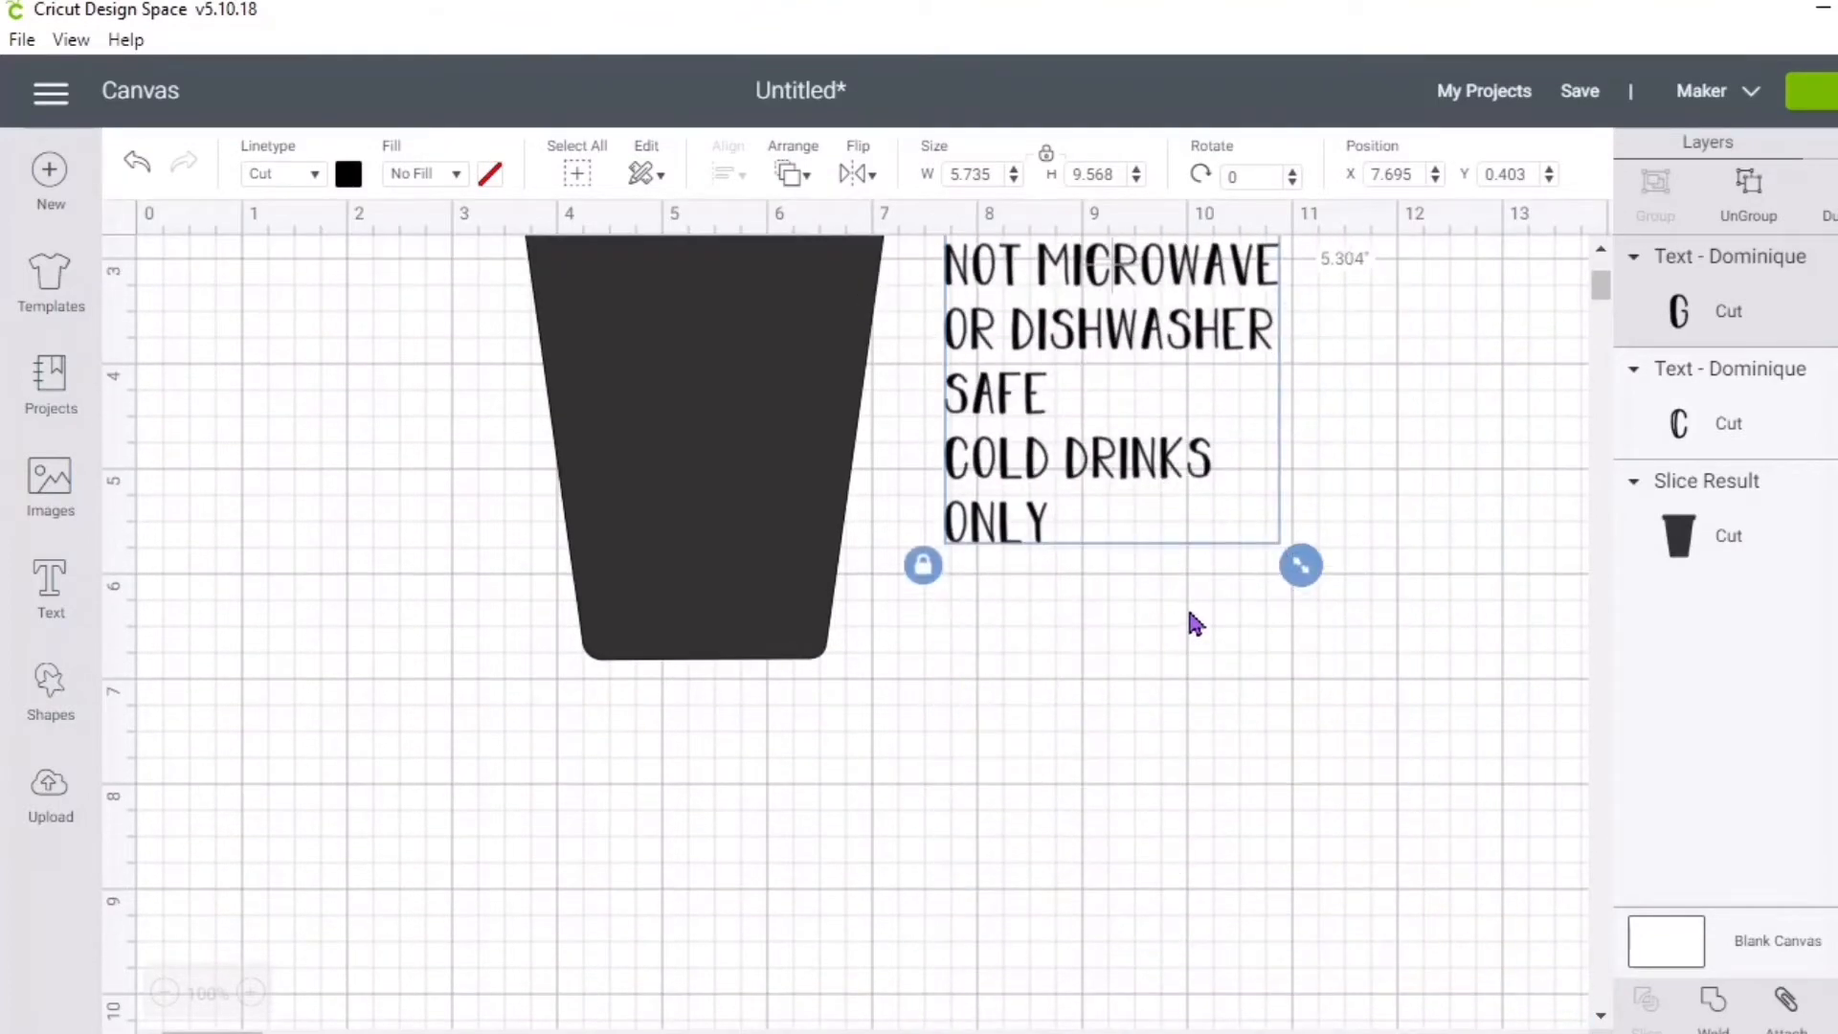
{"action": "scroll", "coordinate": [1185, 603], "scroll_direction": "up", "scroll_amount": 2}
{"action": "left_click_drag", "start_coordinate": [1130, 560], "coordinate": [1194, 653]}
Center the lines of the instruction text and fit it onto the cup's body at about 2.5 inches wide.
{"action": "left_click", "coordinate": [1013, 251]}
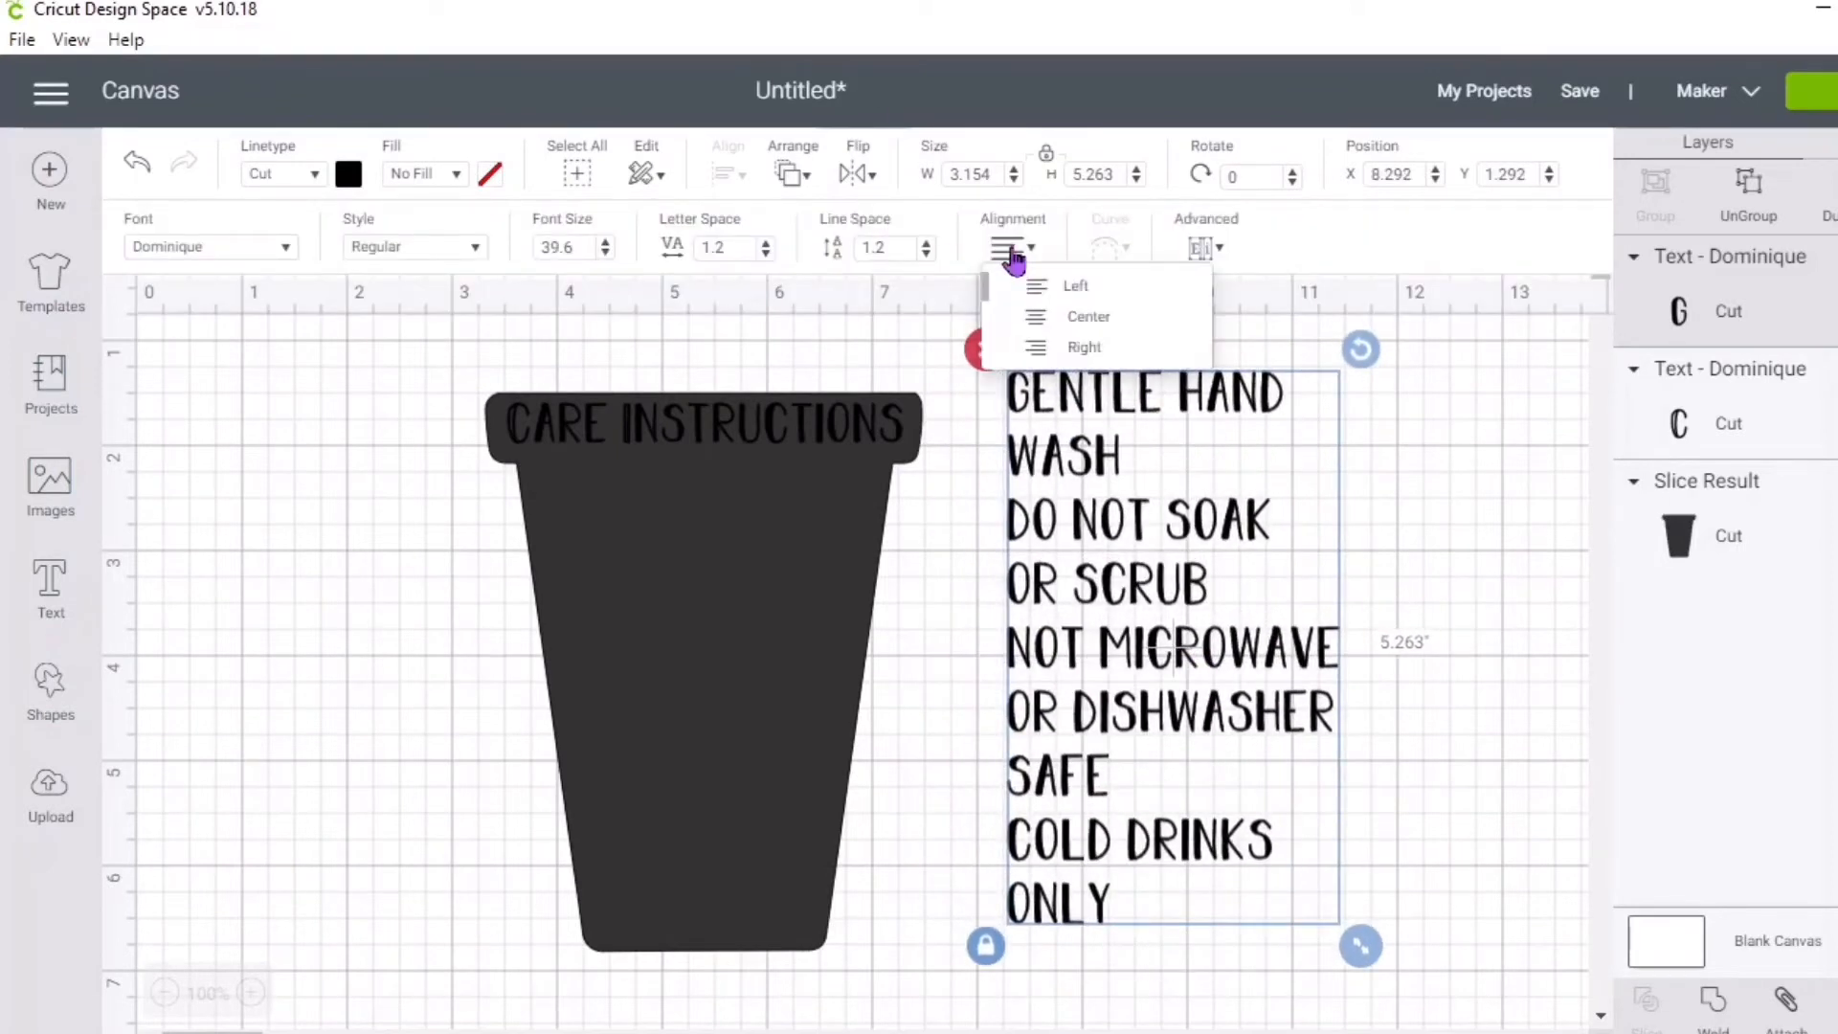
{"action": "left_click", "coordinate": [1076, 318]}
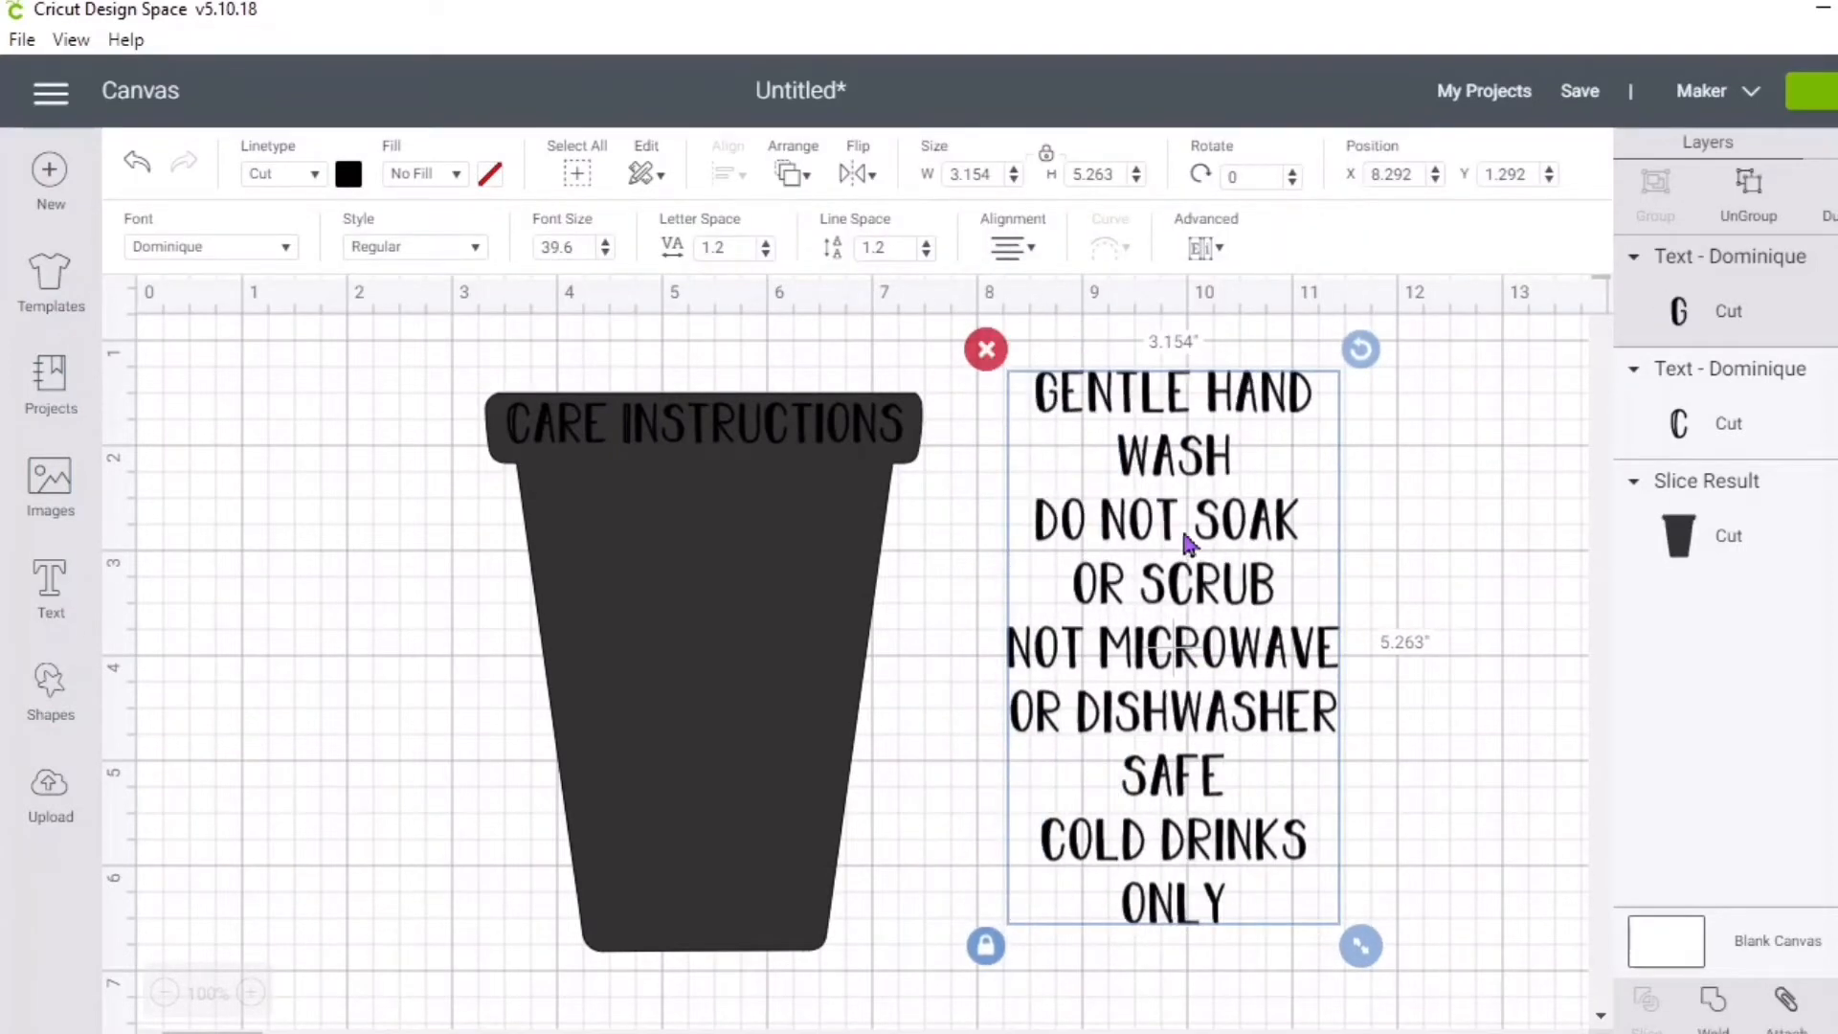
{"action": "left_click_drag", "start_coordinate": [1361, 945], "coordinate": [1268, 808]}
{"action": "left_click_drag", "start_coordinate": [1177, 750], "coordinate": [744, 889]}
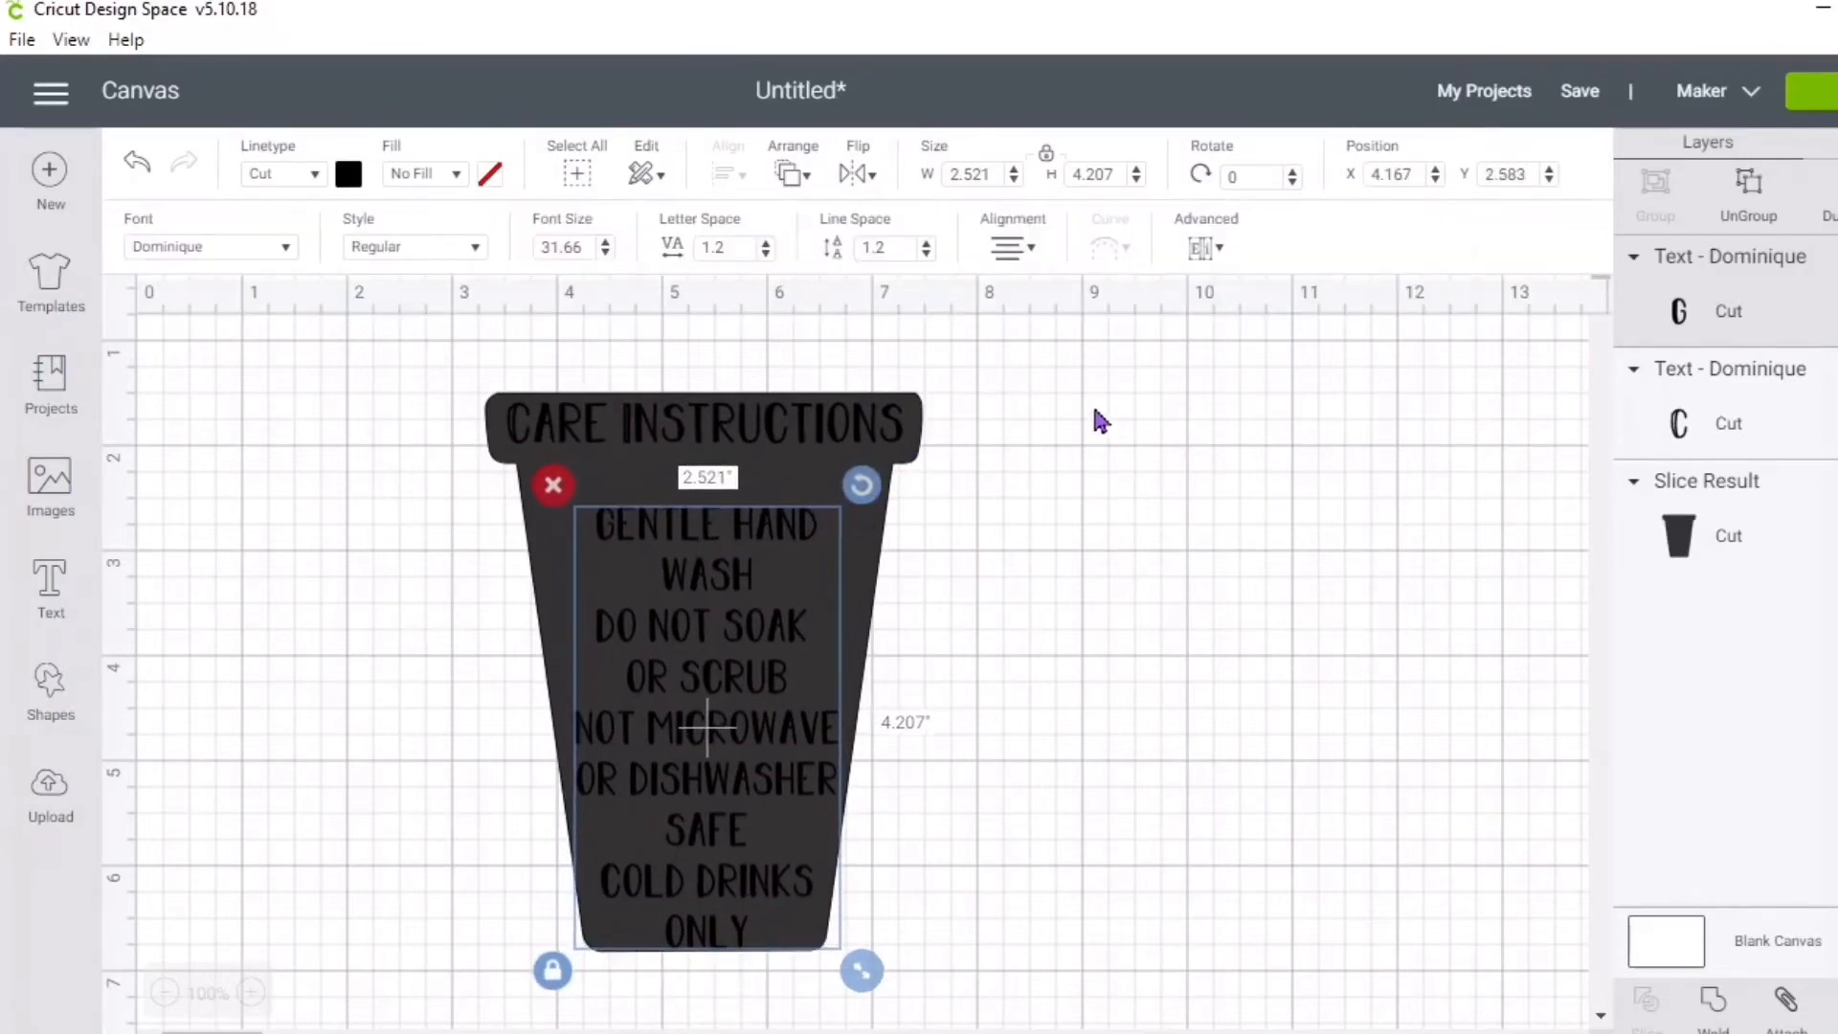
Change the cup shape's material color to white.
{"action": "key", "text": "ctrl+a"}
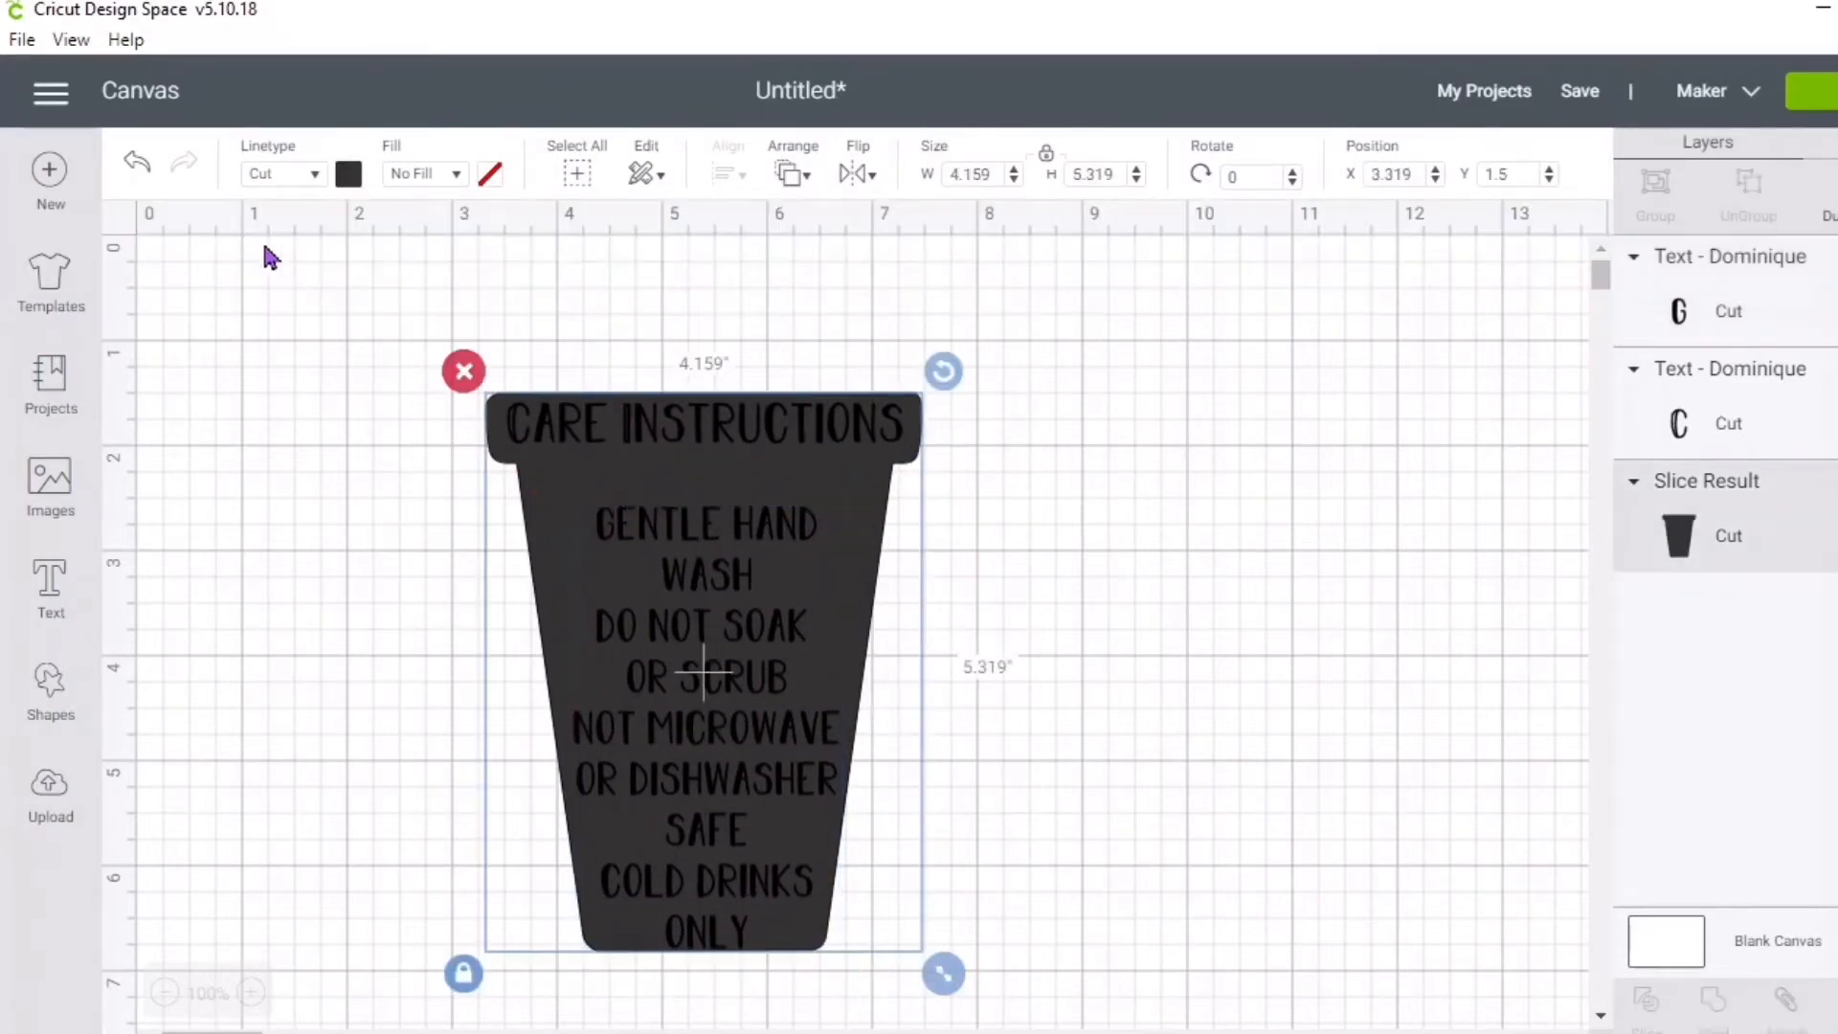
{"action": "left_click", "coordinate": [349, 176]}
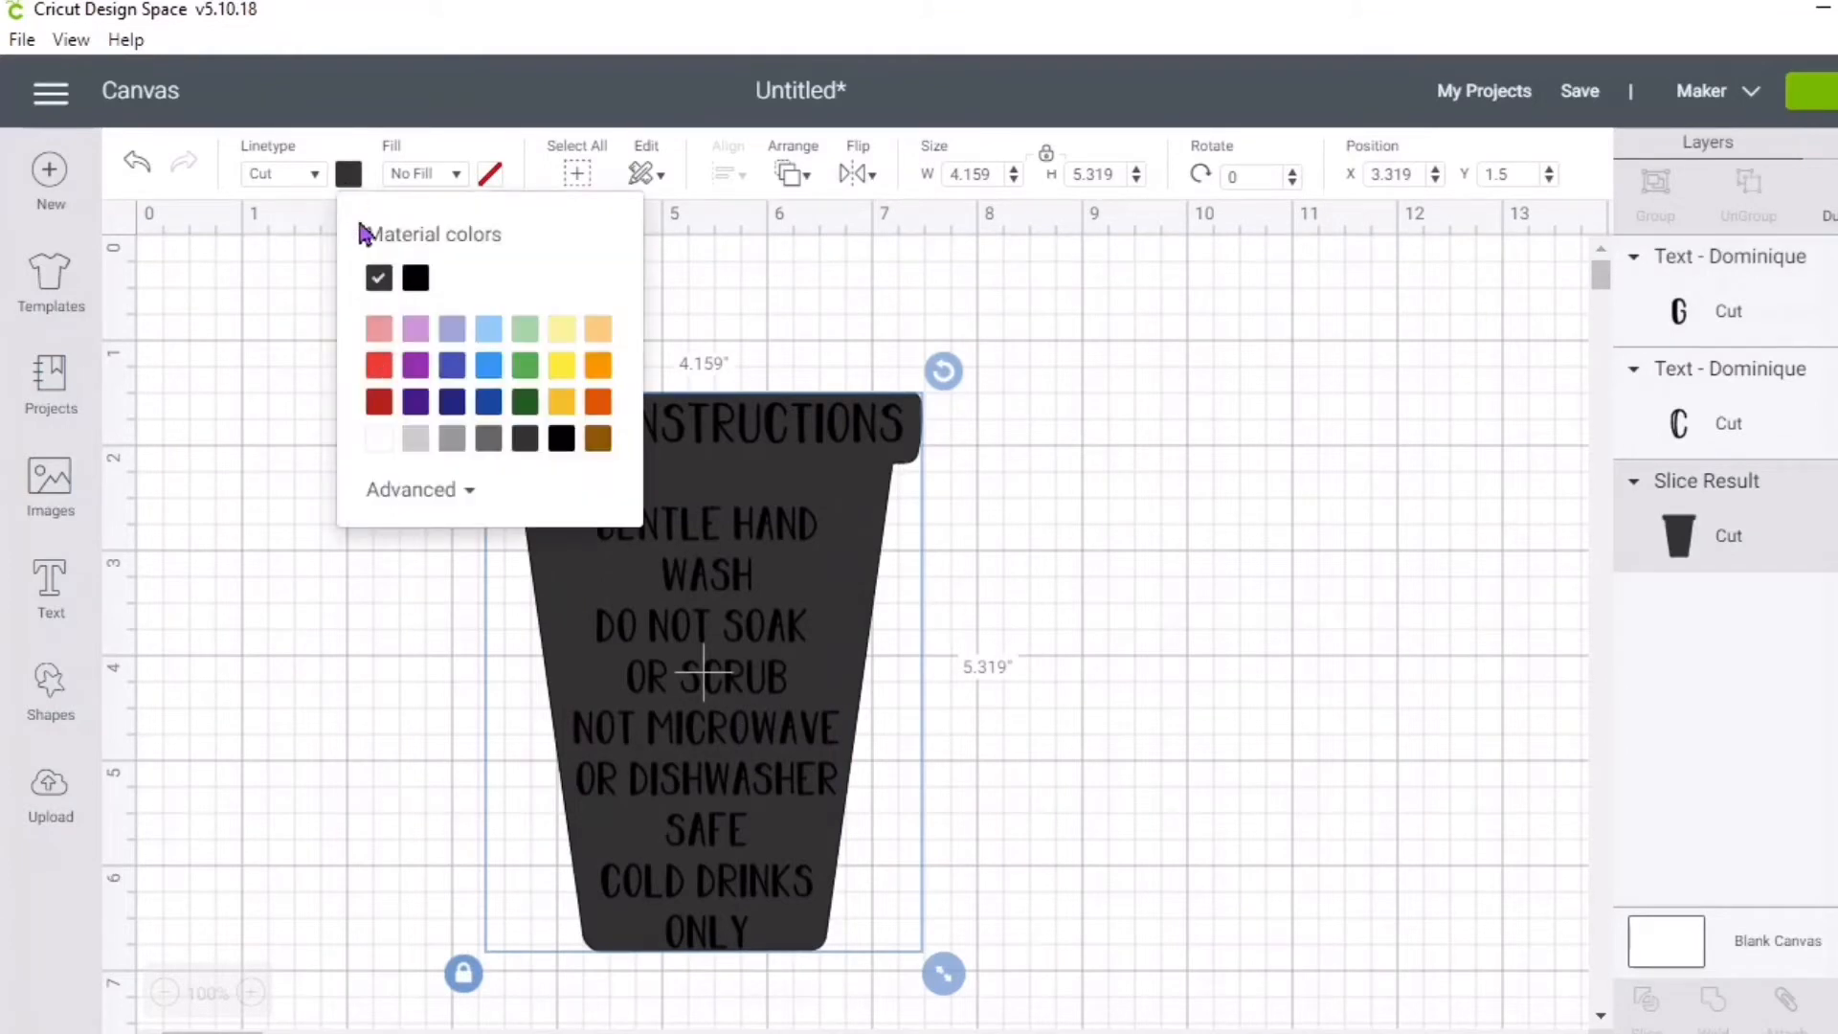
{"action": "left_click", "coordinate": [379, 438]}
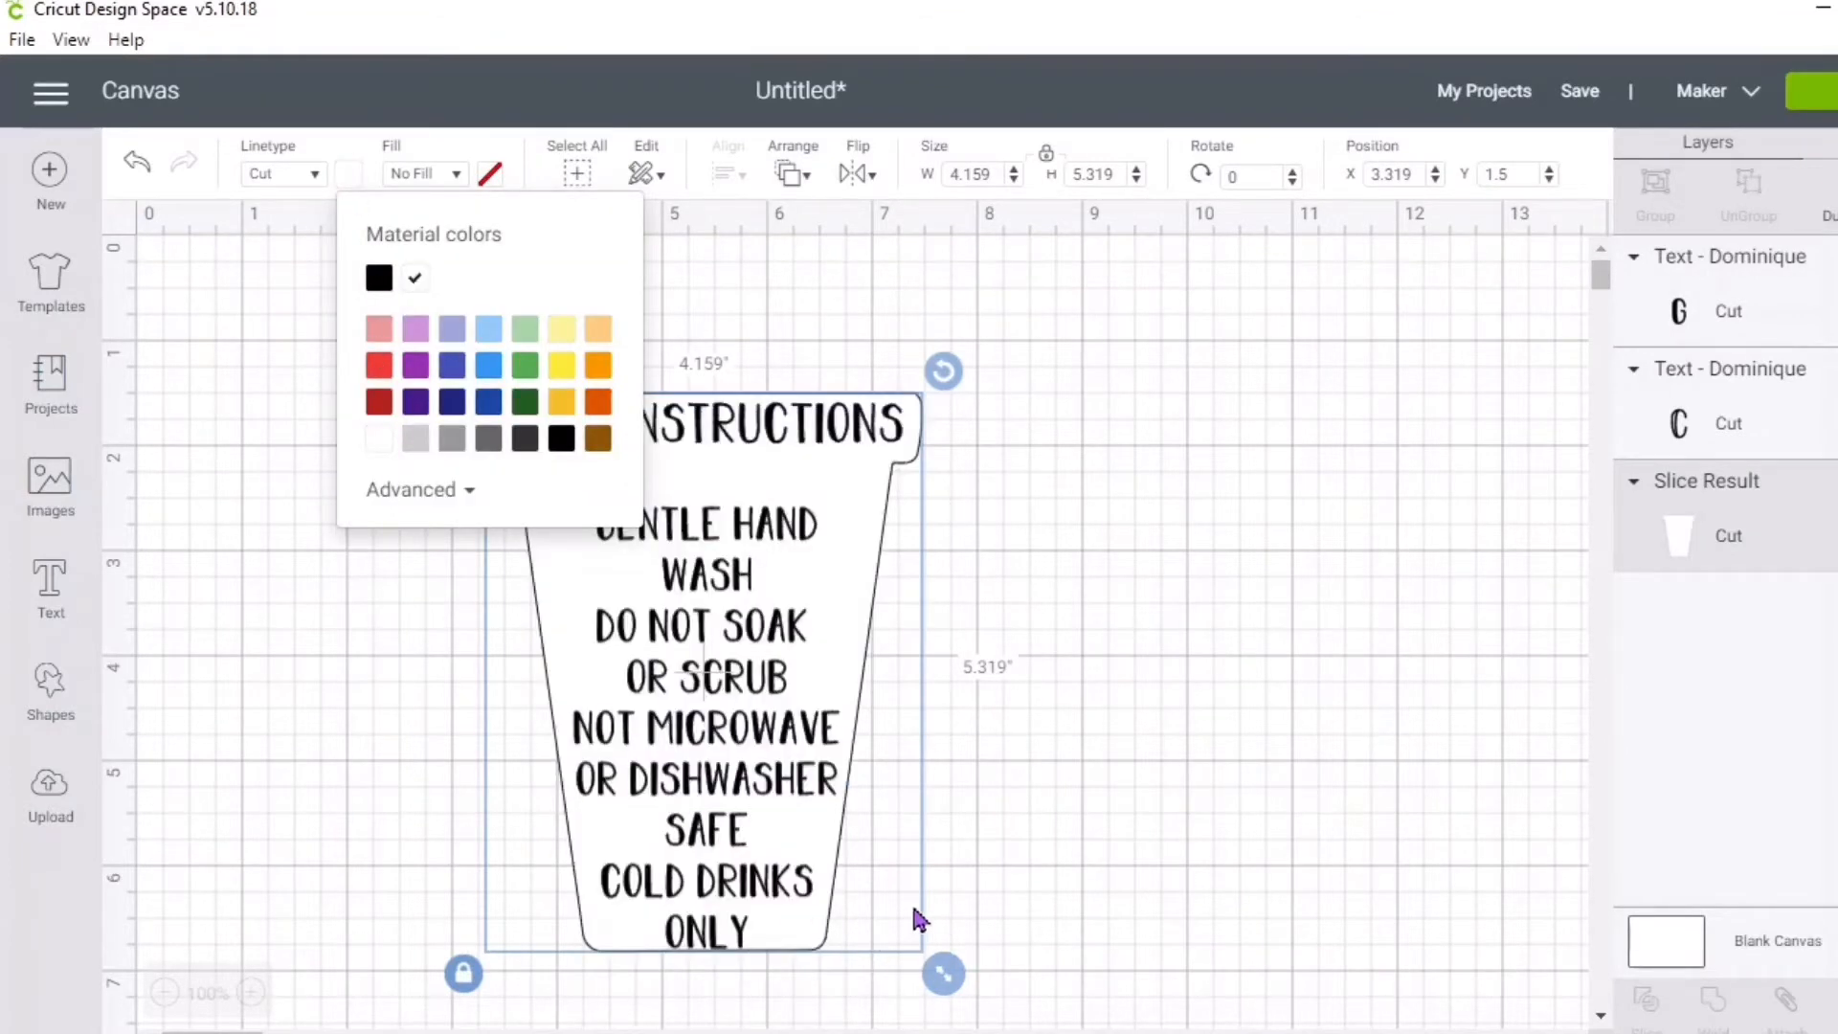
Shrink the instruction text slightly and reposition it so it fits inside the cup's body.
{"action": "left_click", "coordinate": [815, 779]}
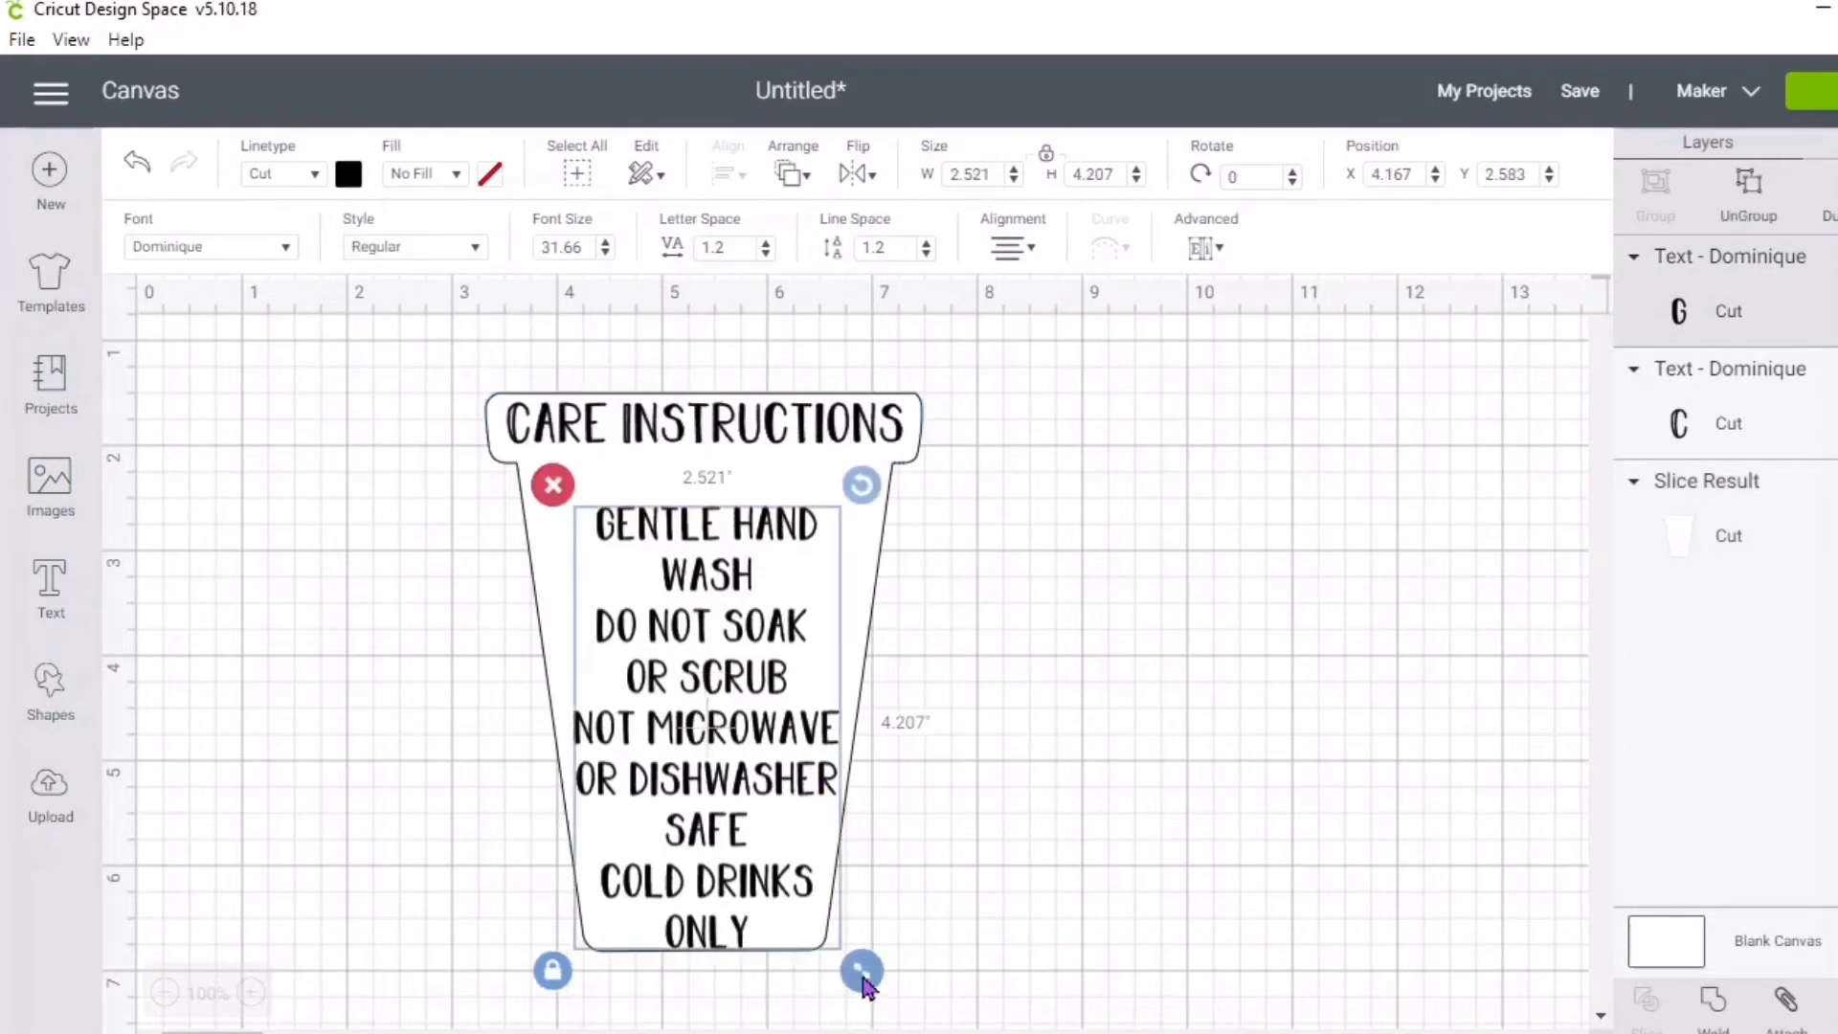
{"action": "left_click_drag", "start_coordinate": [867, 976], "coordinate": [847, 960]}
{"action": "left_click_drag", "start_coordinate": [807, 895], "coordinate": [747, 884]}
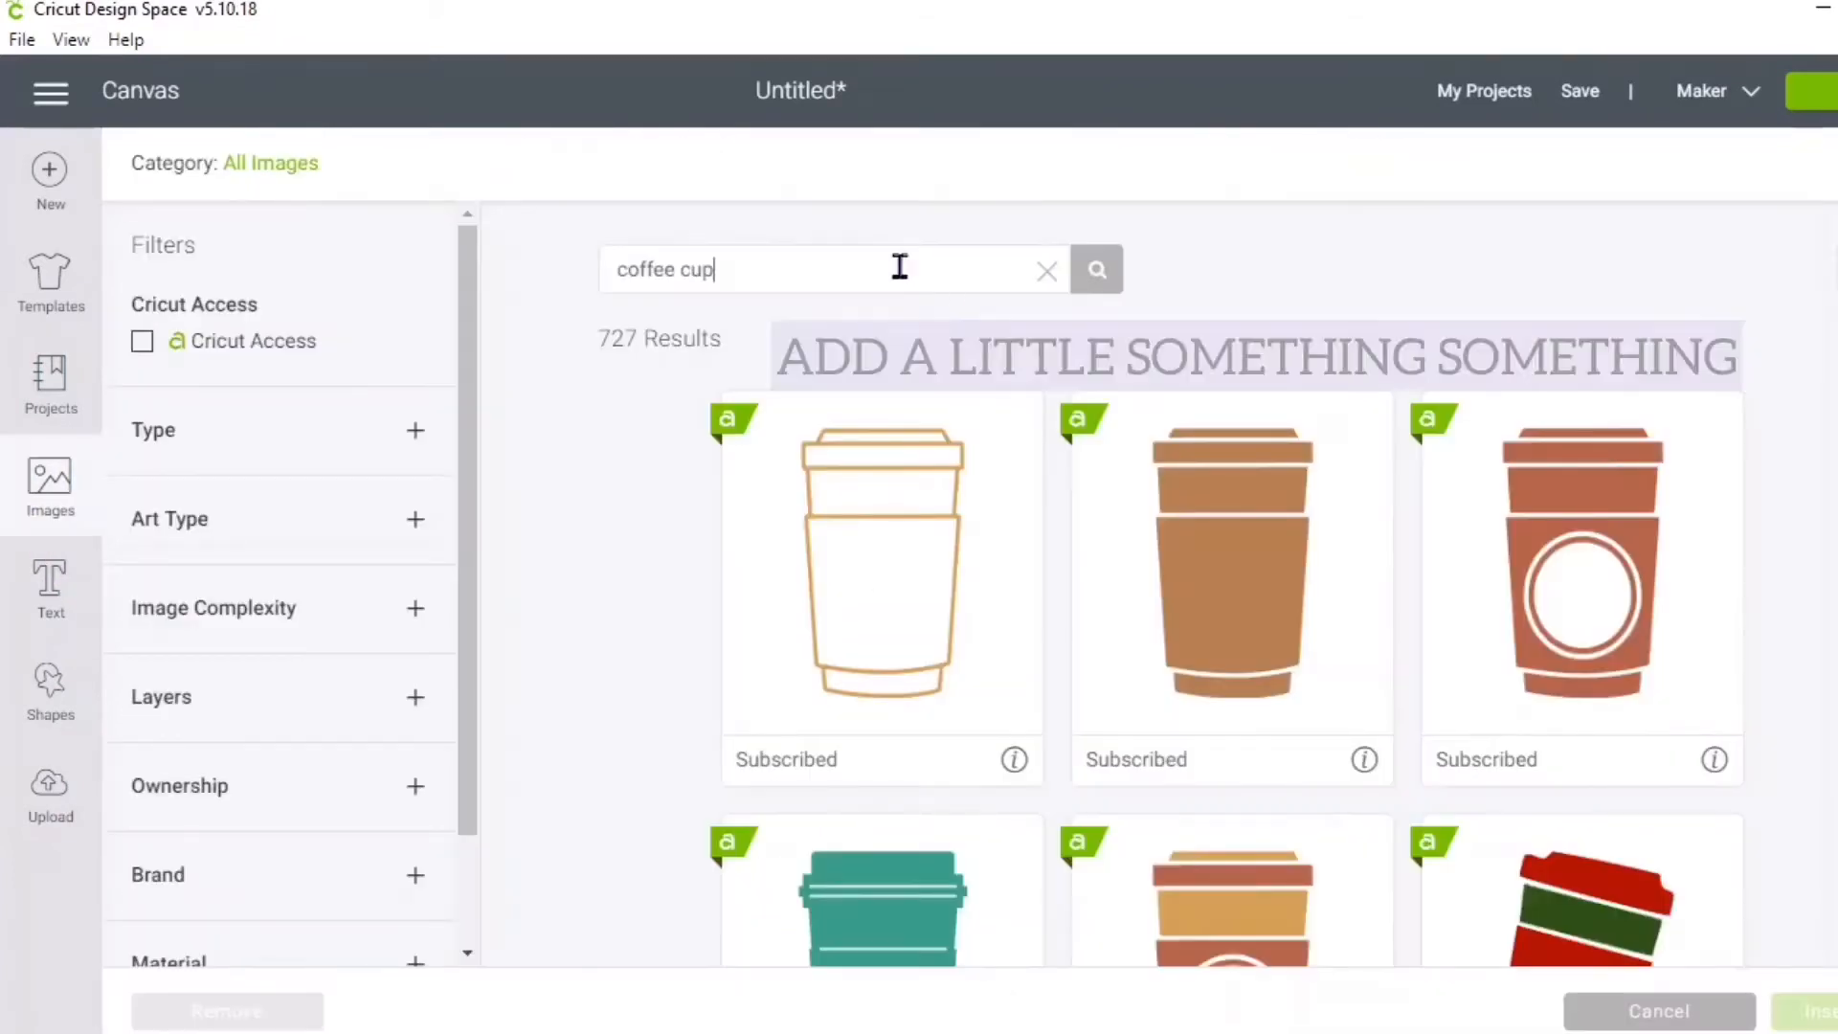
Search the image library for "line" and insert the star border with three stars on a line.
{"action": "left_click_drag", "start_coordinate": [897, 267], "coordinate": [455, 315]}
{"action": "type", "text": "line"}
{"action": "key", "text": "Return"}
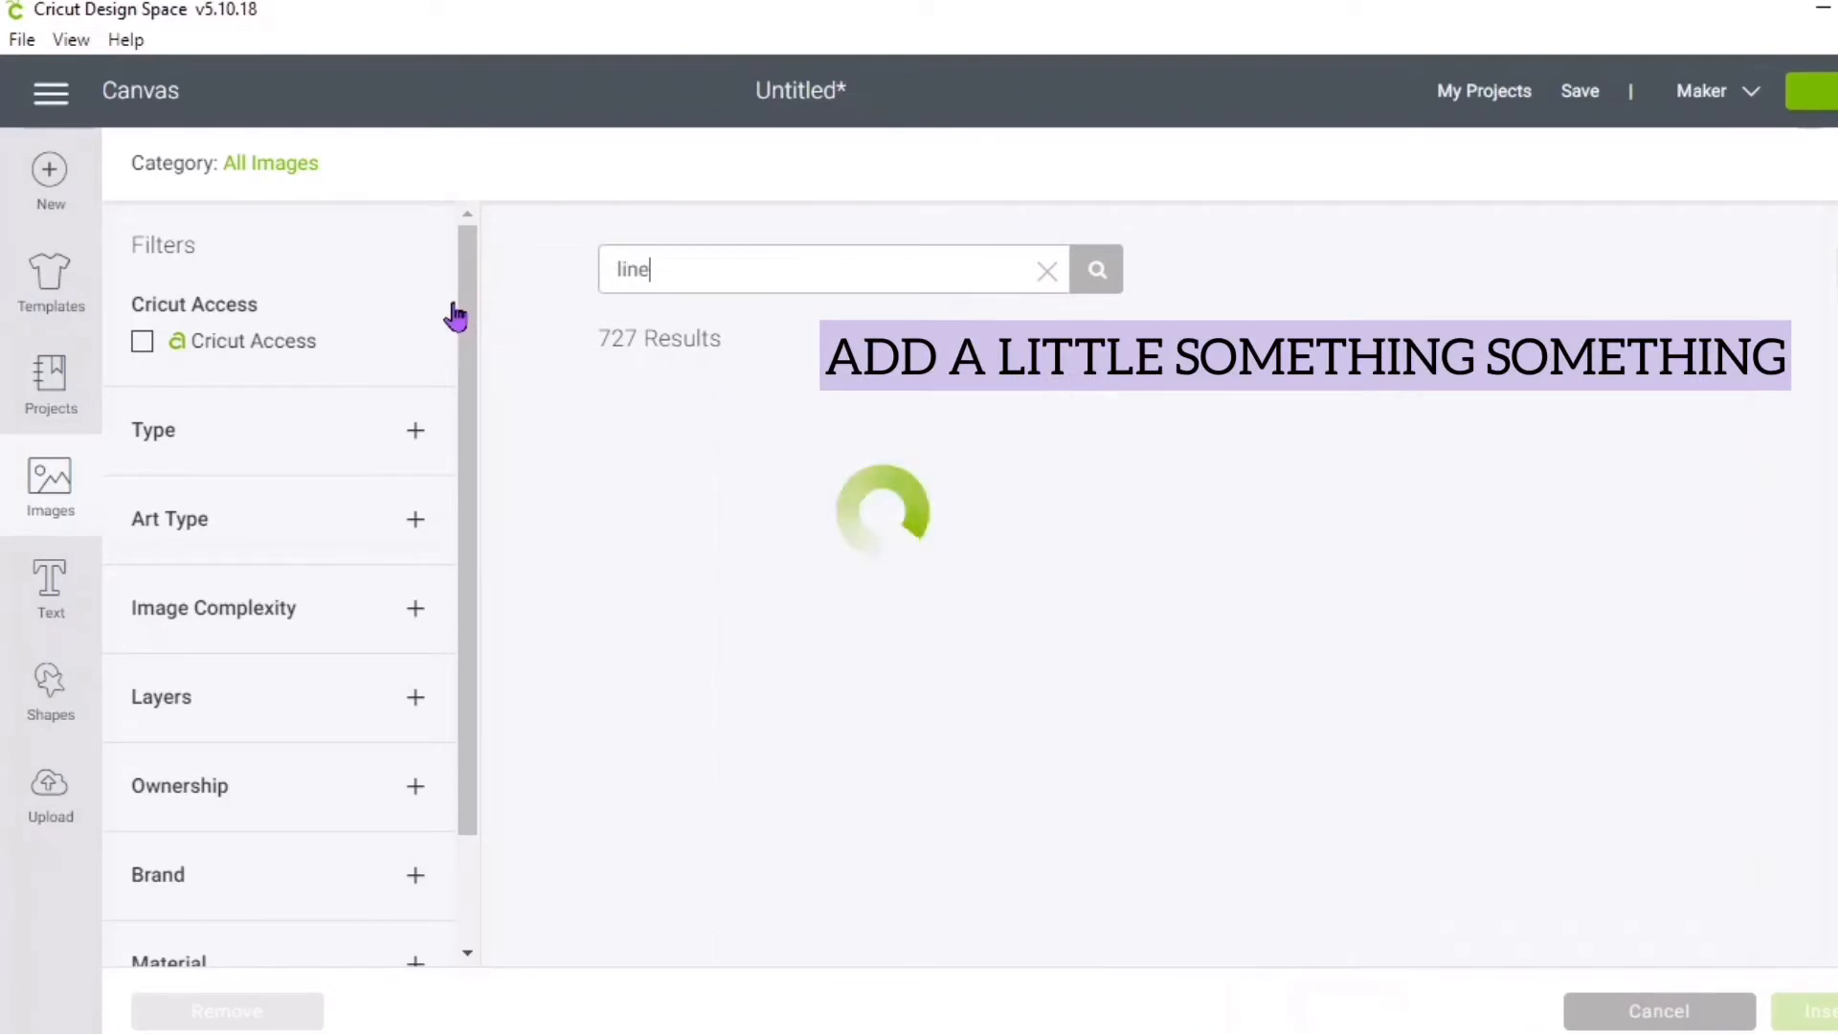
{"action": "scroll", "coordinate": [1739, 537], "scroll_direction": "down", "scroll_amount": 5}
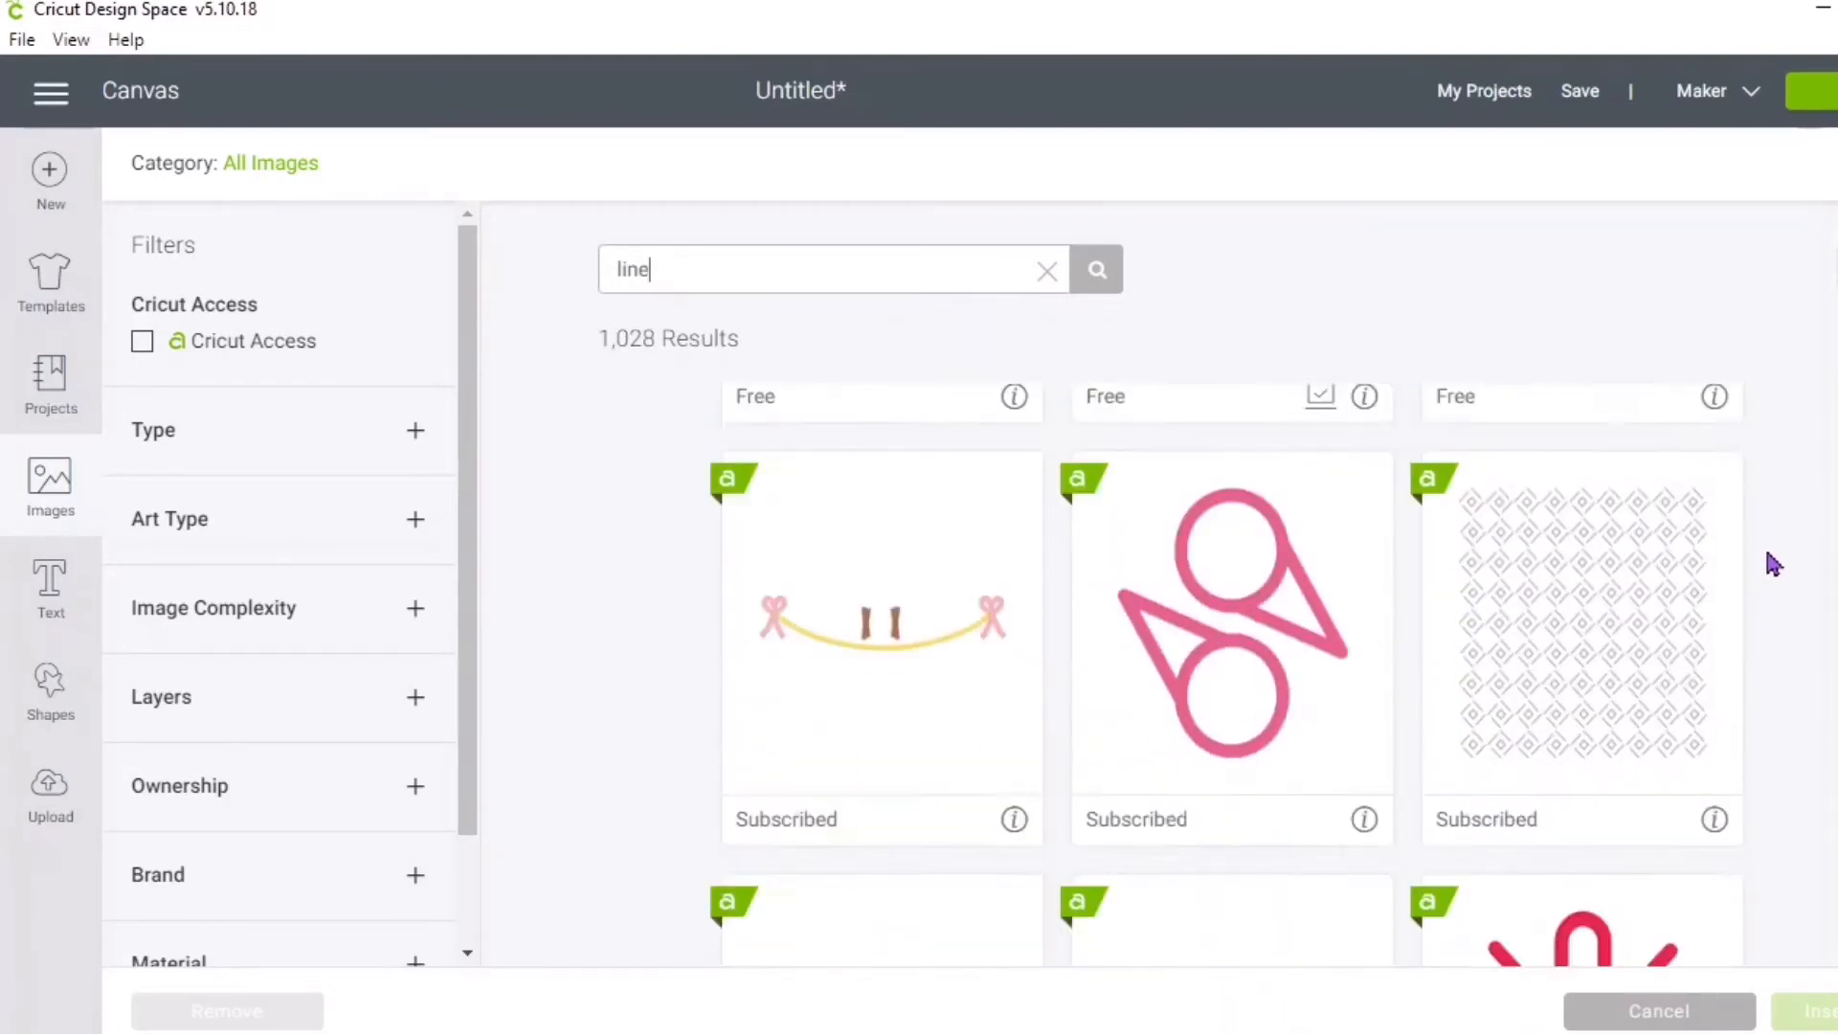
{"action": "left_click", "coordinate": [1161, 857]}
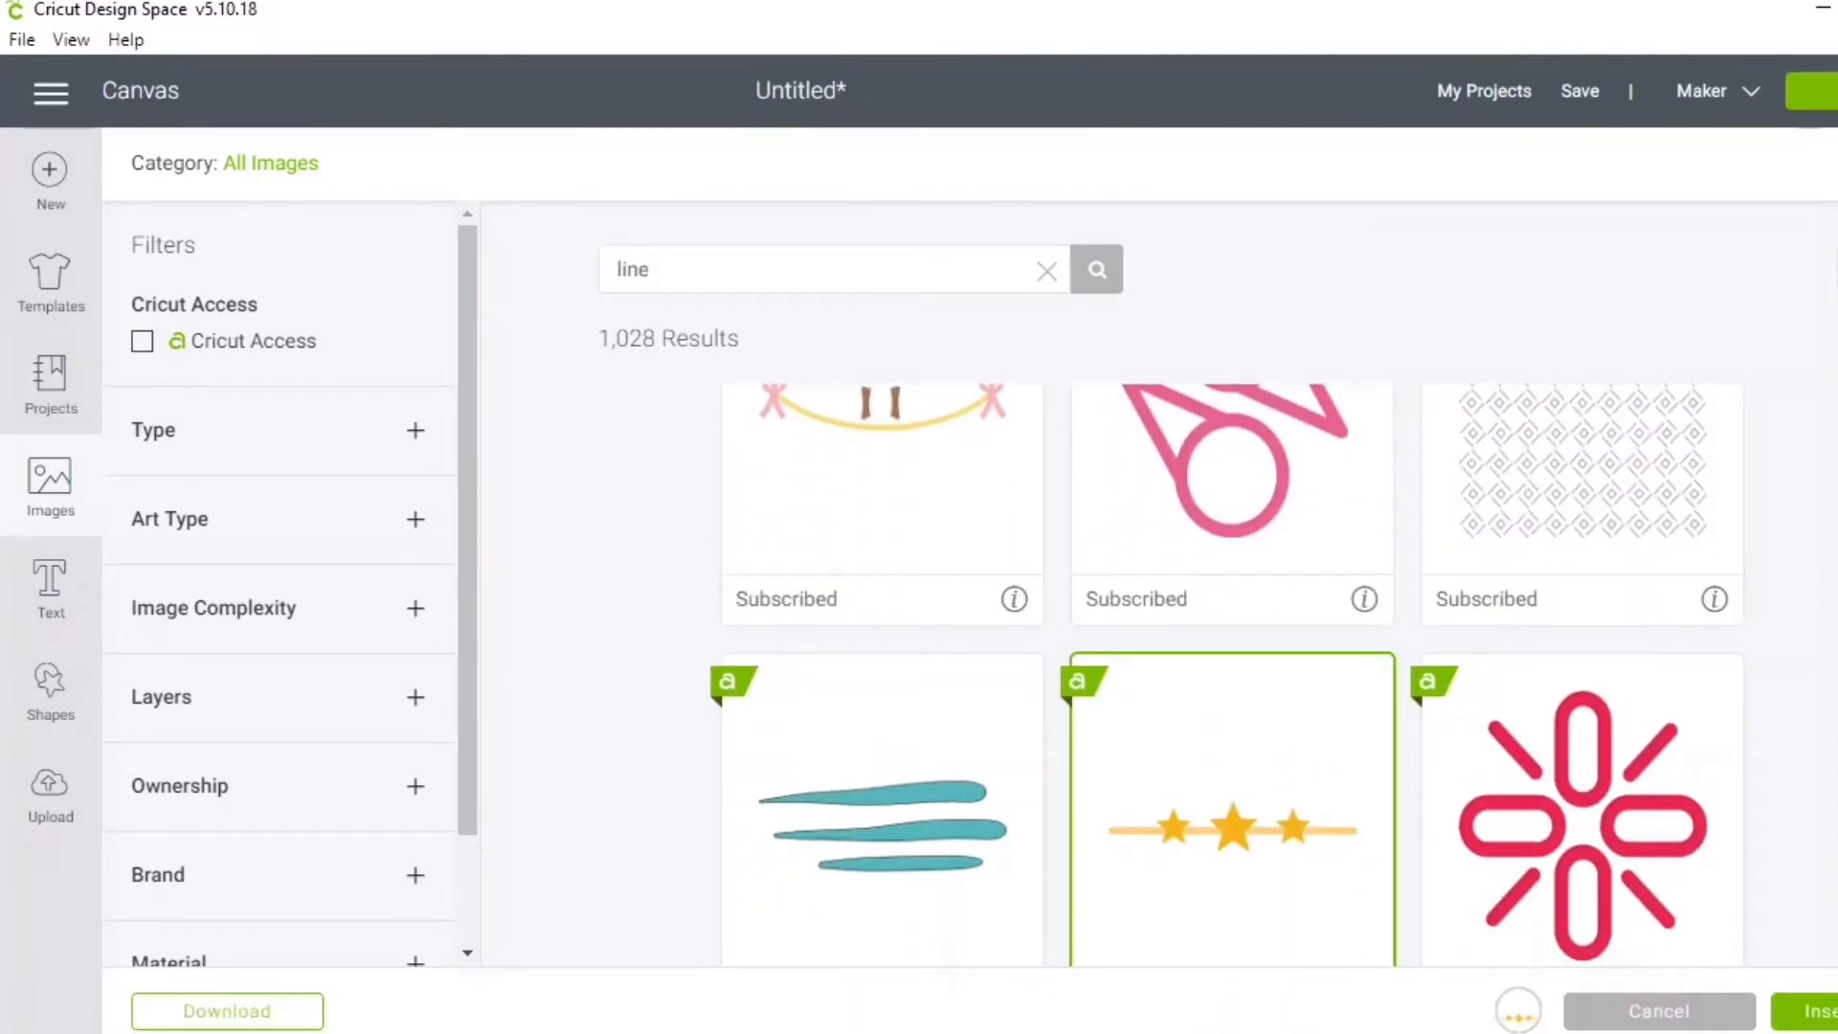
{"action": "left_click", "coordinate": [1807, 1011]}
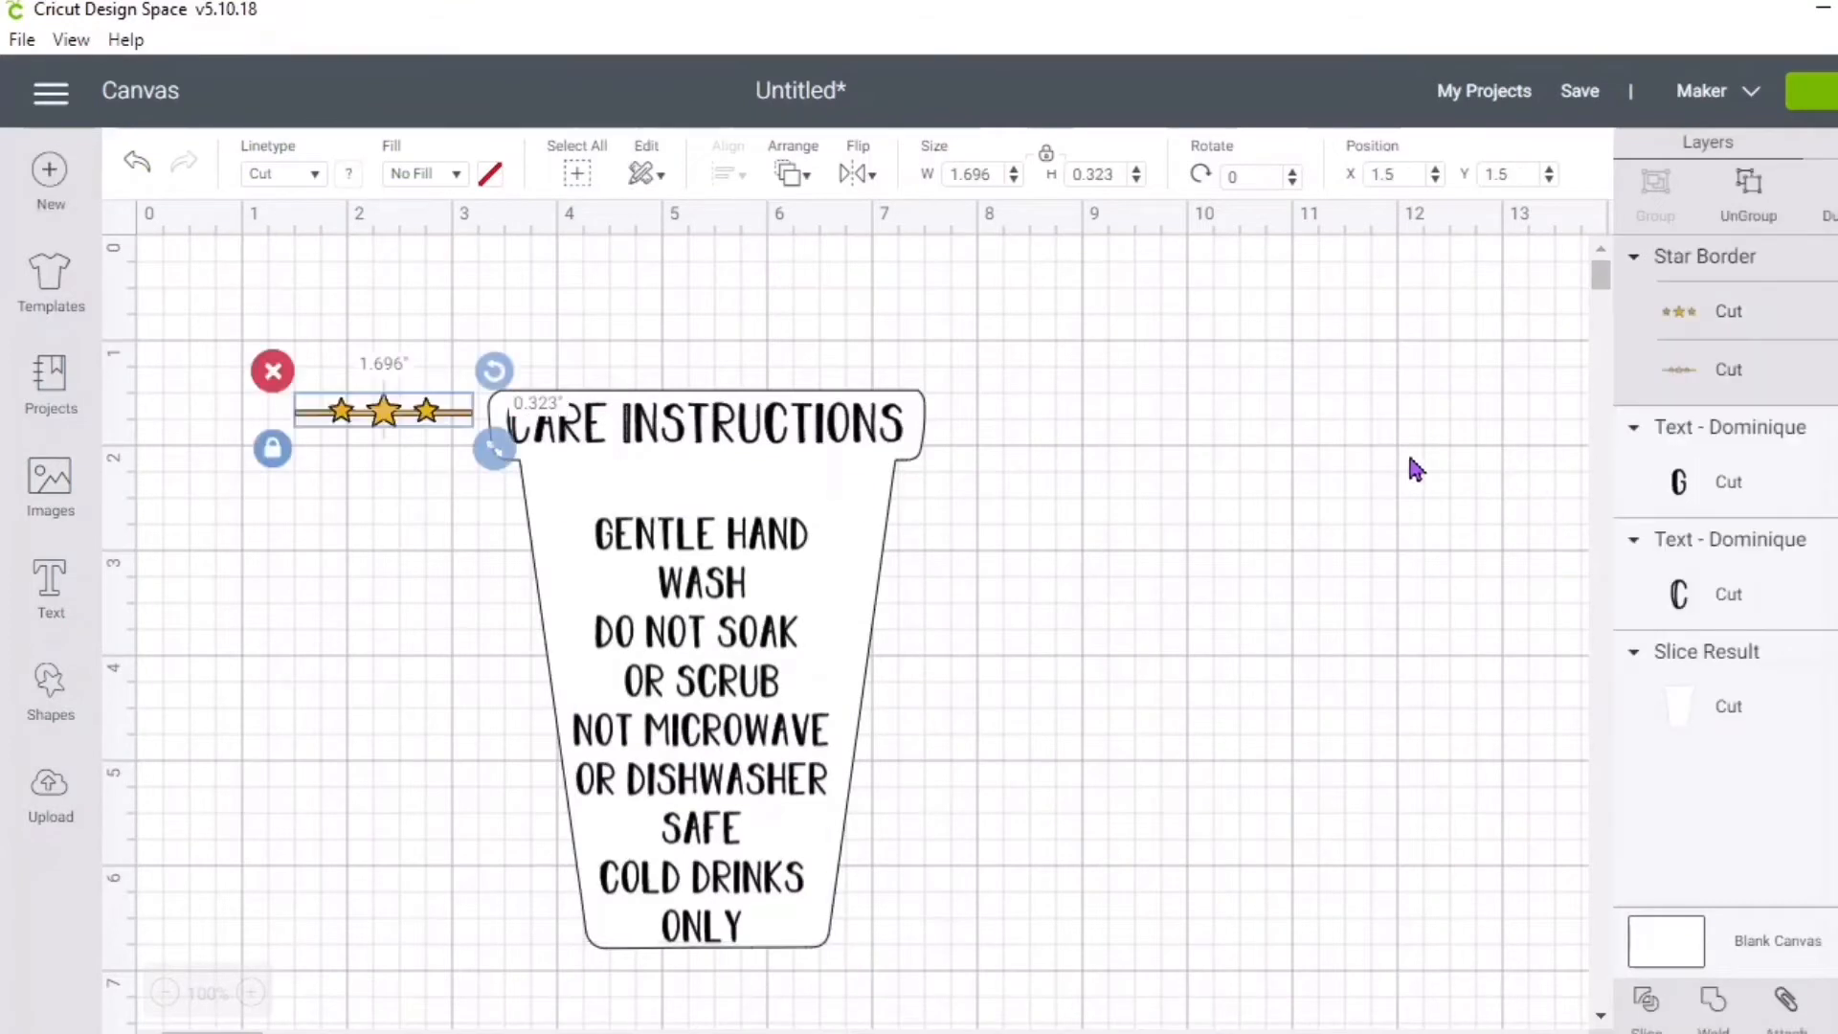
Enlarge the star border to about 2.2 inches wide between the title and instruction text, and delete its line layer.
{"action": "left_click_drag", "start_coordinate": [433, 435], "coordinate": [812, 546]}
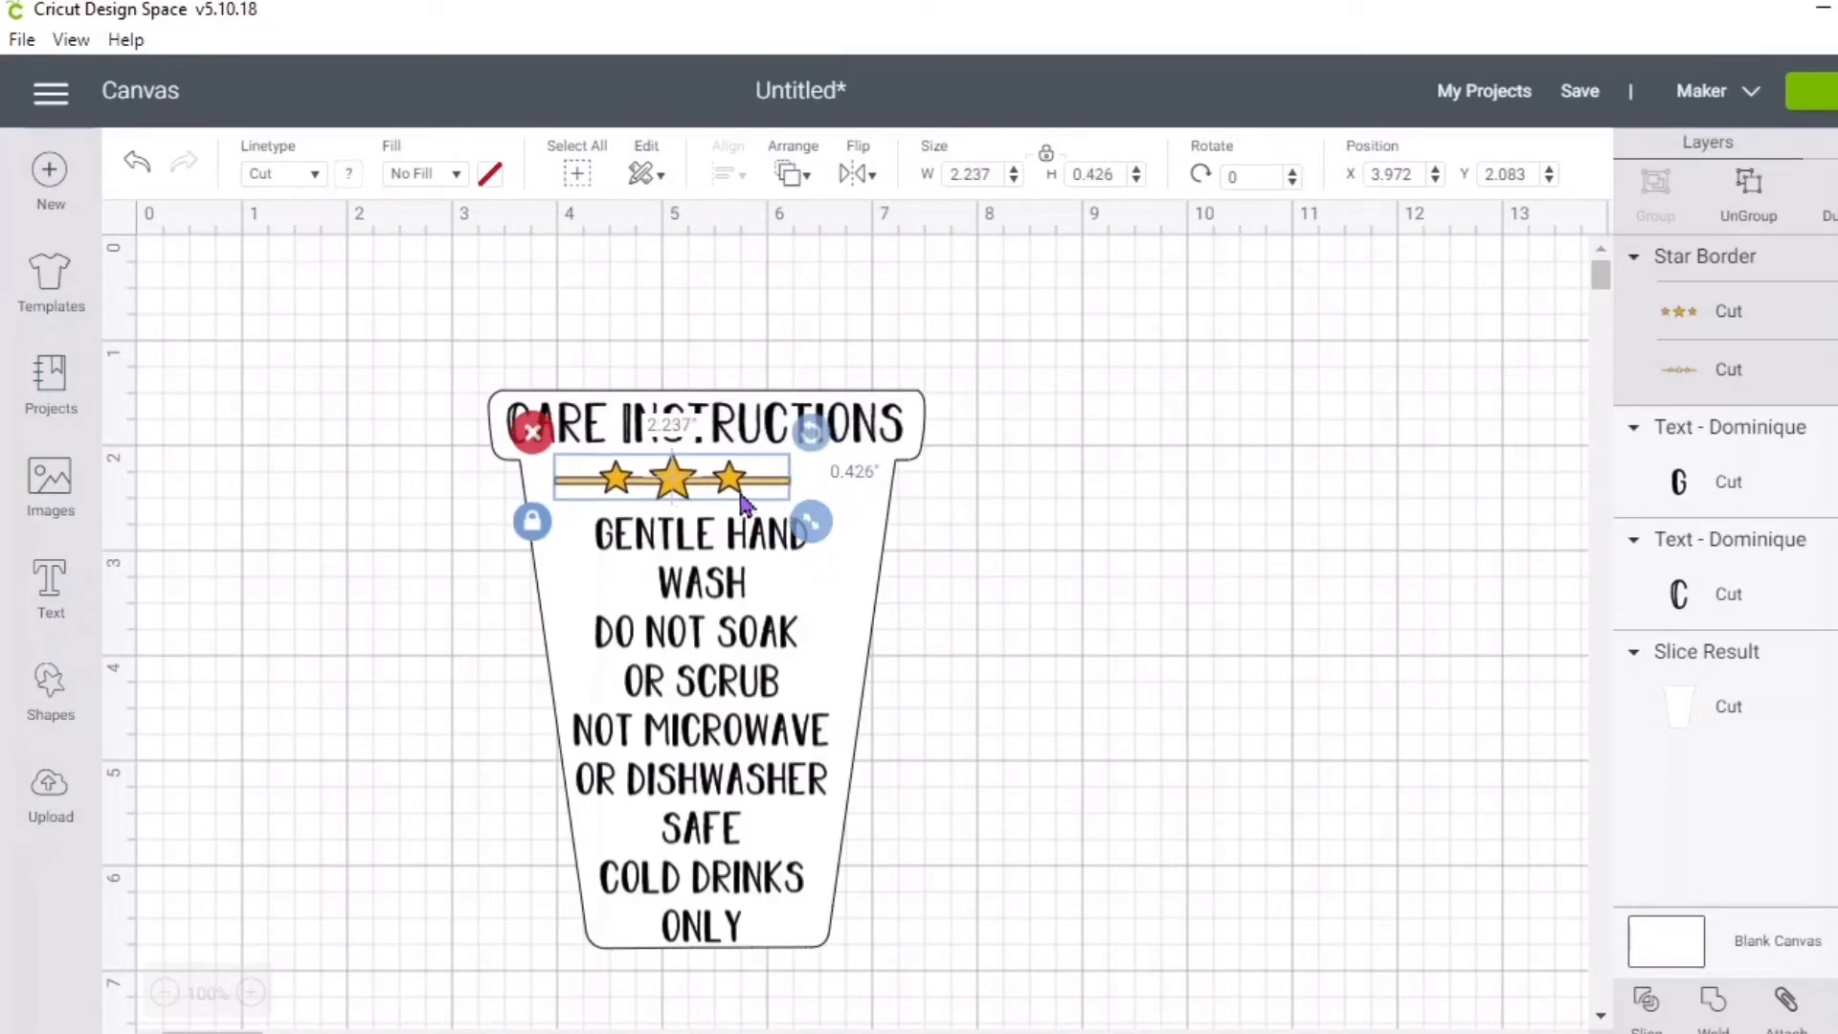
{"action": "left_click_drag", "start_coordinate": [734, 472], "coordinate": [756, 478]}
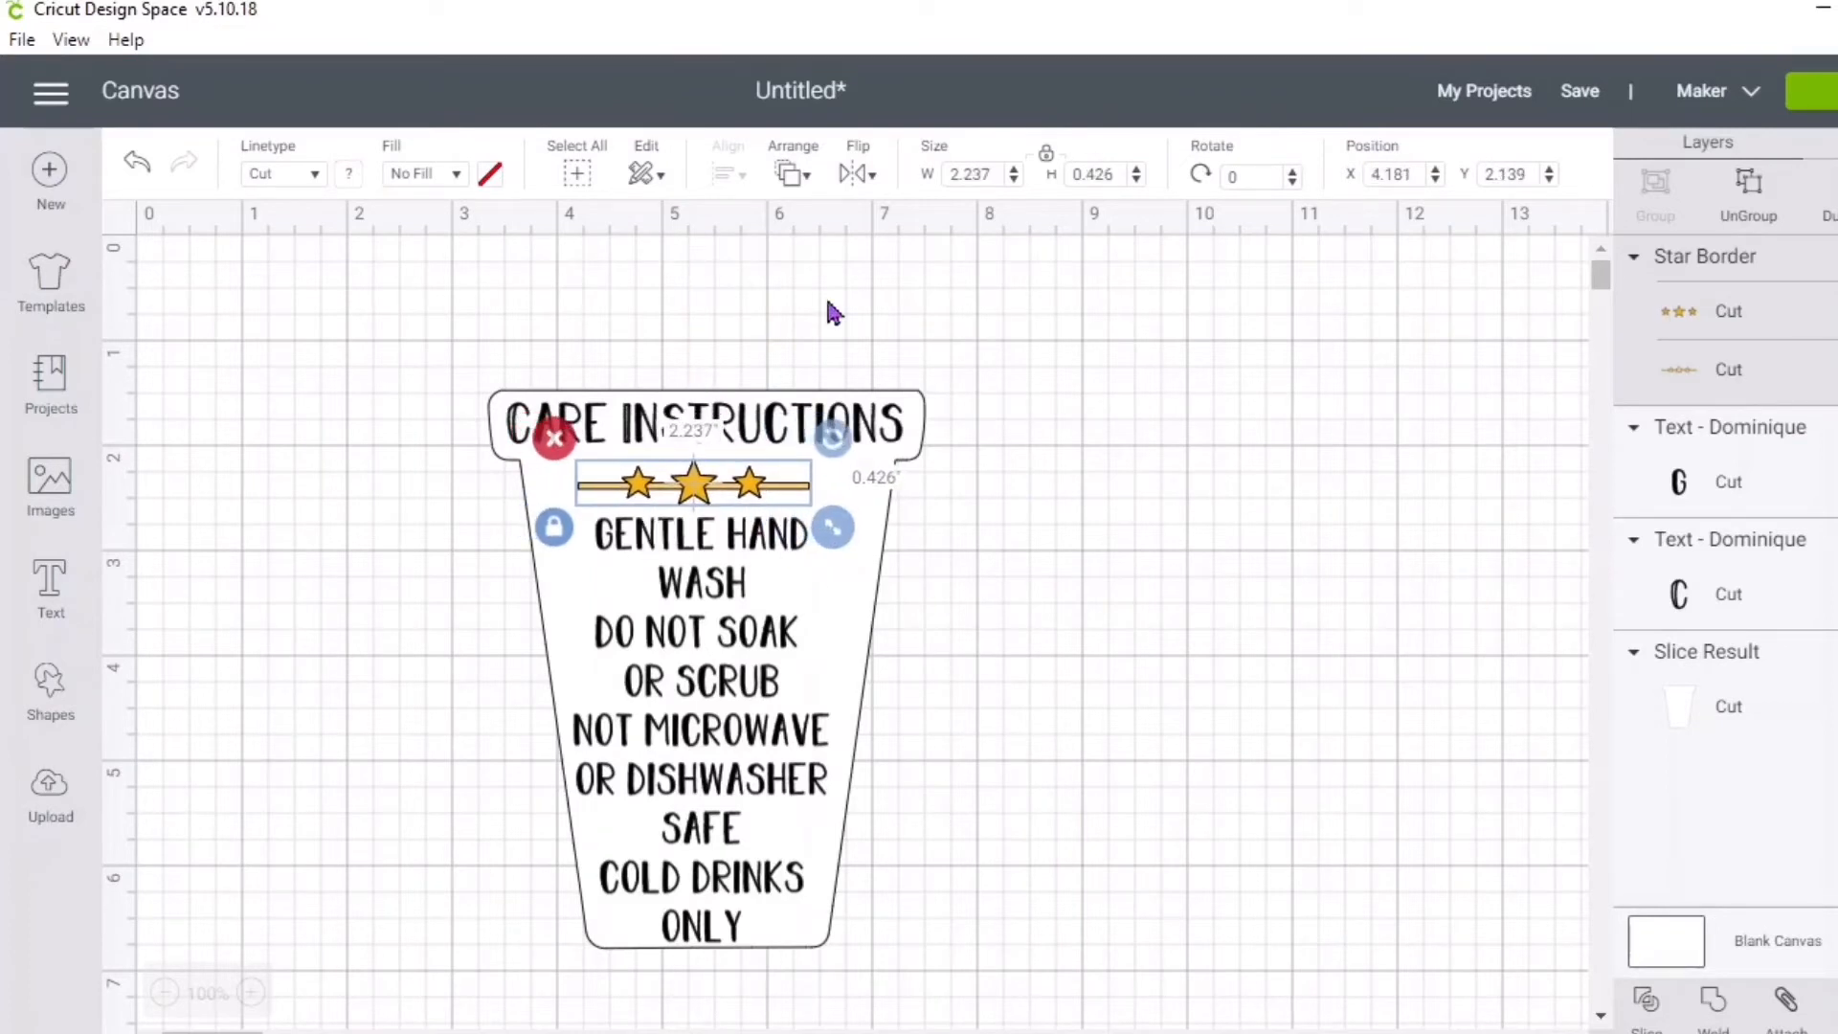
{"action": "left_click", "coordinate": [1797, 378]}
{"action": "key", "text": "Delete"}
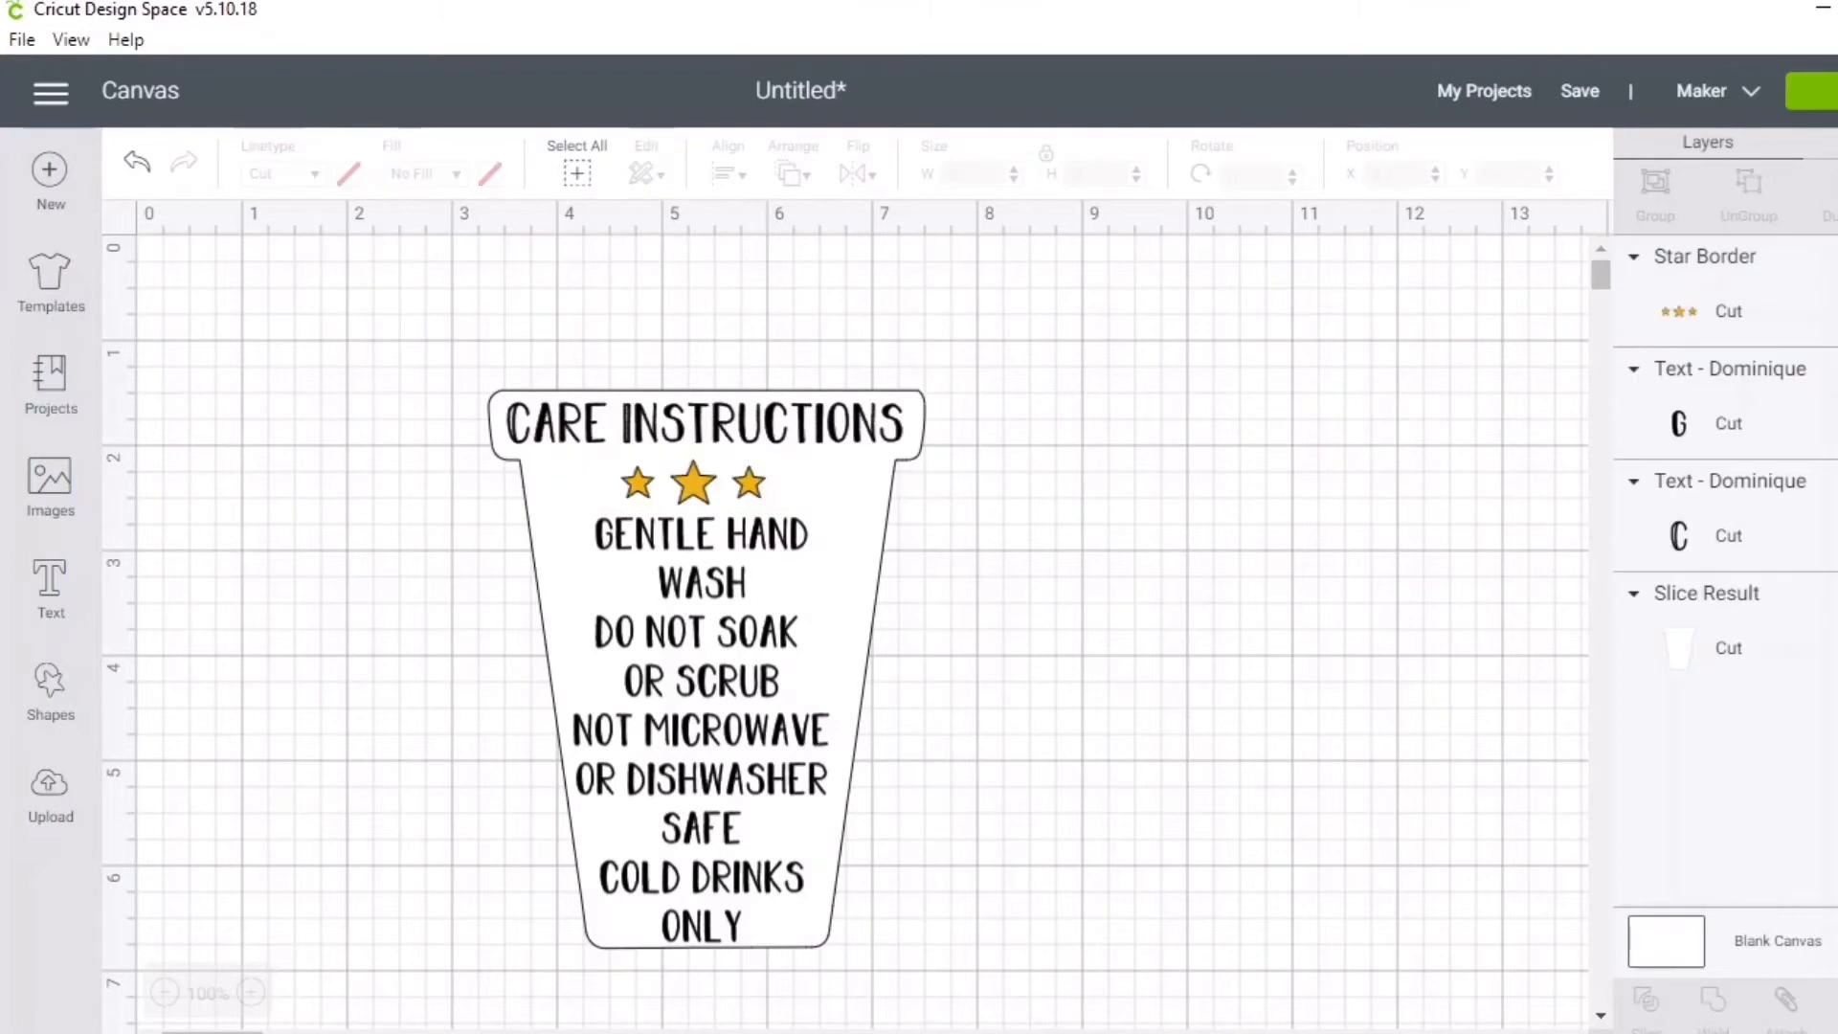
Recolor the three stars purple and select all parts of the cup design.
{"action": "left_click", "coordinate": [1742, 276]}
{"action": "left_click", "coordinate": [350, 174]}
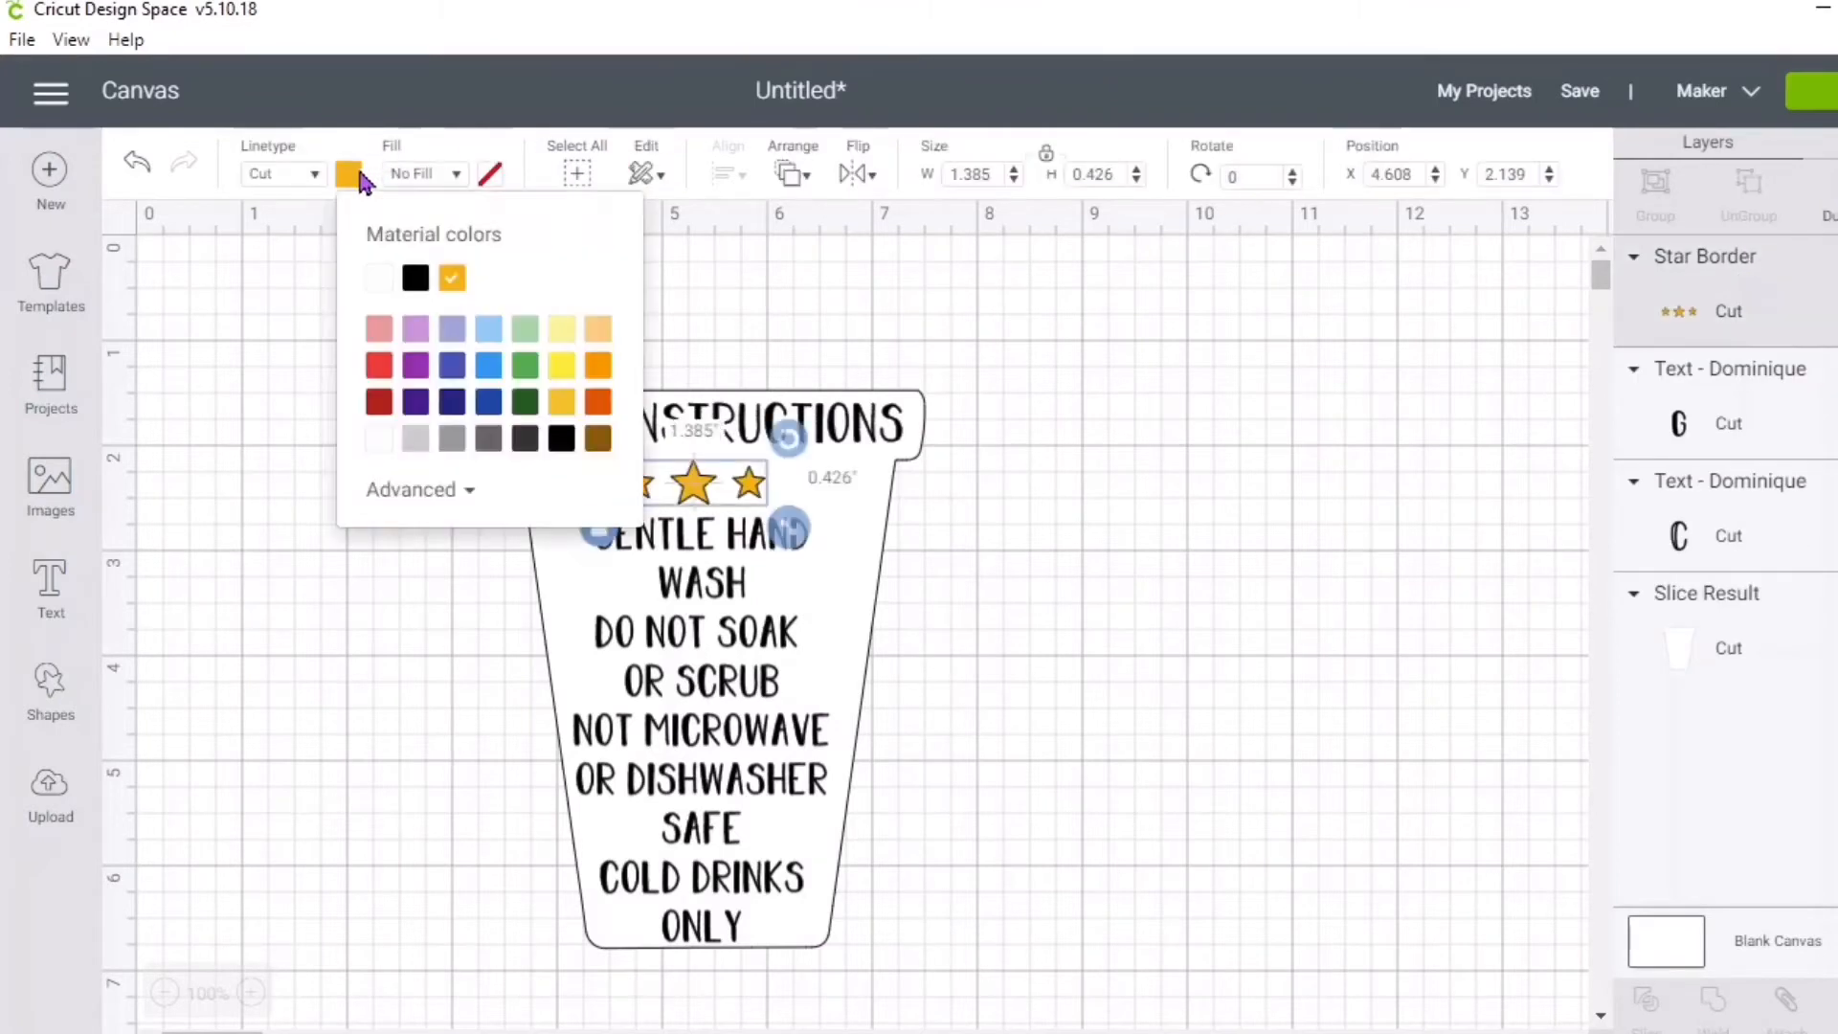
{"action": "left_click", "coordinate": [418, 368]}
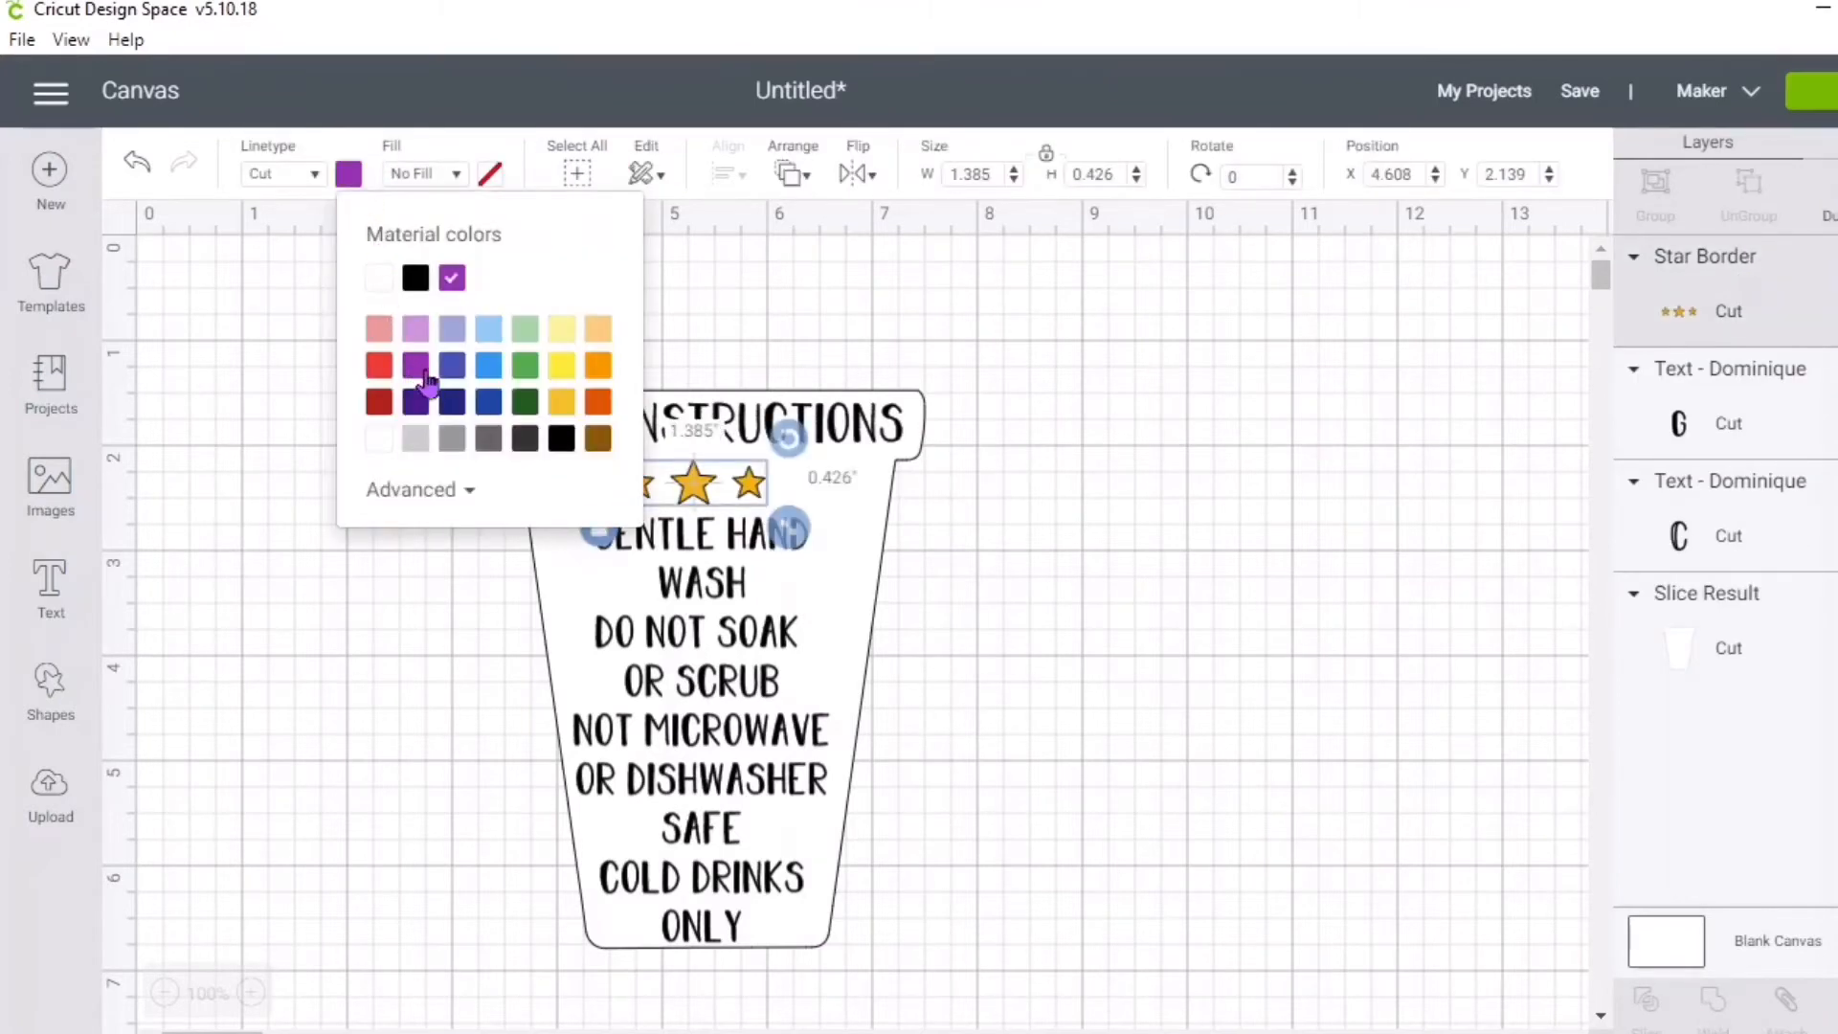
{"action": "left_click", "coordinate": [1036, 576]}
{"action": "left_click_drag", "start_coordinate": [682, 279], "coordinate": [680, 1020]}
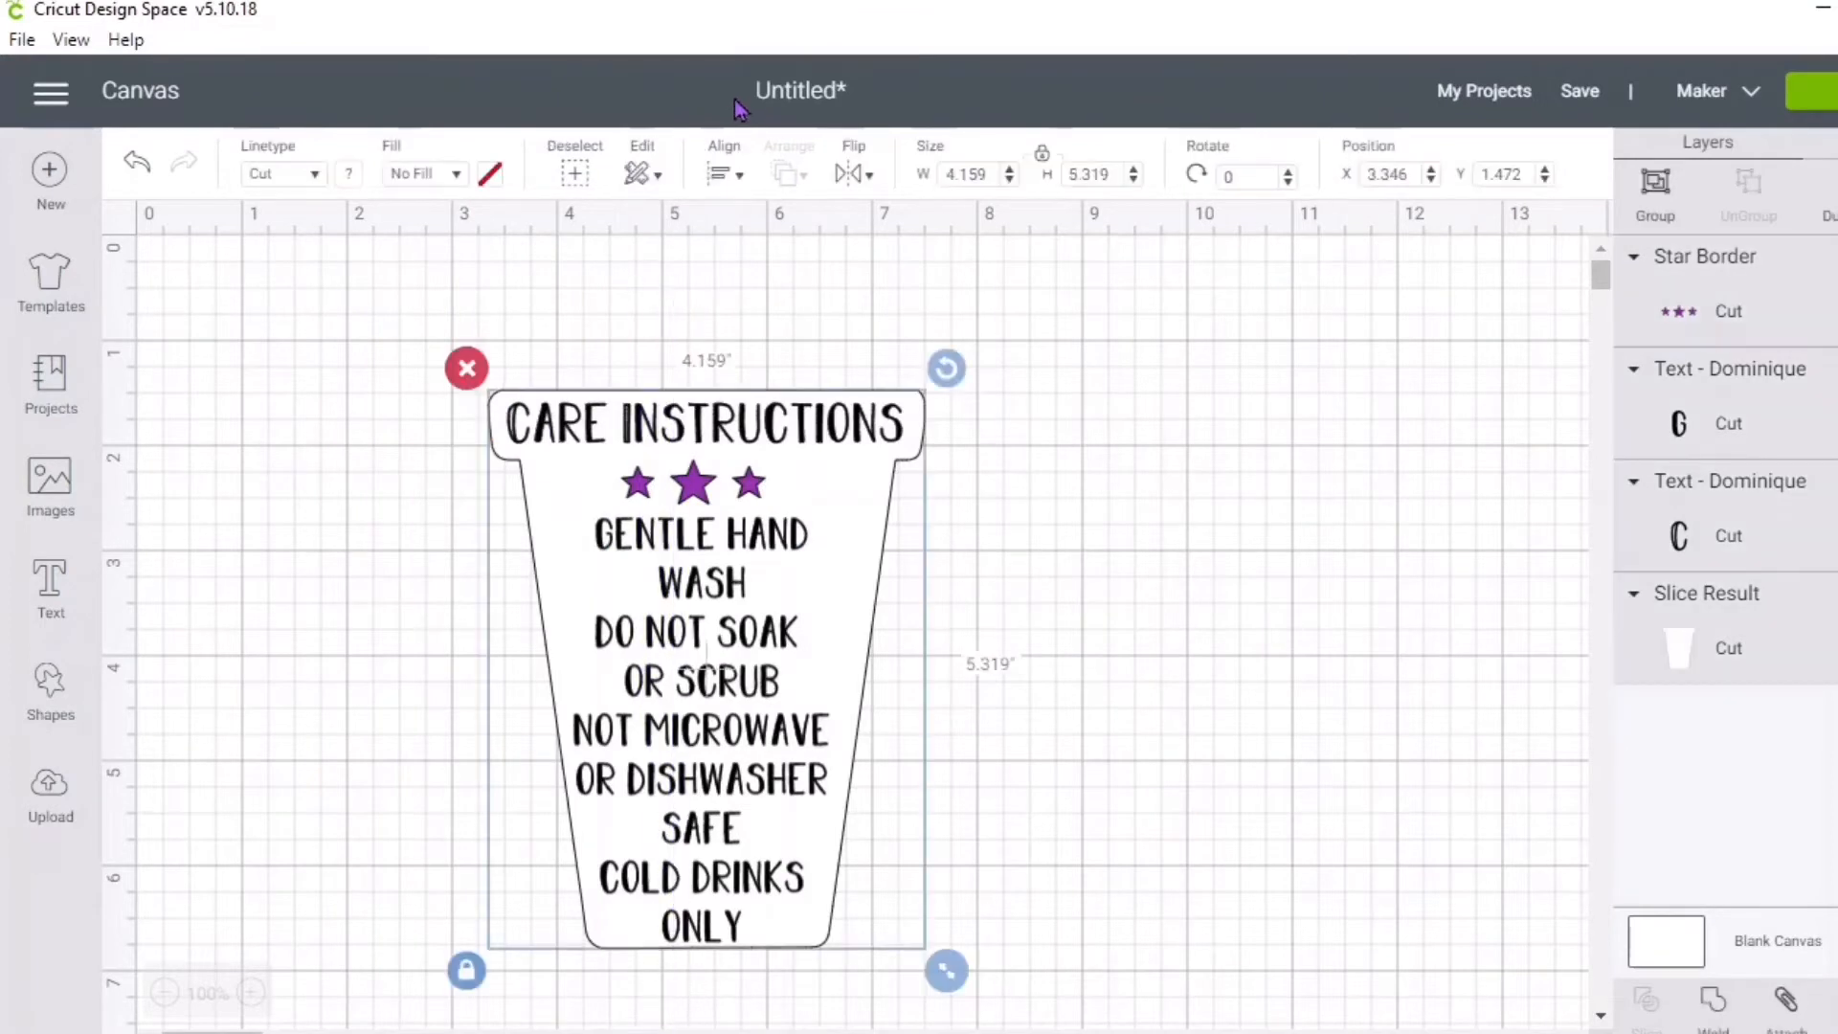
Center the title, stars, instruction text and cup horizontally on one another.
{"action": "left_click", "coordinate": [729, 174]}
{"action": "left_click", "coordinate": [807, 318]}
{"action": "left_click", "coordinate": [1127, 583]}
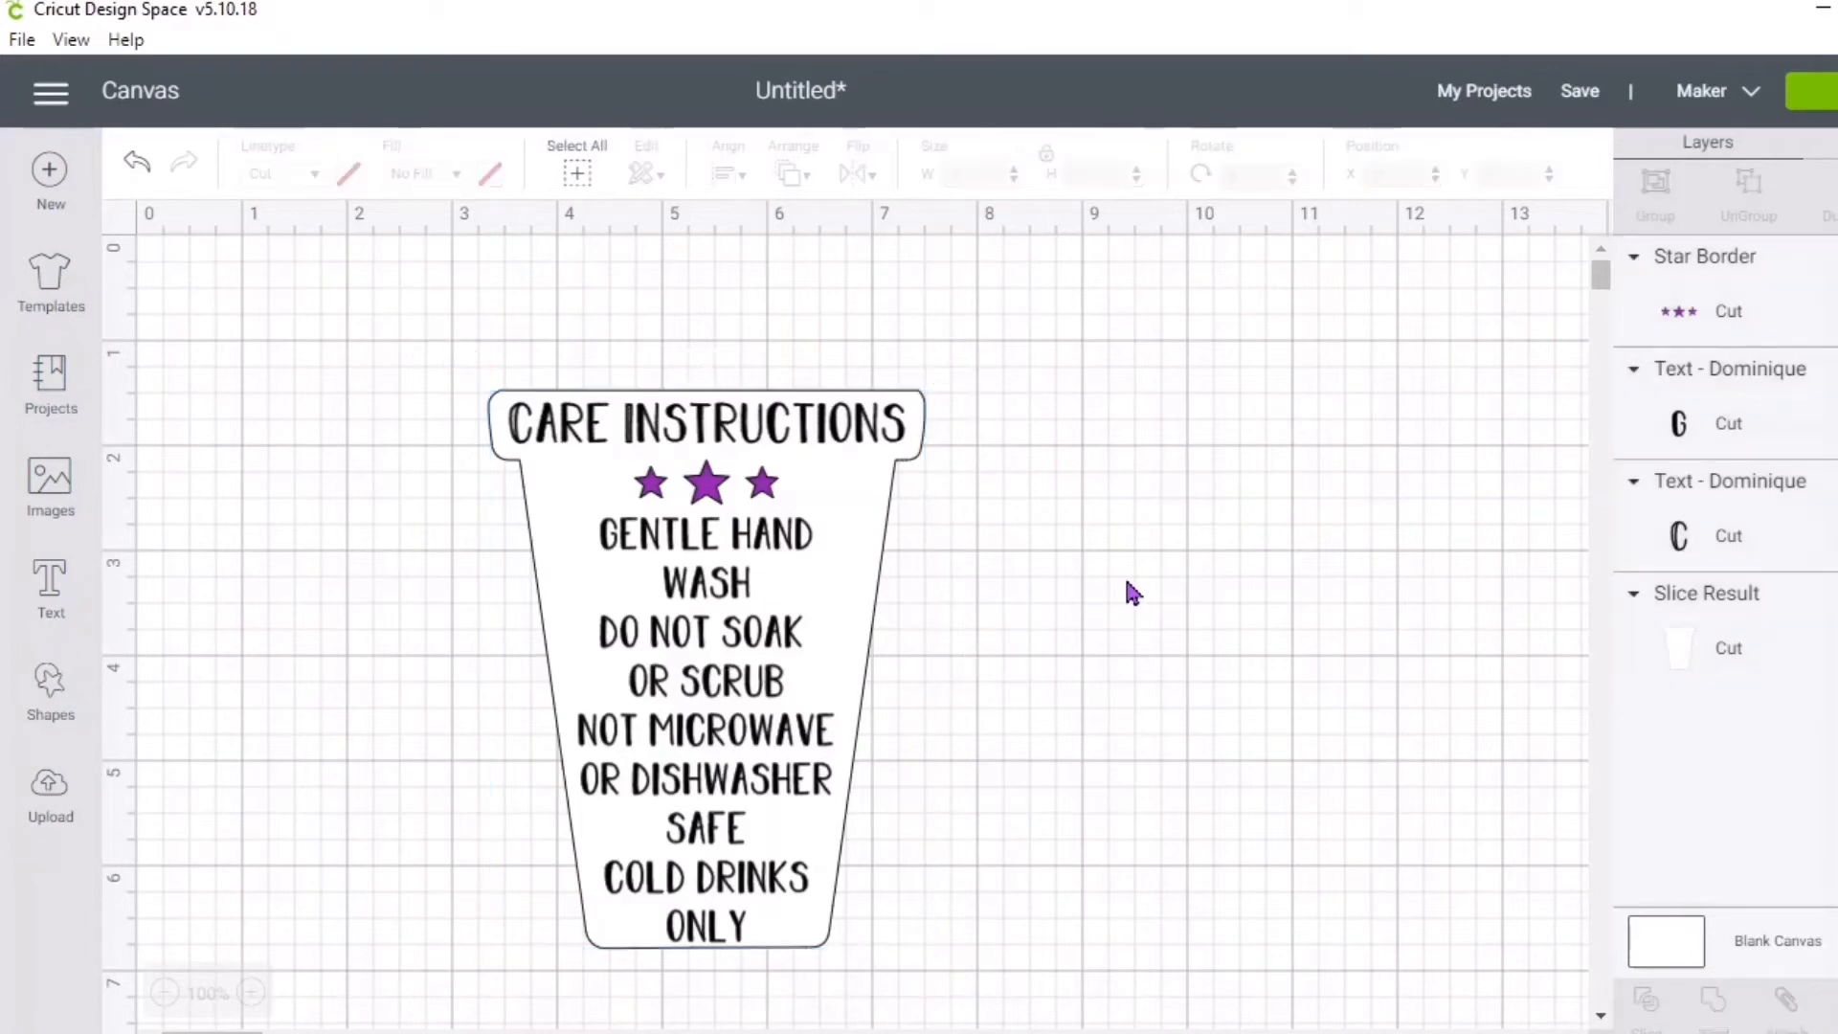
Nudge the three stars slightly upward and center all parts of the cup design horizontally again.
{"action": "left_click", "coordinate": [766, 498]}
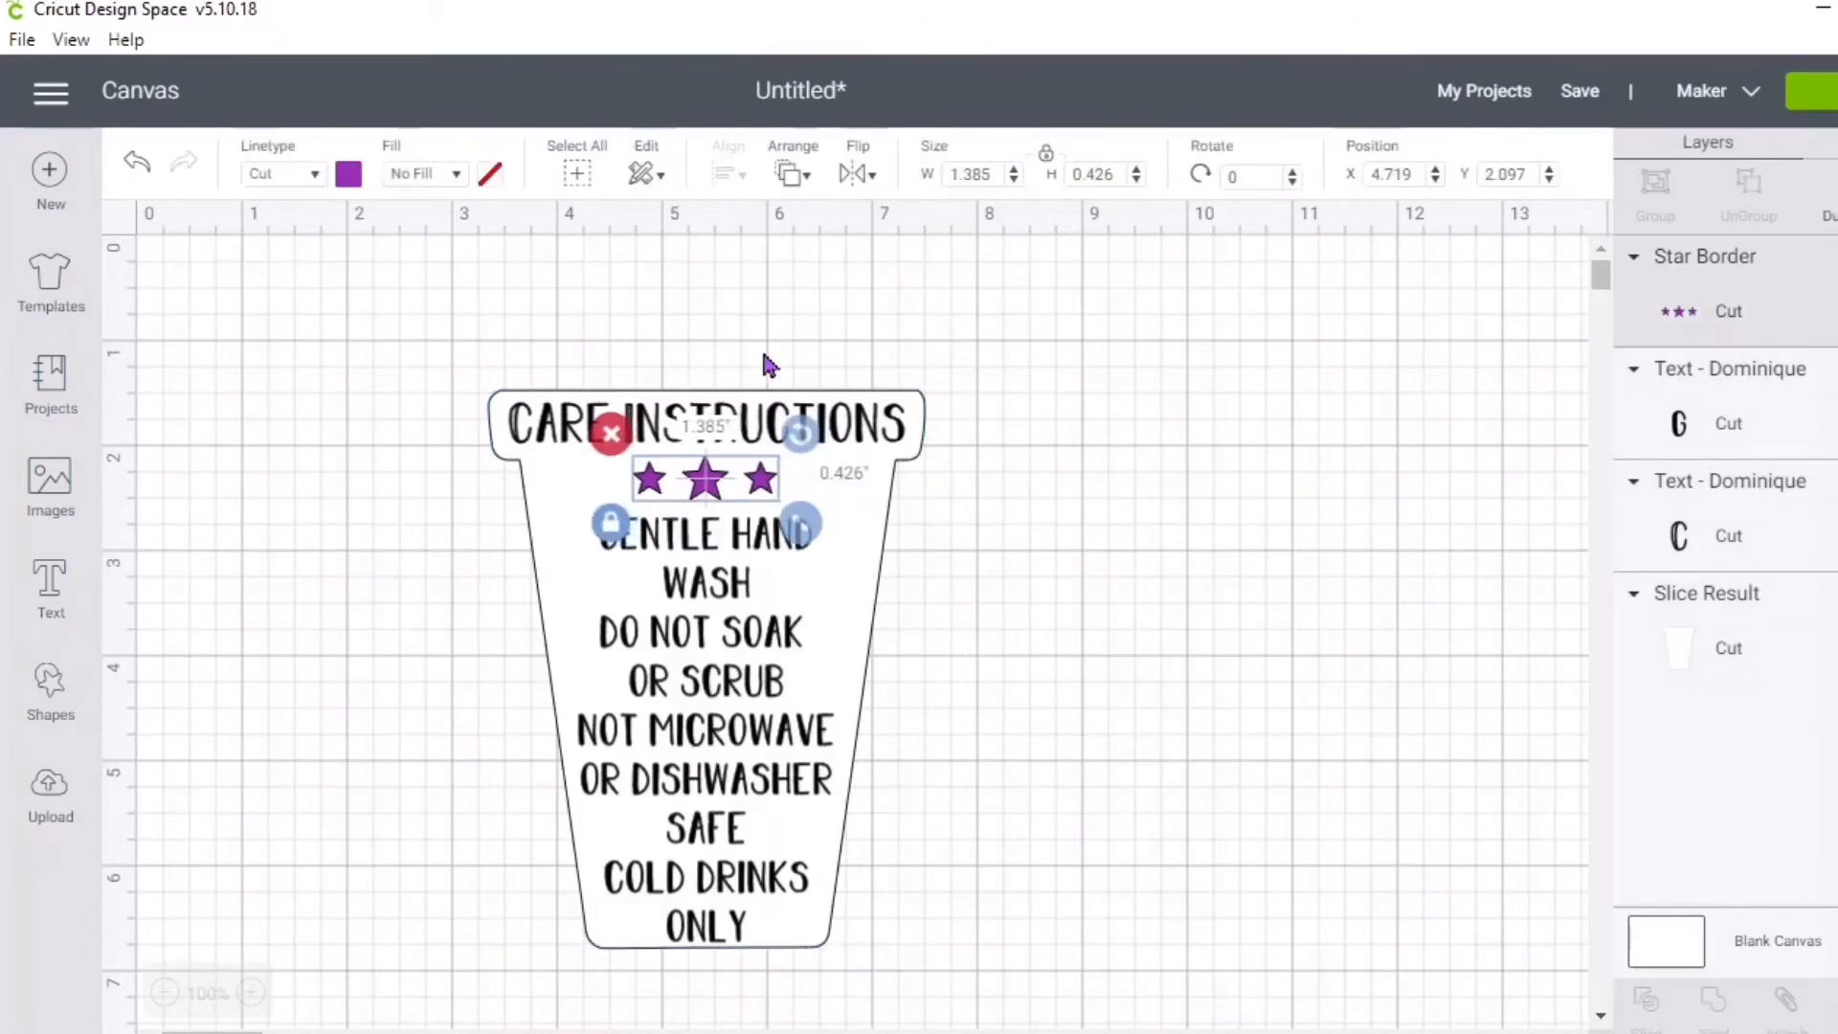
{"action": "left_click_drag", "start_coordinate": [755, 320], "coordinate": [715, 737]}
{"action": "left_click", "coordinate": [724, 173]}
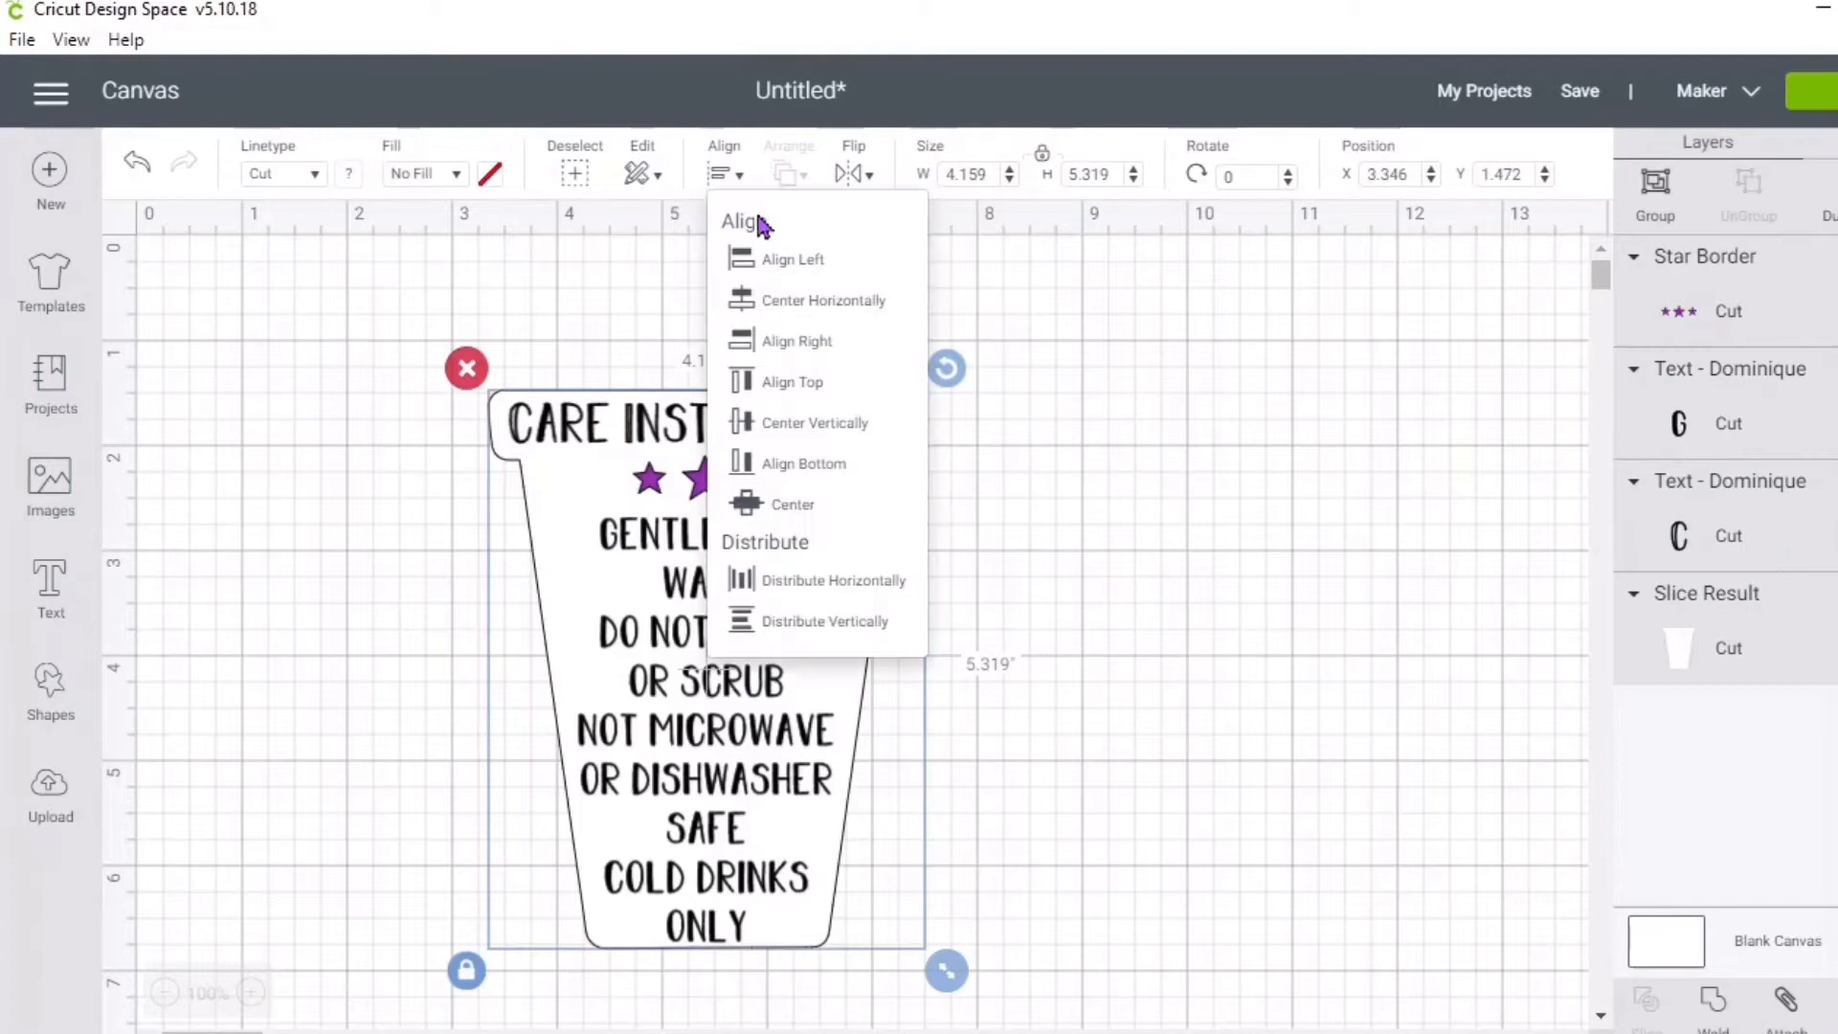
{"action": "left_click", "coordinate": [766, 305]}
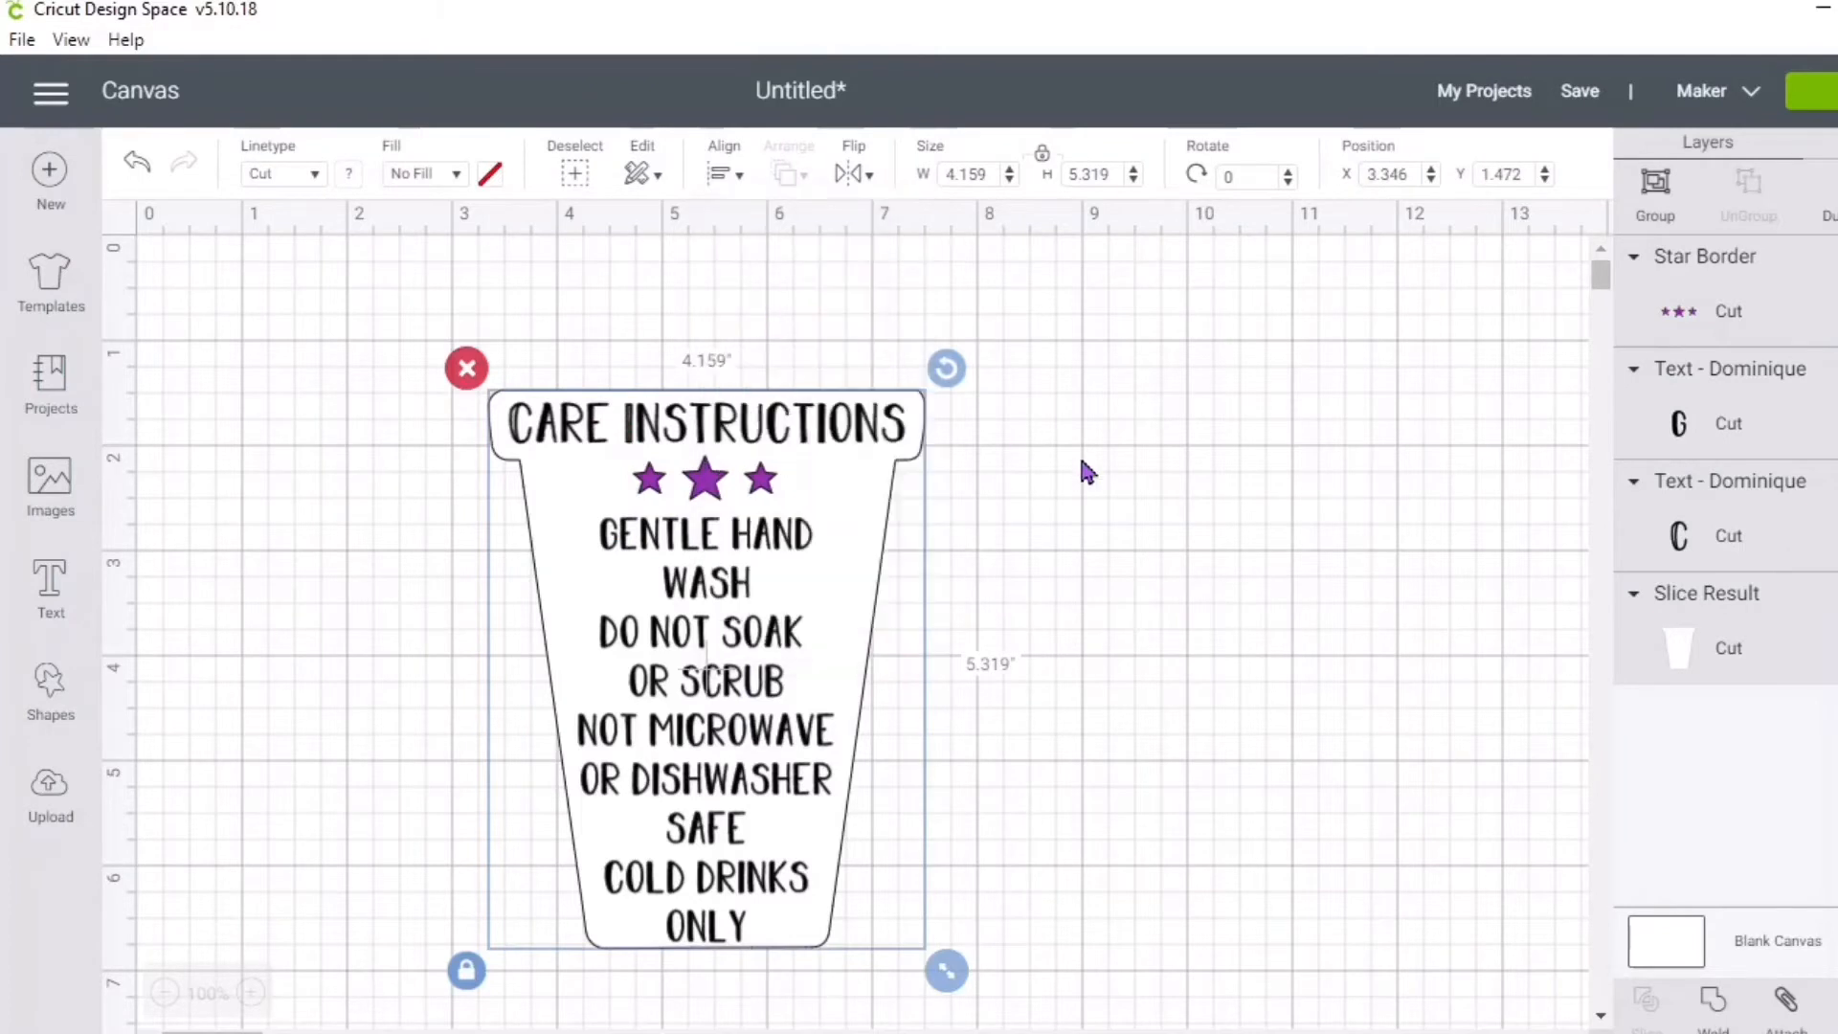
{"action": "left_click", "coordinate": [1213, 579]}
Move the entire cup design down and to the right, leaving free canvas space above the cup.
{"action": "left_click", "coordinate": [852, 682]}
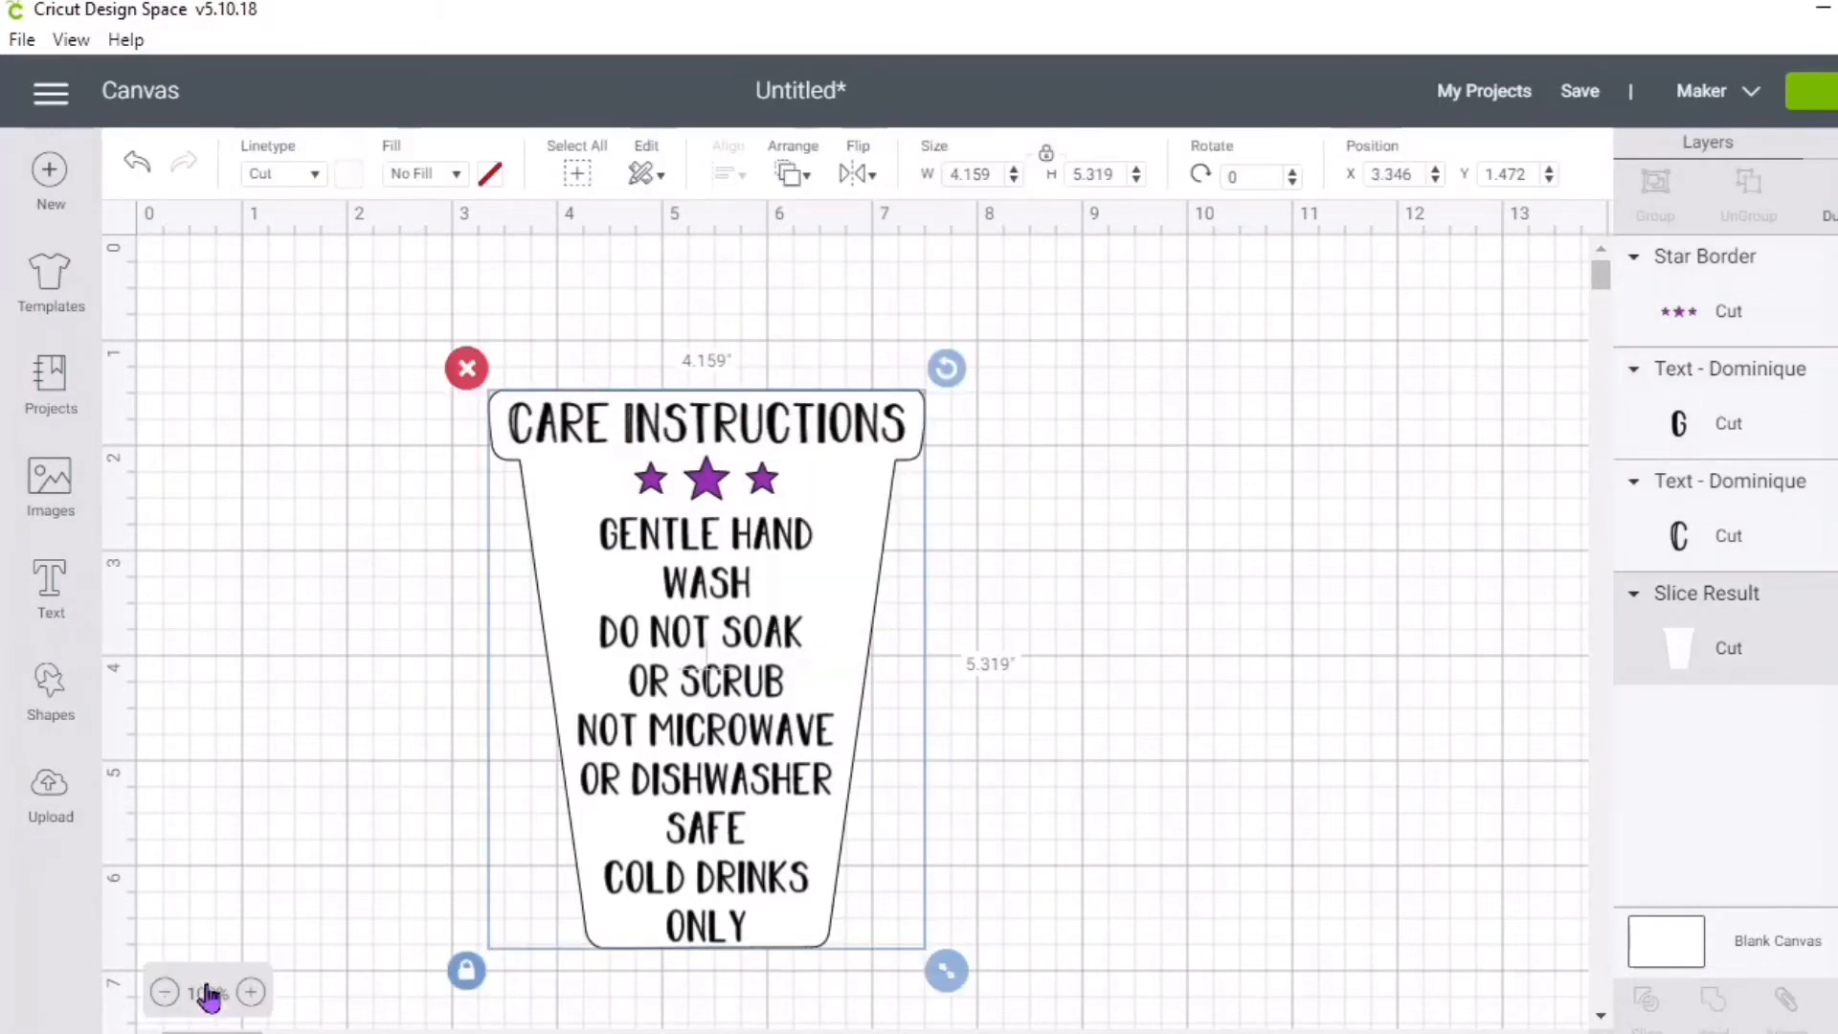
{"action": "left_click", "coordinate": [165, 992]}
{"action": "key", "text": "ctrl+a"}
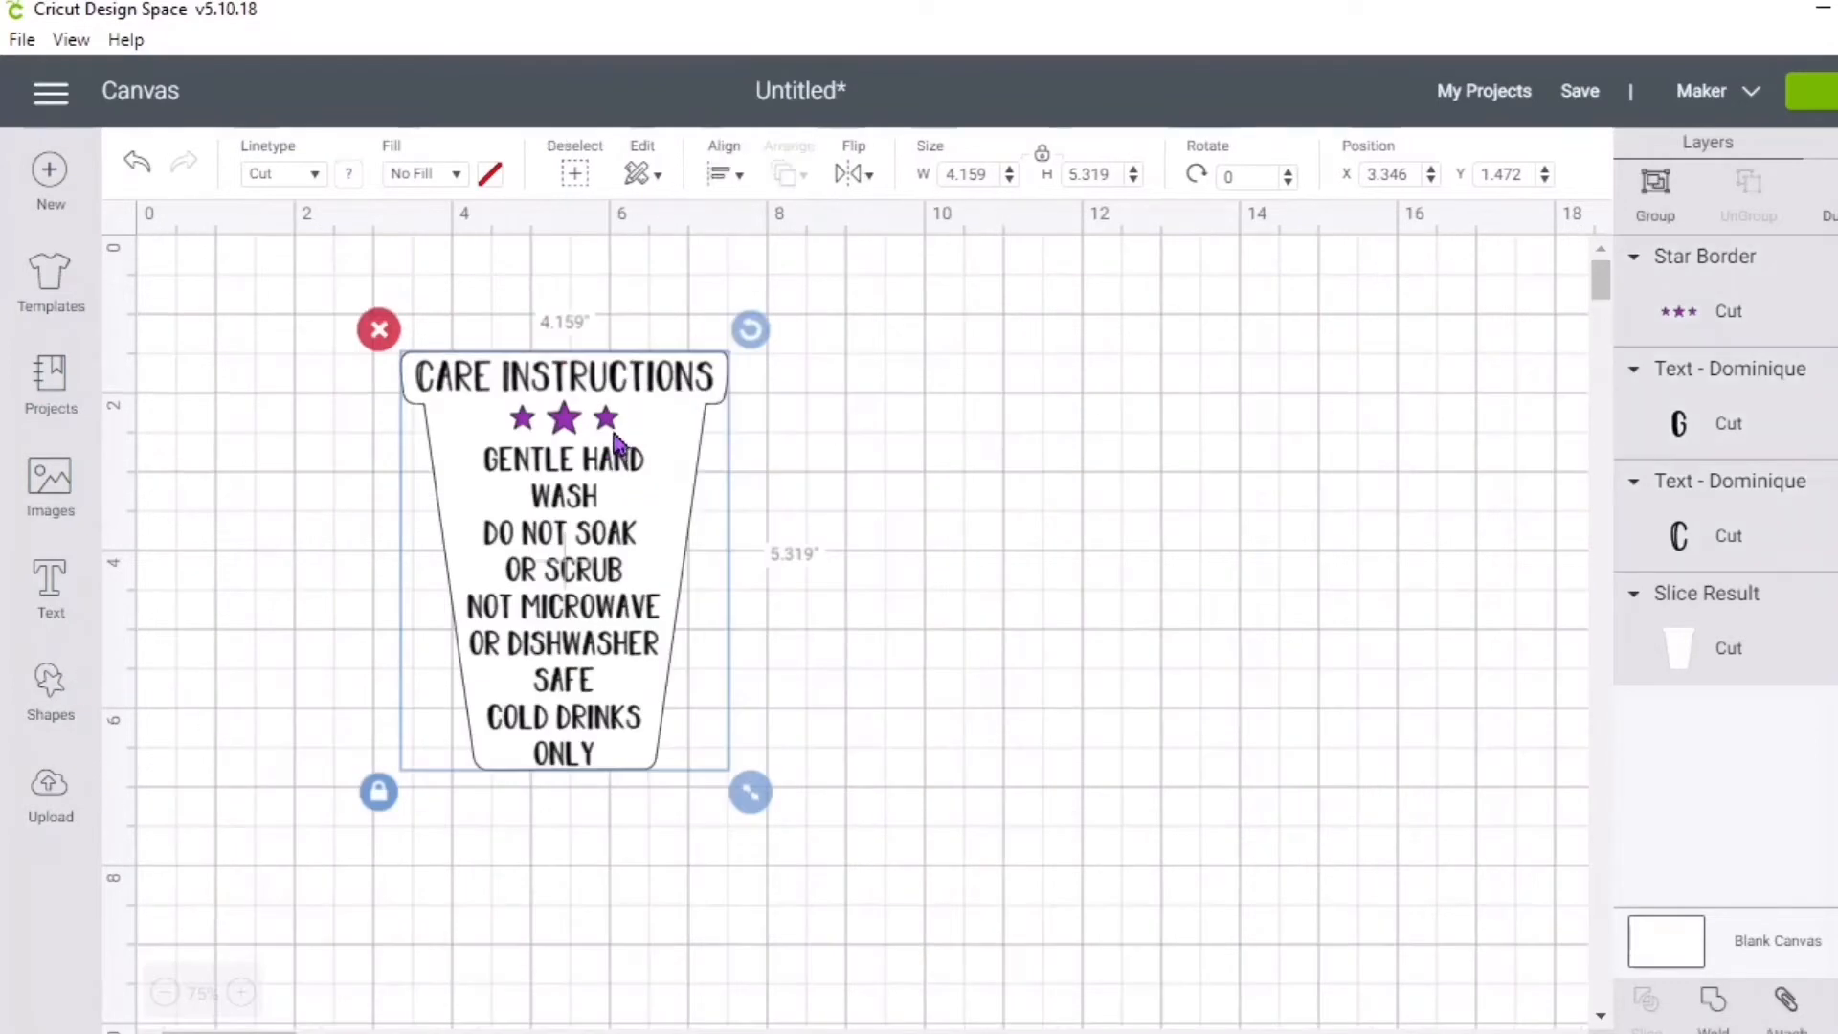
{"action": "left_click_drag", "start_coordinate": [608, 448], "coordinate": [831, 645]}
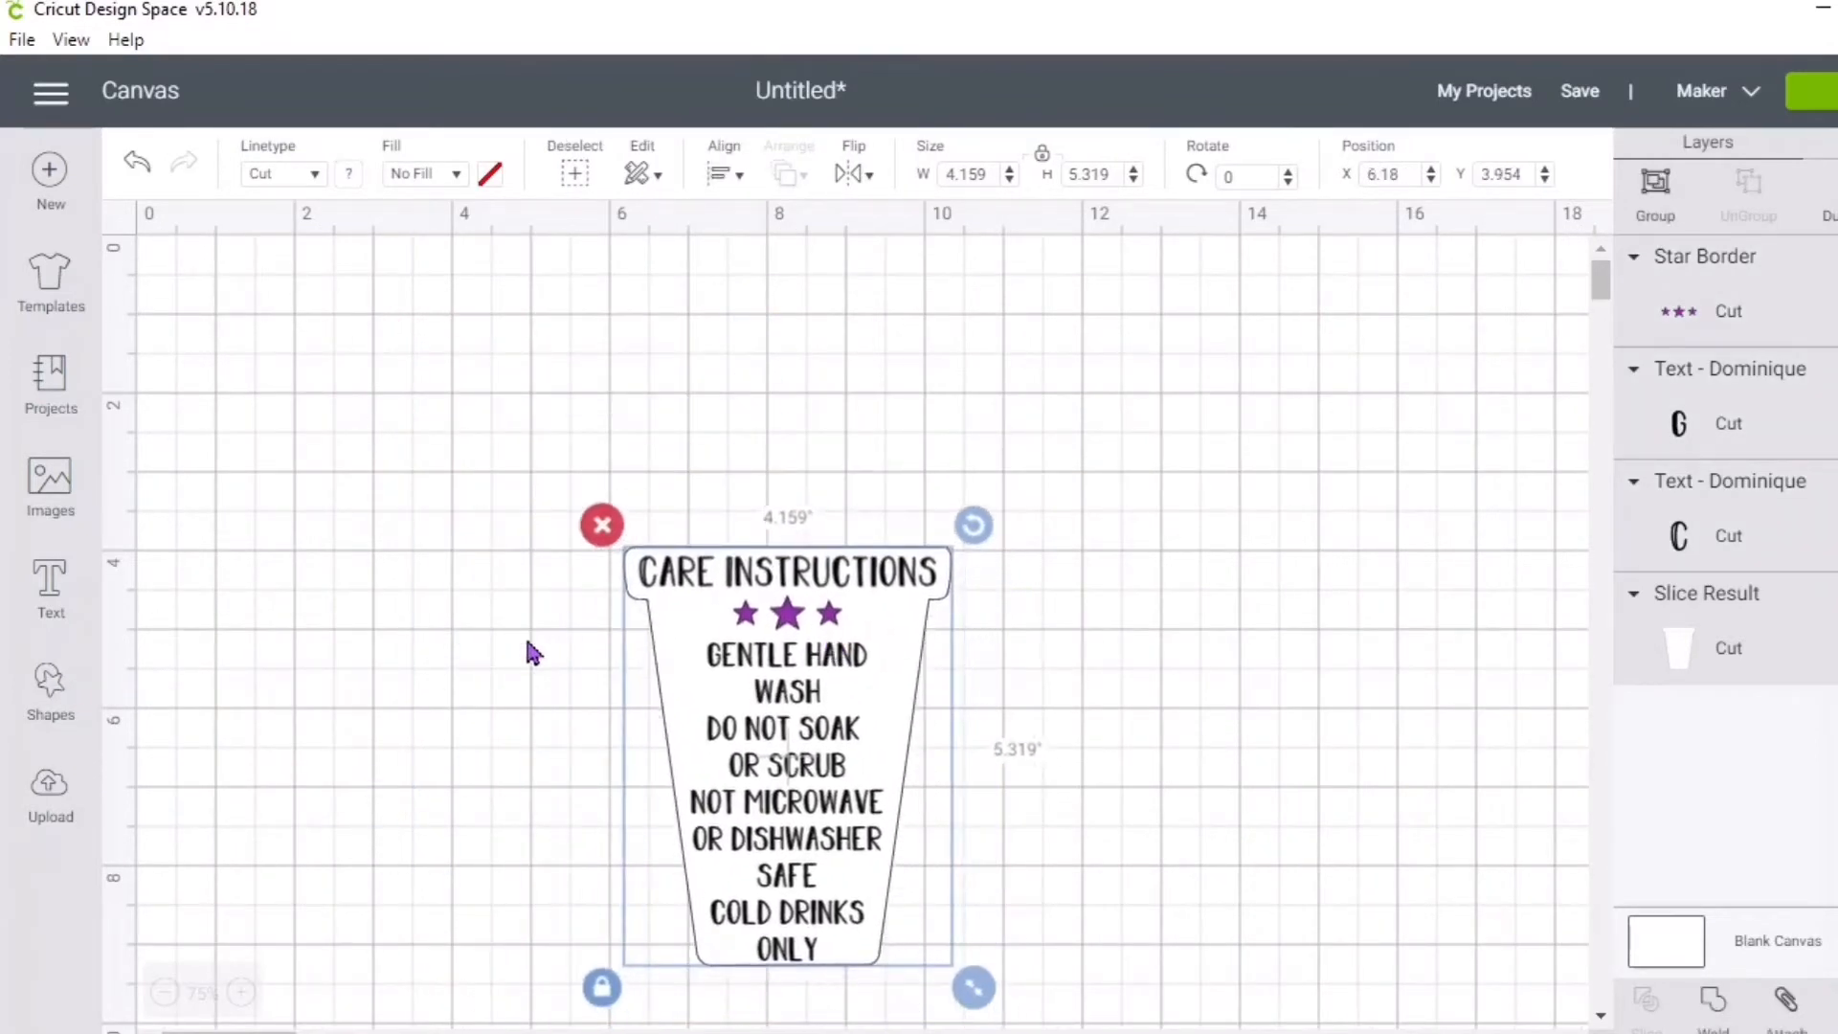
{"action": "left_click", "coordinate": [526, 648]}
Insert a square, reshape it into a straw about 0.3 inches wide and 2 inches tall, and place it overlapping the cup's rim.
{"action": "left_click", "coordinate": [43, 684]}
{"action": "left_click", "coordinate": [172, 488]}
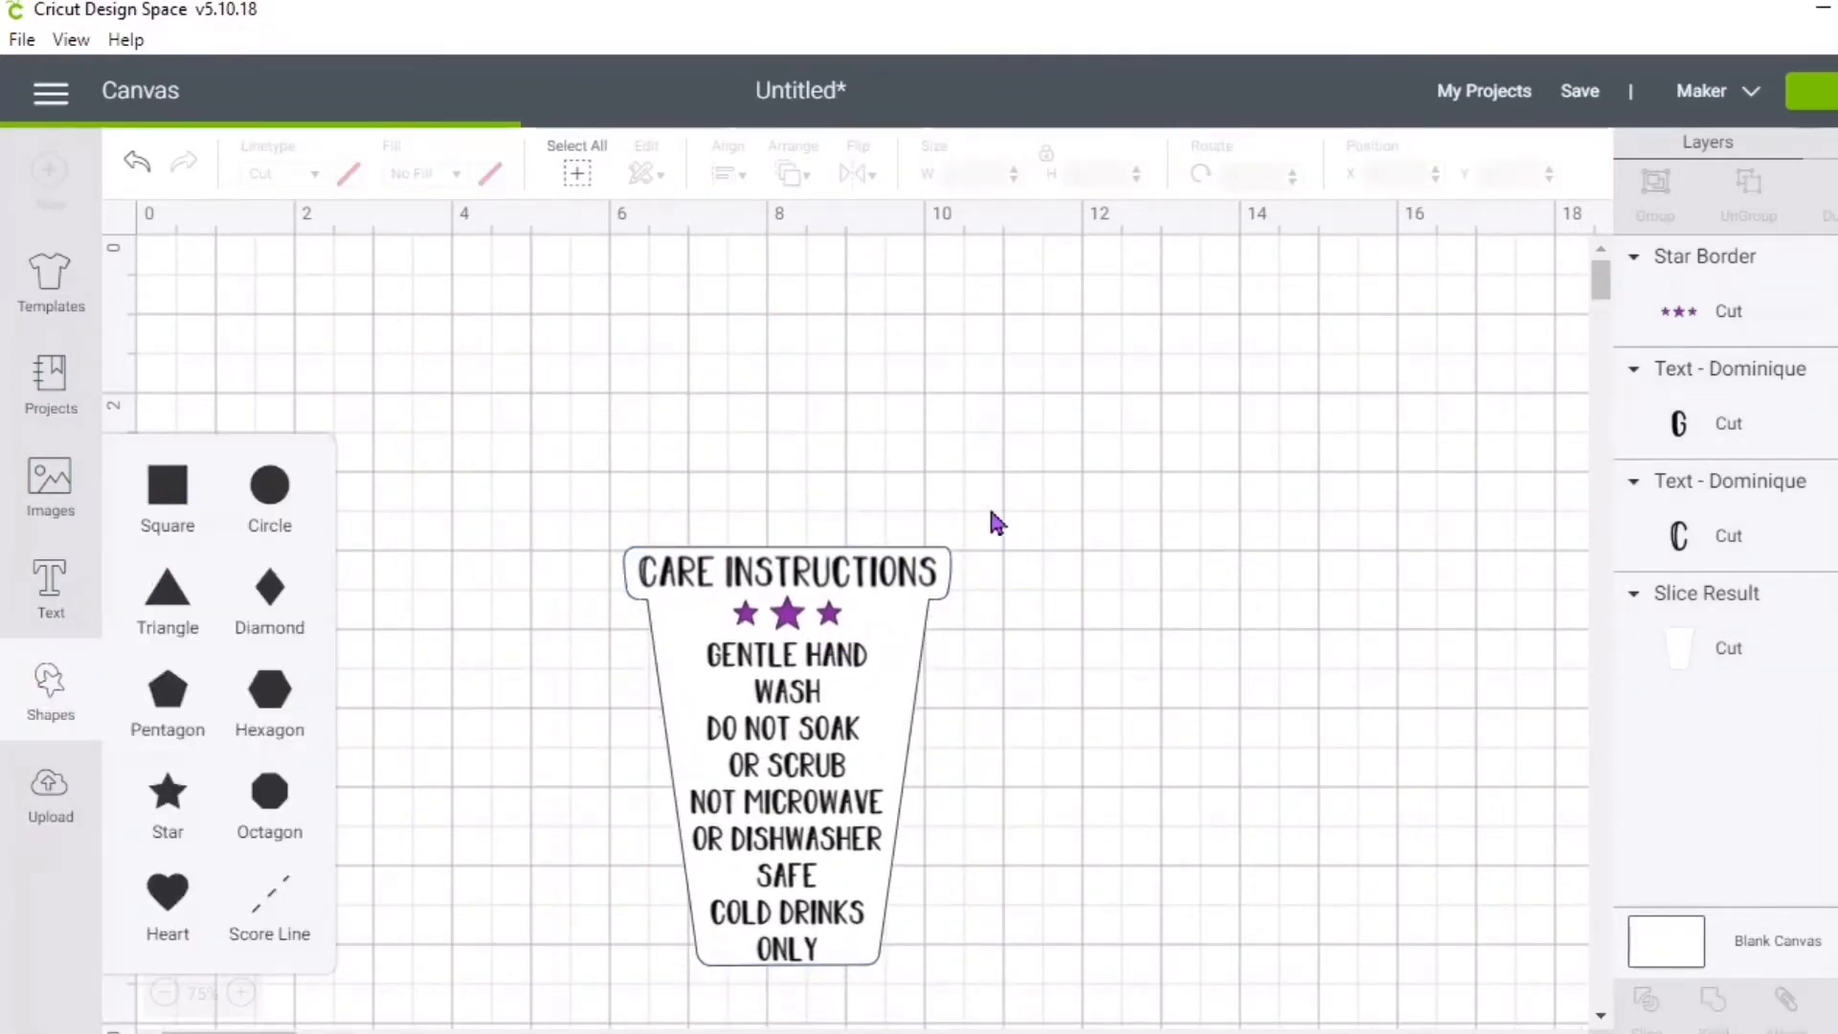
{"action": "left_click_drag", "start_coordinate": [571, 468], "coordinate": [960, 524]}
{"action": "left_click_drag", "start_coordinate": [1024, 720], "coordinate": [809, 627]}
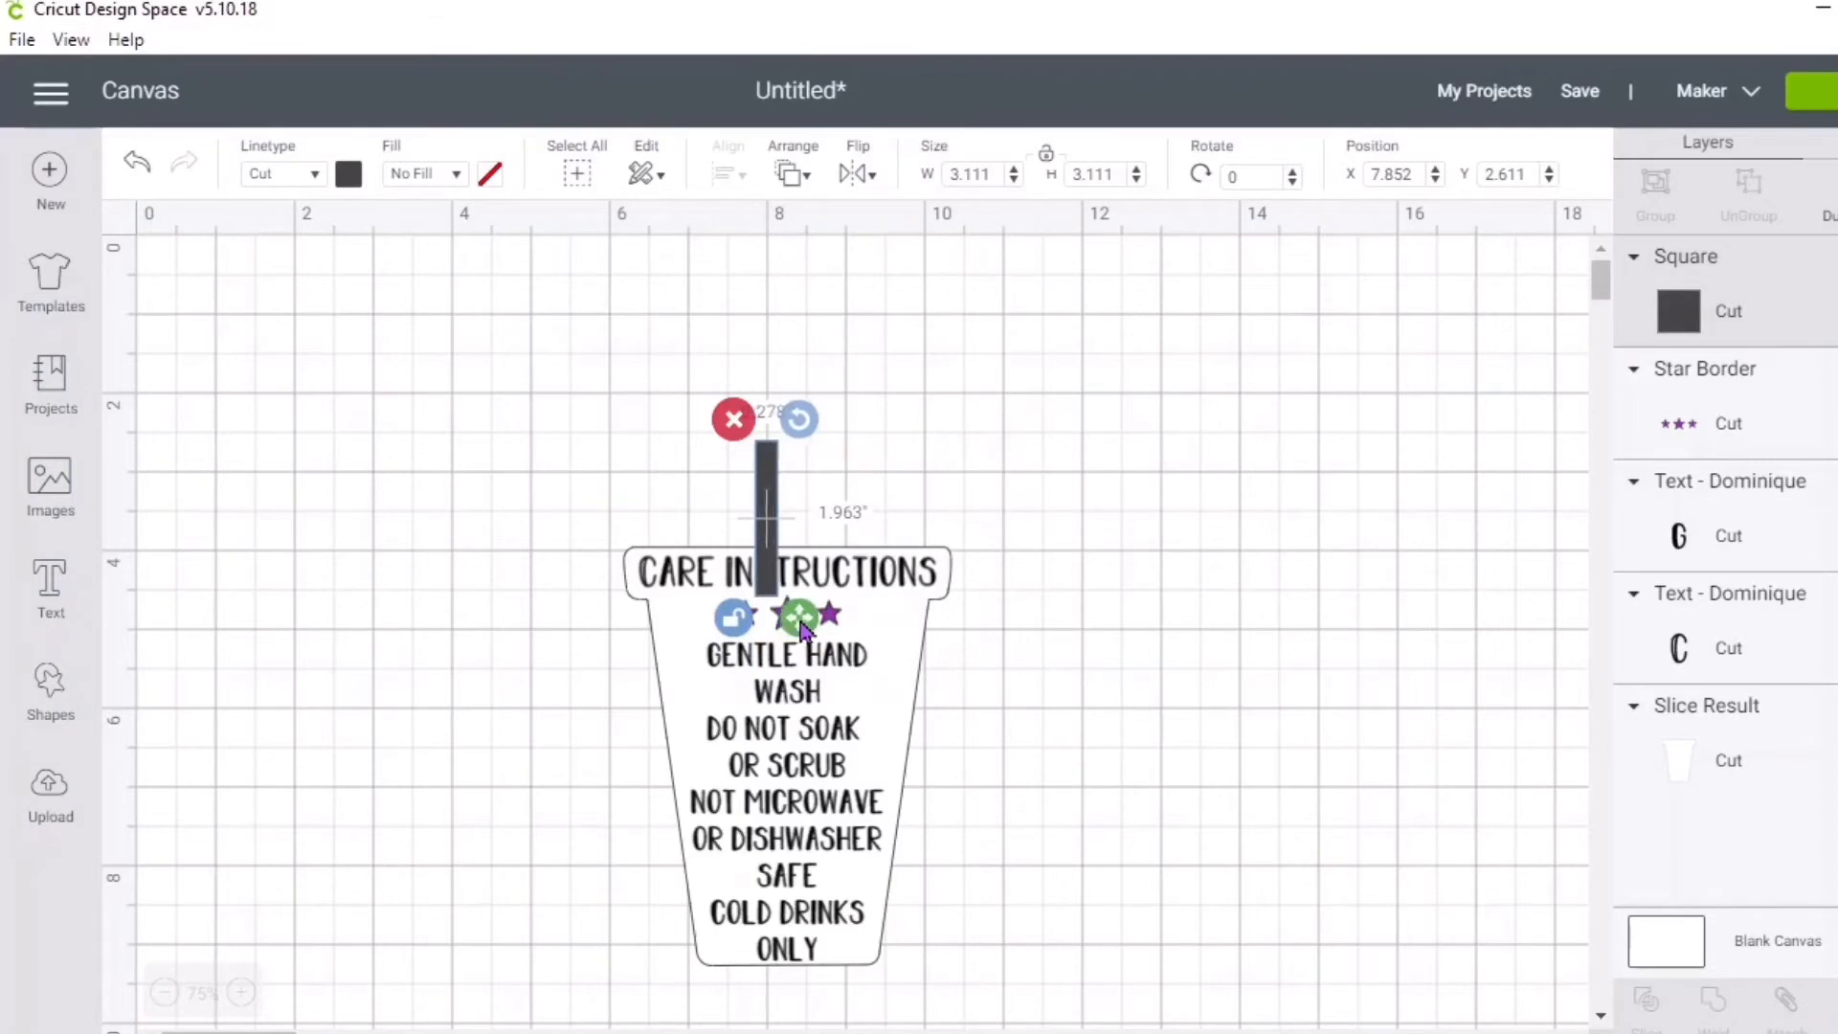
{"action": "left_click_drag", "start_coordinate": [773, 522], "coordinate": [787, 543]}
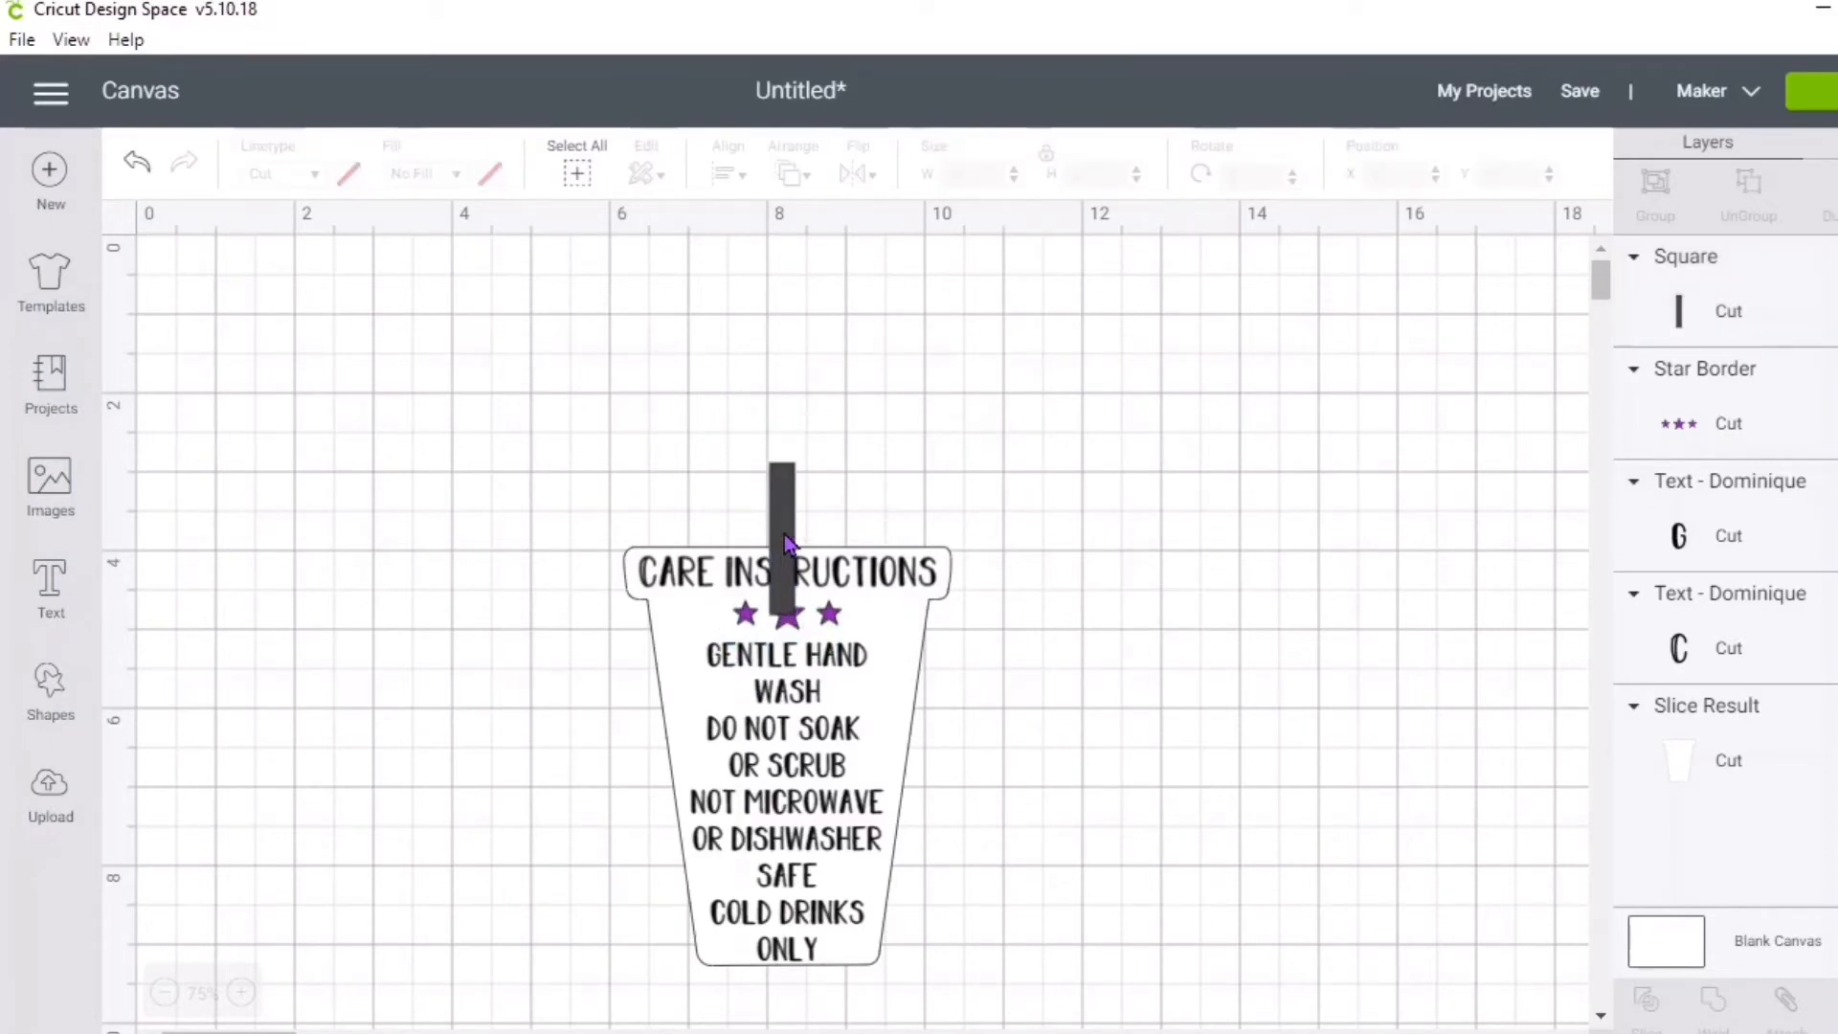
Center the straw rectangle horizontally with the rest of the cup design.
{"action": "left_click_drag", "start_coordinate": [793, 363], "coordinate": [794, 848]}
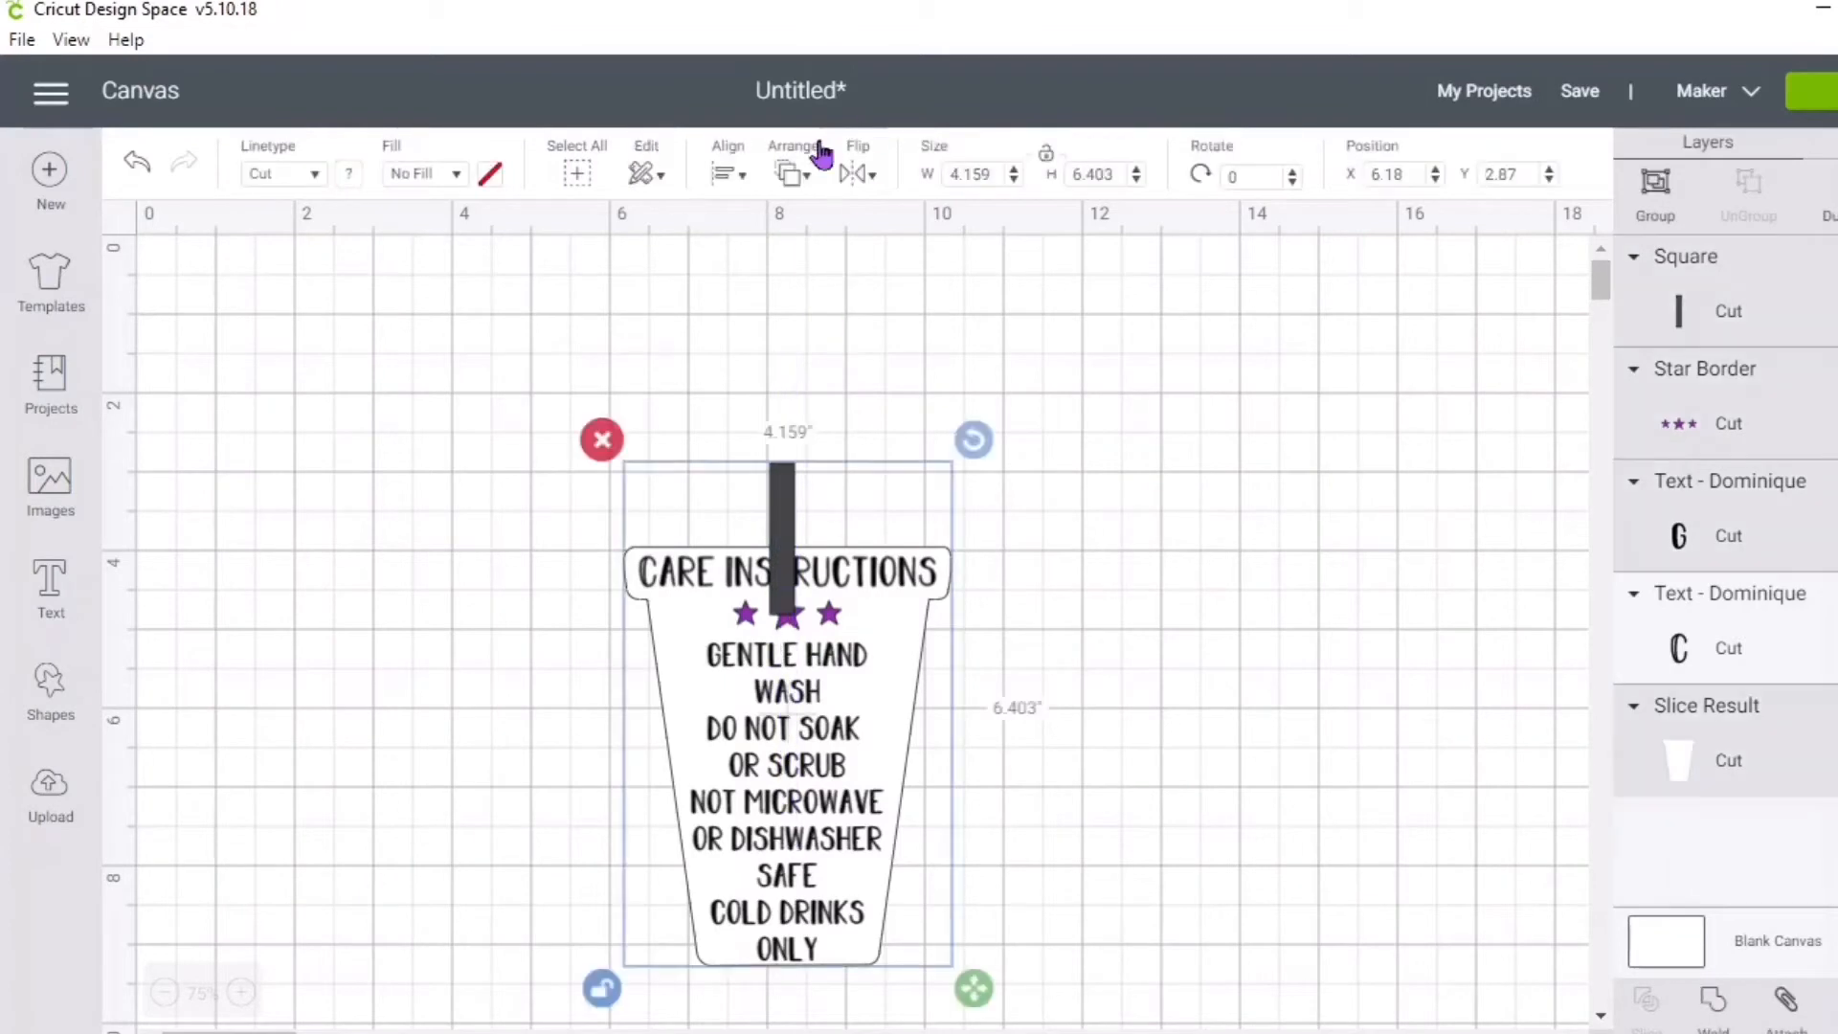
{"action": "left_click", "coordinate": [744, 182]}
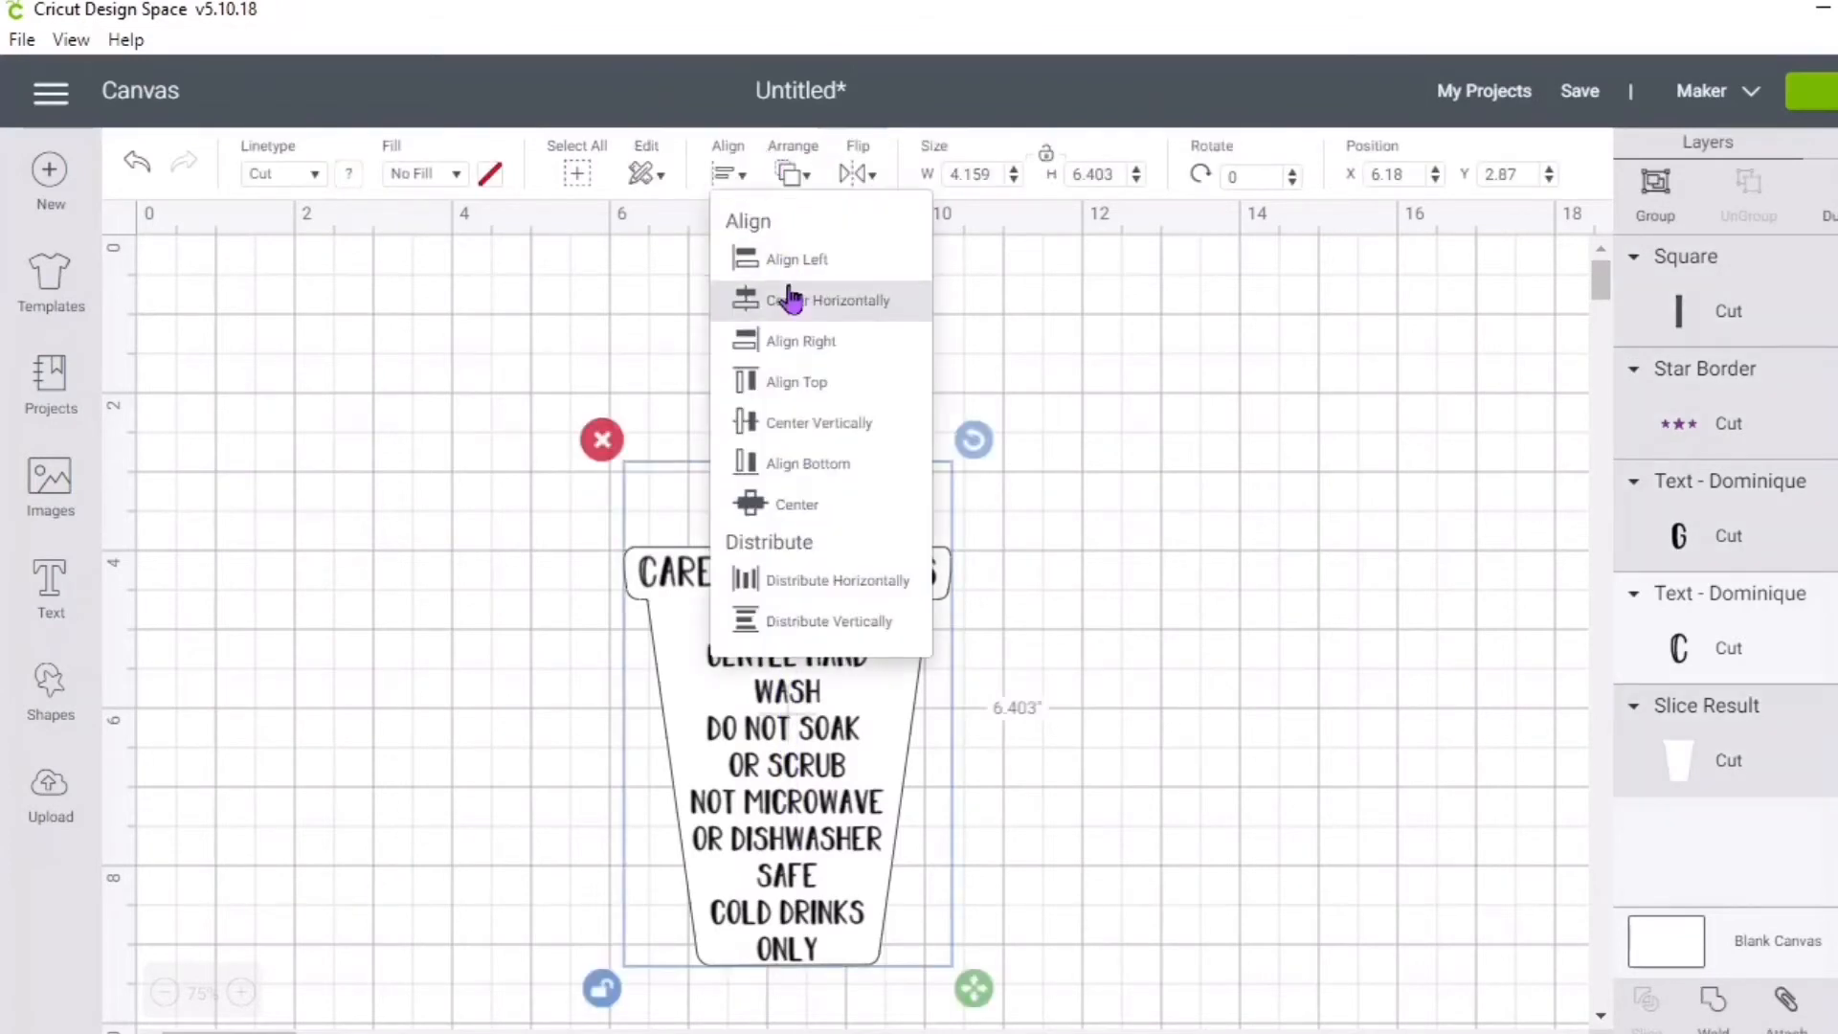
{"action": "left_click", "coordinate": [797, 298]}
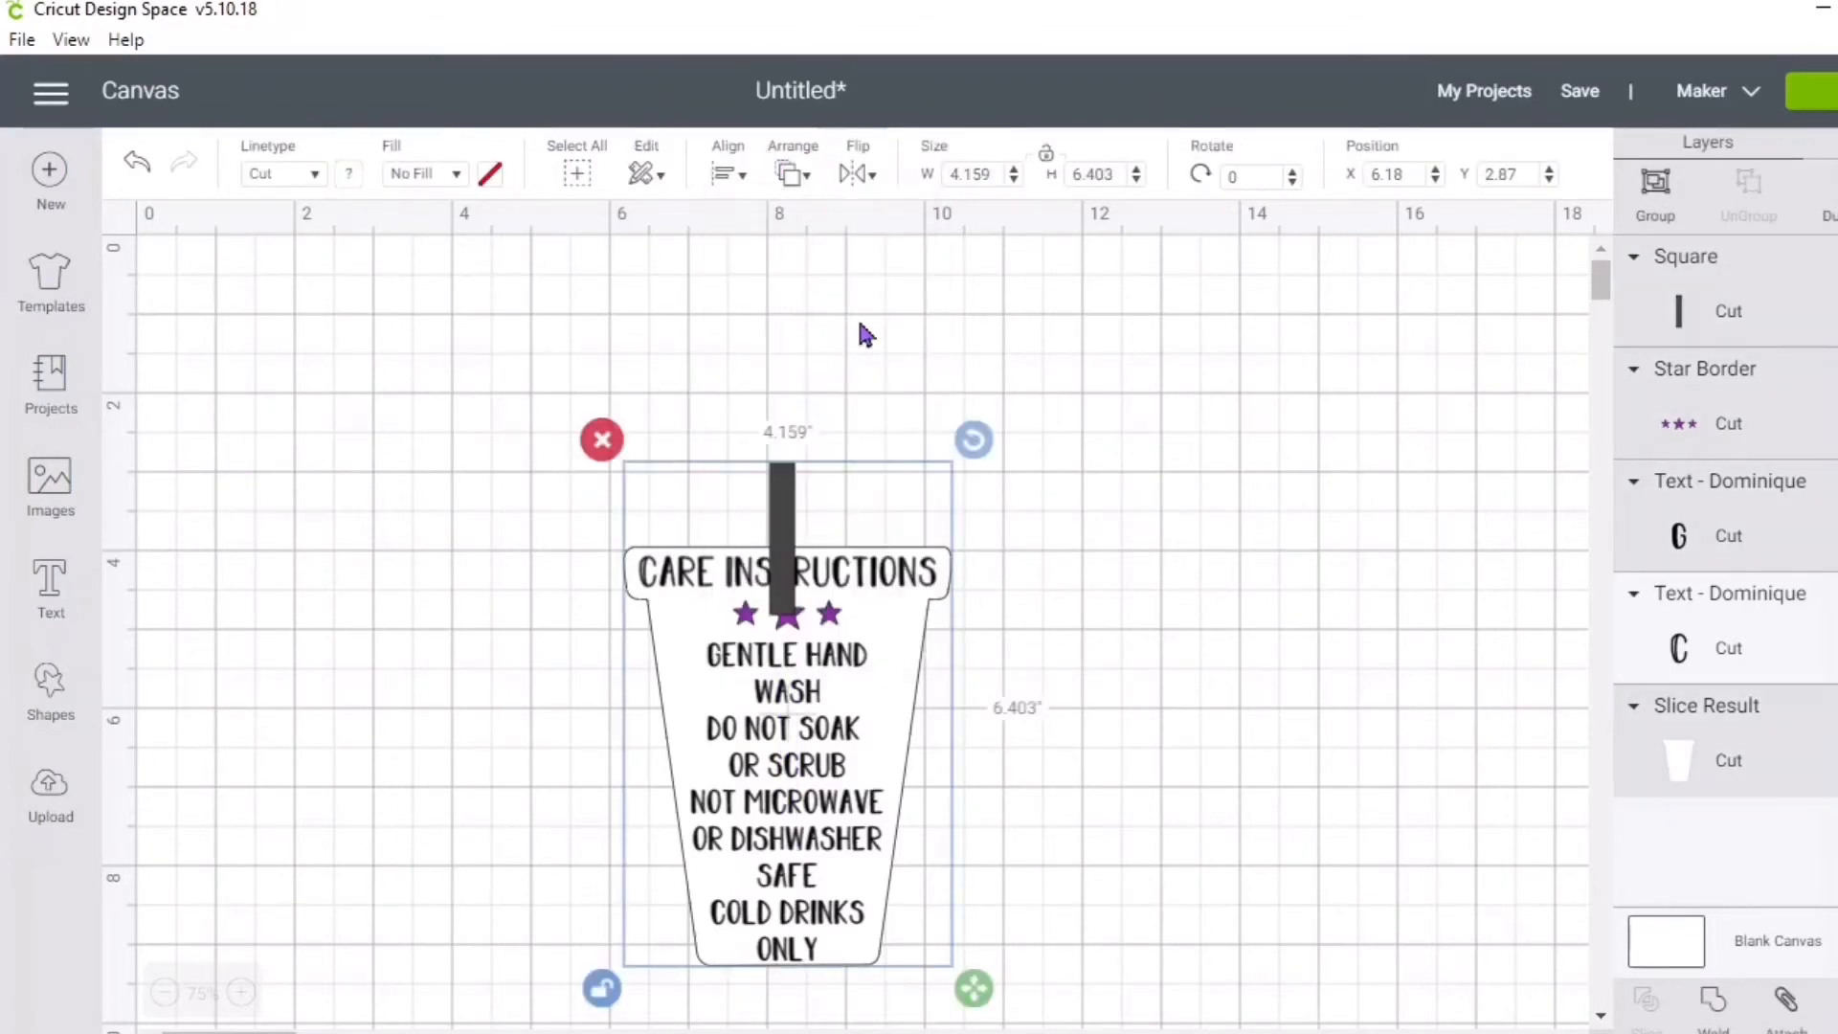
{"action": "left_click", "coordinate": [1098, 462]}
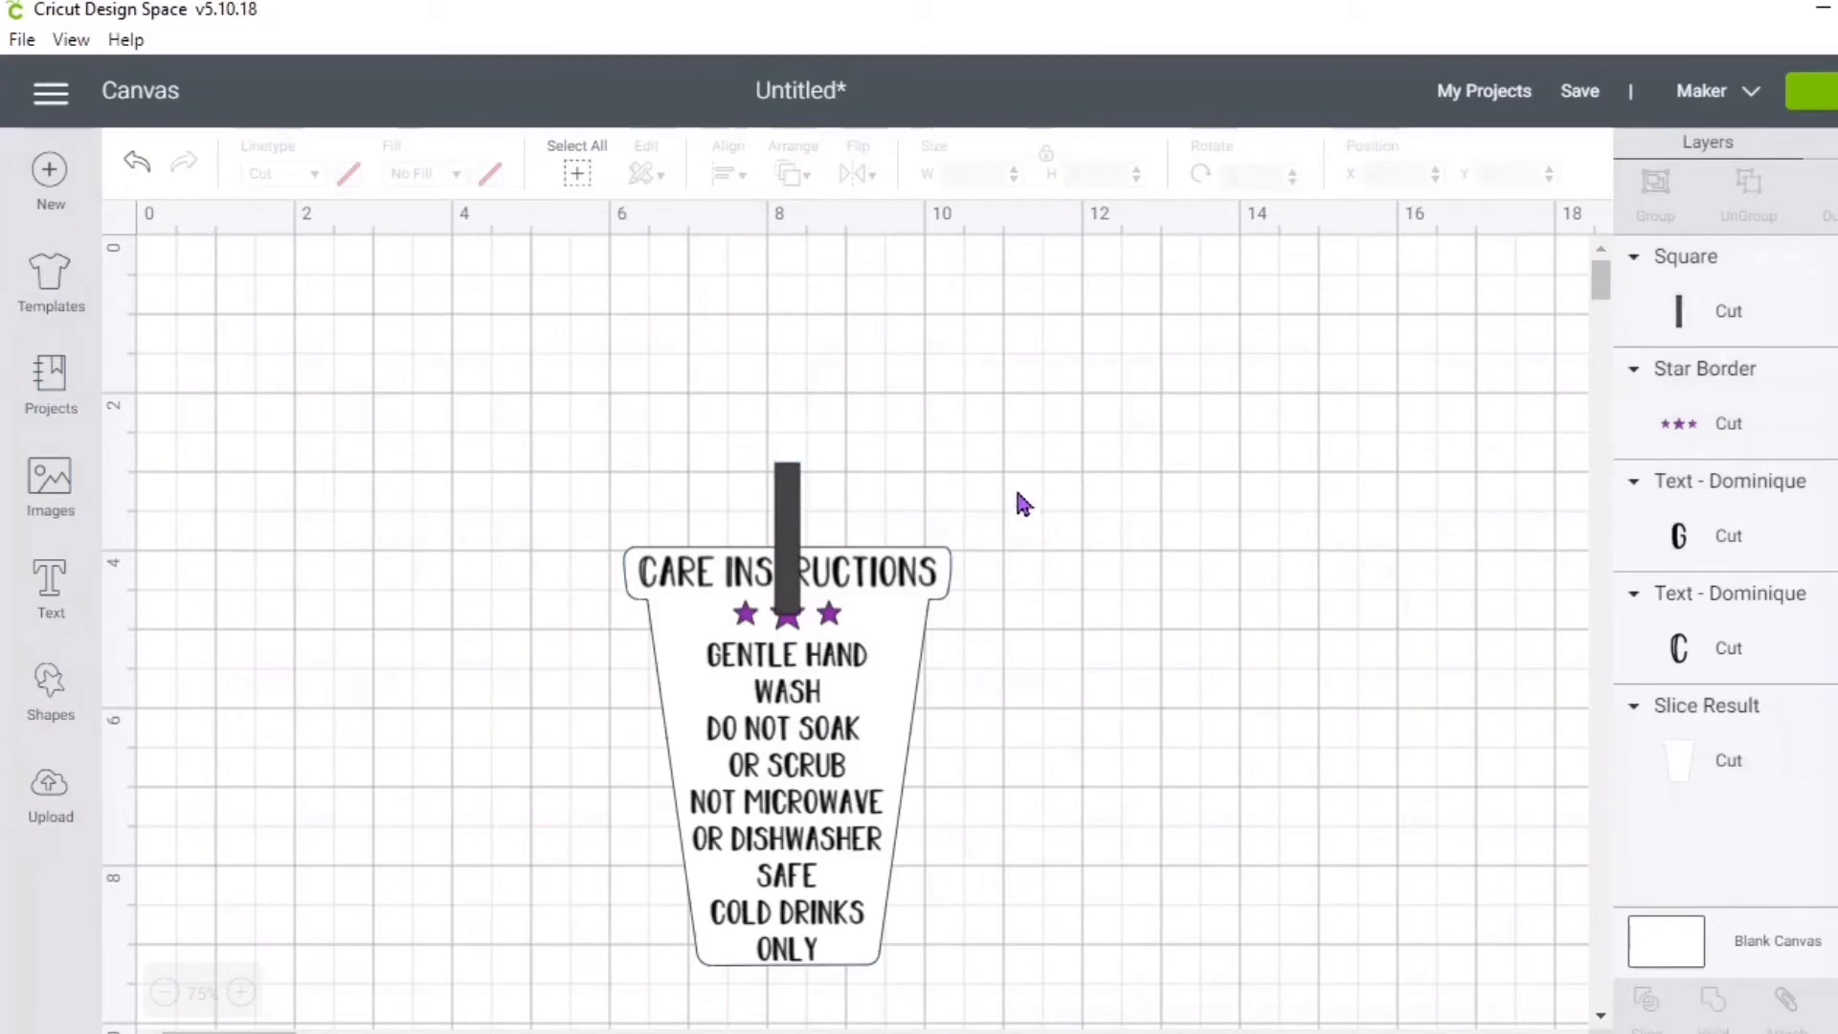
Weld the straw rectangle to the cup silhouette and send the welded shape behind the text and stars.
{"action": "left_click", "coordinate": [792, 476]}
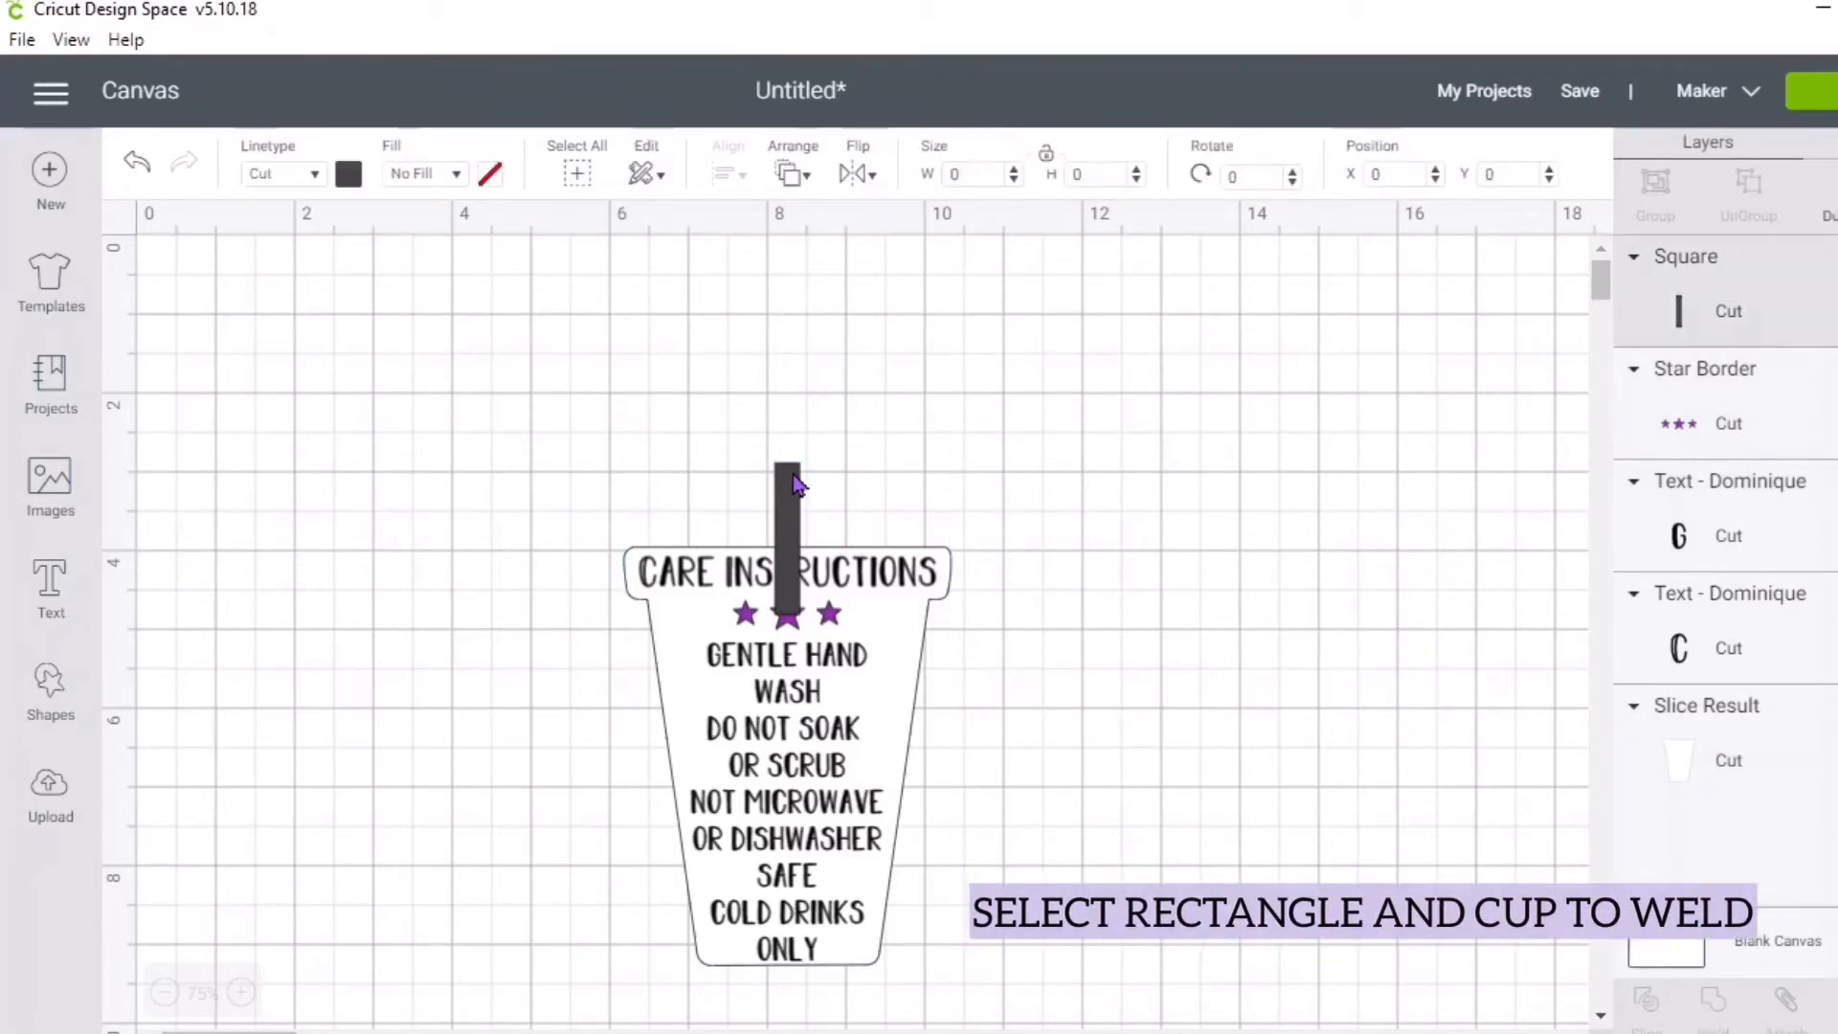
{"action": "left_click", "coordinate": [917, 745], "text": "shift"}
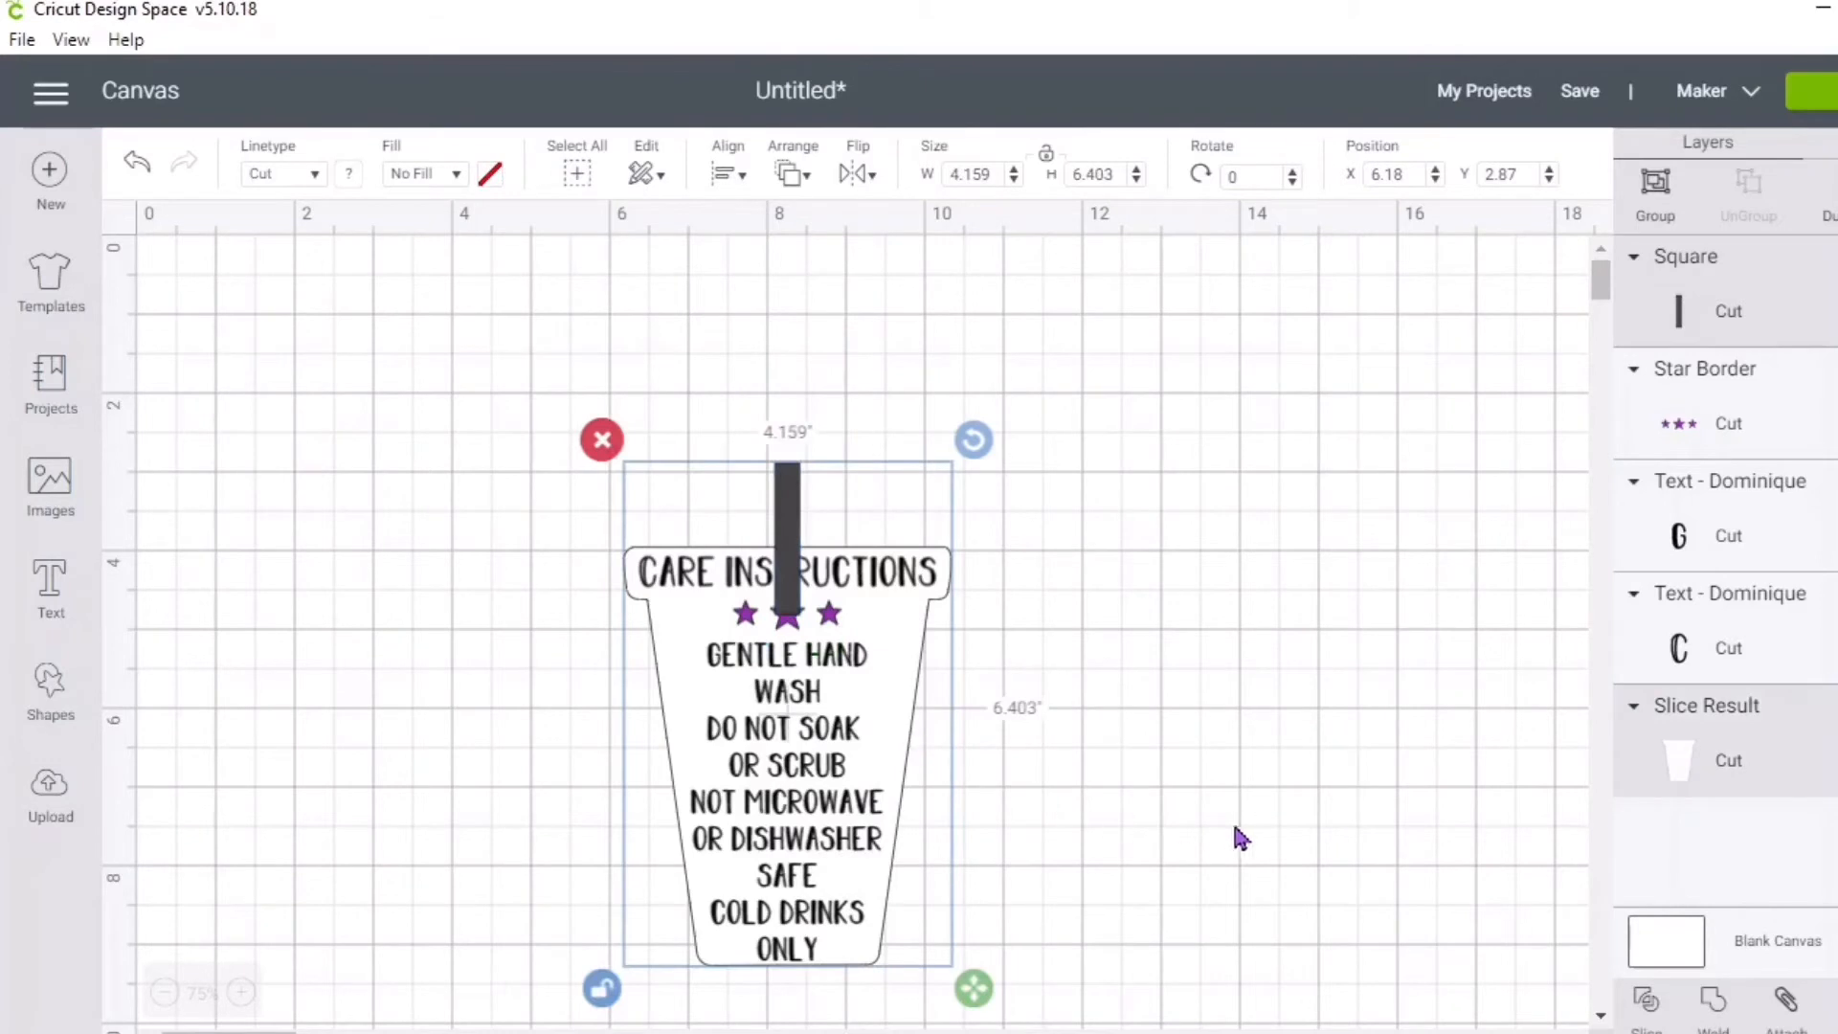
{"action": "left_click", "coordinate": [1713, 1001]}
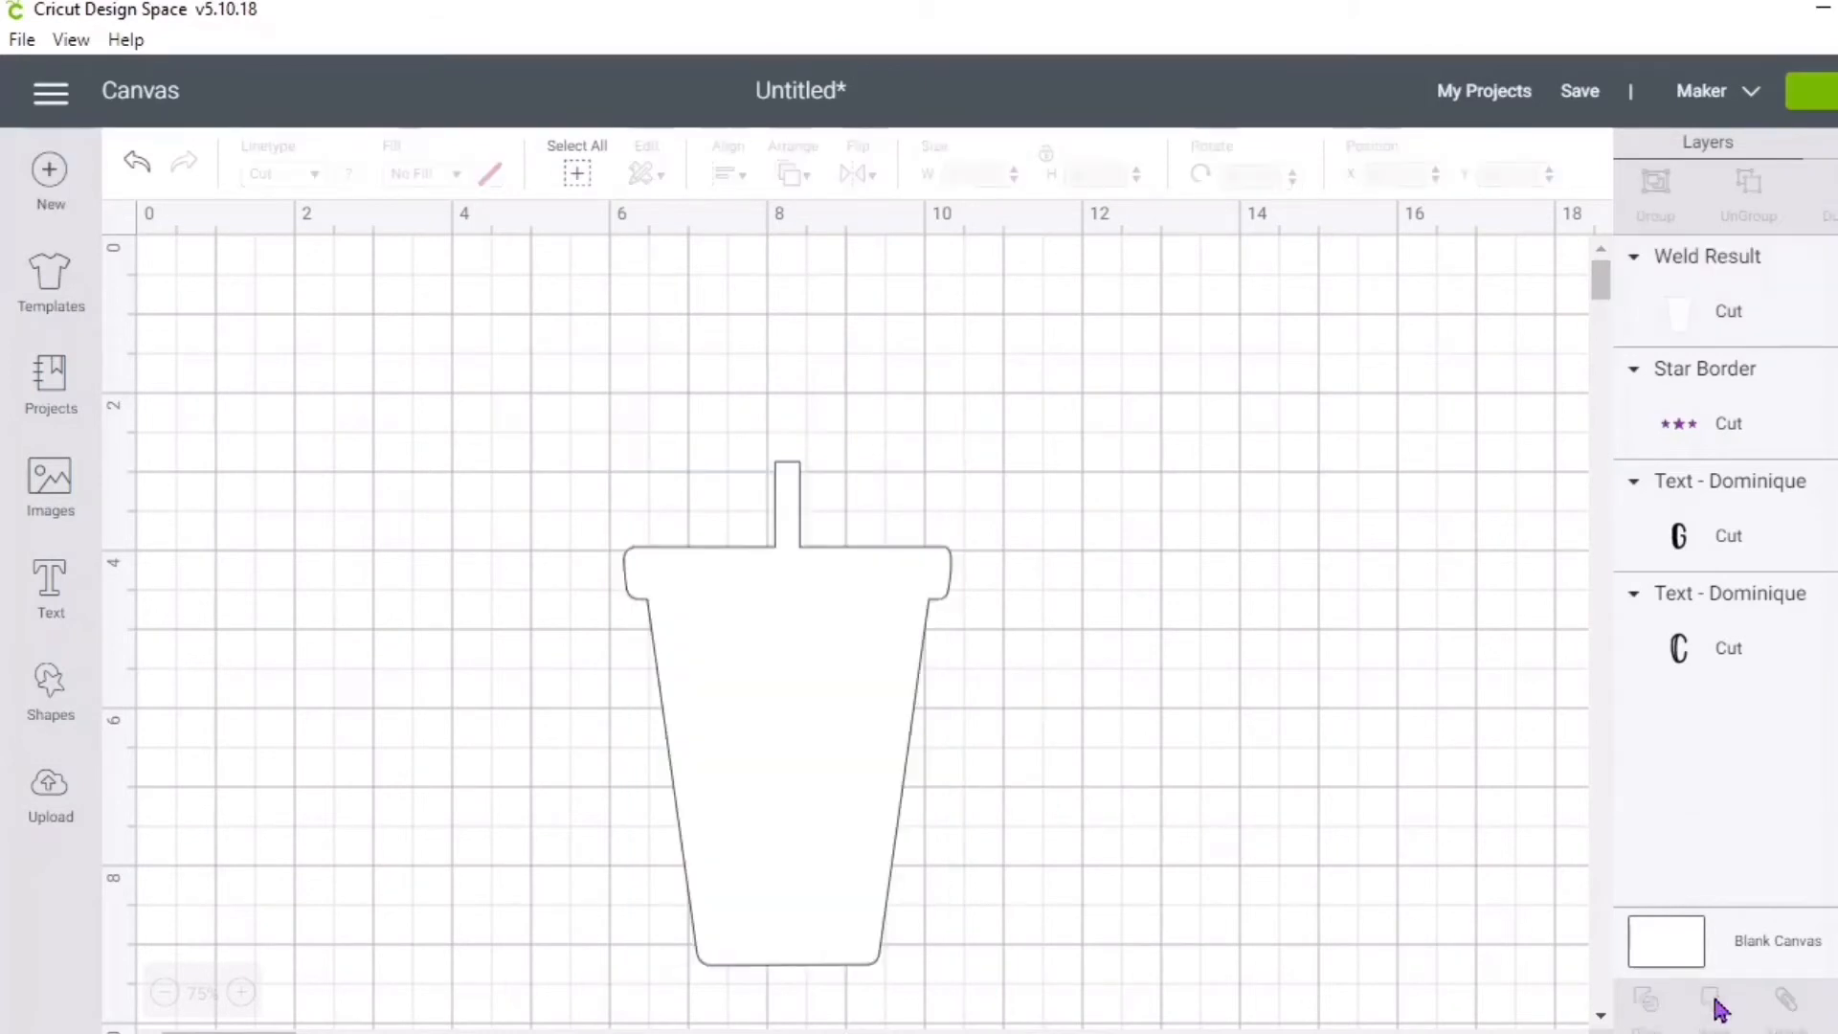
{"action": "left_click", "coordinate": [804, 673]}
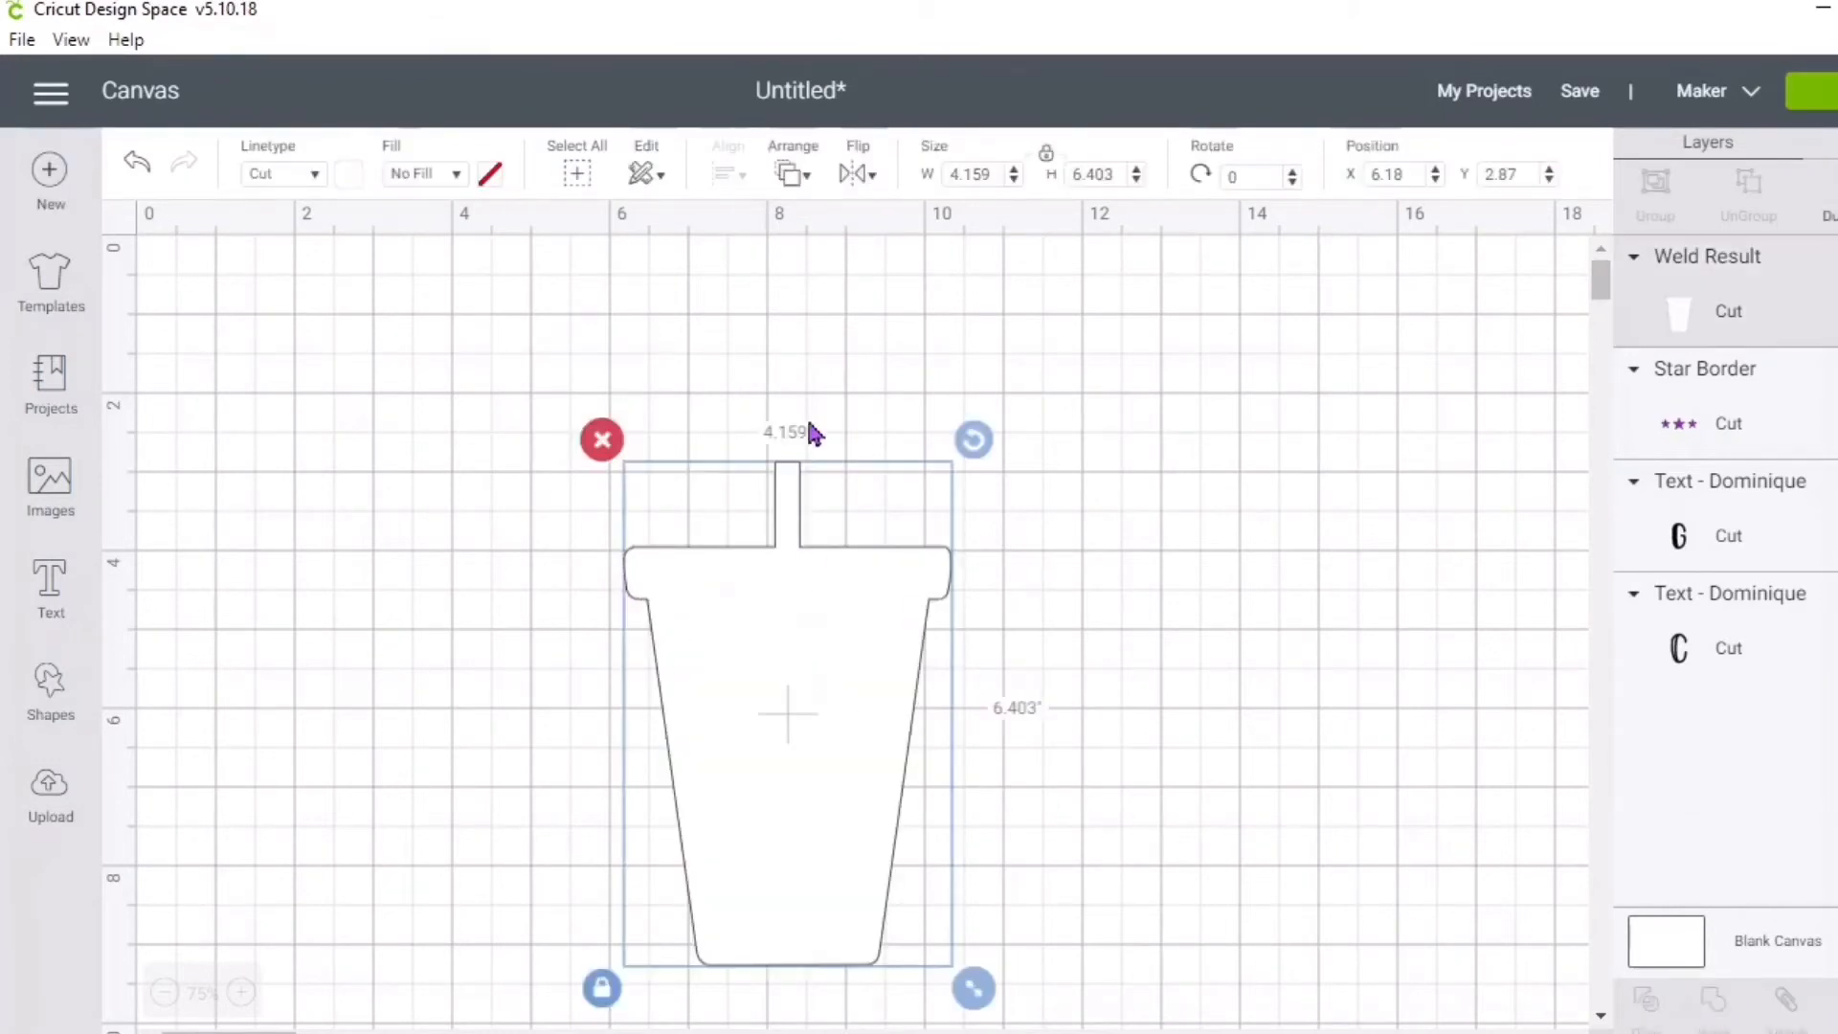
{"action": "left_click", "coordinate": [787, 182]}
{"action": "left_click", "coordinate": [825, 224]}
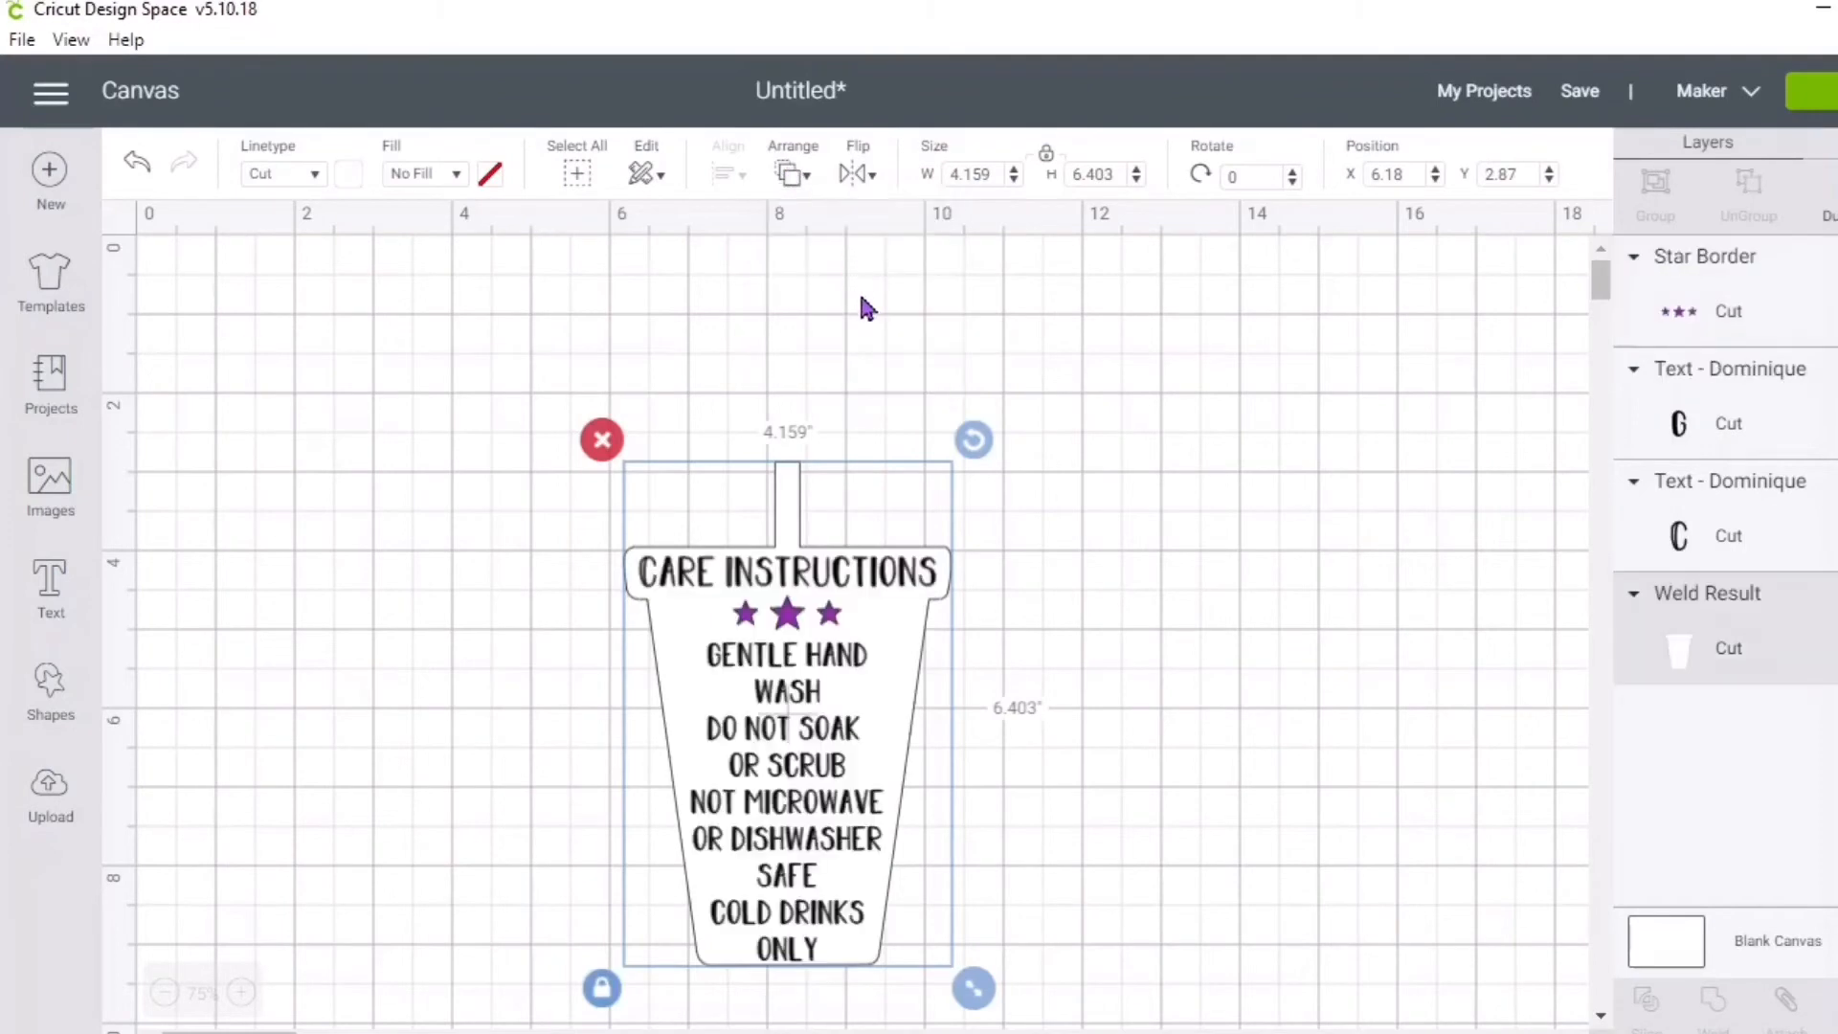
Flatten all parts of the cup design into one printable image and move it to the right on the canvas.
{"action": "left_click_drag", "start_coordinate": [681, 352], "coordinate": [962, 969]}
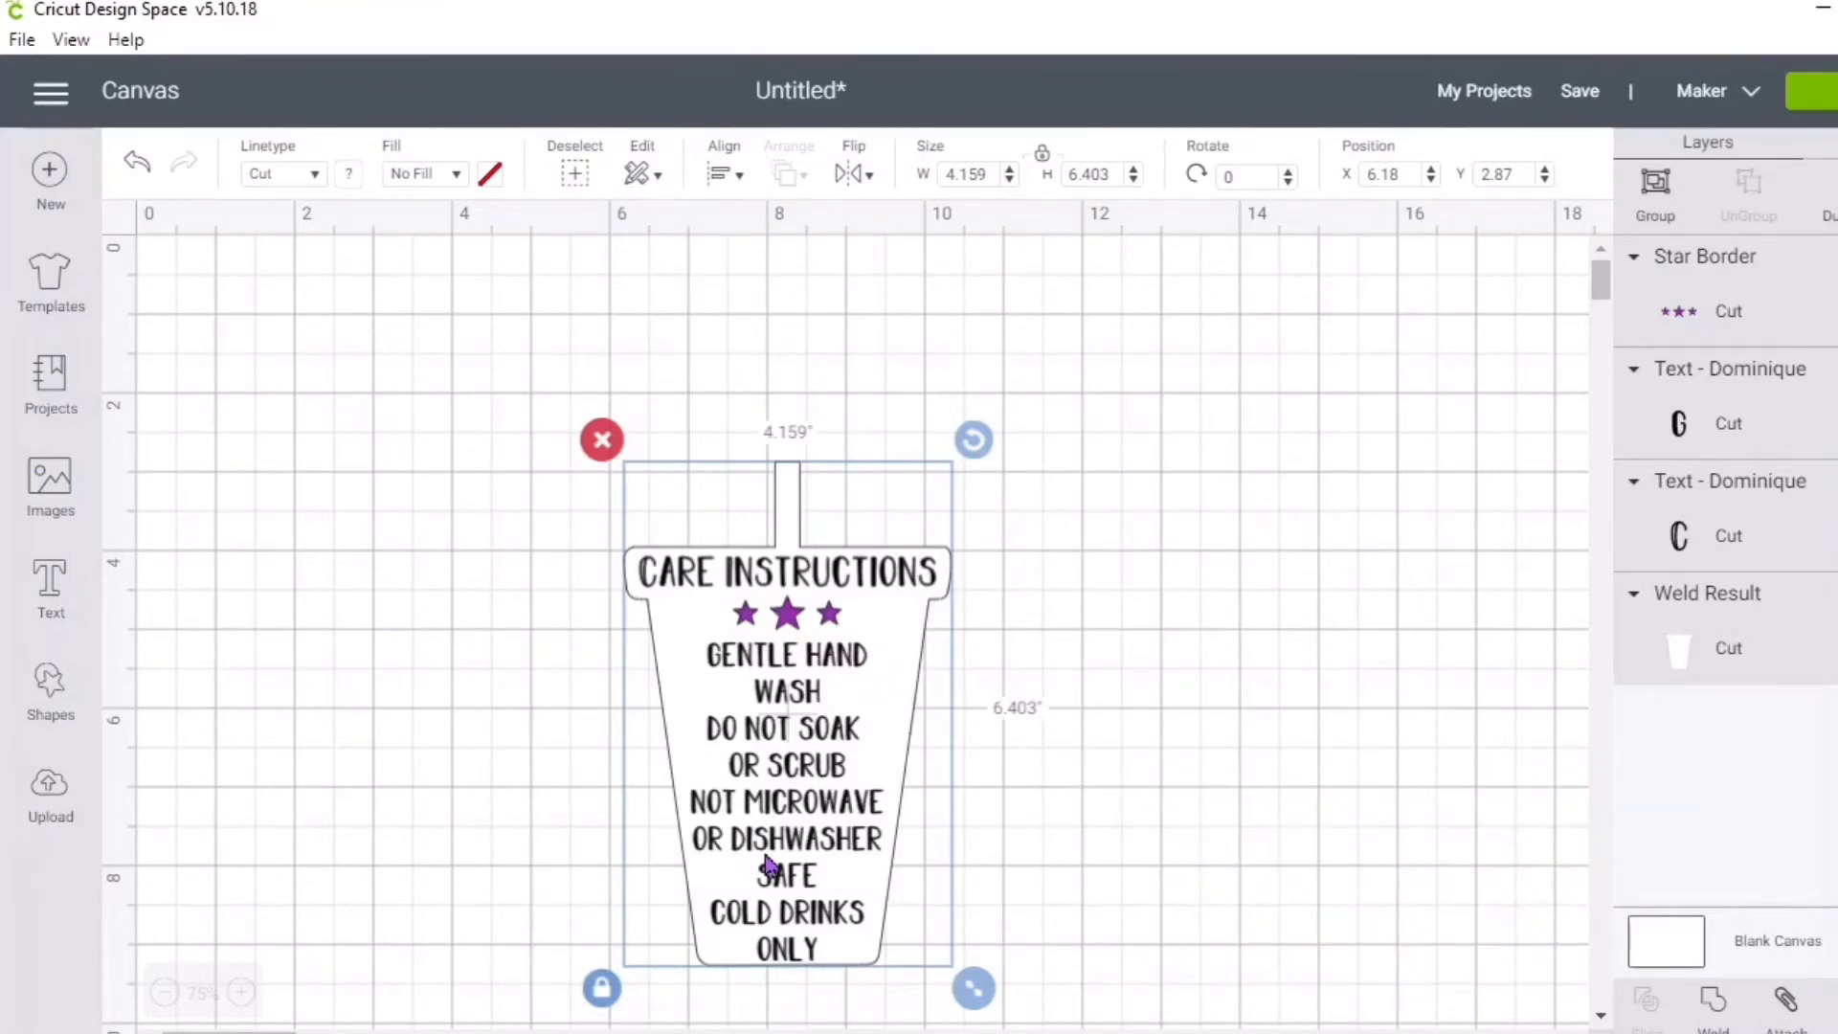
{"action": "left_click_drag", "start_coordinate": [751, 752], "coordinate": [1221, 710]}
{"action": "left_click", "coordinate": [107, 731]}
Insert a new square and move it to the upper part of the canvas, beside the flattened cup.
{"action": "left_click", "coordinate": [53, 688]}
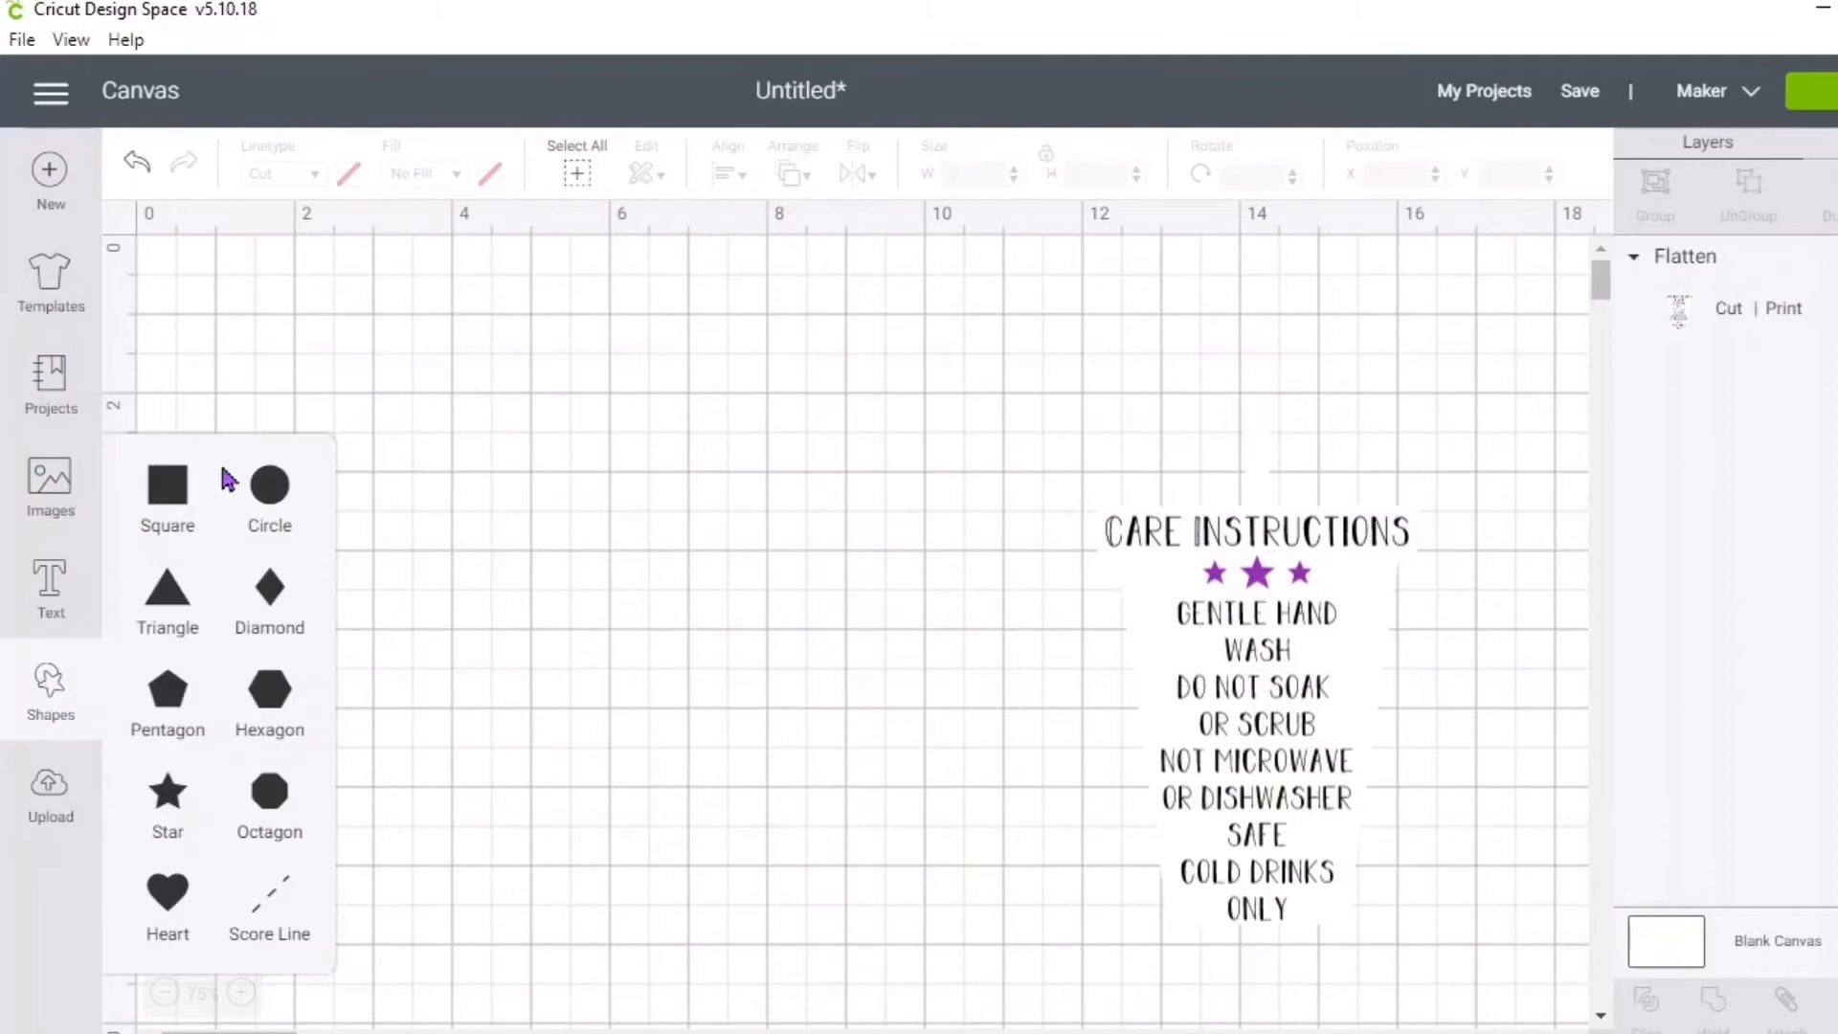
{"action": "left_click", "coordinate": [168, 489]}
{"action": "left_click", "coordinate": [613, 608]}
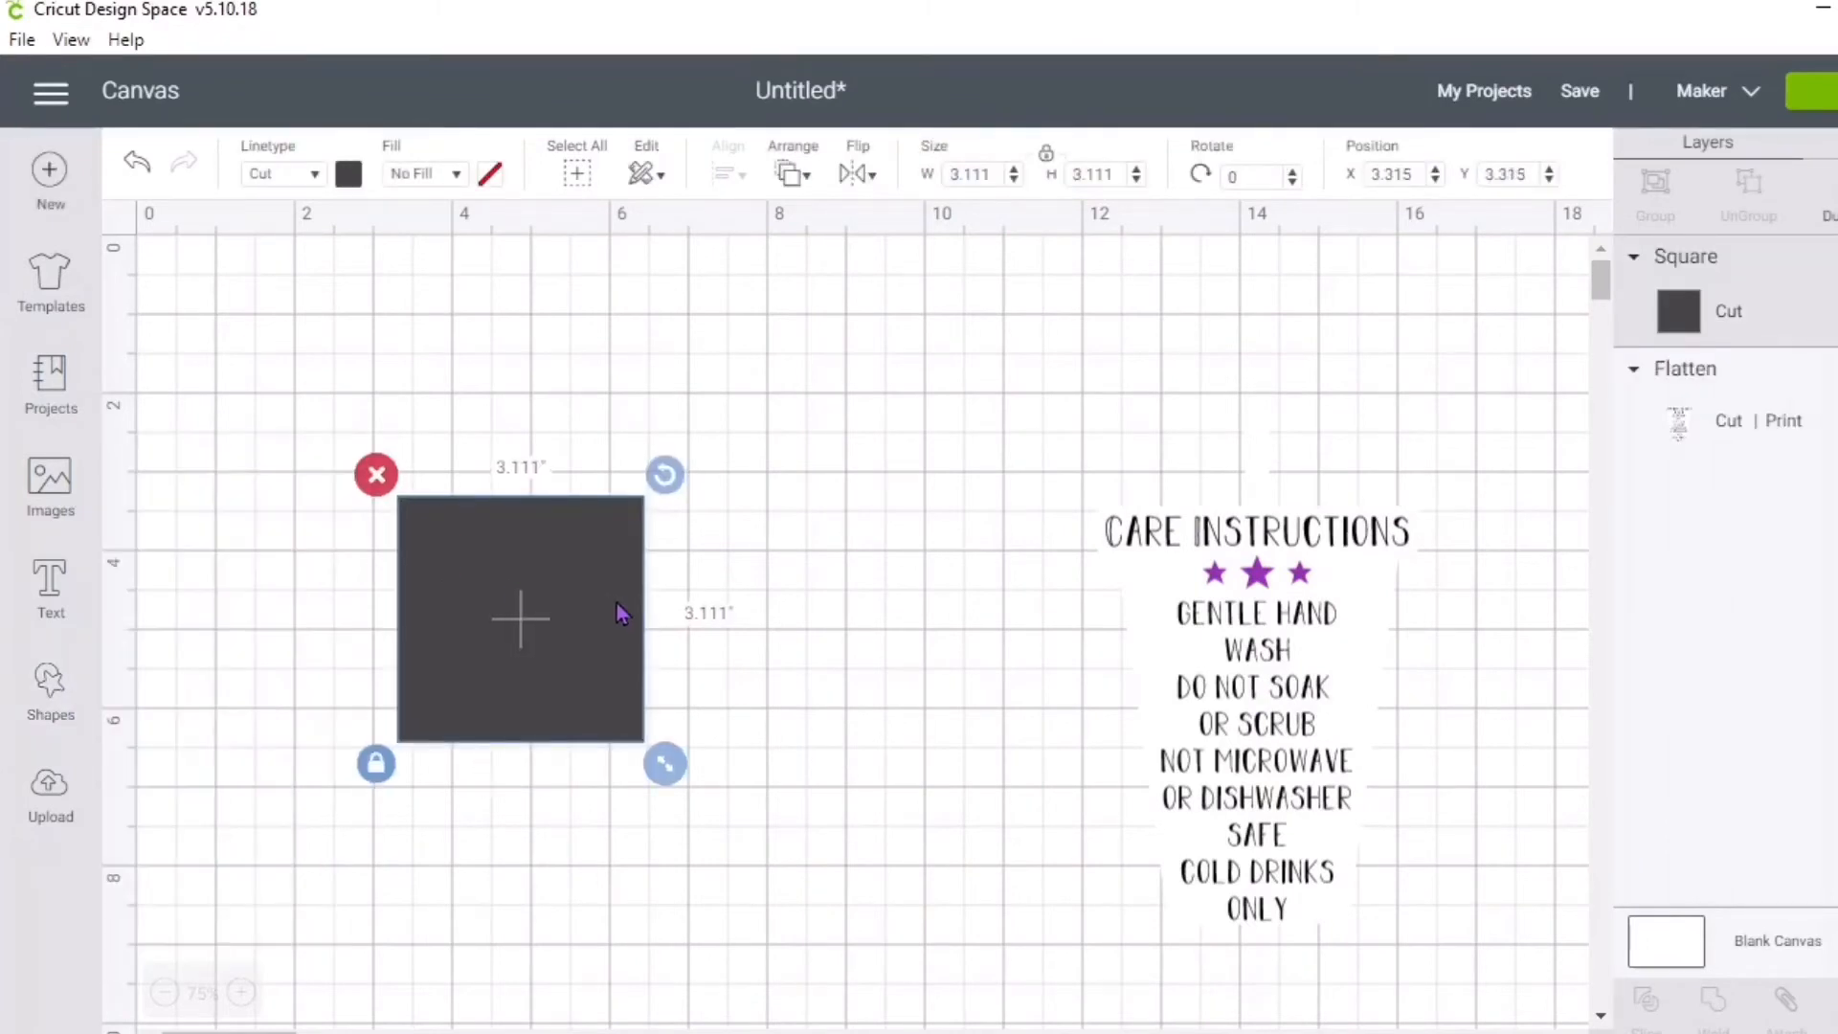
{"action": "left_click_drag", "start_coordinate": [565, 599], "coordinate": [509, 414]}
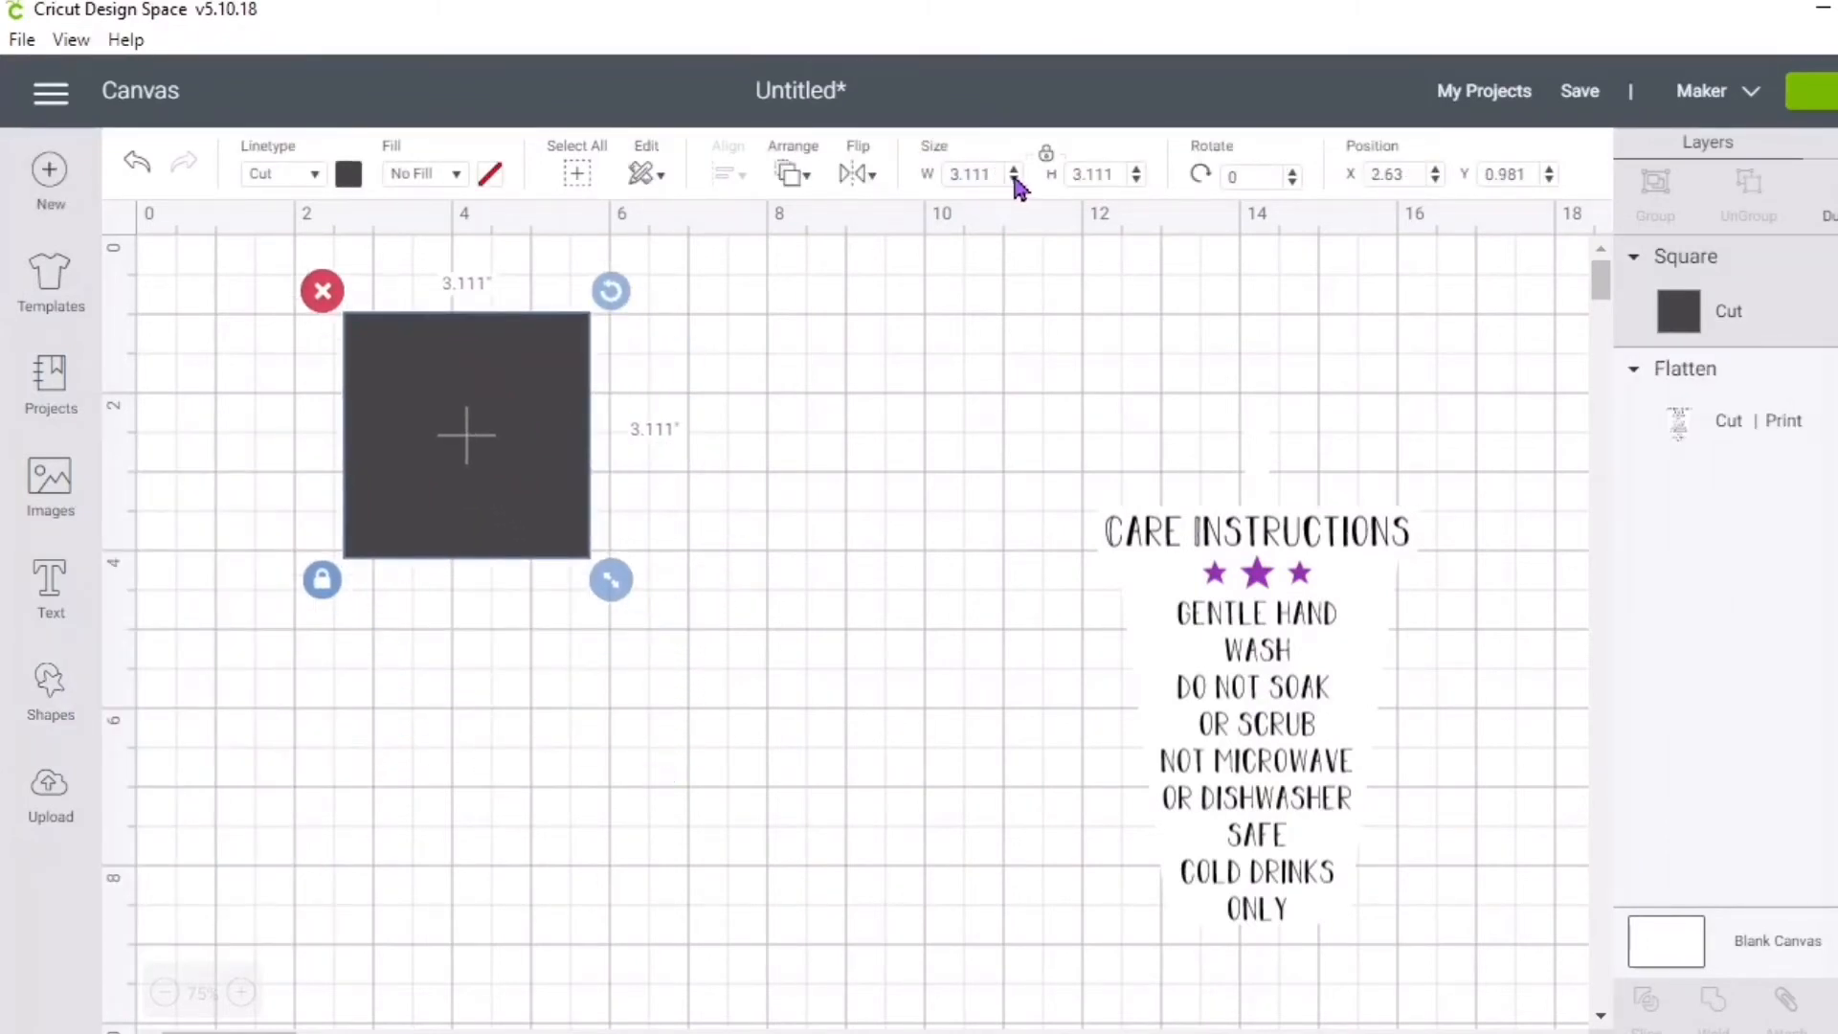
Resize the square to 6.75 inches wide and 9.25 inches high with unlocked proportions, and move it up the canvas.
{"action": "left_click", "coordinate": [970, 174]}
{"action": "type", "text": "6"}
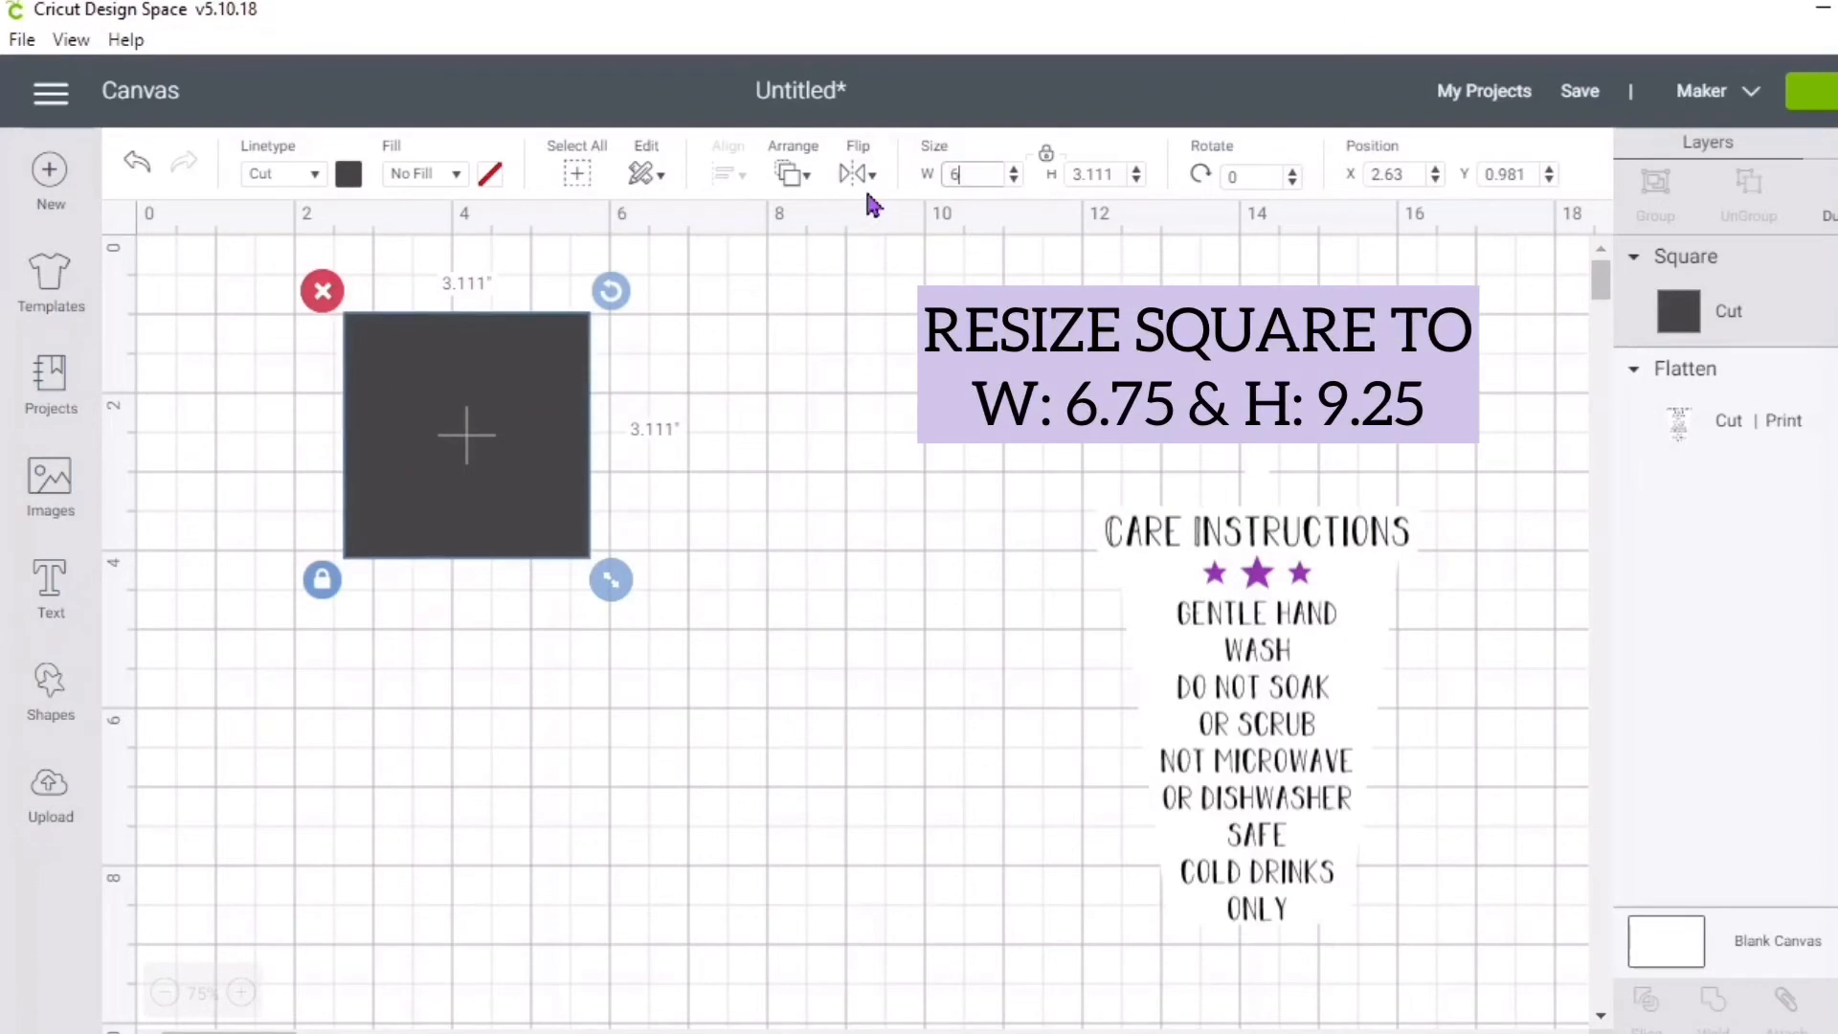
{"action": "type", "text": ".75"}
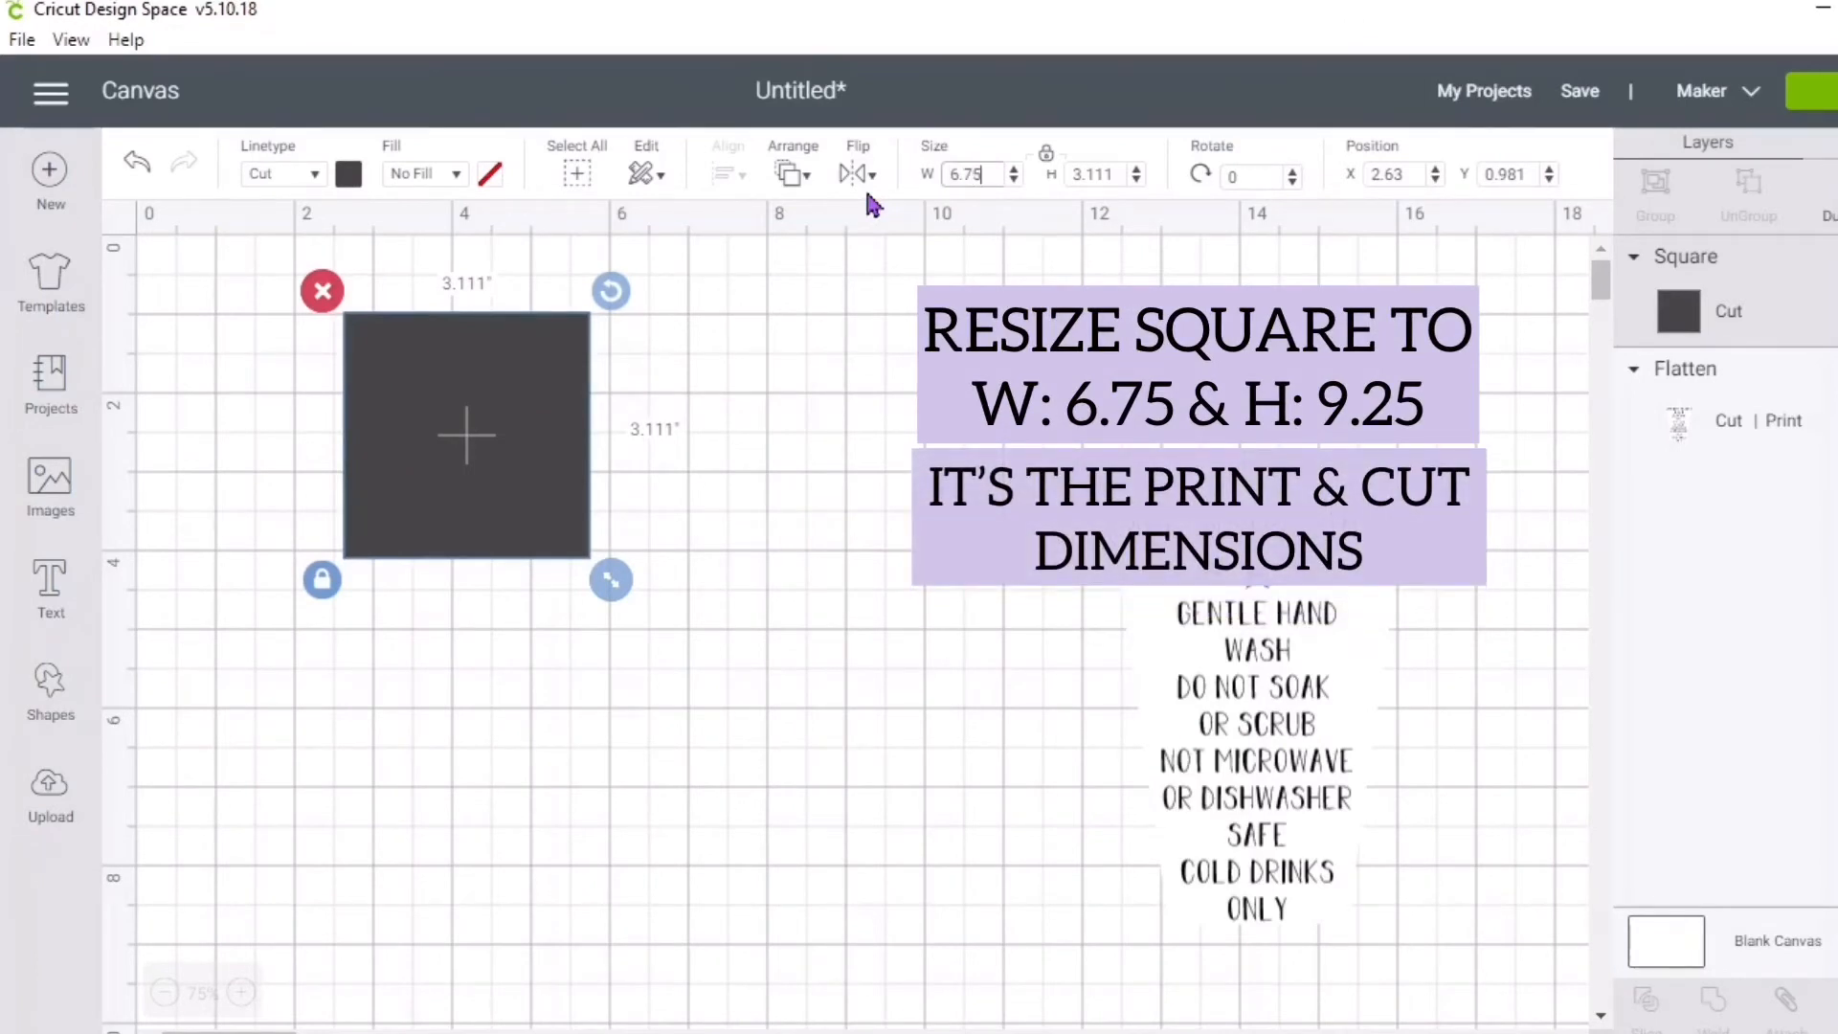
{"action": "key", "text": "Return"}
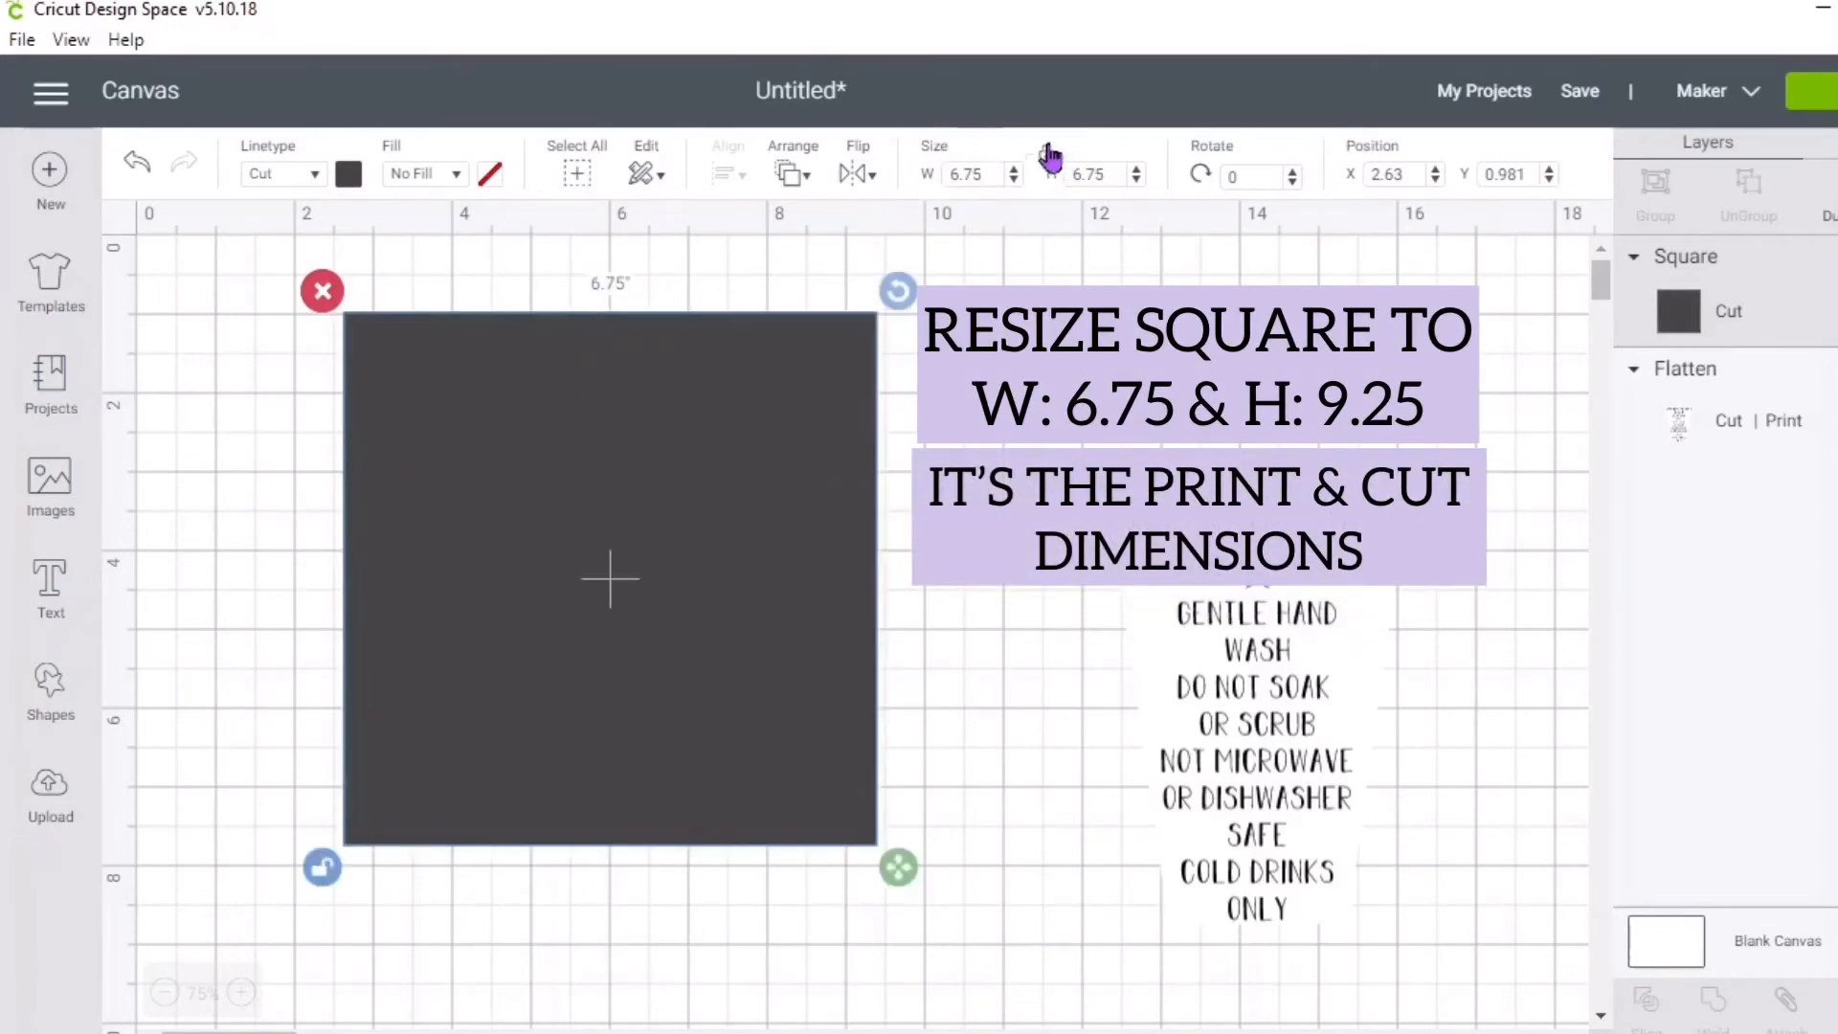
{"action": "left_click", "coordinate": [1101, 176]}
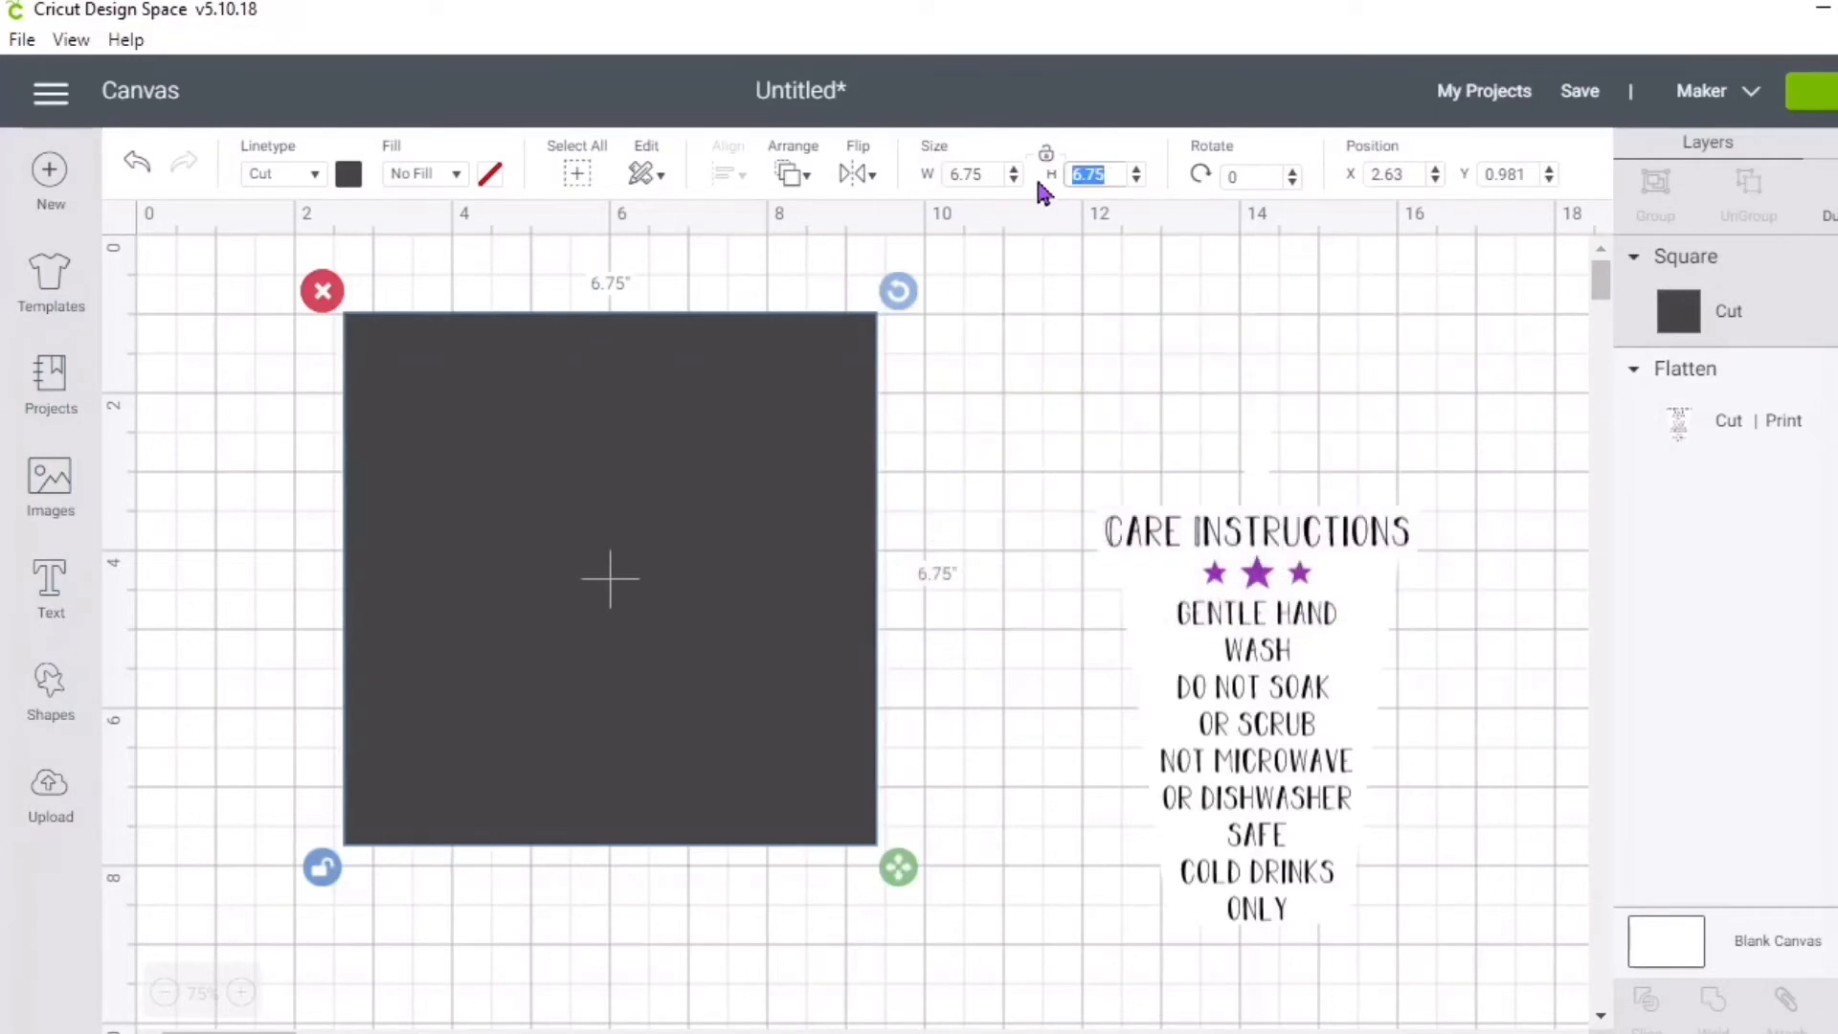
{"action": "type", "text": "9.25"}
{"action": "key", "text": "Return"}
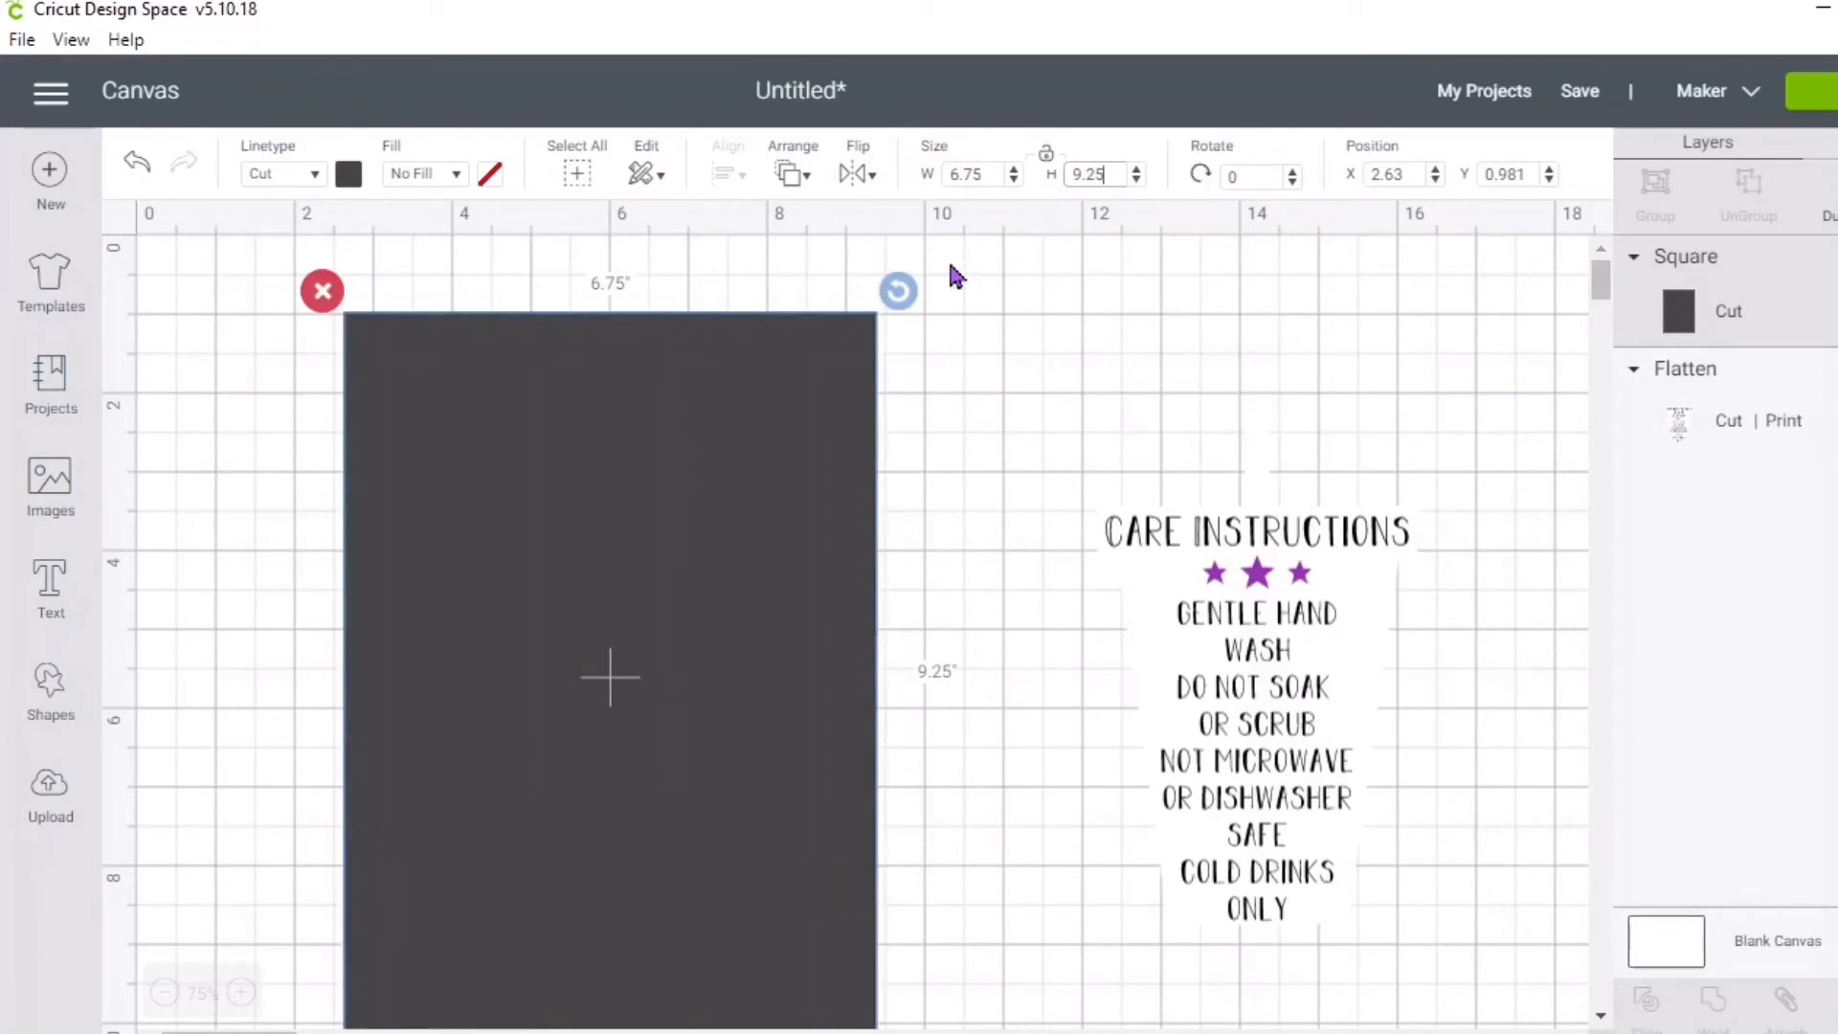
{"action": "left_click_drag", "start_coordinate": [766, 653], "coordinate": [769, 599]}
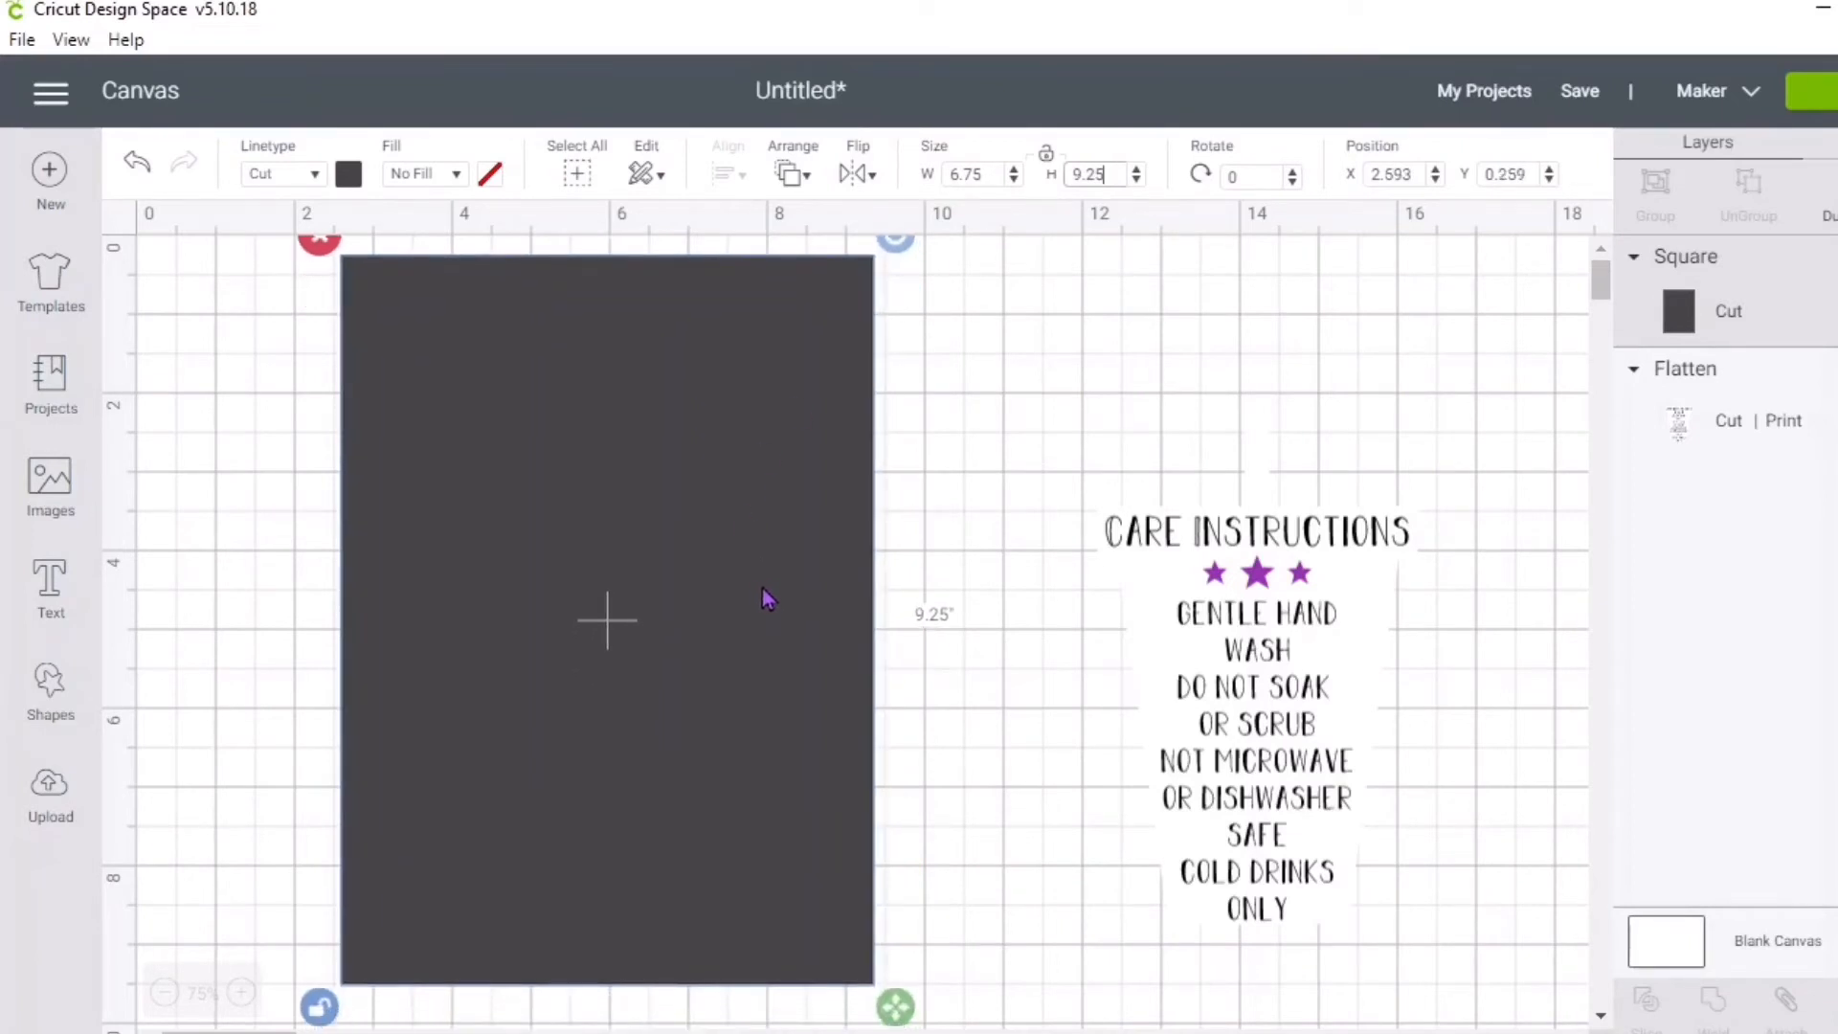
Shrink the flattened cup to about 2.8 by 4.3 inches and send the dark rectangle to the back.
{"action": "left_click", "coordinate": [1229, 691]}
{"action": "left_click_drag", "start_coordinate": [1443, 1017], "coordinate": [1340, 785]}
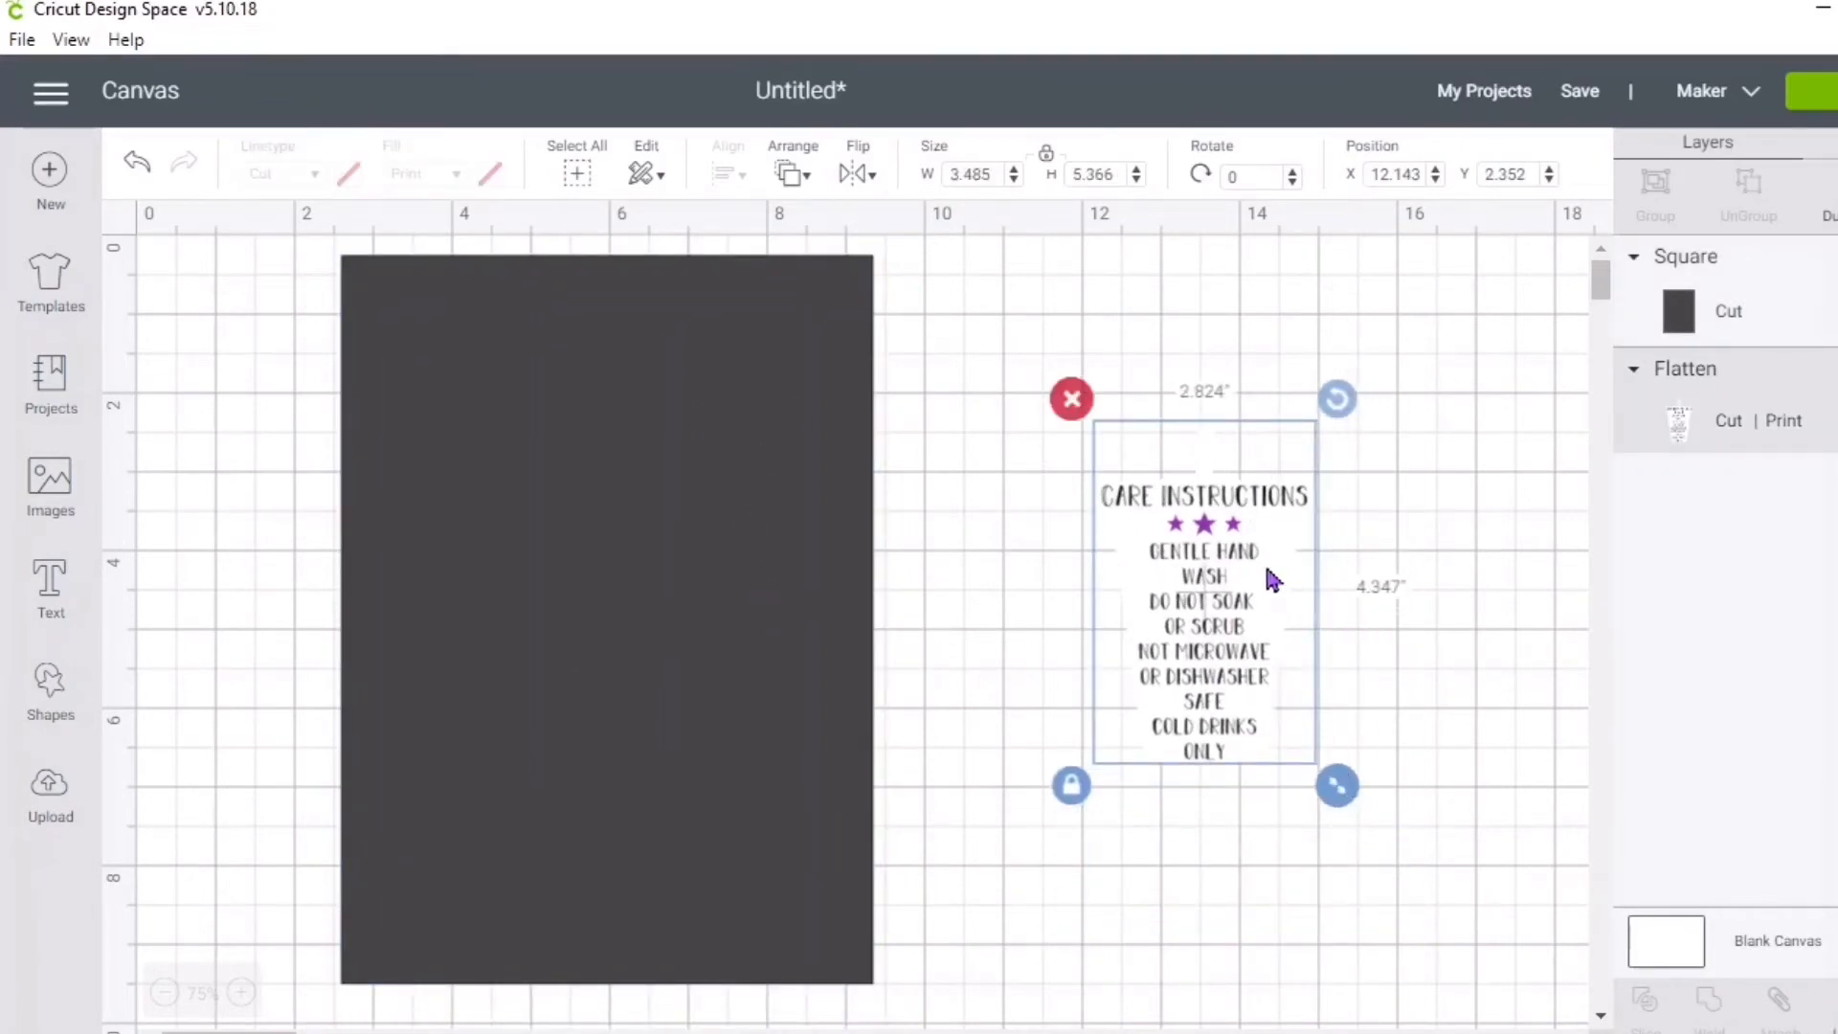
{"action": "left_click", "coordinate": [689, 423]}
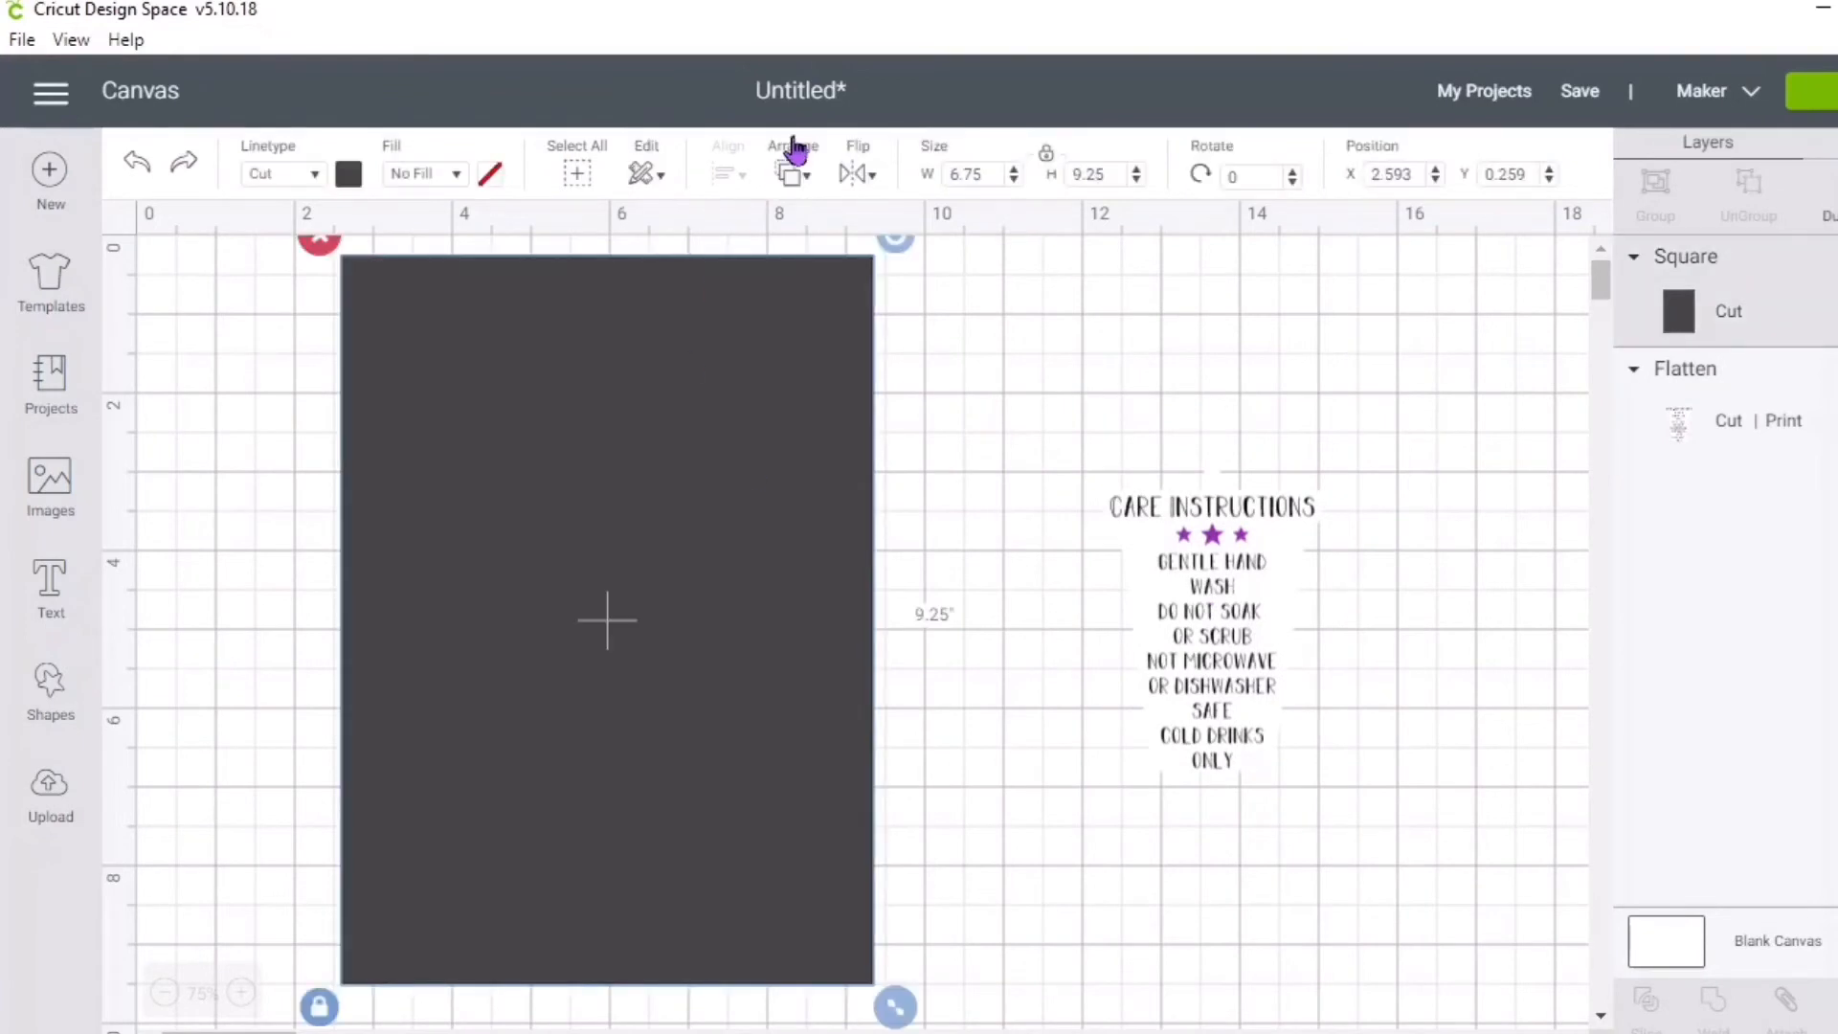
{"action": "left_click", "coordinate": [807, 165]}
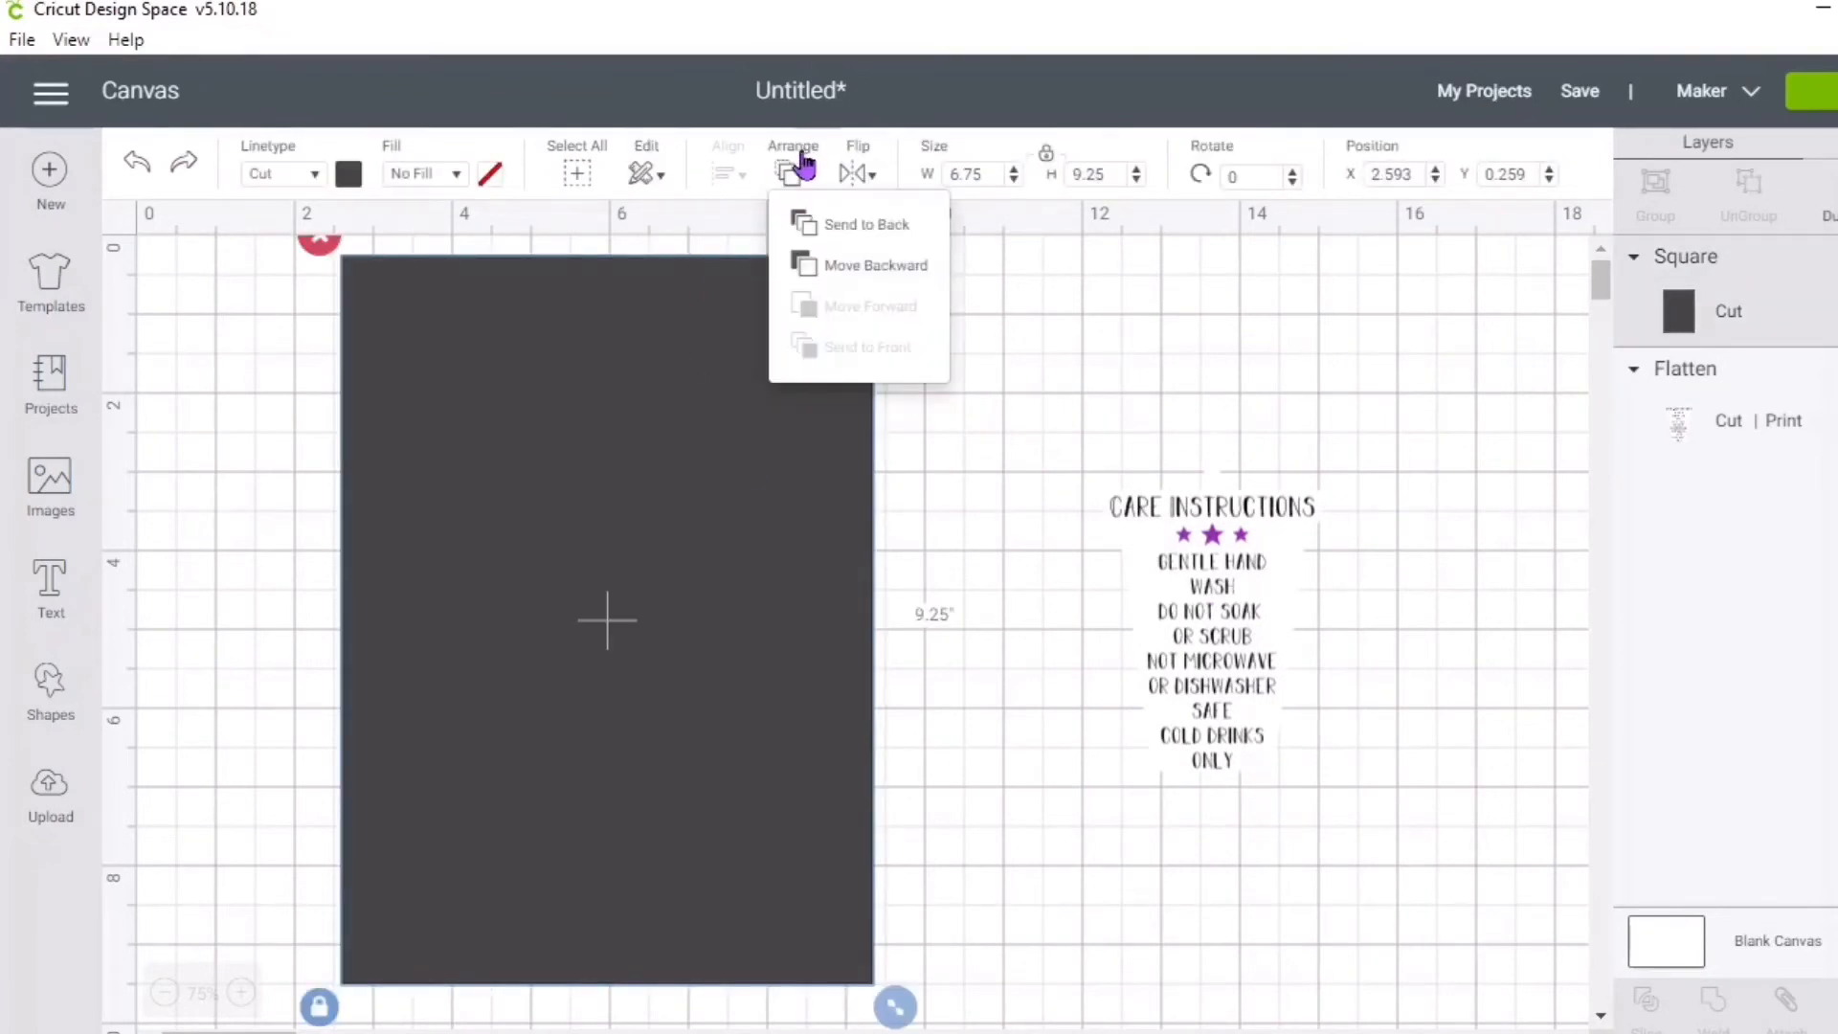
{"action": "left_click", "coordinate": [830, 238]}
Resize the flattened cup to 4 inches tall and place it, rotated about 90 degrees, on the lower part of the rectangle.
{"action": "left_click", "coordinate": [1266, 659]}
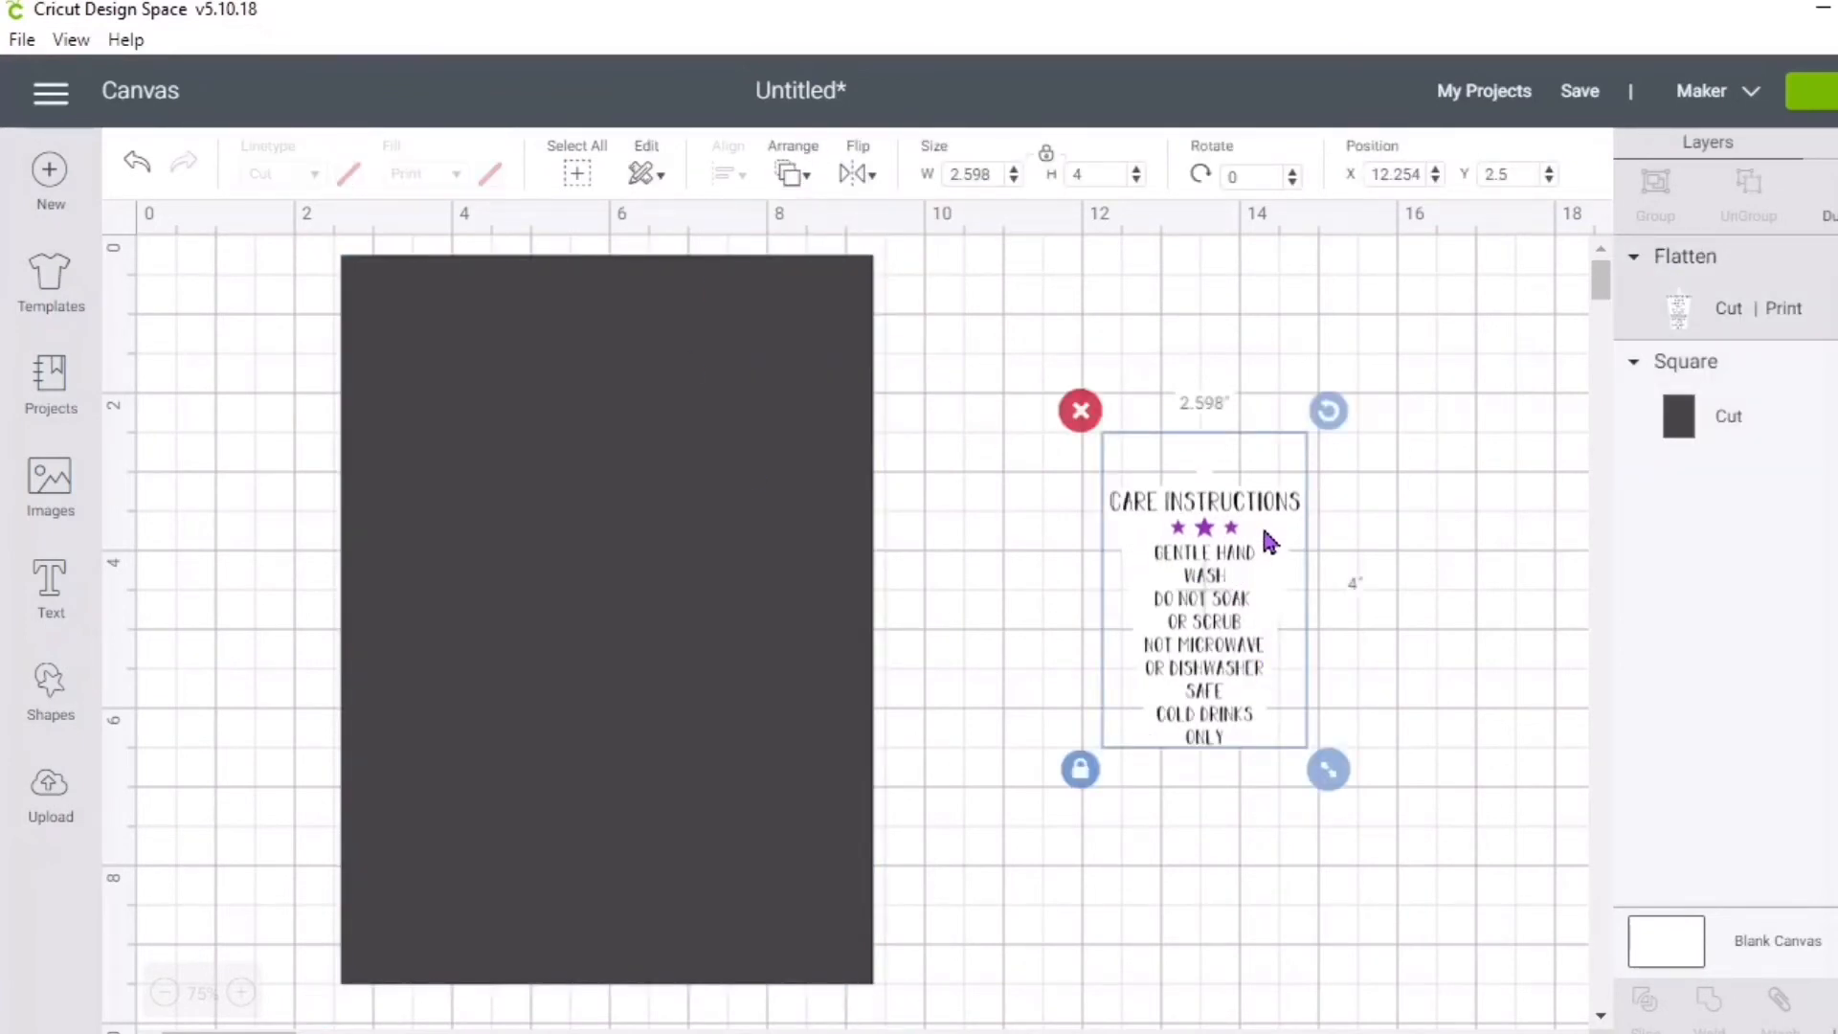
{"action": "left_click_drag", "start_coordinate": [1257, 532], "coordinate": [496, 745]}
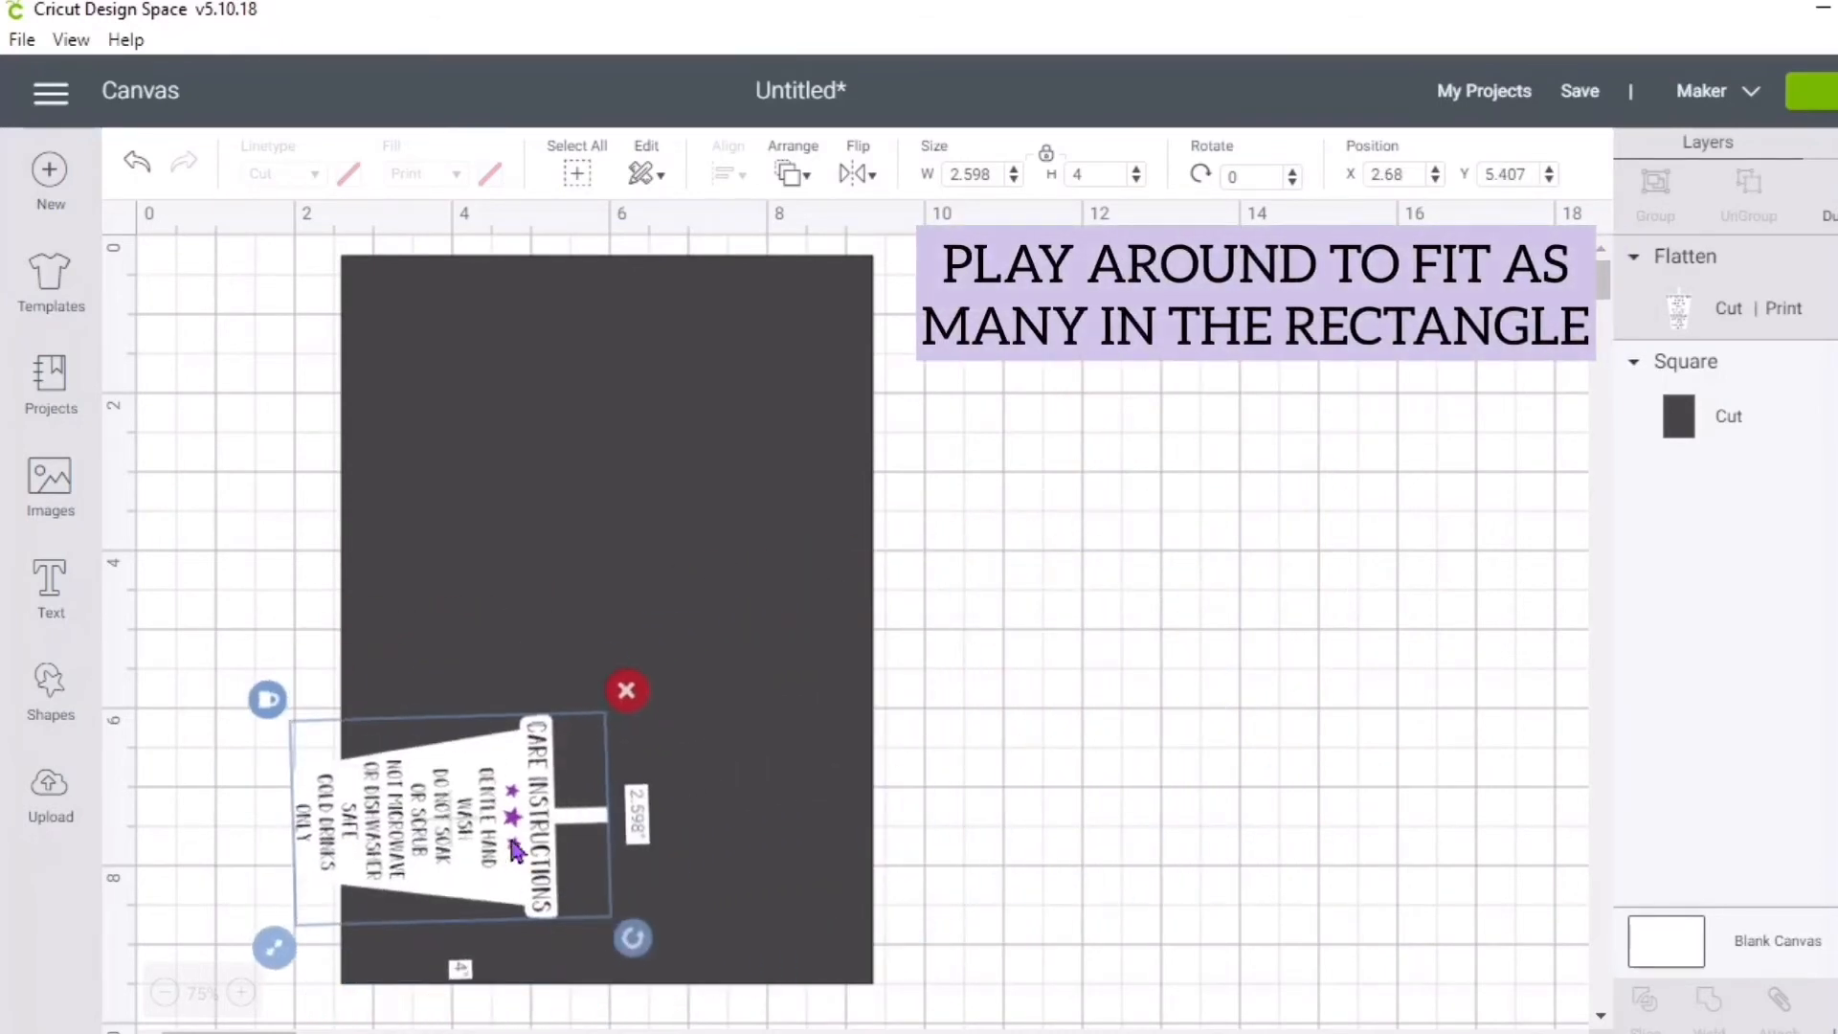
{"action": "left_click_drag", "start_coordinate": [513, 842], "coordinate": [670, 838]}
Paste an upright copy of the cup in the rectangle's lower right corner and turn the first cup upside down beside it.
{"action": "left_click", "coordinate": [334, 538]}
{"action": "key", "text": "ctrl+v"}
{"action": "left_click_drag", "start_coordinate": [905, 751], "coordinate": [623, 717]}
{"action": "left_click_drag", "start_coordinate": [763, 772], "coordinate": [807, 730]}
{"action": "left_click", "coordinate": [604, 797]}
{"action": "left_click_drag", "start_coordinate": [669, 743], "coordinate": [610, 1021]}
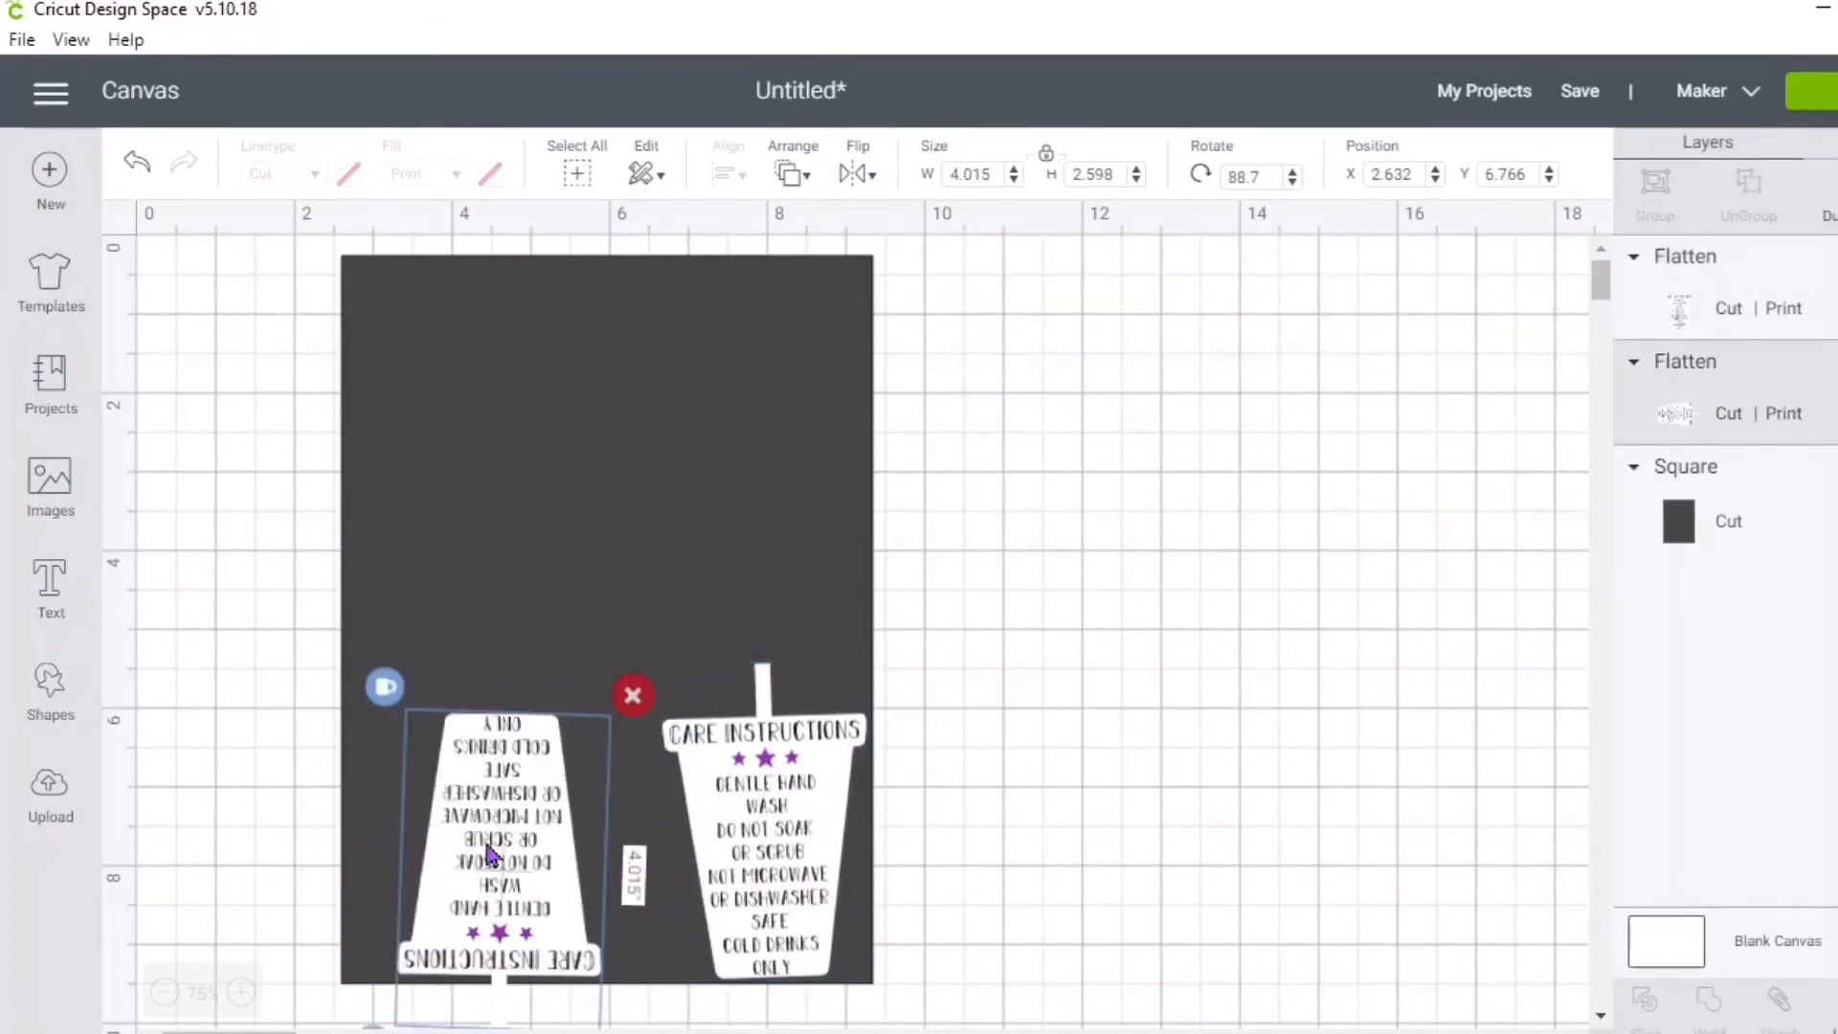
Move the upside-down cup close against the upright one and straighten its tilt.
{"action": "left_click_drag", "start_coordinate": [495, 820], "coordinate": [590, 765]}
{"action": "left_click_drag", "start_coordinate": [712, 627], "coordinate": [685, 611]}
{"action": "left_click_drag", "start_coordinate": [586, 751], "coordinate": [575, 749]}
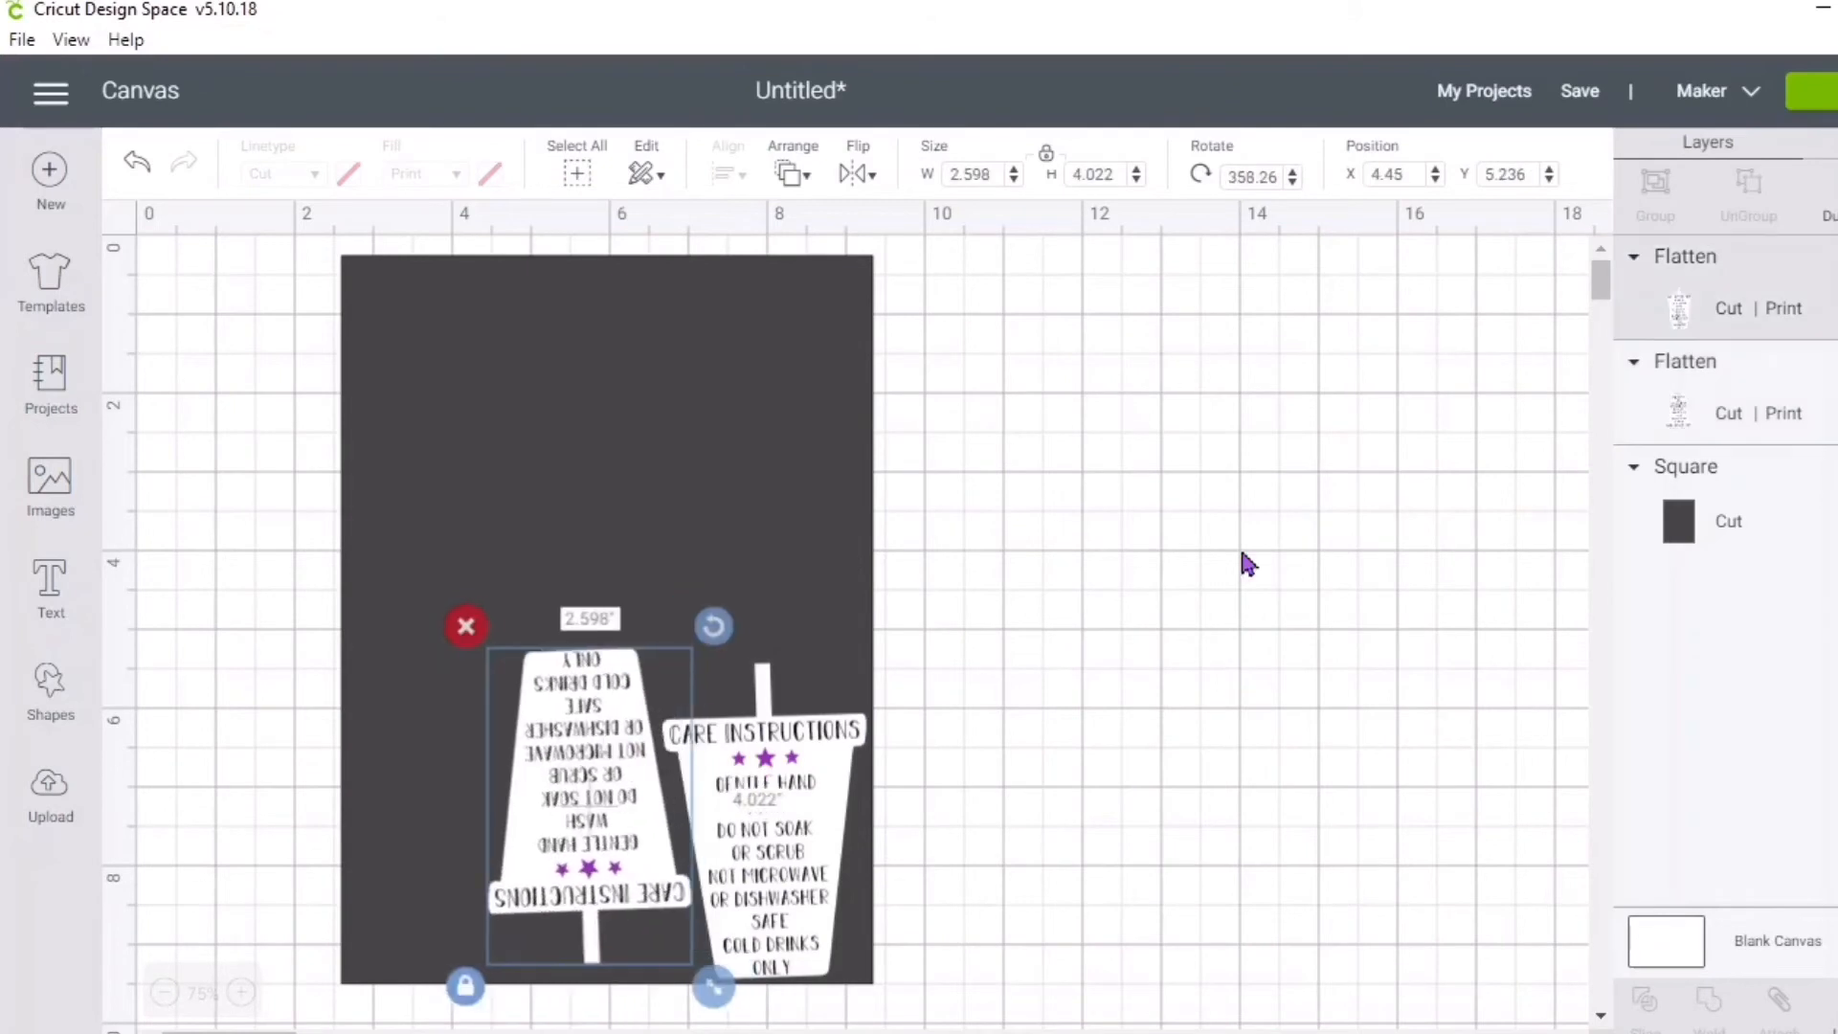
{"action": "left_click", "coordinate": [1243, 566]}
Paste another copy of the upright cup on the other side of the upside-down one.
{"action": "left_click", "coordinate": [804, 903]}
{"action": "key", "text": "ctrl+c"}
{"action": "key", "text": "ctrl+v"}
{"action": "left_click_drag", "start_coordinate": [814, 825], "coordinate": [435, 773]}
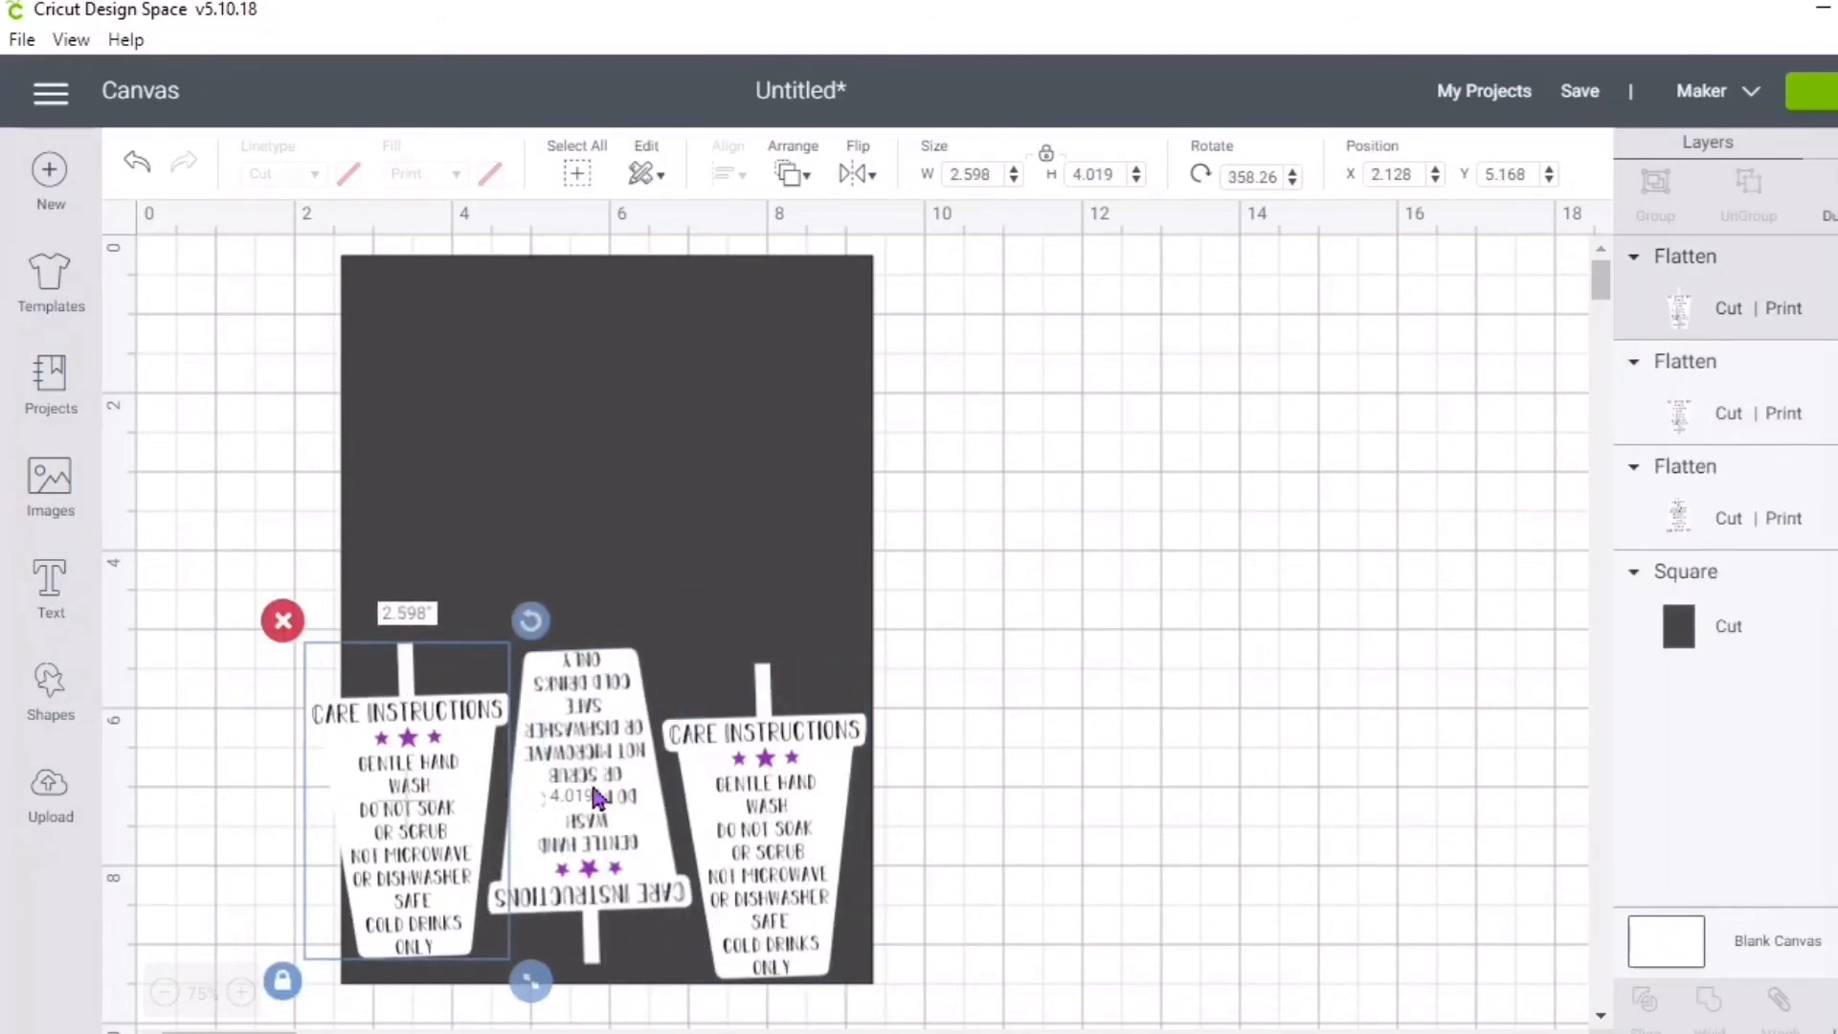
Shrink the three cups together to about 2.5 by 3.8 inches each and shift the row inside the dark rectangle.
{"action": "left_click", "coordinate": [592, 789], "text": "shift"}
{"action": "left_click", "coordinate": [747, 866], "text": "shift"}
{"action": "left_click_drag", "start_coordinate": [909, 1017], "coordinate": [884, 1002]}
{"action": "left_click_drag", "start_coordinate": [688, 741], "coordinate": [718, 751]}
Rotate the two upright cups slightly to straighten them and reposition the cups in the lower part of the rectangle.
{"action": "left_click", "coordinate": [478, 717]}
{"action": "left_click_drag", "start_coordinate": [565, 630], "coordinate": [571, 640]}
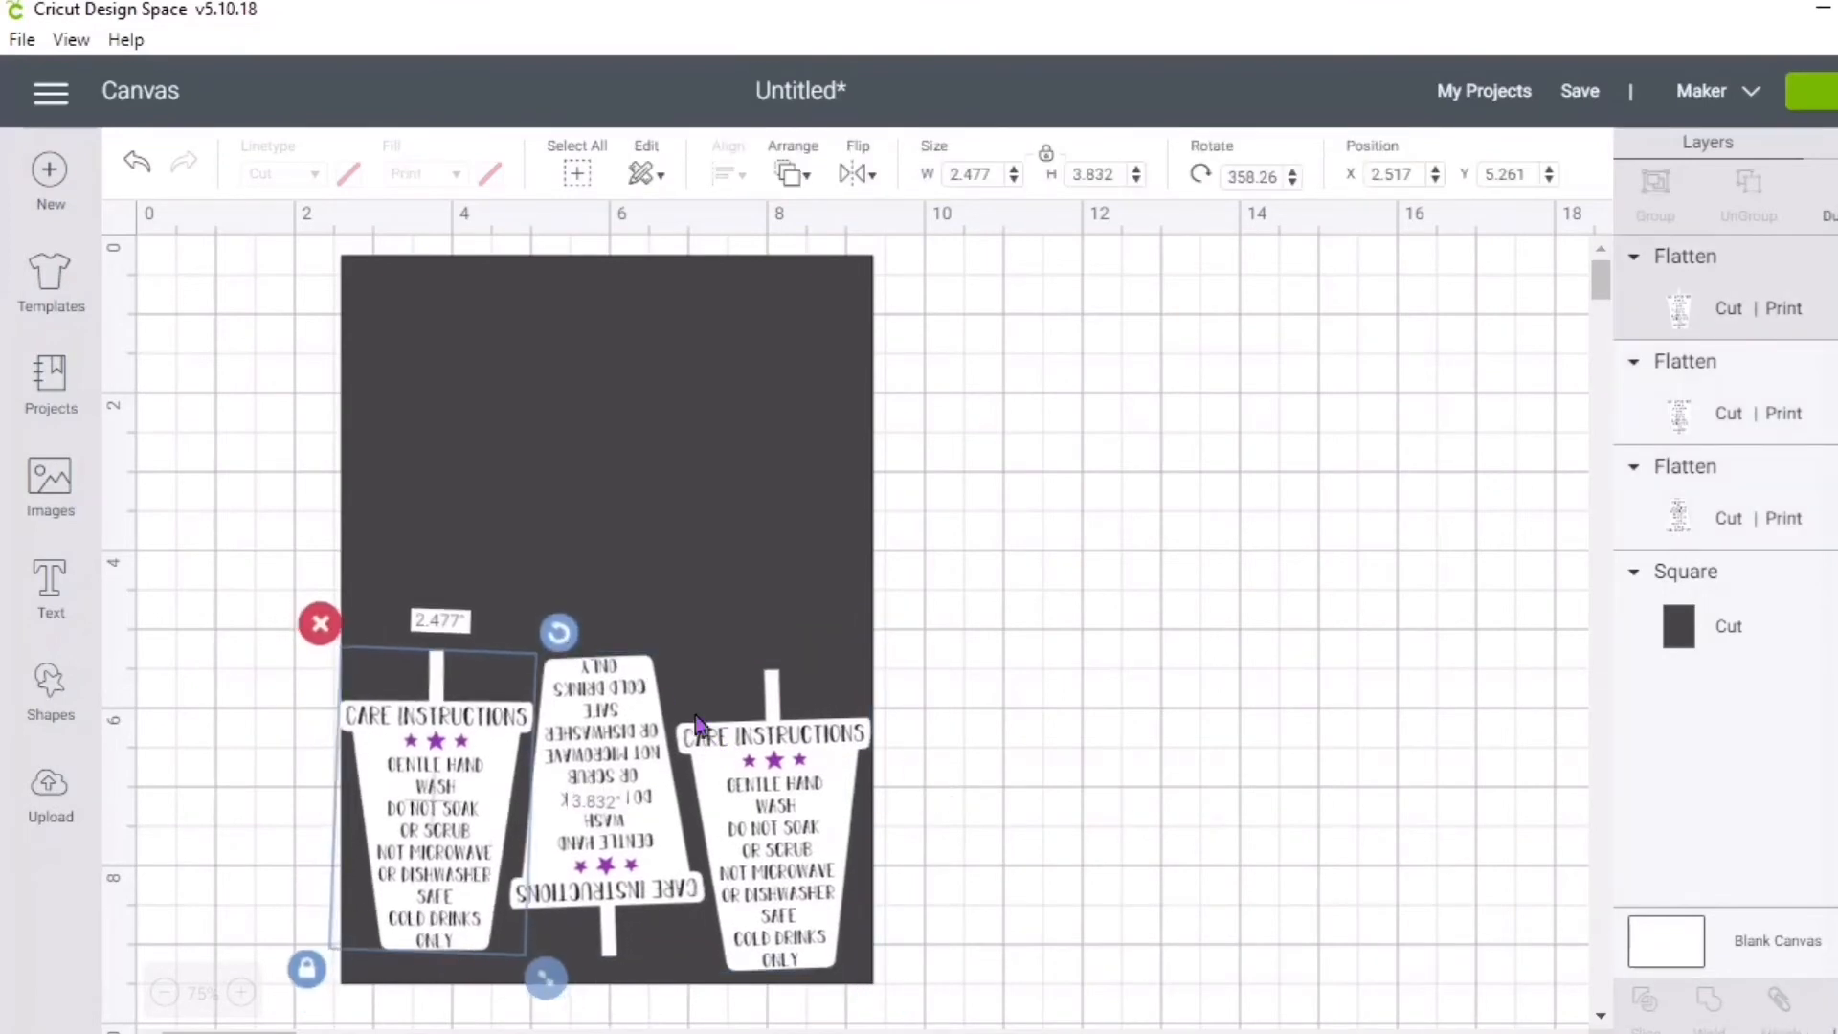
{"action": "left_click", "coordinate": [700, 730]}
{"action": "left_click_drag", "start_coordinate": [893, 649], "coordinate": [897, 655]}
{"action": "left_click", "coordinate": [574, 701]}
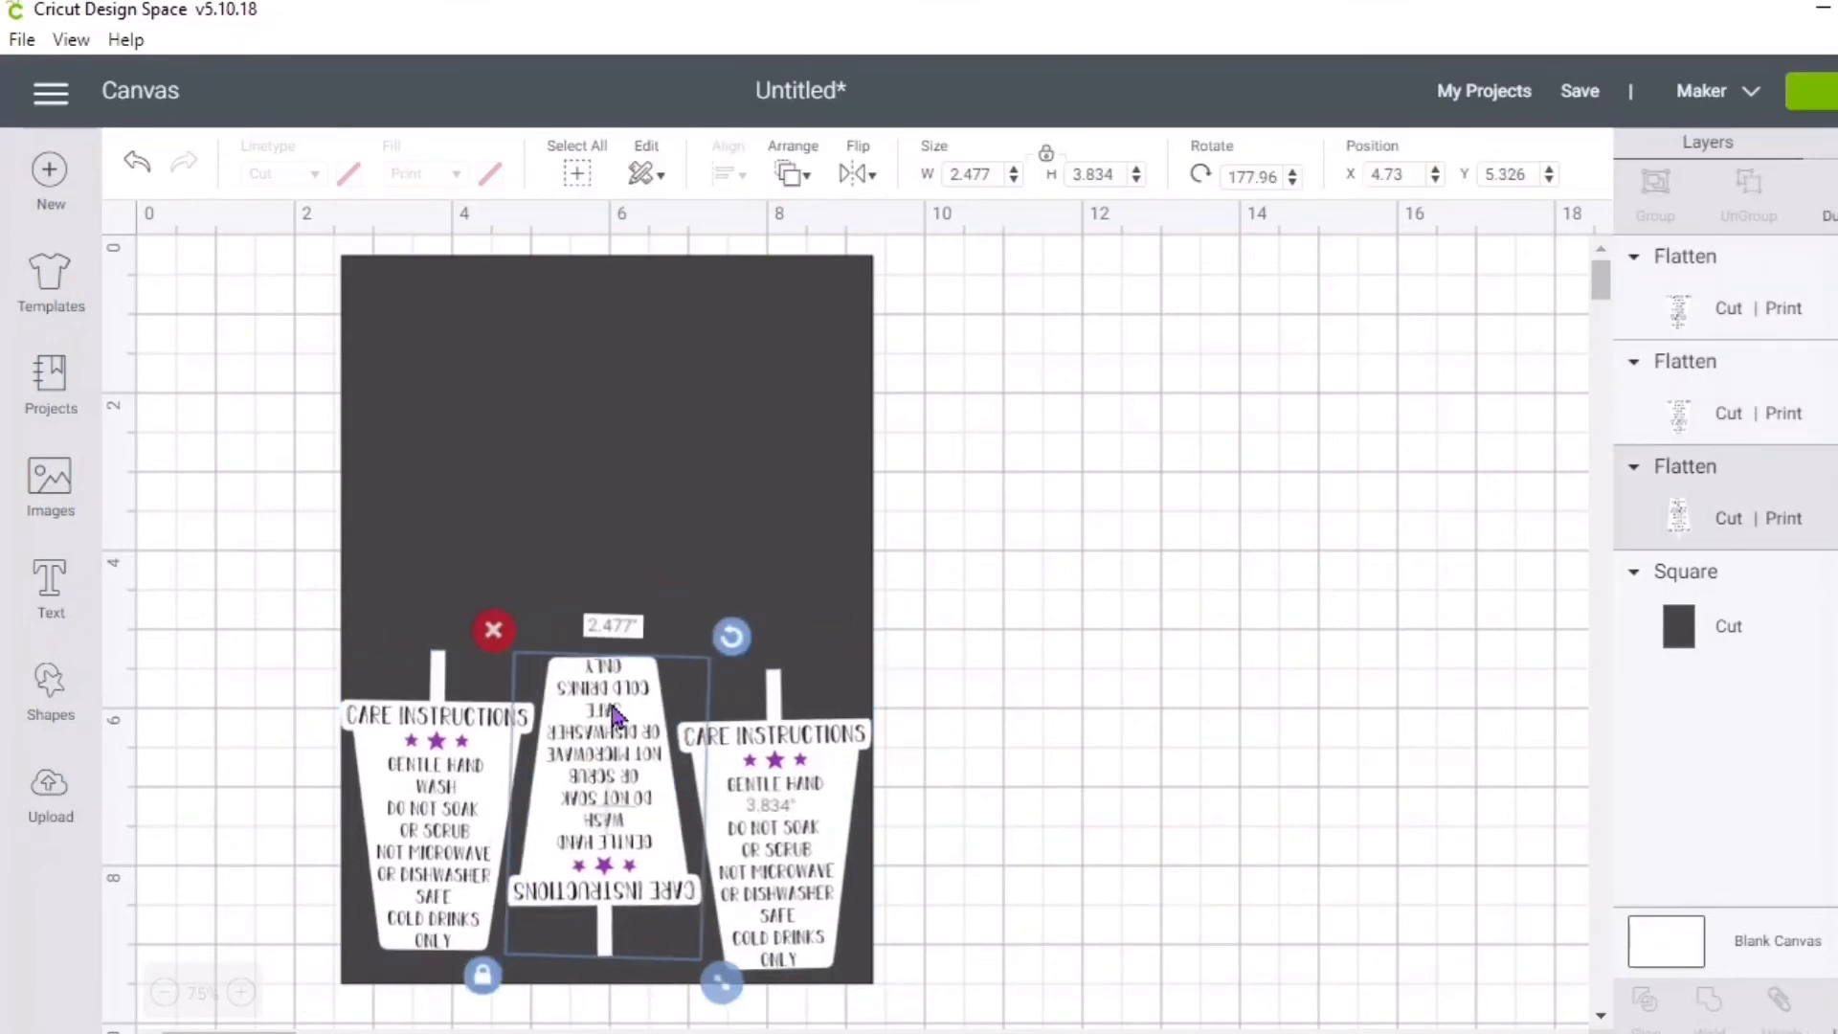
{"action": "left_click_drag", "start_coordinate": [618, 718], "coordinate": [538, 763]}
Shrink the row of three cups together to about 6.56 inches wide so it fits the rectangle's width.
{"action": "left_click", "coordinate": [720, 751]}
{"action": "left_click", "coordinate": [613, 794], "text": "shift"}
{"action": "left_click", "coordinate": [826, 849], "text": "shift"}
{"action": "left_click_drag", "start_coordinate": [881, 1003], "coordinate": [875, 999]}
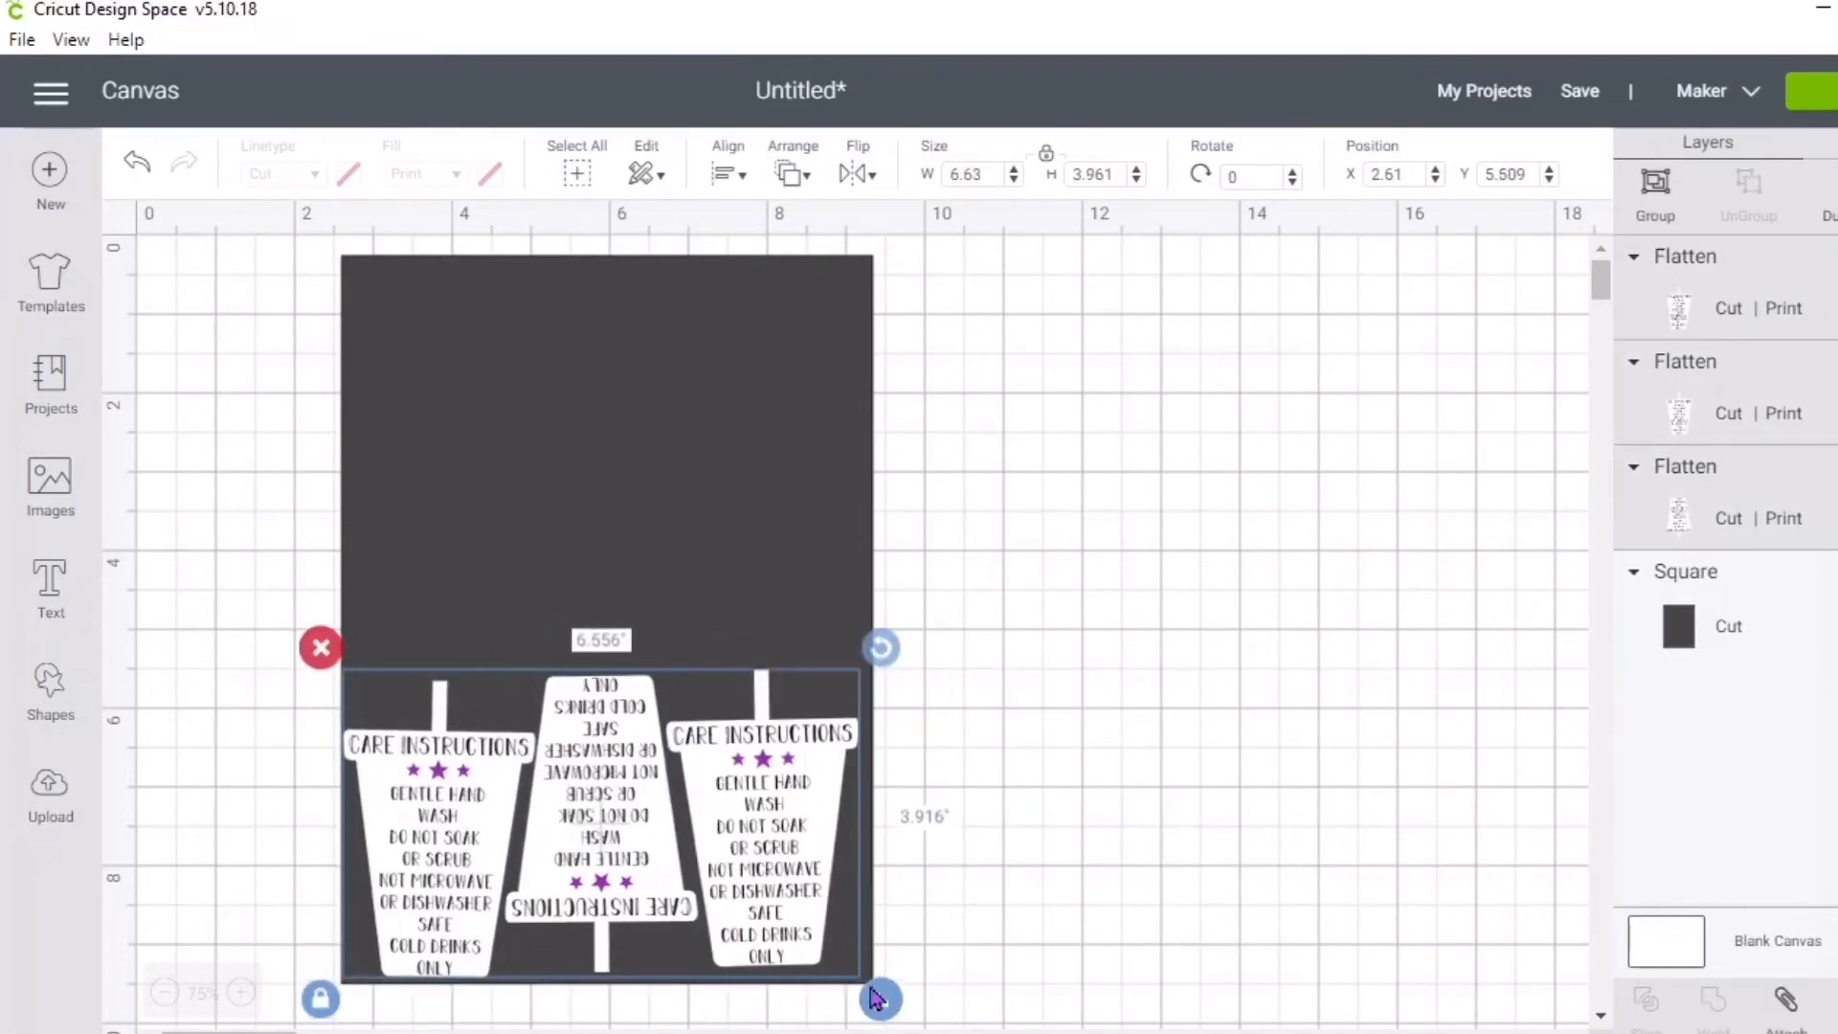
Duplicate the row of three cups and place the copy in the upper half of the rectangle.
{"action": "left_click", "coordinate": [445, 785]}
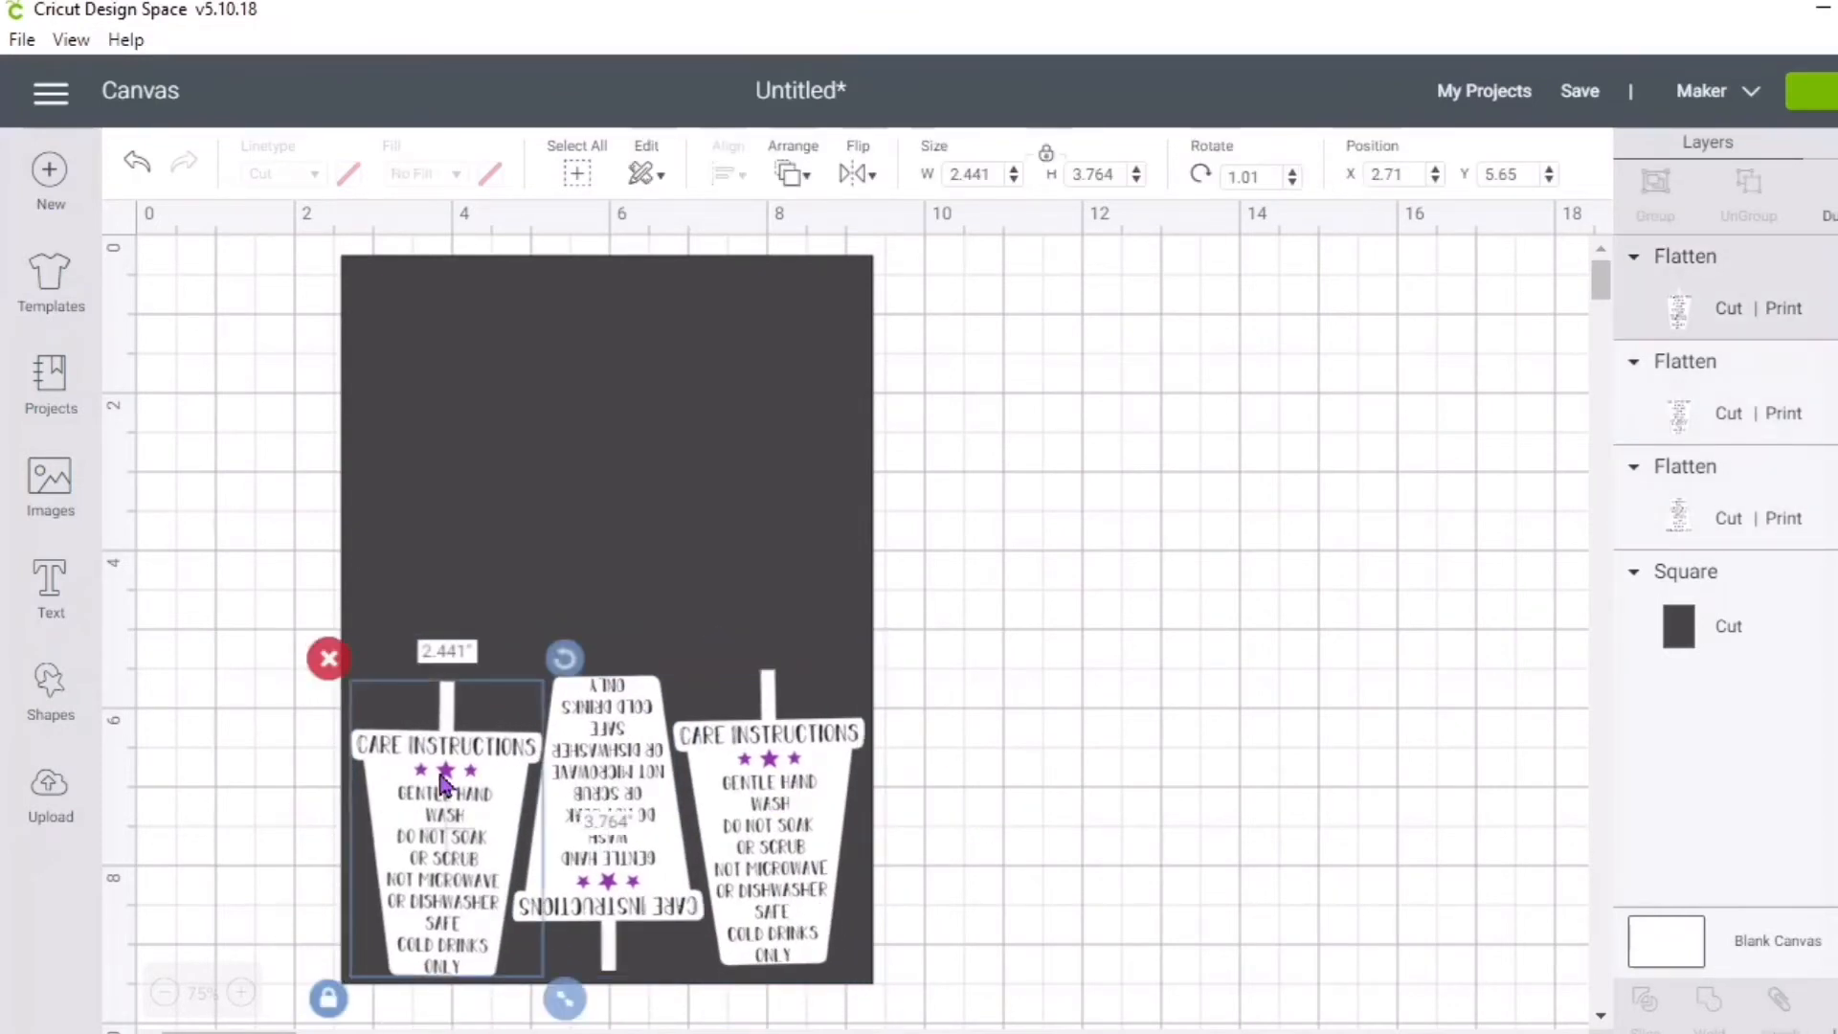
{"action": "key", "text": "ctrl+c"}
{"action": "key", "text": "ctrl+v"}
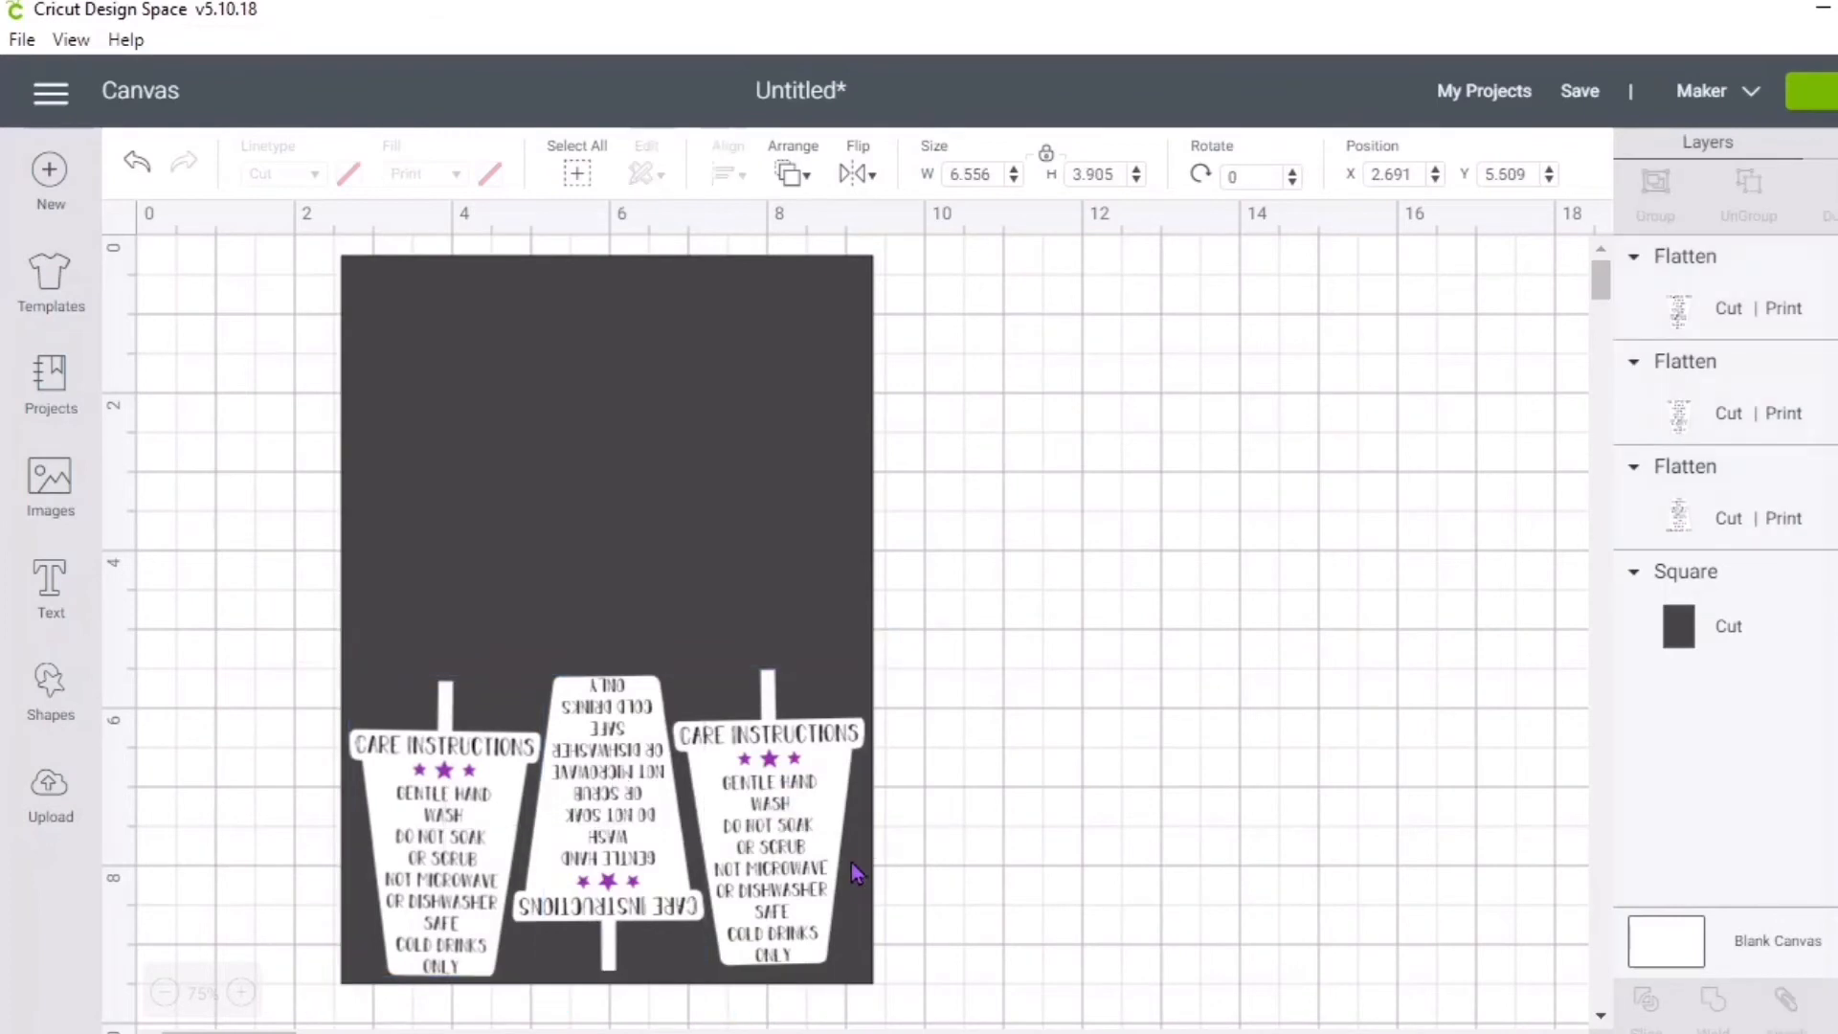
{"action": "left_click_drag", "start_coordinate": [821, 943], "coordinate": [782, 531]}
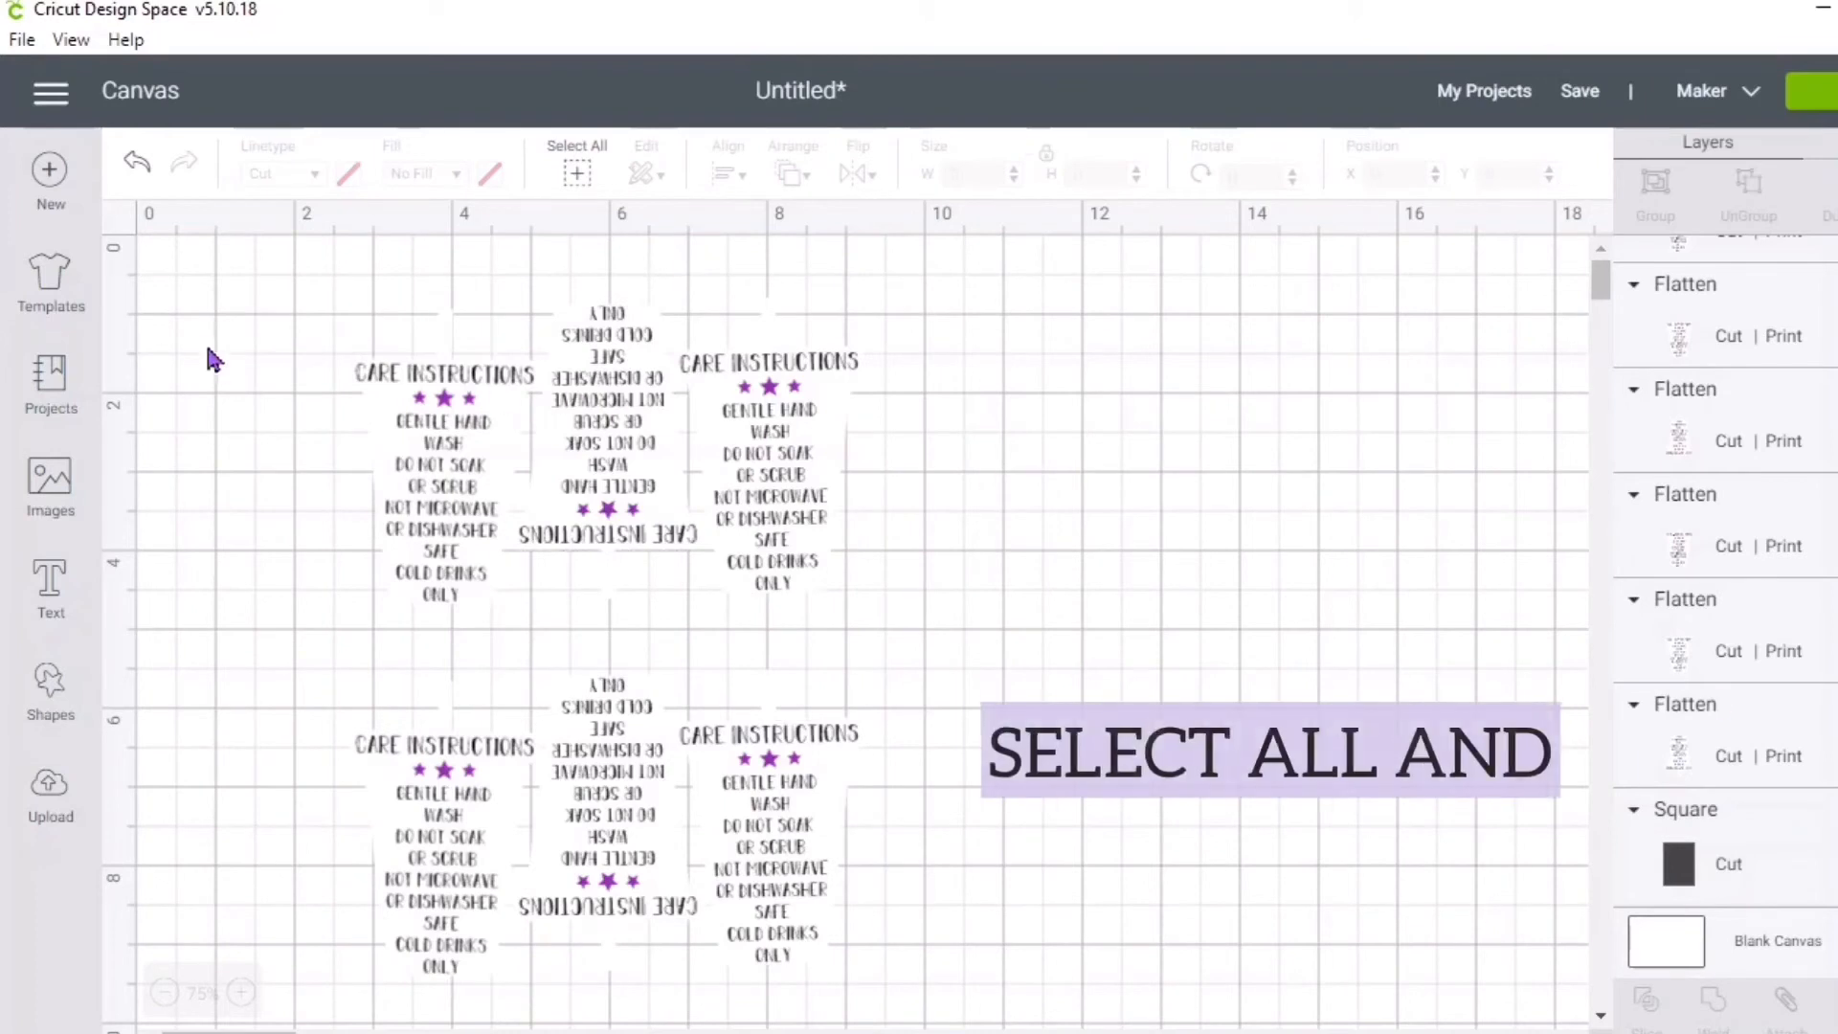
Attach all six cups so they keep their layout.
{"action": "left_click_drag", "start_coordinate": [201, 323], "coordinate": [925, 810]}
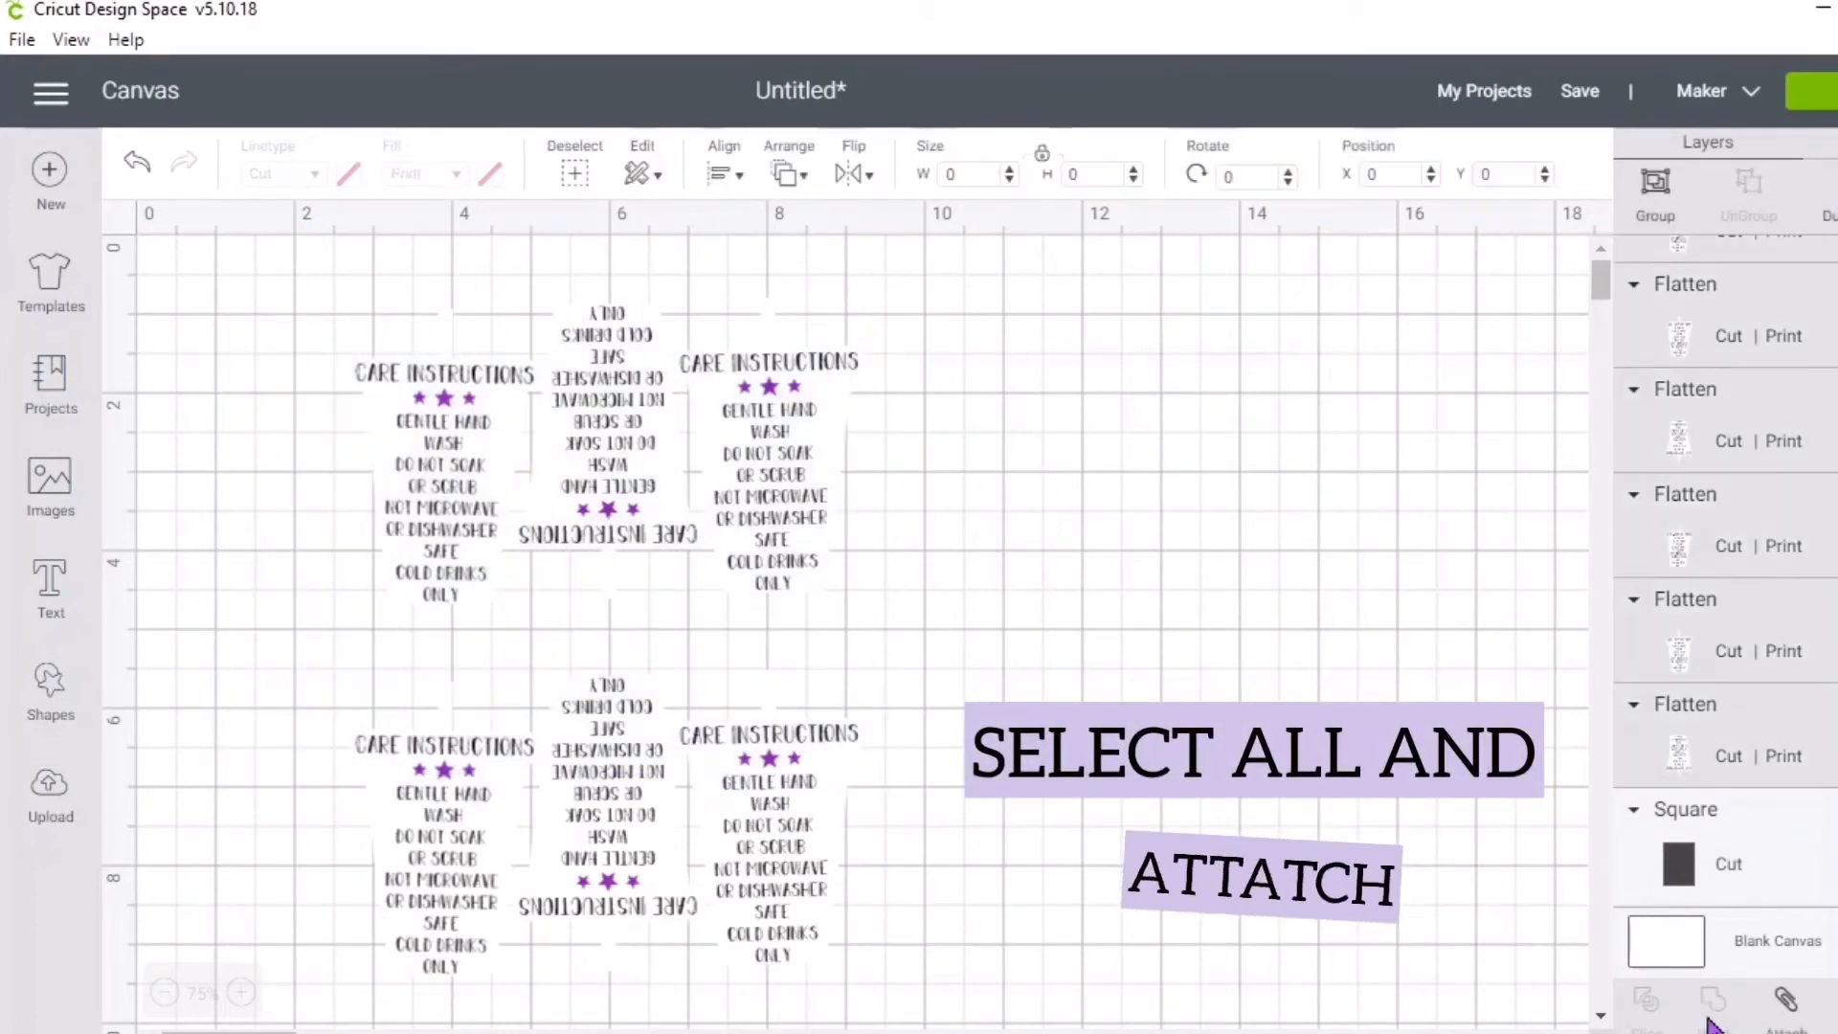
{"action": "left_click", "coordinate": [1782, 1001]}
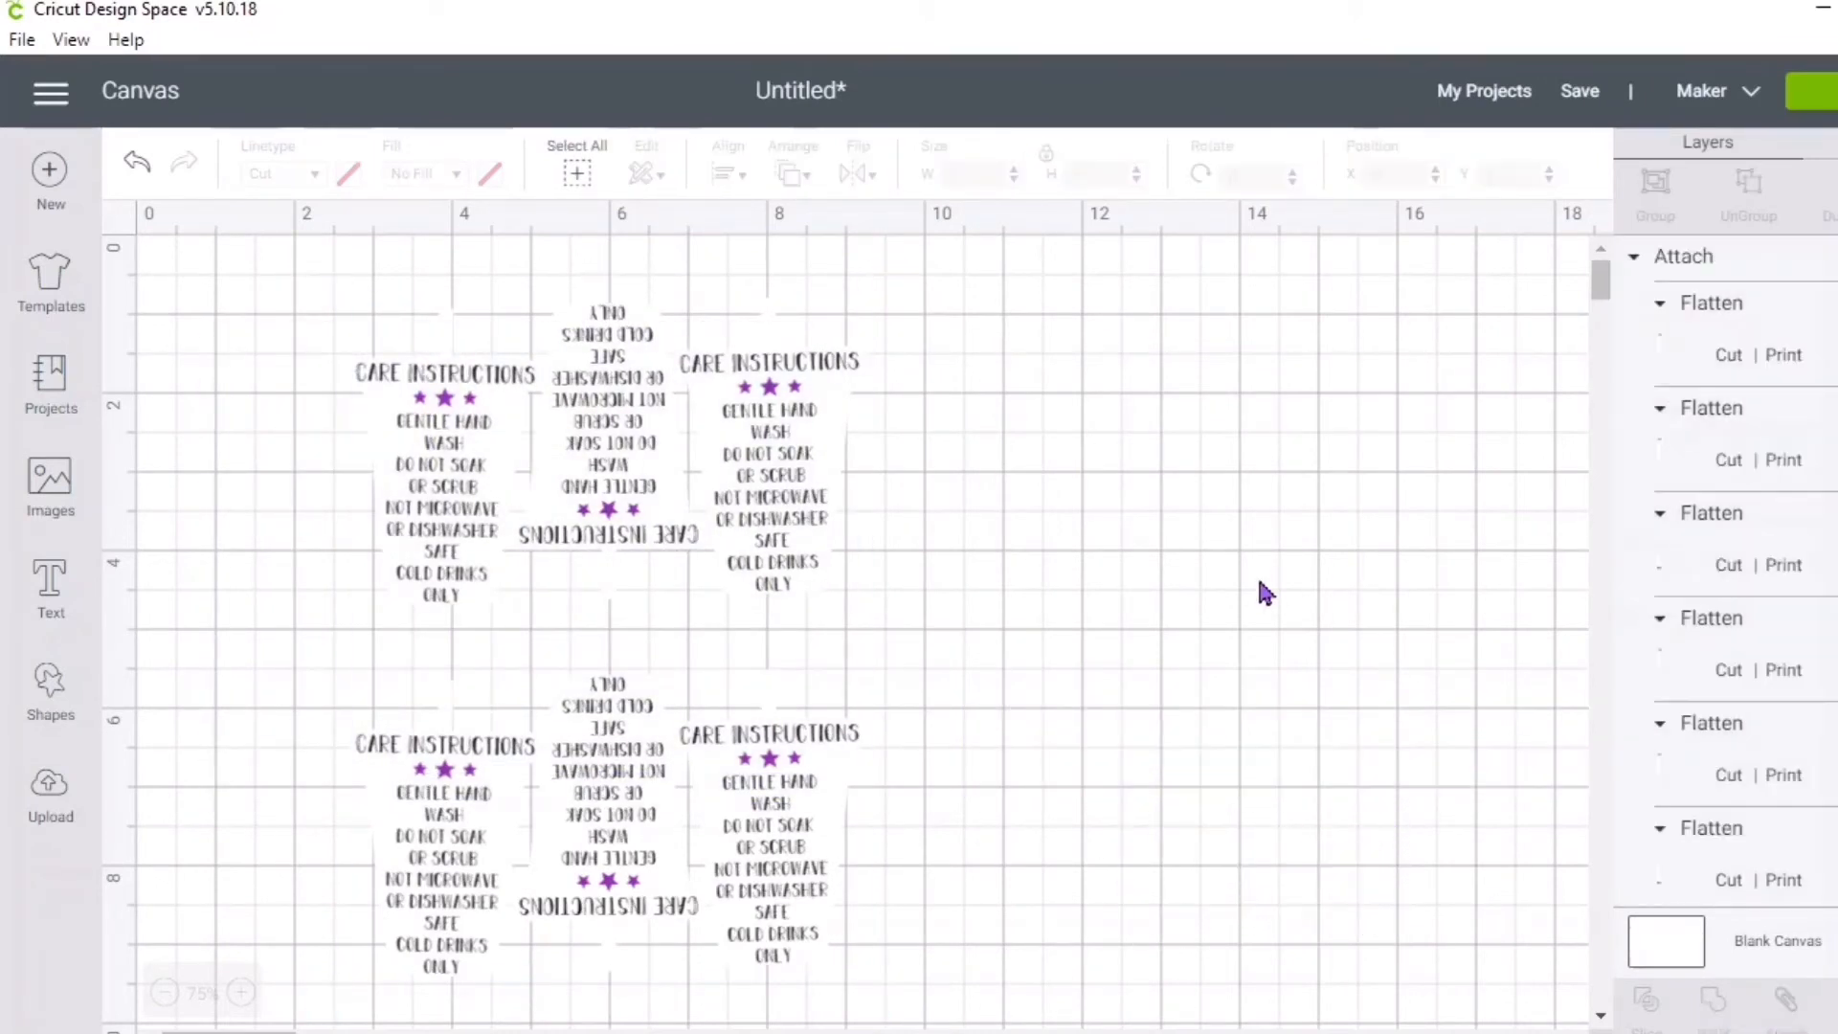
Send the attached cups to the mat preview with one project copy on letter-size material and continue to the print stage.
{"action": "left_click", "coordinate": [1653, 247]}
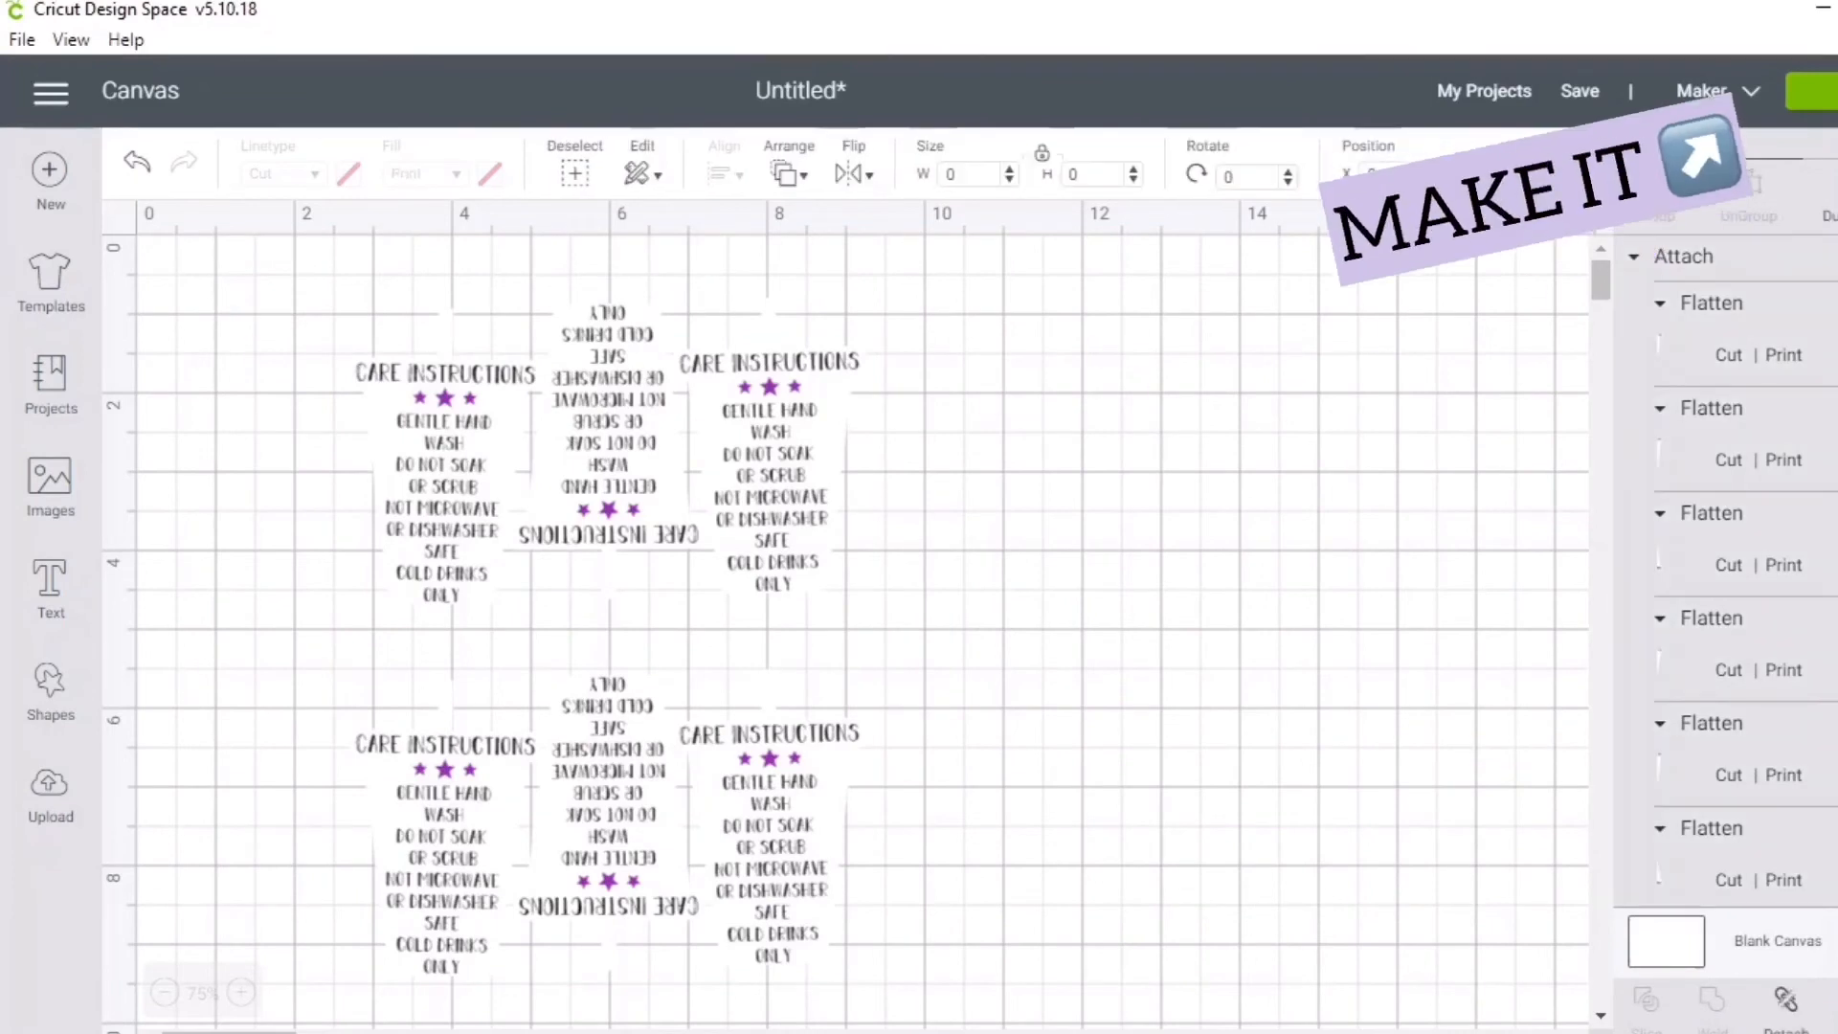
{"action": "left_click", "coordinate": [1809, 91]}
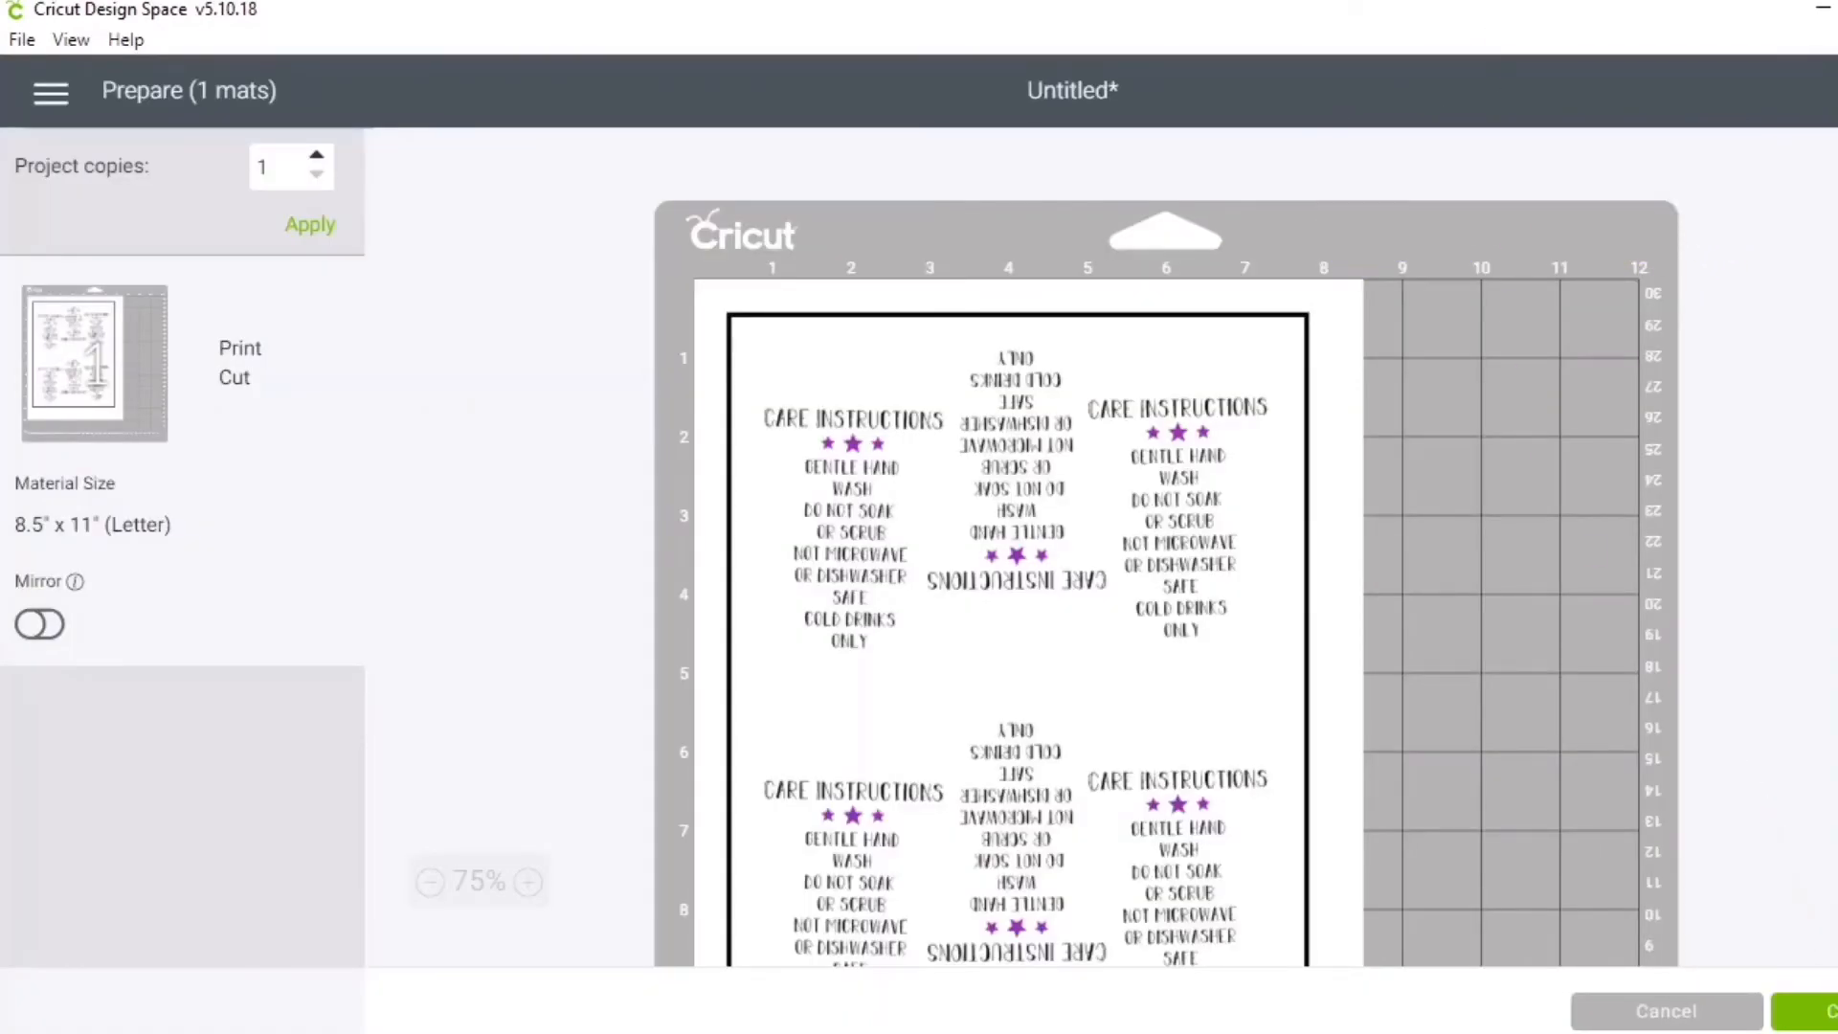
{"action": "left_click", "coordinate": [1804, 1010]}
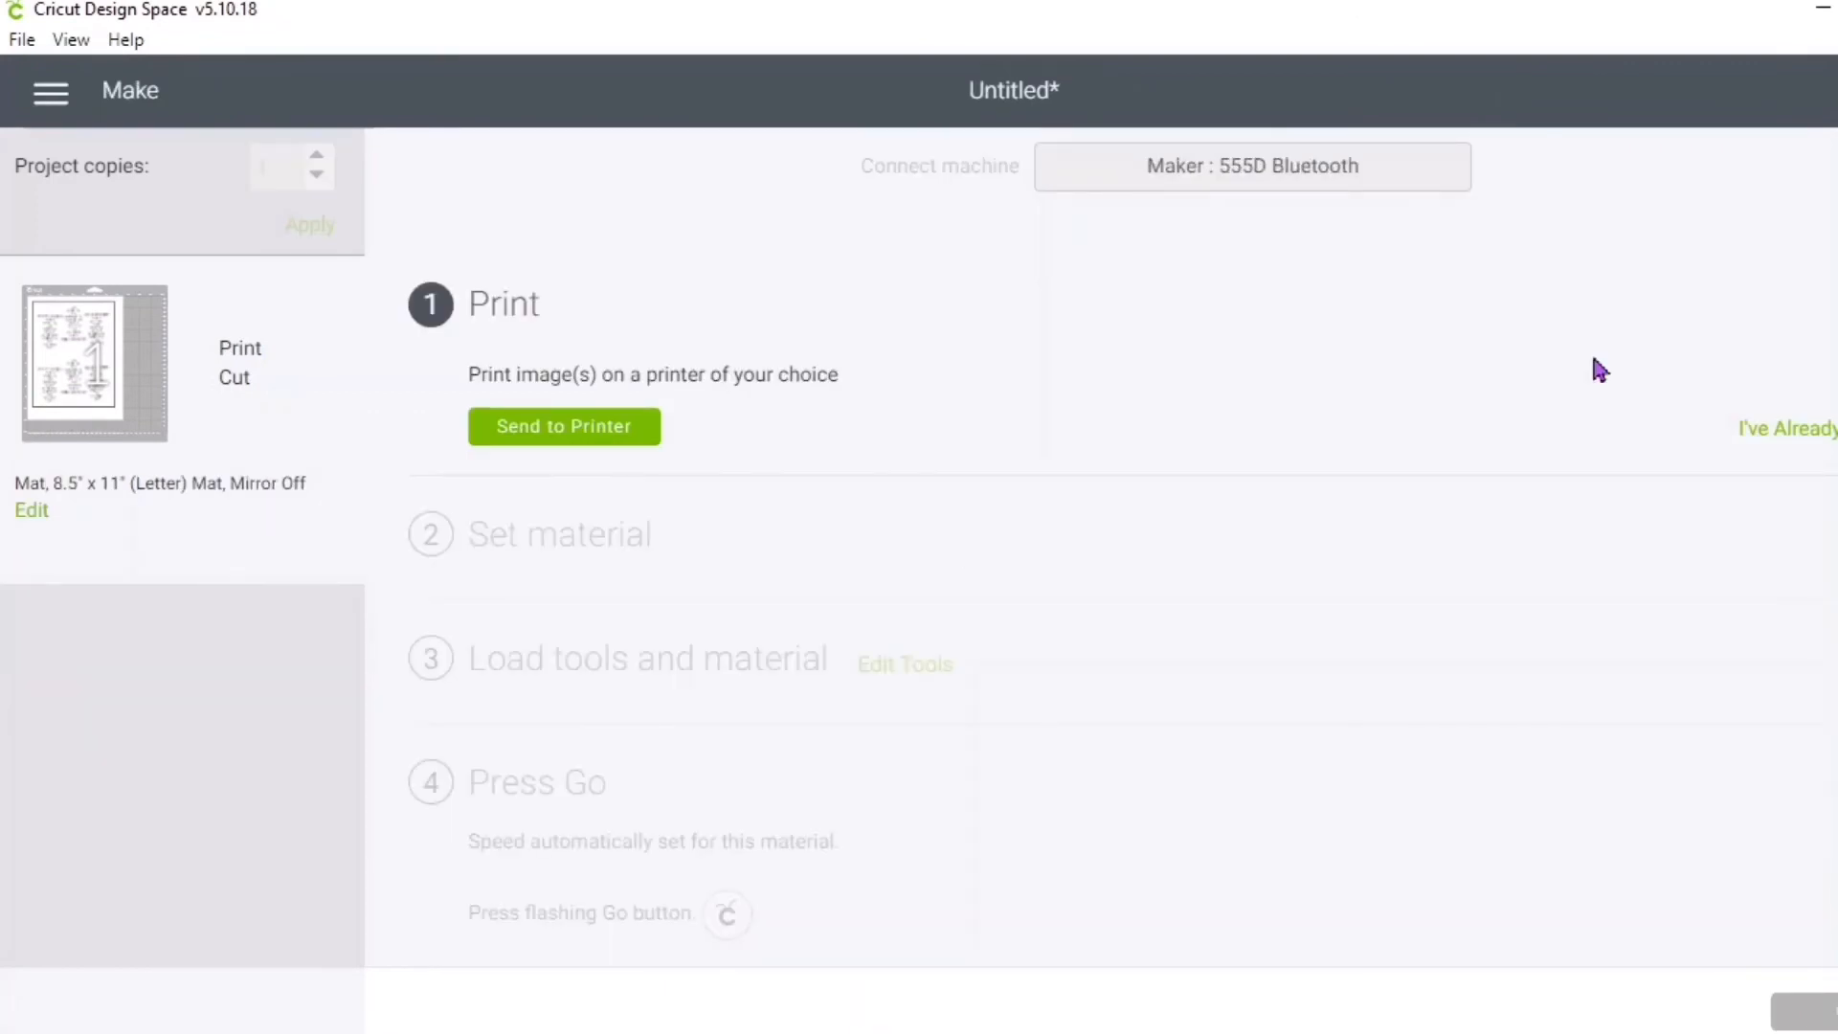